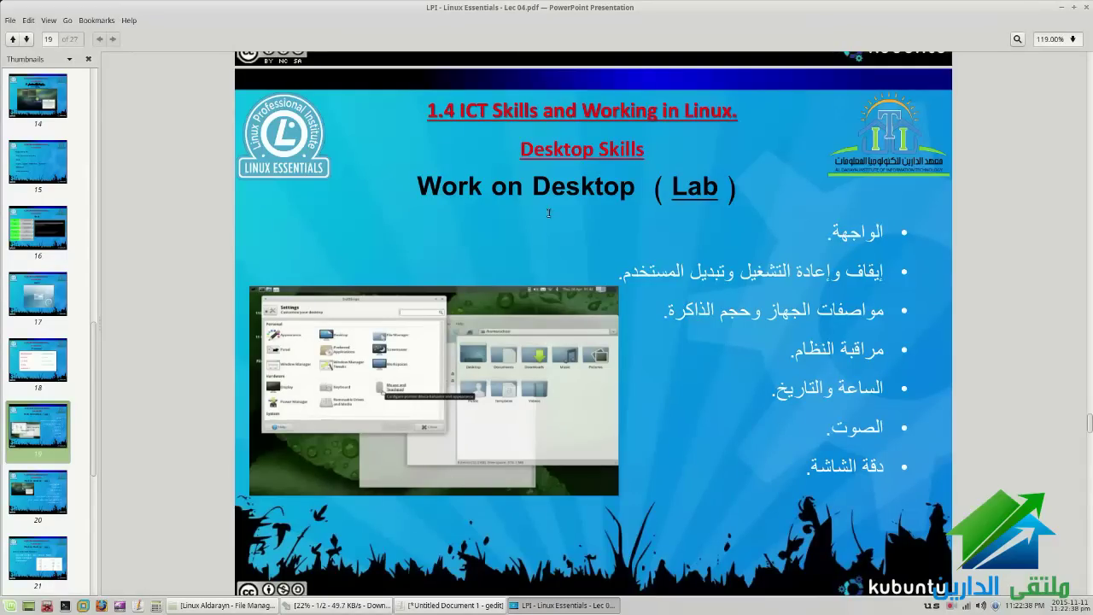
Highlight and clear a slide bullet, minimize the viewer, and drag a selection box on the desktop
triple_click(702, 280)
left_click(651, 259)
left_click(574, 606)
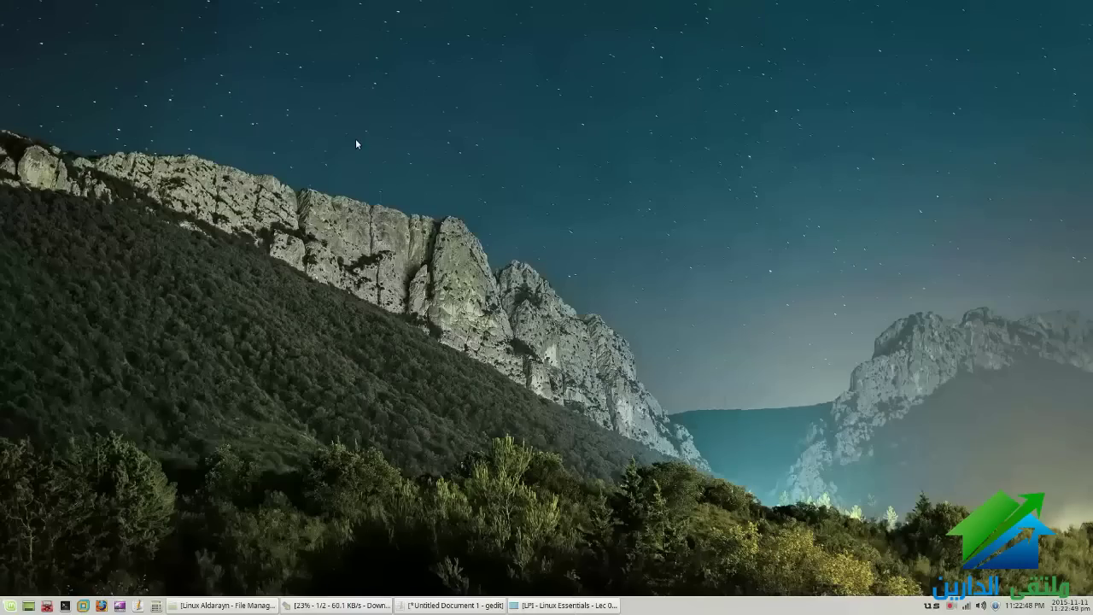
left_click_drag(128, 48, 955, 524)
Open and close the network connections list, then the clock's calendar
left_click(965, 604)
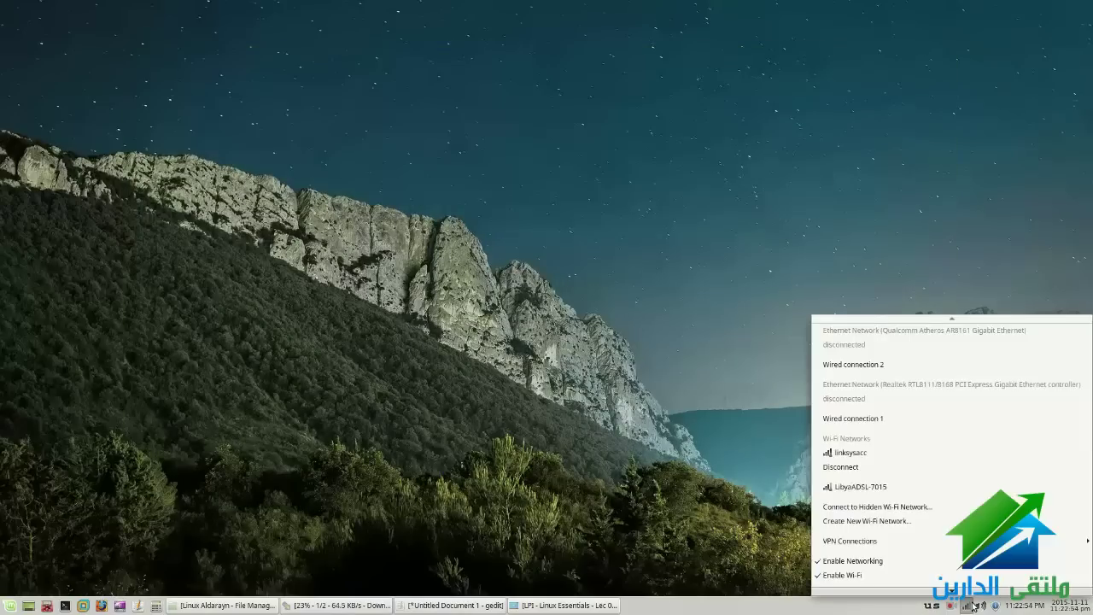
left_click(831, 266)
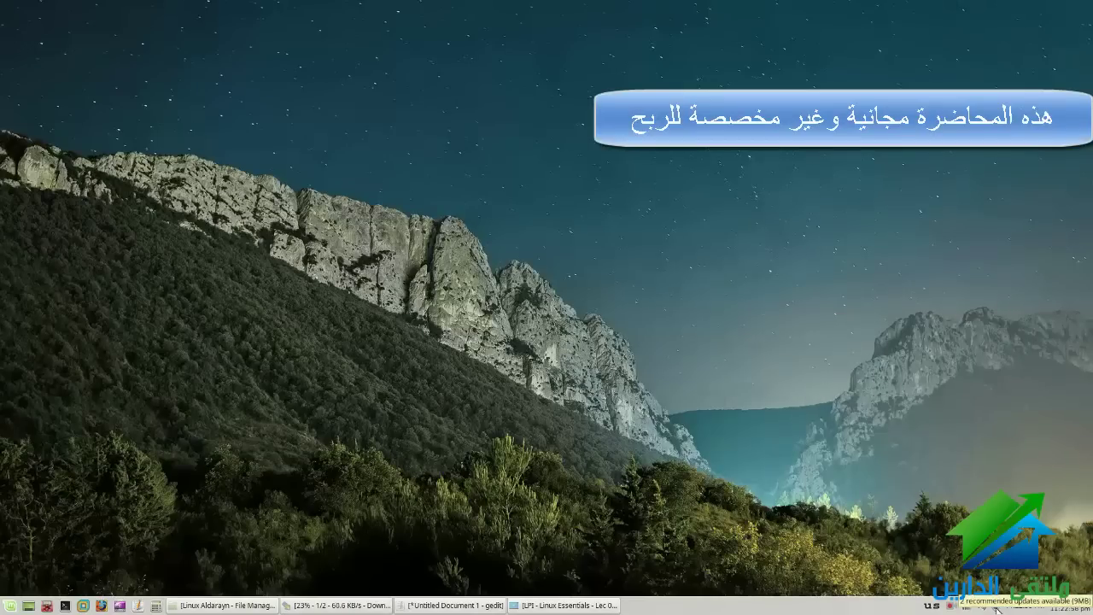
left_click(1023, 606)
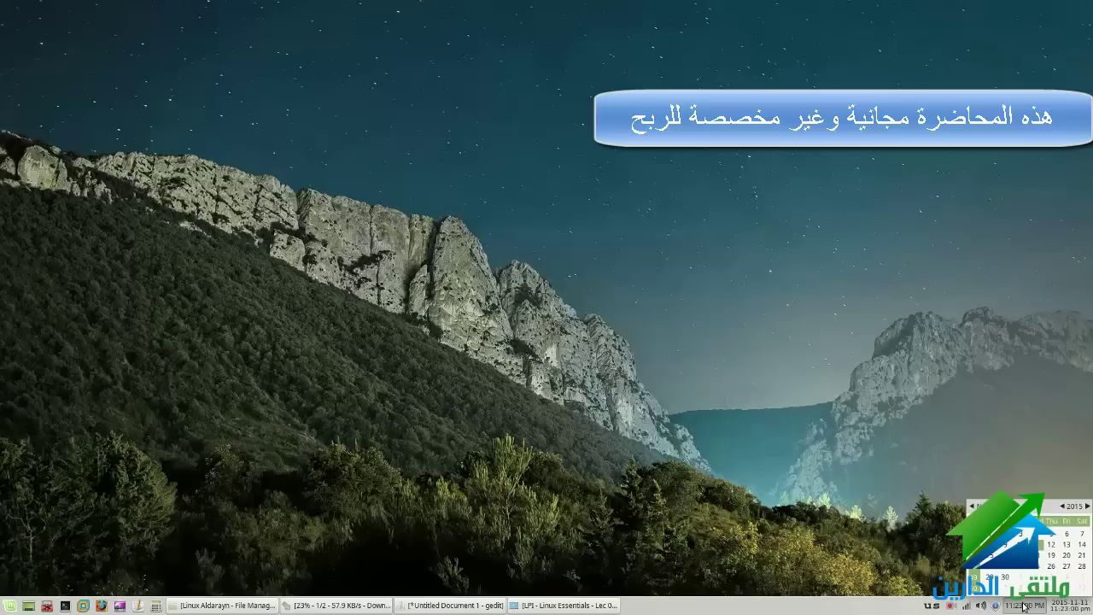
left_click(1062, 607)
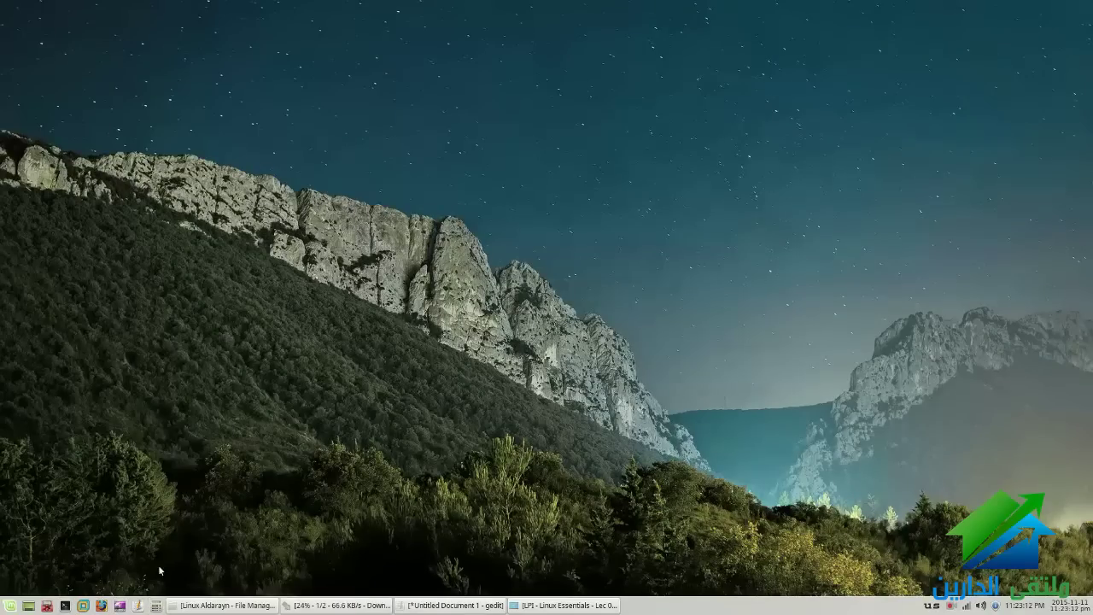
left_click(156, 605)
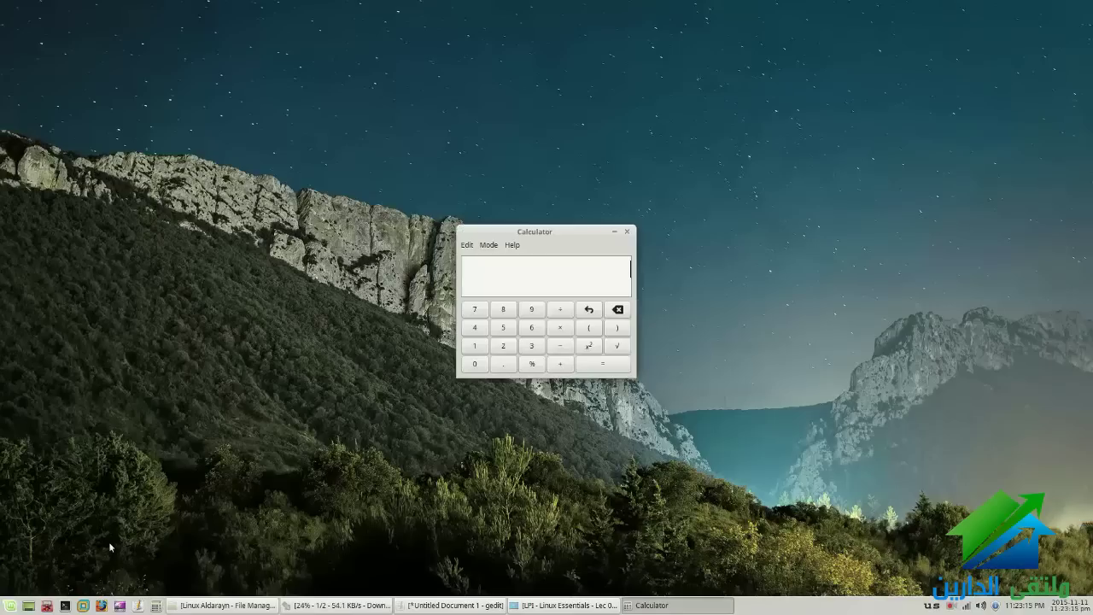
key("alt+F4")
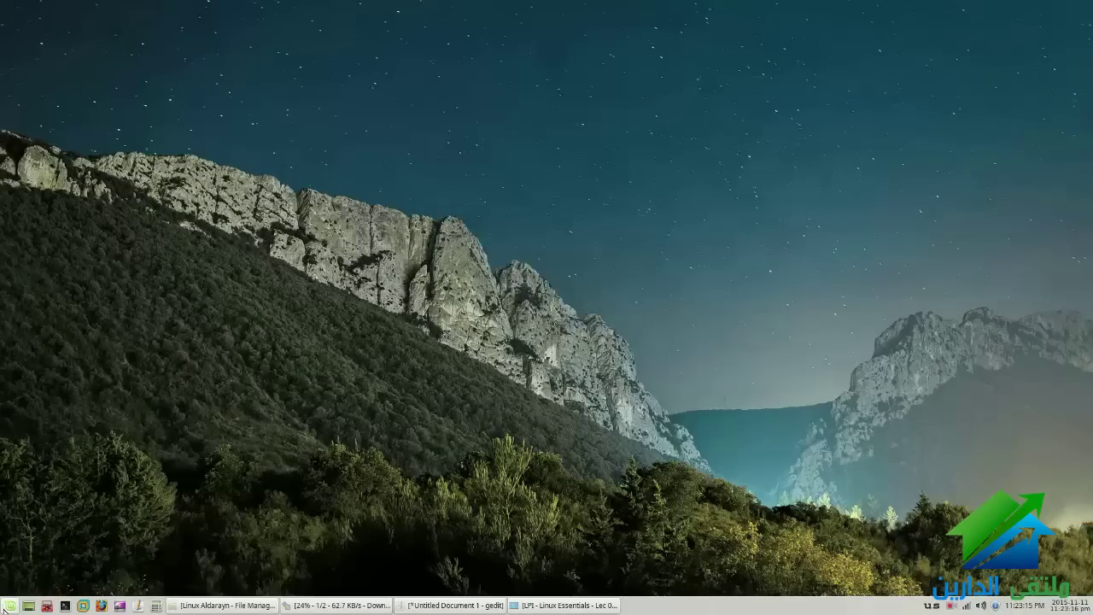
left_click(9, 605)
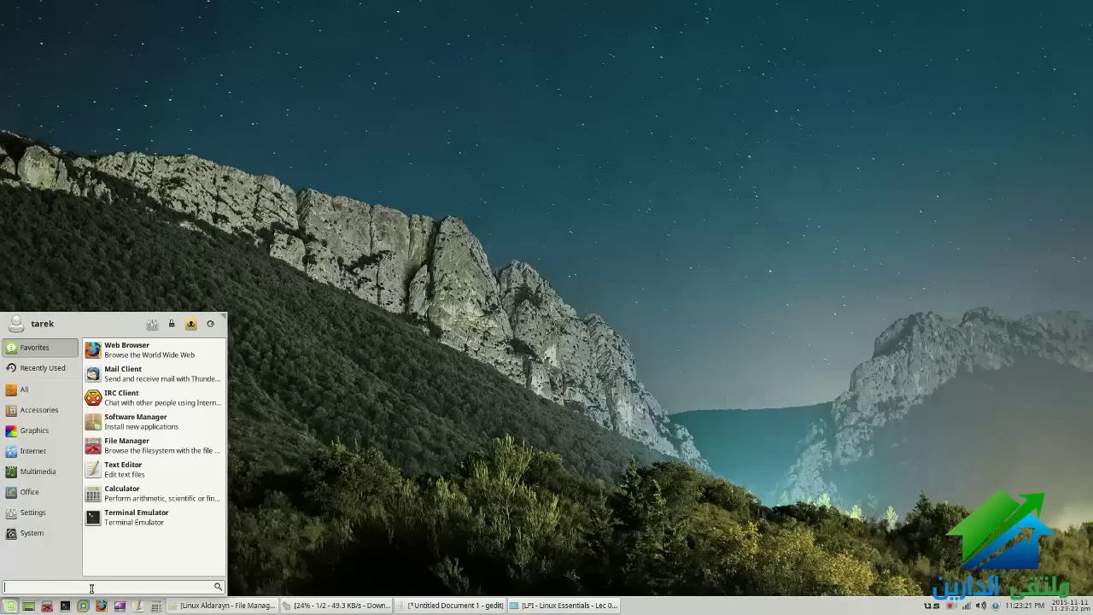
left_click(40, 368)
left_click(923, 536)
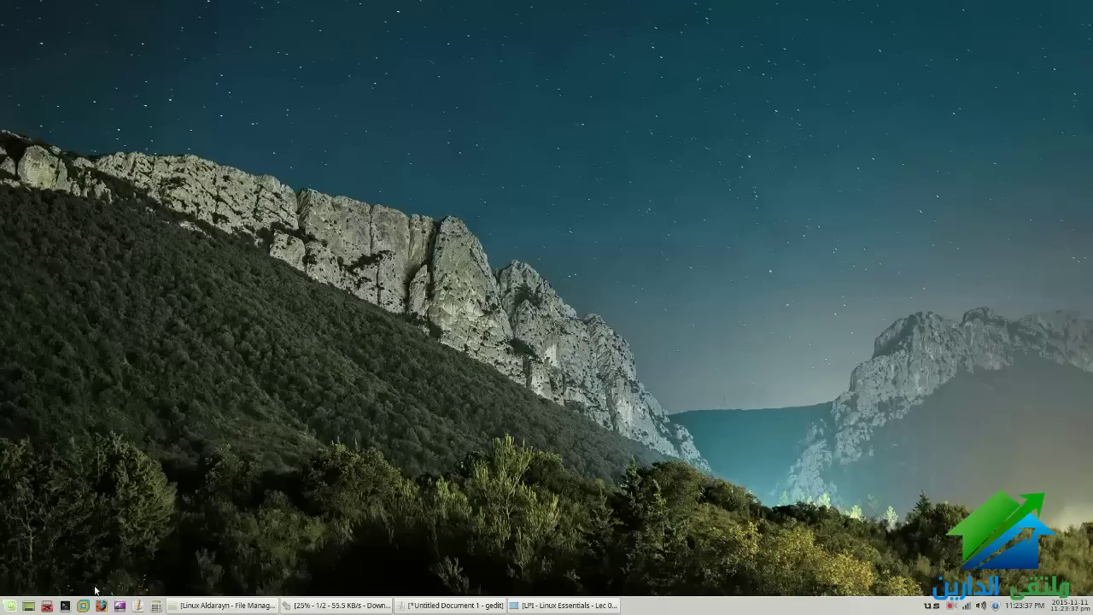
left_click(9, 606)
left_click(26, 387)
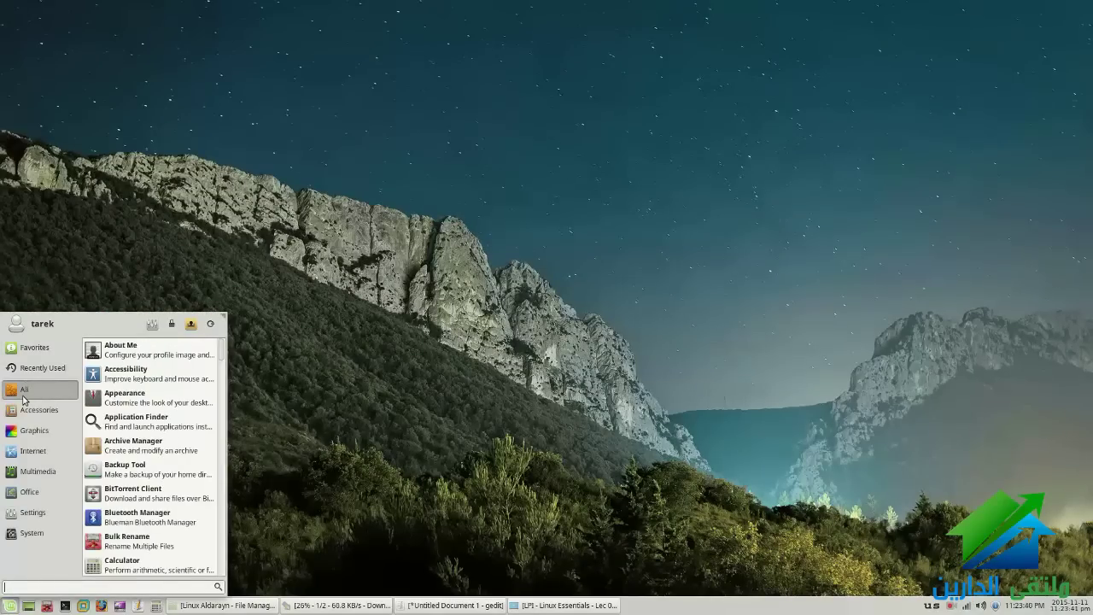
left_click(30, 408)
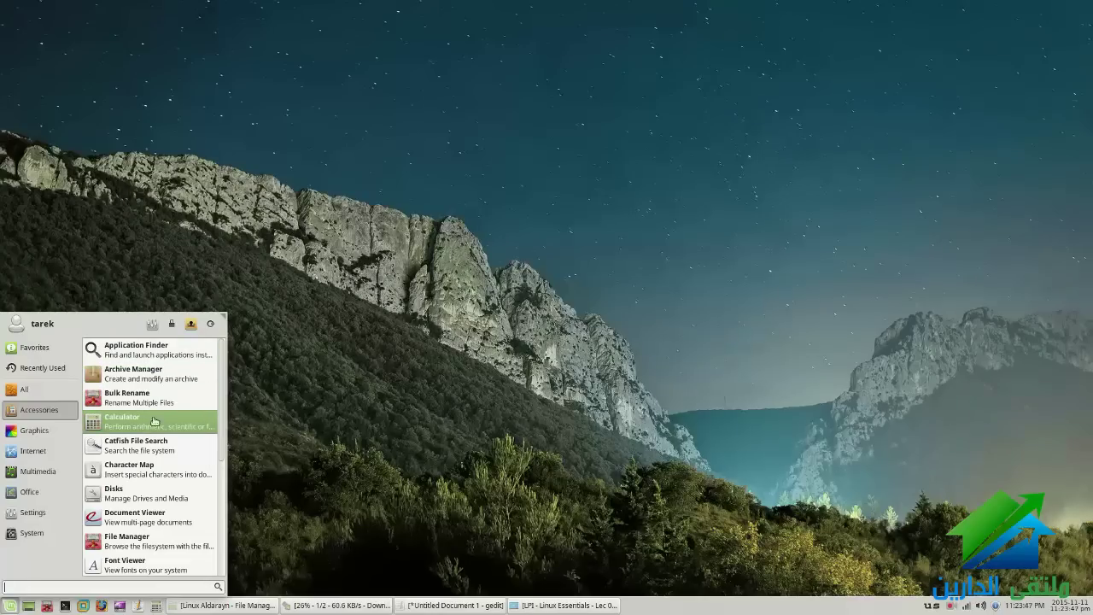
scroll(154, 425, "down", 2)
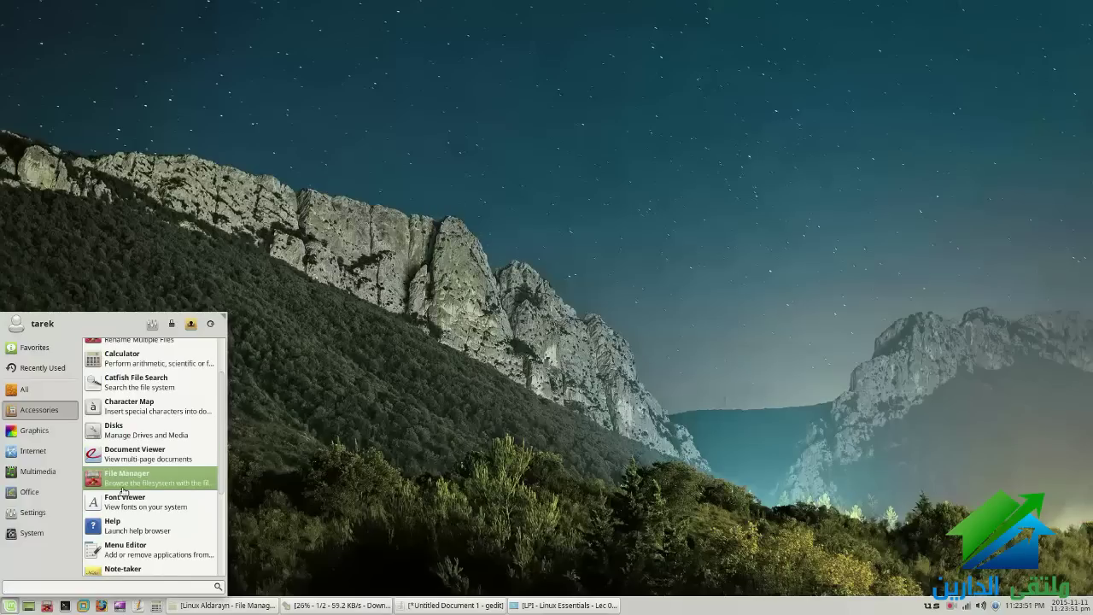
scroll(123, 491, "down", 2)
left_click(192, 465)
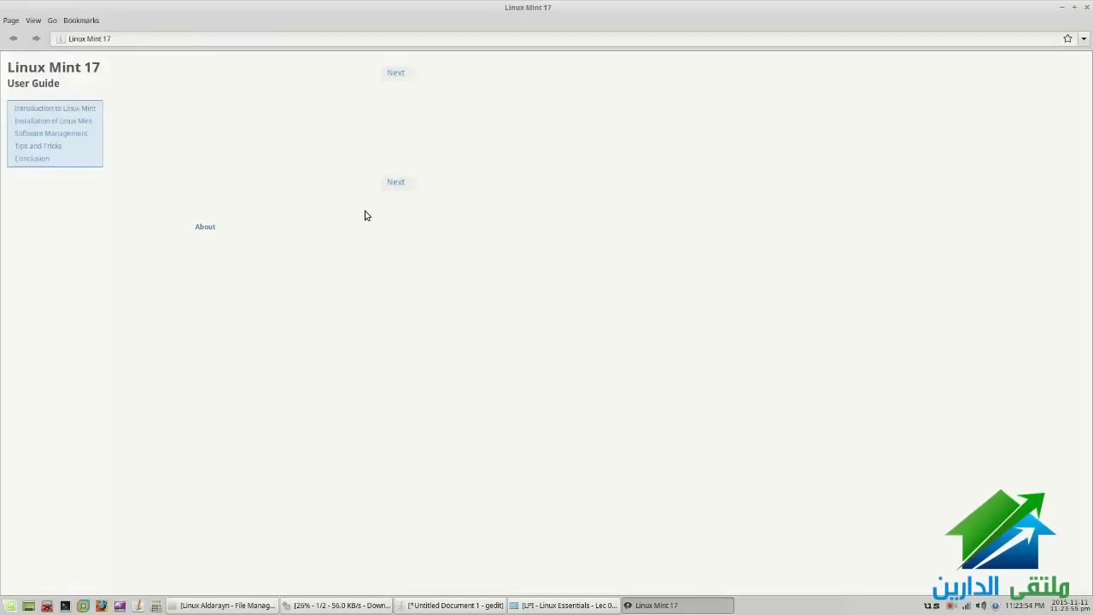
left_click(53, 109)
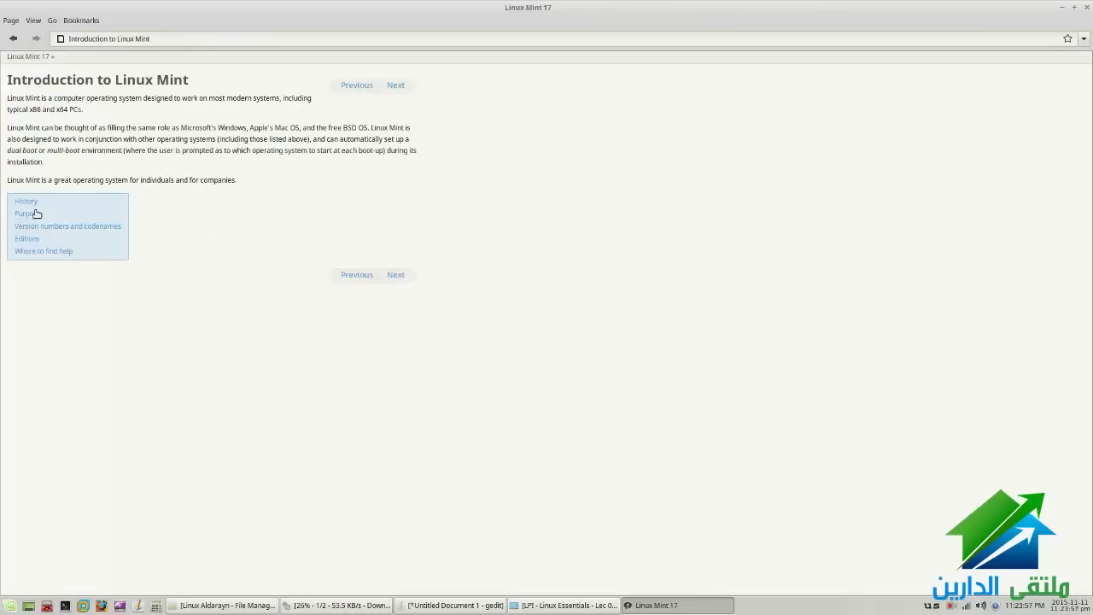
left_click(27, 203)
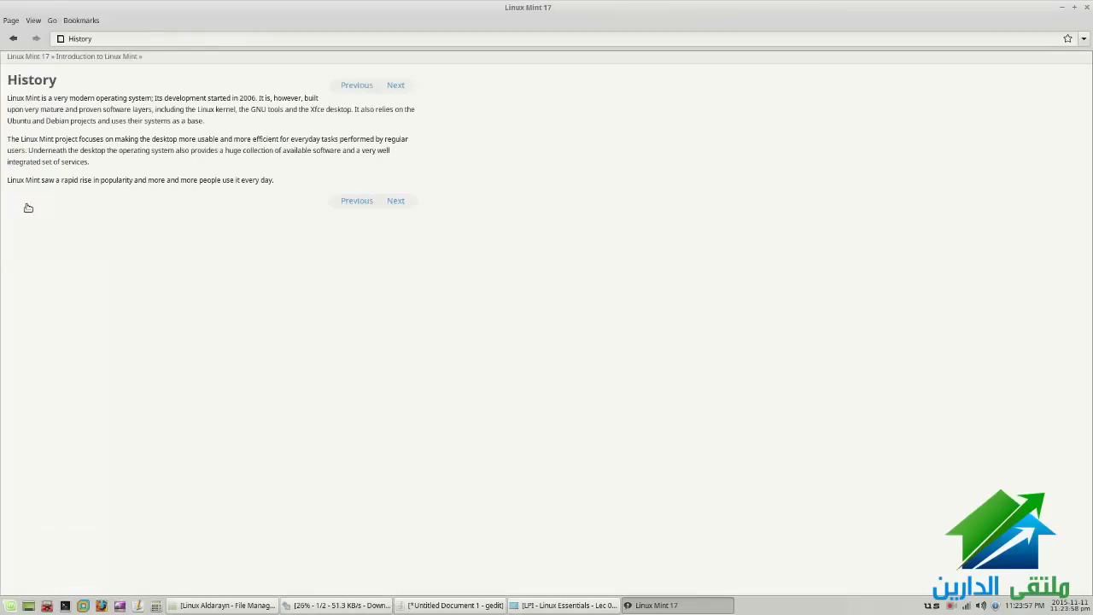
left_click(42, 58)
left_click(1087, 7)
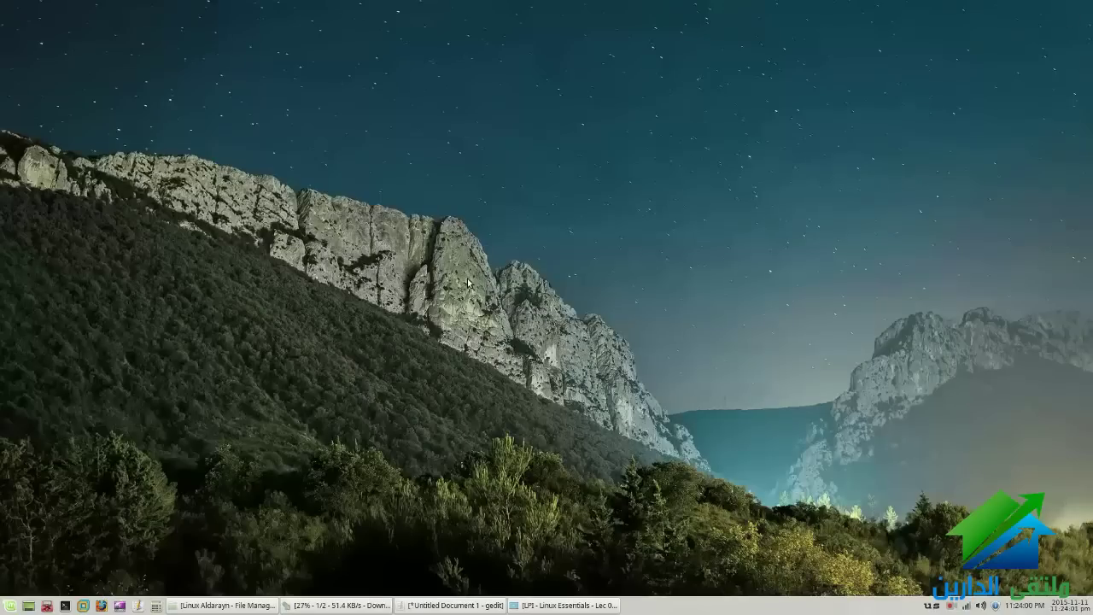
Browse the Whisker menu's Accessories, Internet, Multimedia, Office, Settings and System categories, then close it
key("super")
mouse_move(5, 413)
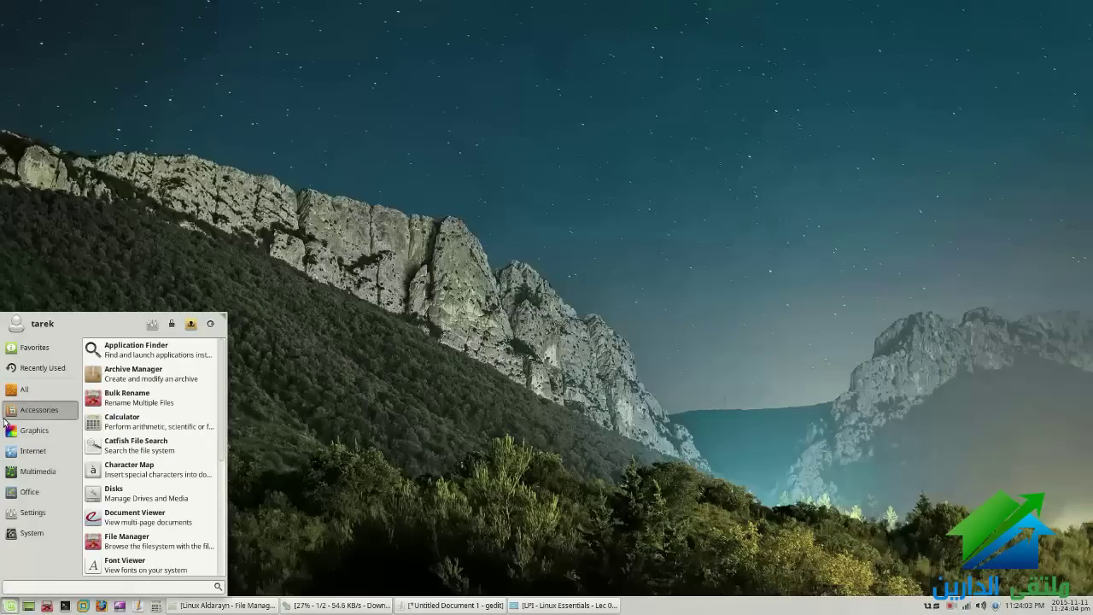
mouse_move(39, 451)
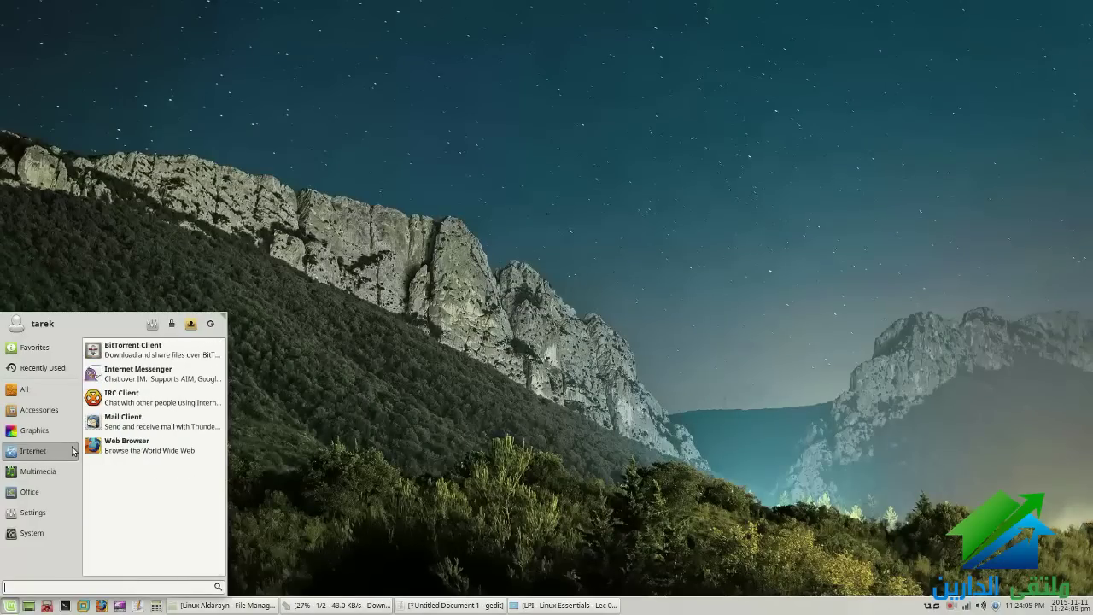
mouse_move(43, 480)
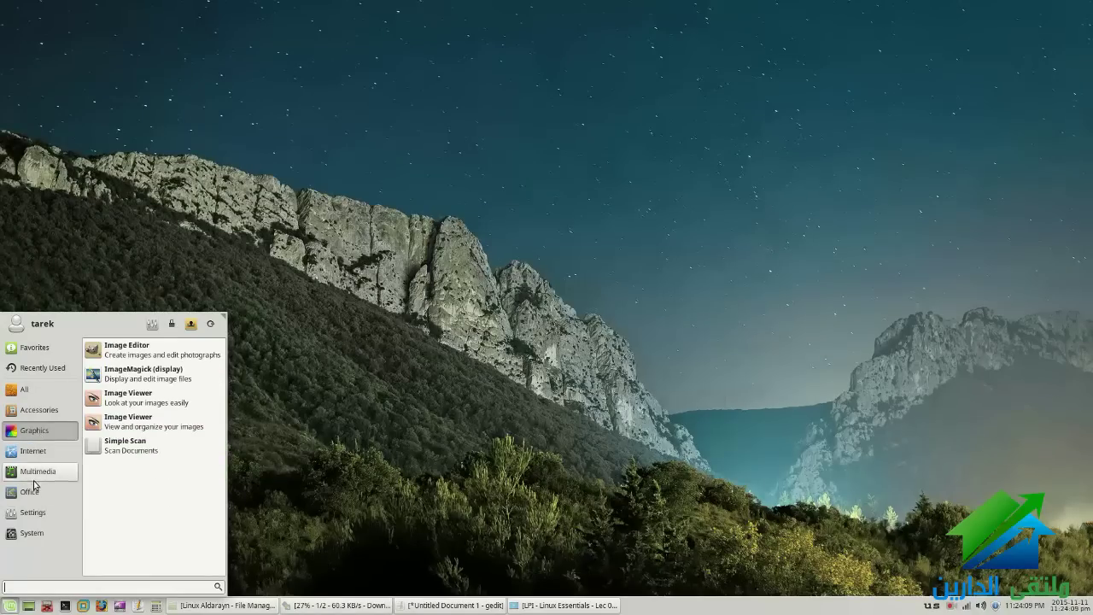
mouse_move(20, 498)
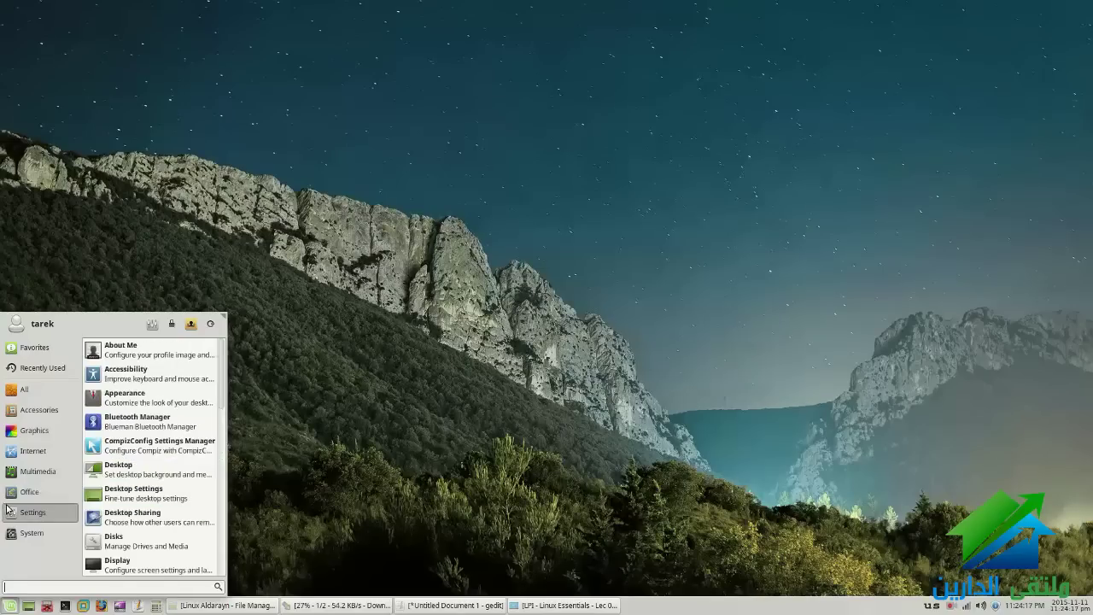
mouse_move(38, 515)
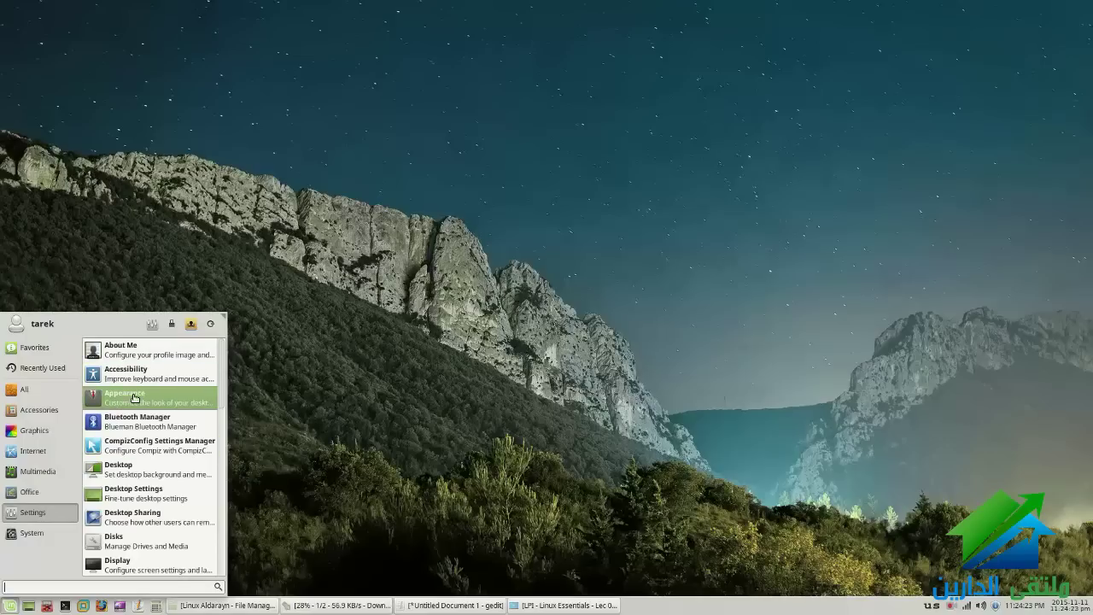
mouse_move(21, 536)
left_click(328, 540)
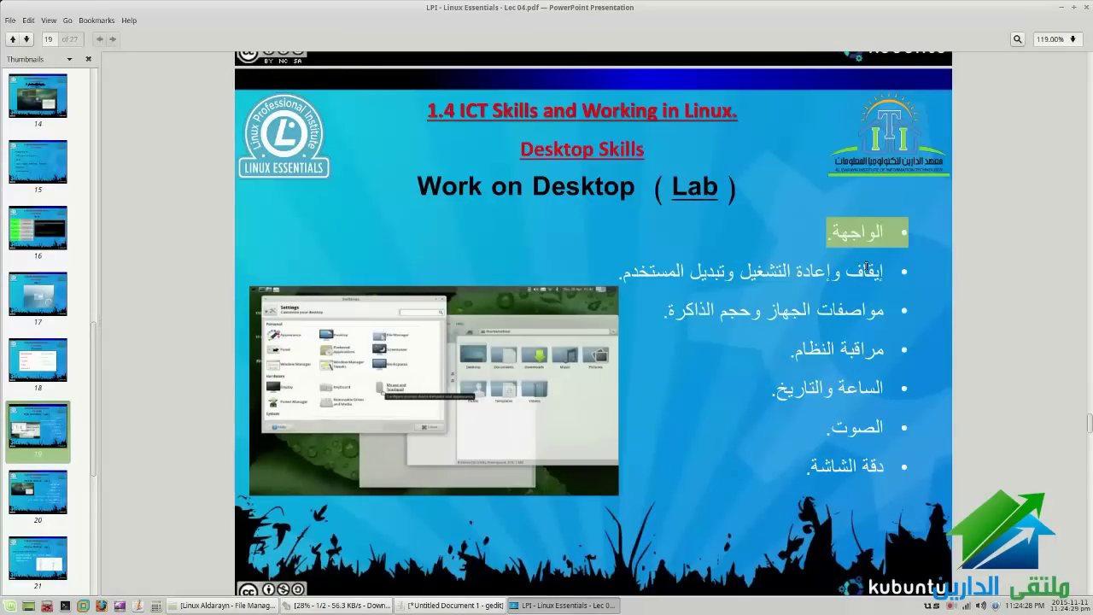
Highlight and clear words in the slide's second bullet, then bring up the Whisker menu
left_click(487, 319)
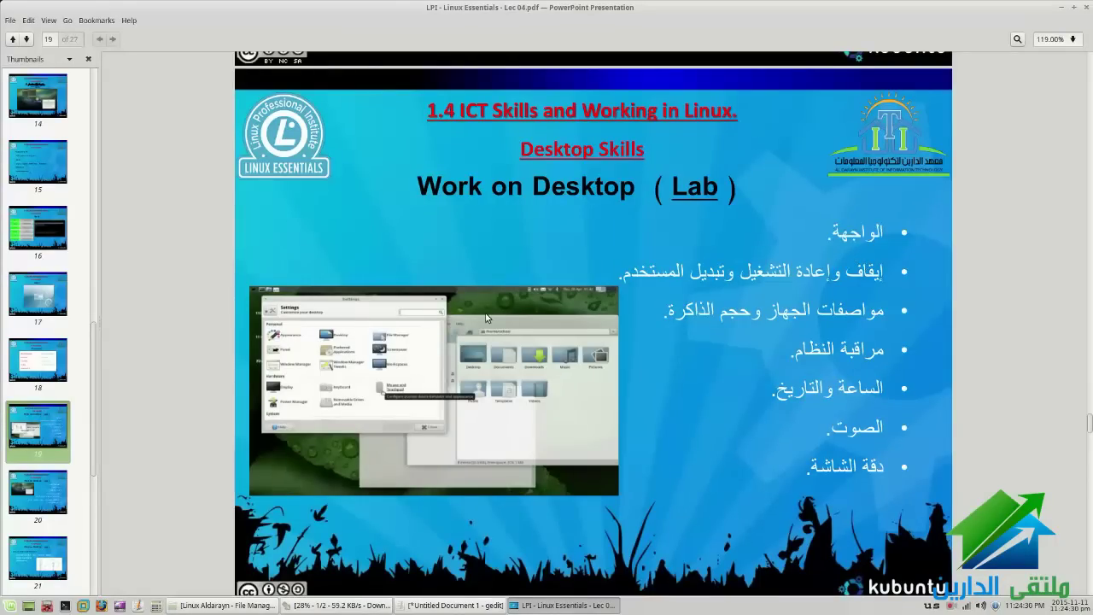
left_click_drag(847, 274, 912, 276)
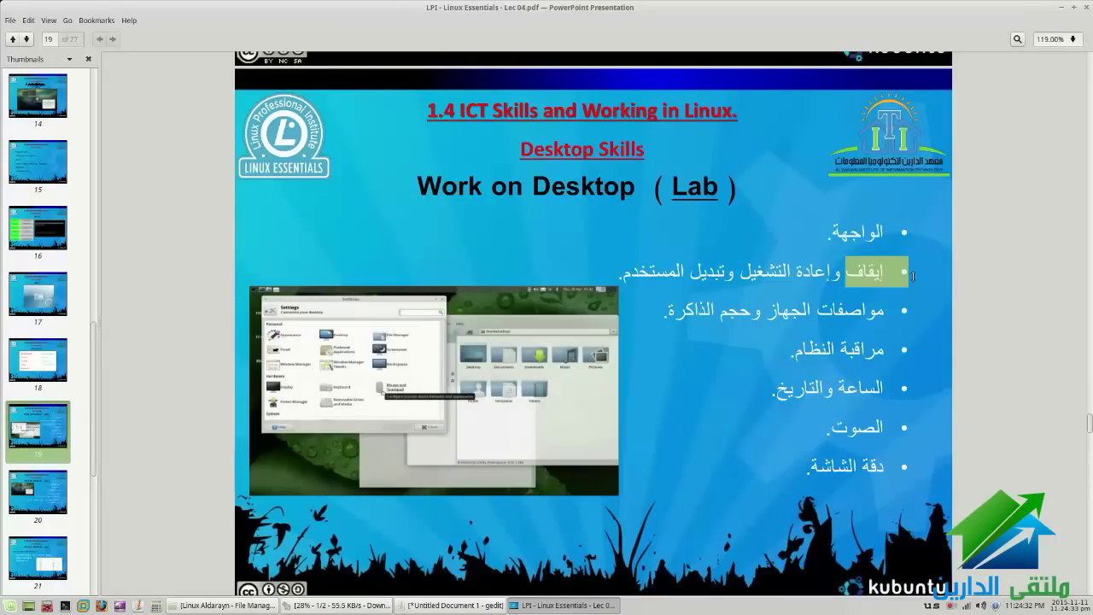
left_click_drag(831, 278, 733, 273)
left_click(733, 274)
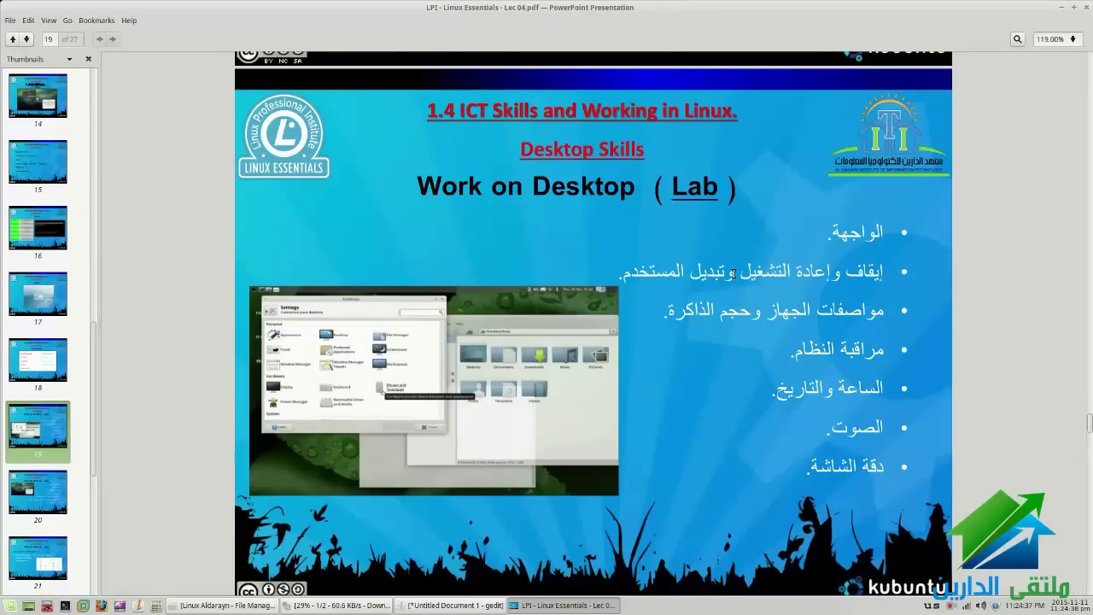
left_click_drag(722, 274, 630, 277)
left_click(630, 277)
left_click(10, 606)
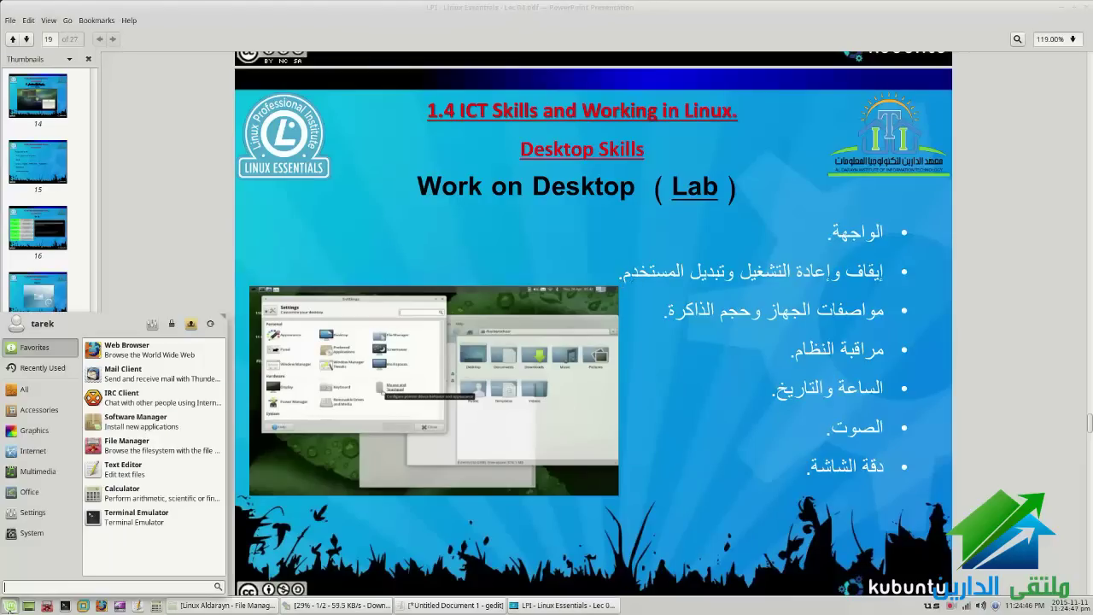
Bring up the Log out dialog and cancel it with Escape without logging out
left_click(211, 325)
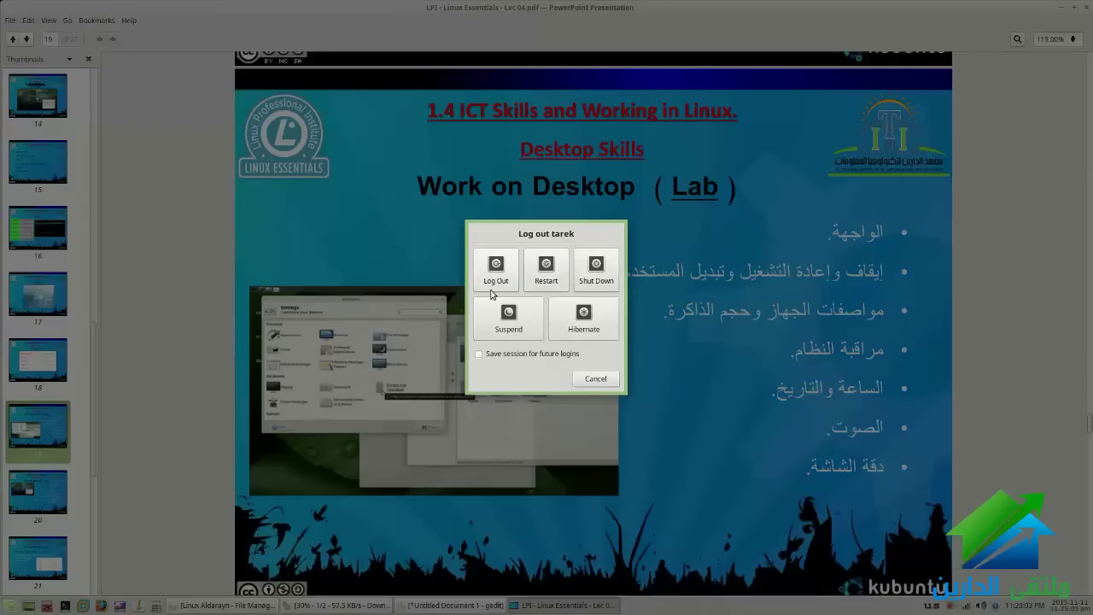
key("Escape")
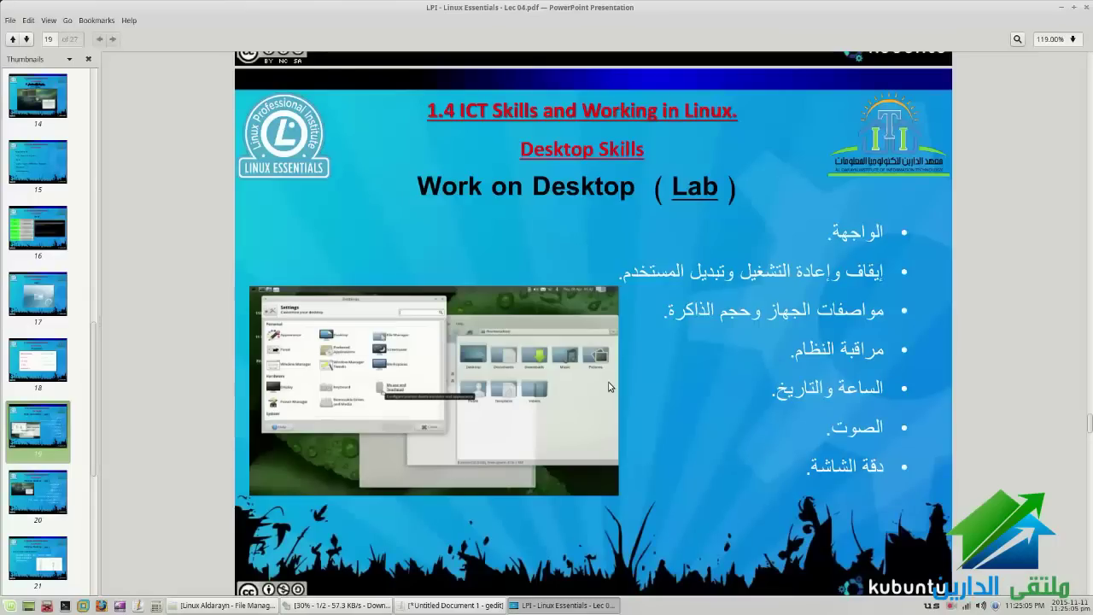
Highlight and clear the third bullet about hardware and memory, then bring gedit to the front
left_click(671, 309)
left_click_drag(671, 309, 892, 306)
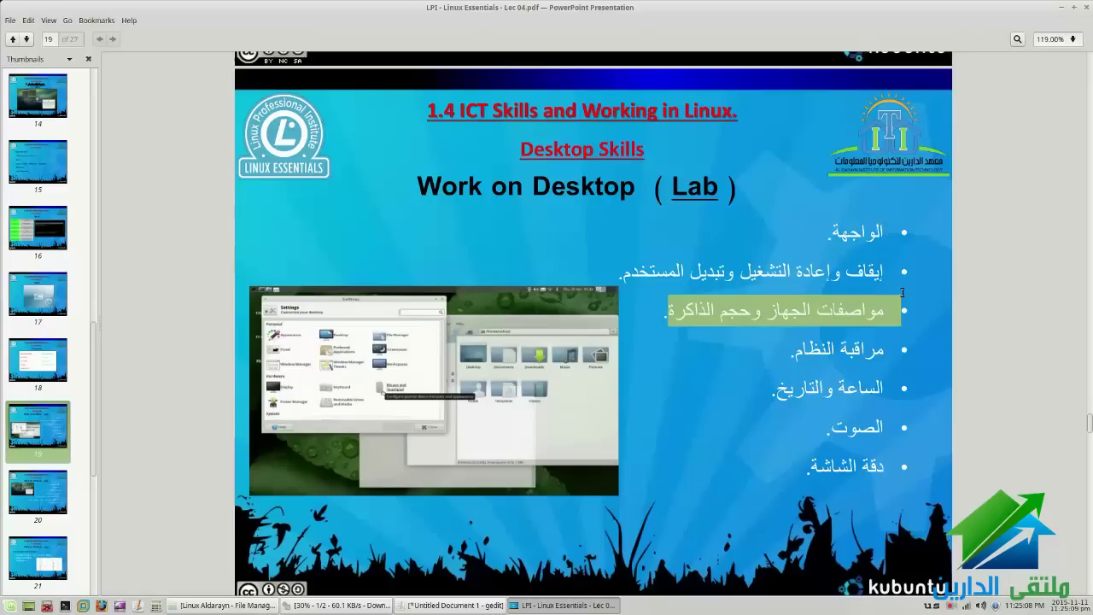
left_click(826, 307)
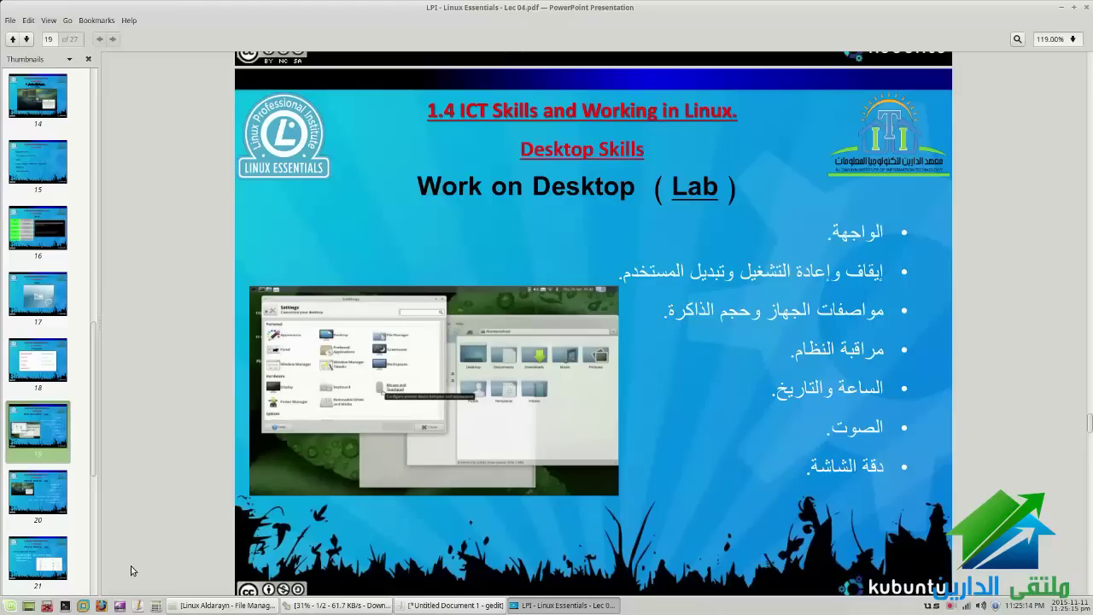
left_click(12, 604)
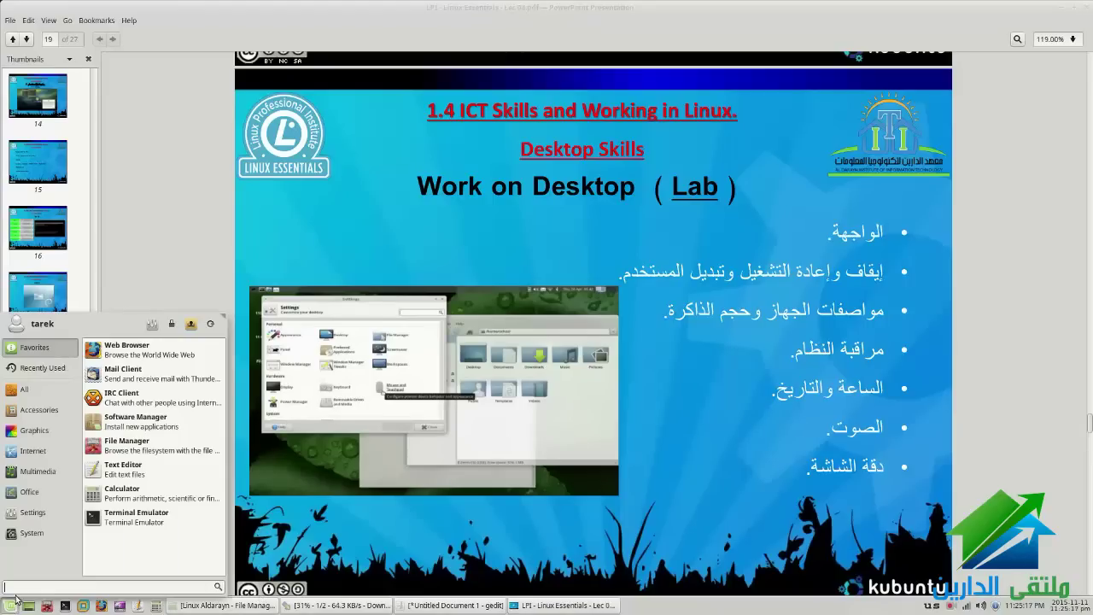
left_click(386, 608)
Bring gedit forward, select the word 'hardinfo' on line 4, and open the applications menu
left_click(403, 607)
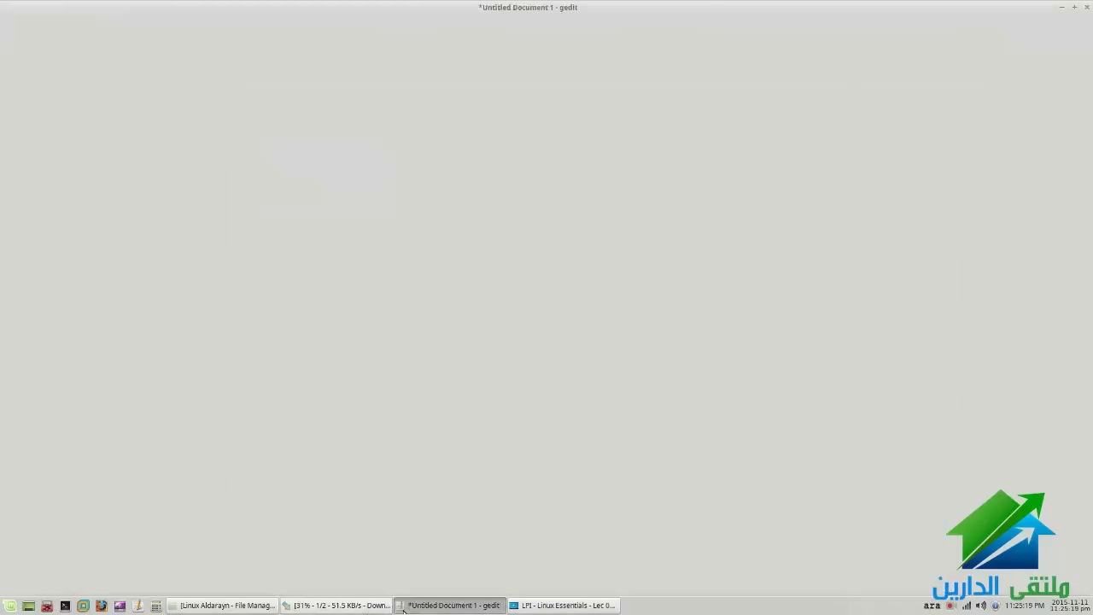
left_click_drag(91, 158, 25, 158)
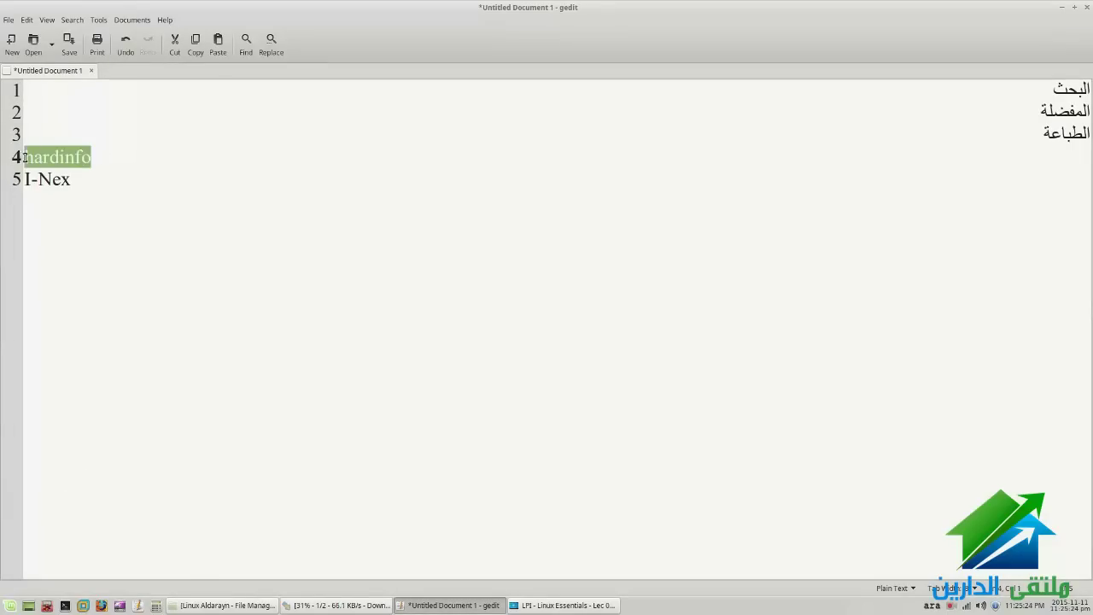
left_click(7, 606)
Browse the menu's Settings category, then search it for 'sy'
mouse_move(33, 513)
scroll(203, 516, "down", 3)
scroll(189, 529, "down", 2)
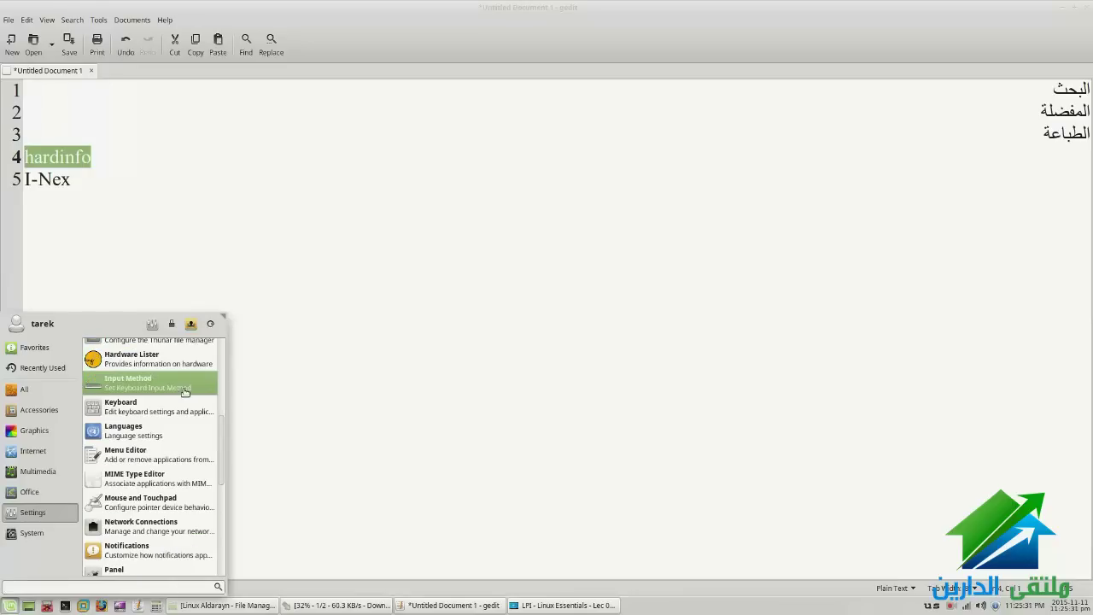
scroll(176, 463, "down", 4)
scroll(178, 462, "down", 2)
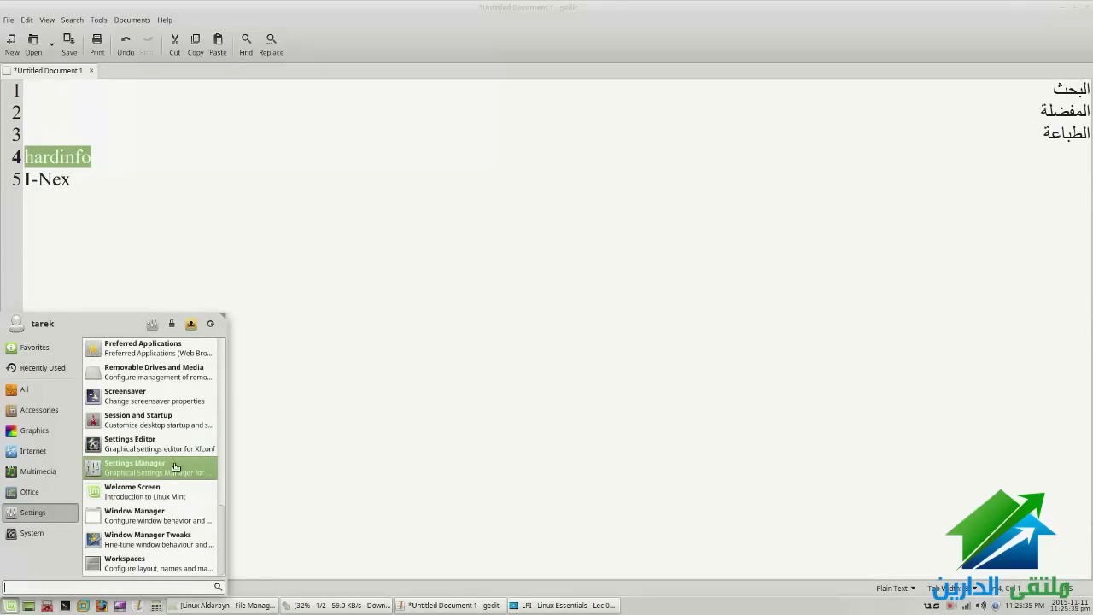
scroll(175, 474, "up", 2)
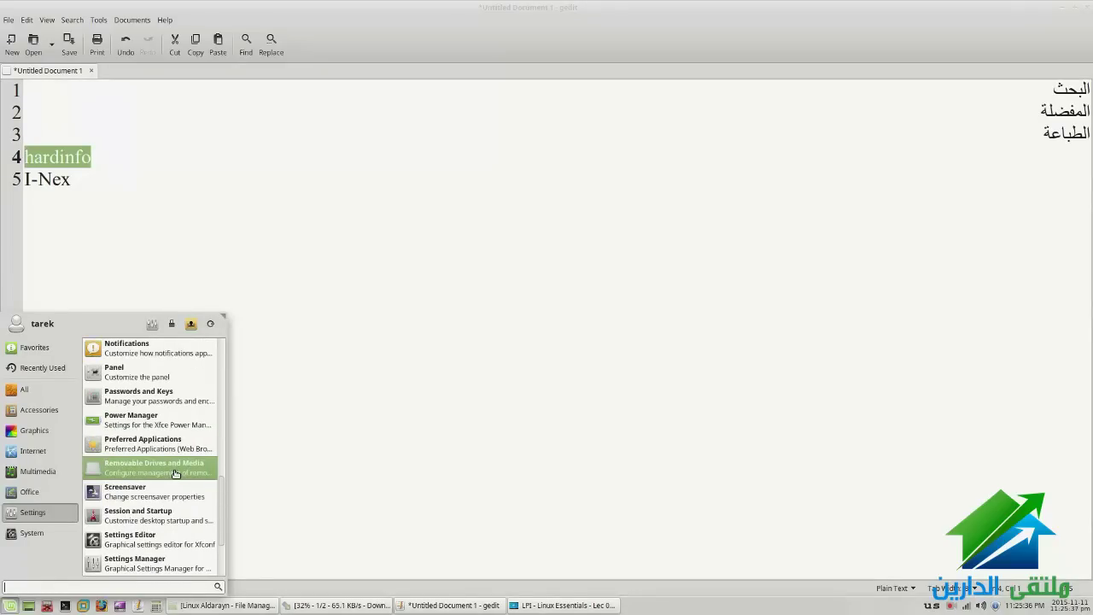
type("sy")
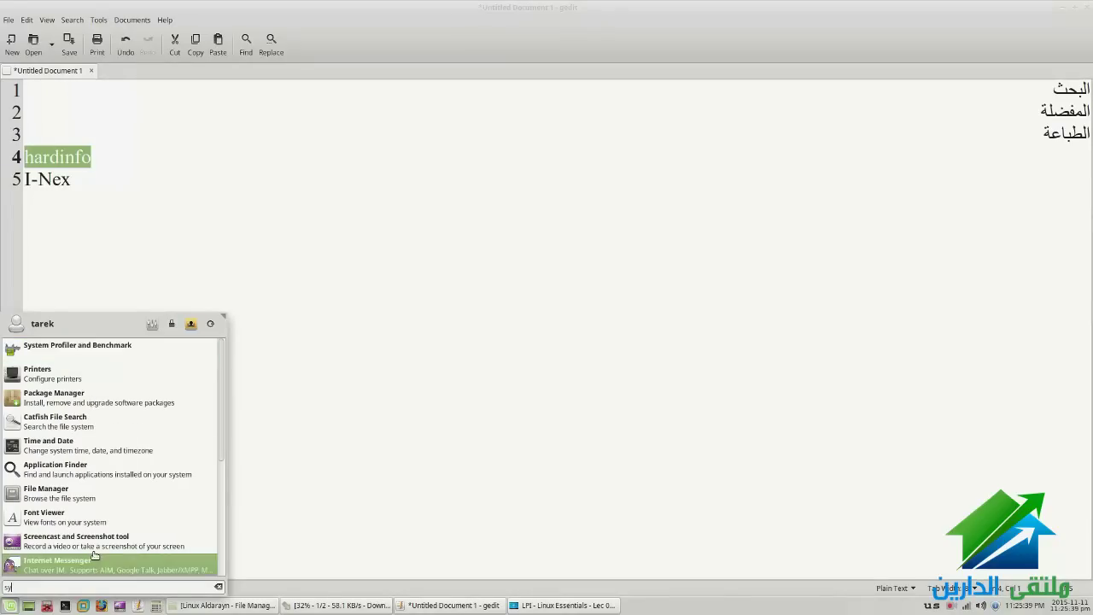
Launch and maximize System Profiler and Benchmark; view Summary, Operating System, Kernel Modules and Processor
left_click(123, 350)
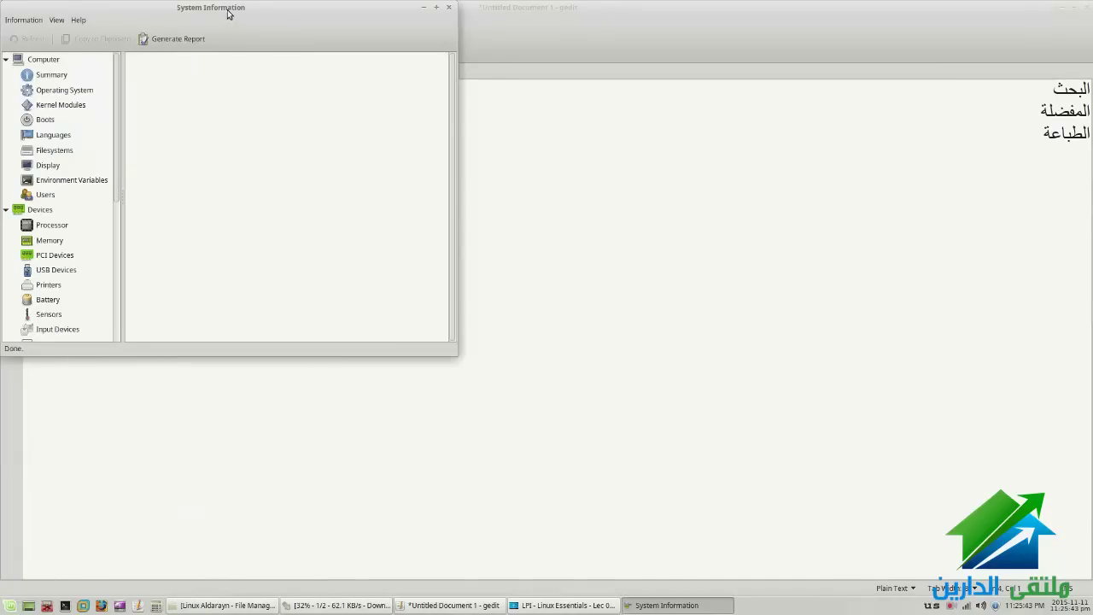
double_click(227, 15)
left_click(49, 75)
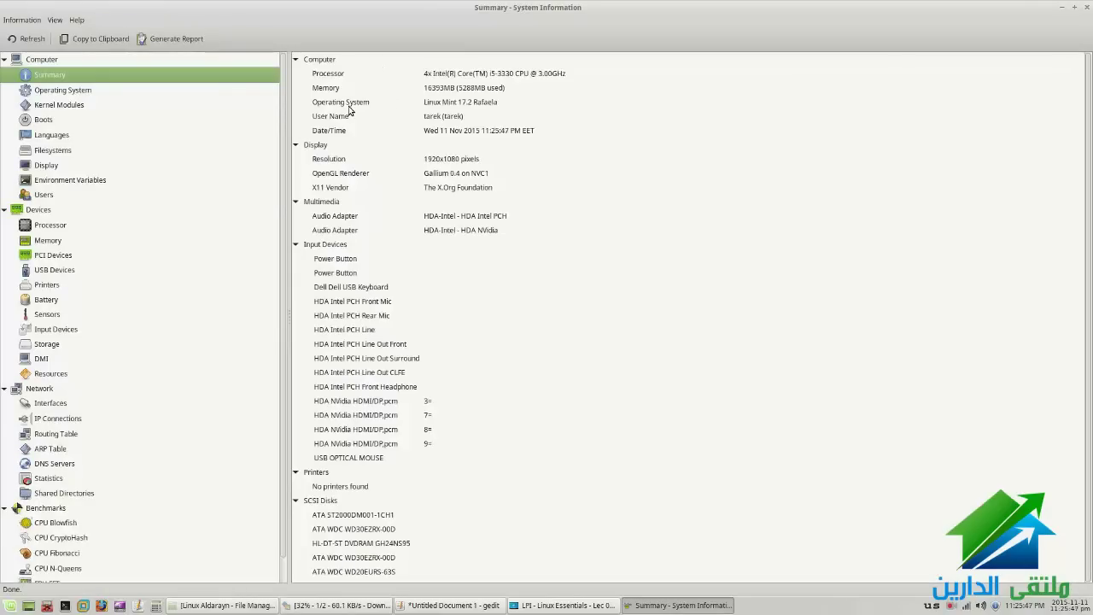
left_click(63, 89)
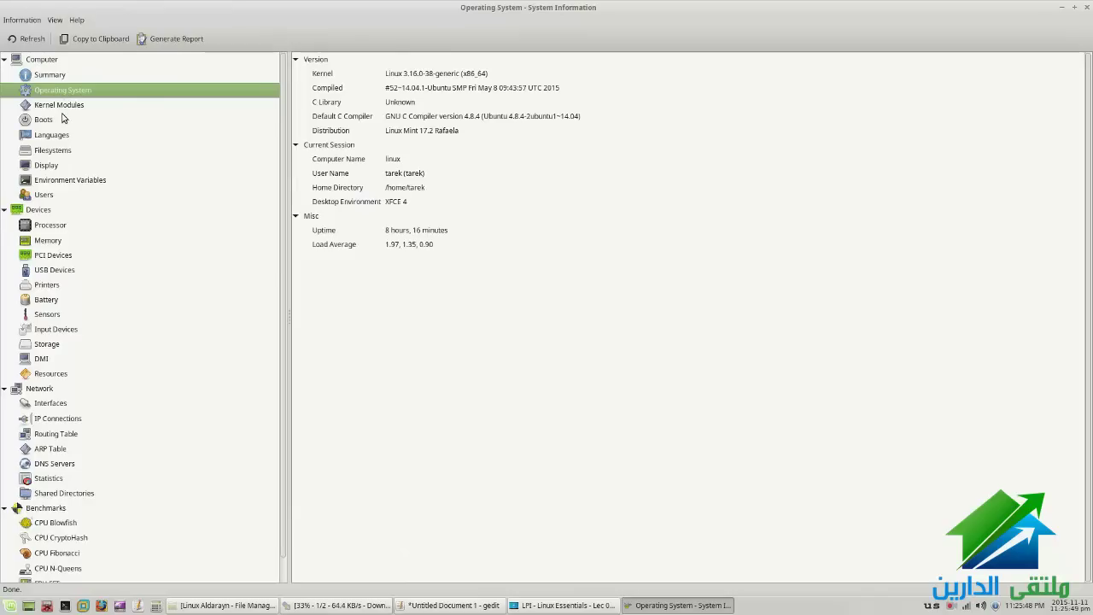
left_click(56, 105)
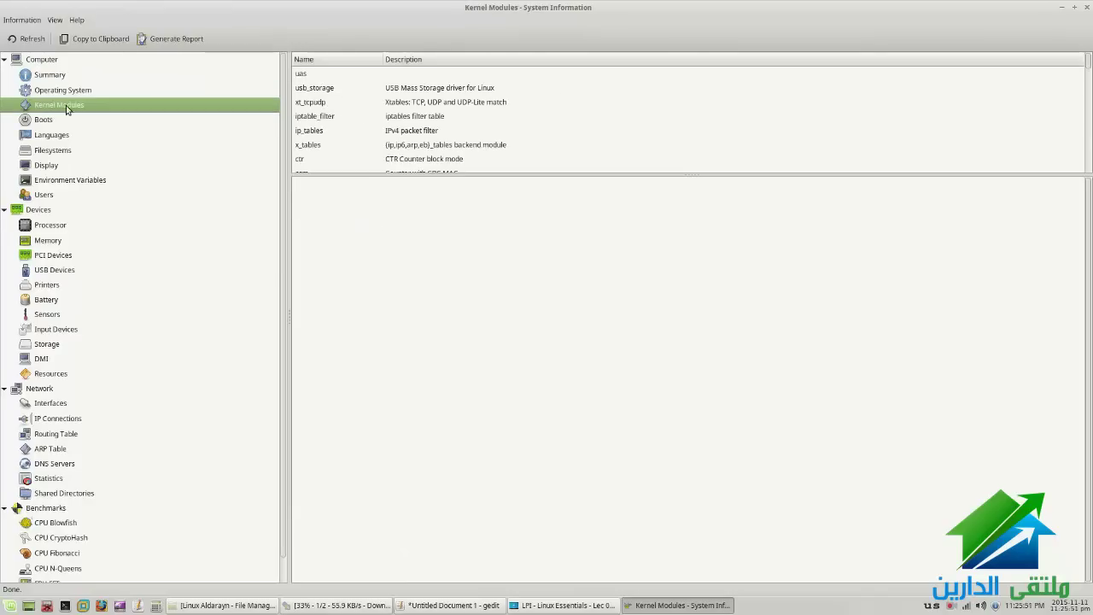
scroll(49, 258, "down", 1)
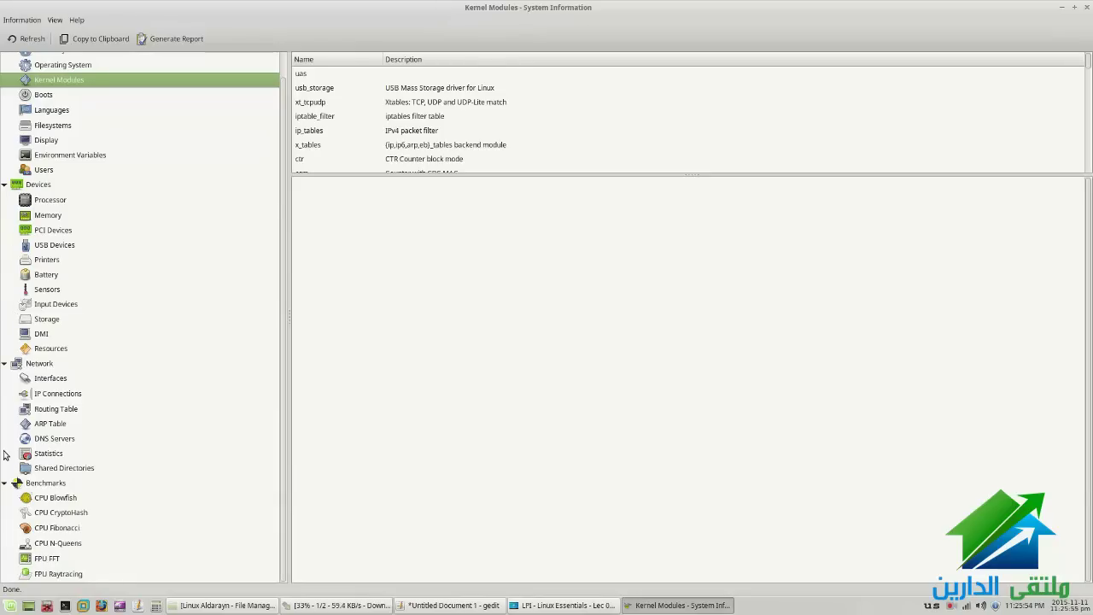
left_click(46, 202)
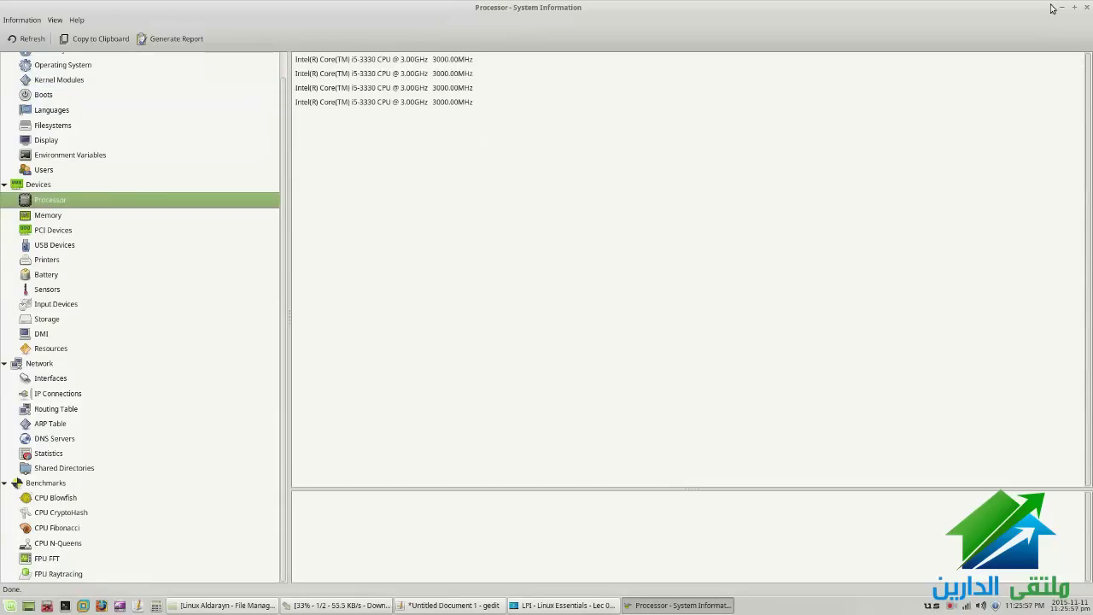
Close System Information, minimize gedit, and browse the menu's Settings category
left_click(1088, 9)
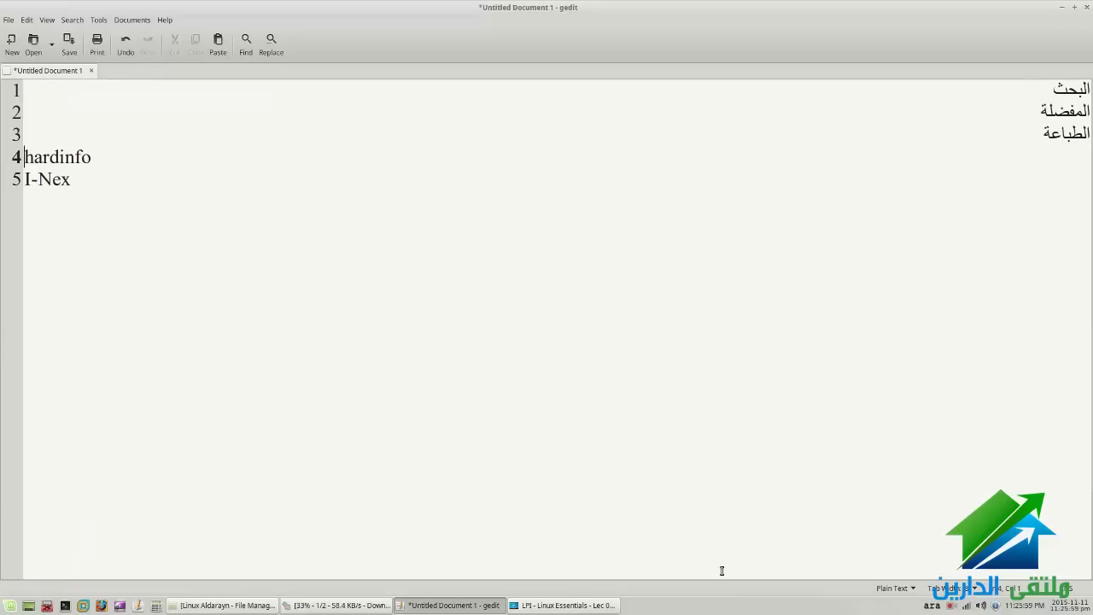
left_click(461, 607)
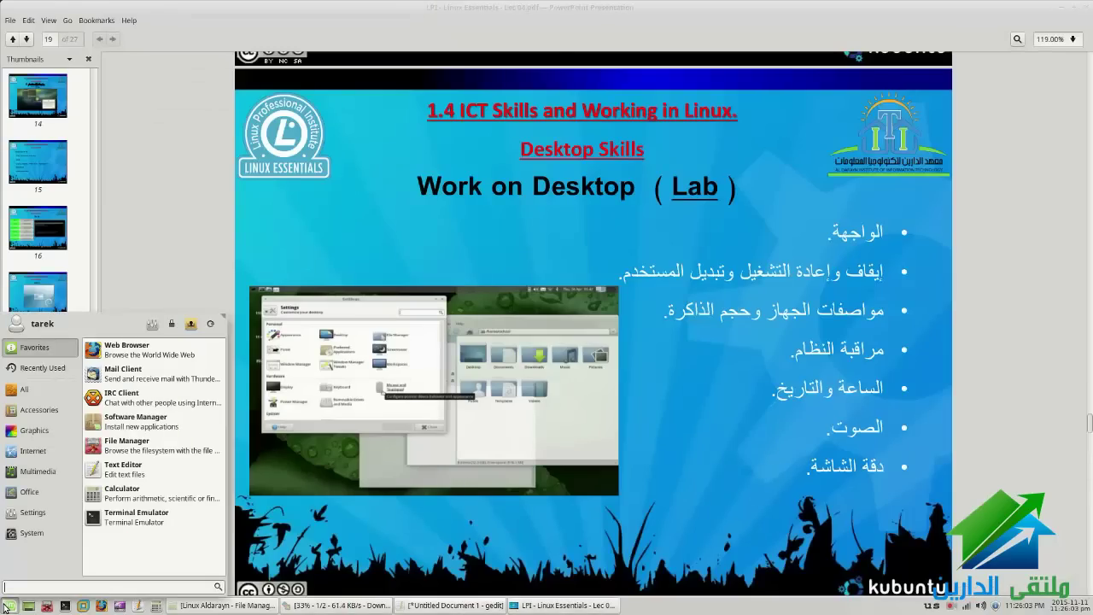
left_click(51, 512)
scroll(96, 500, "down", 5)
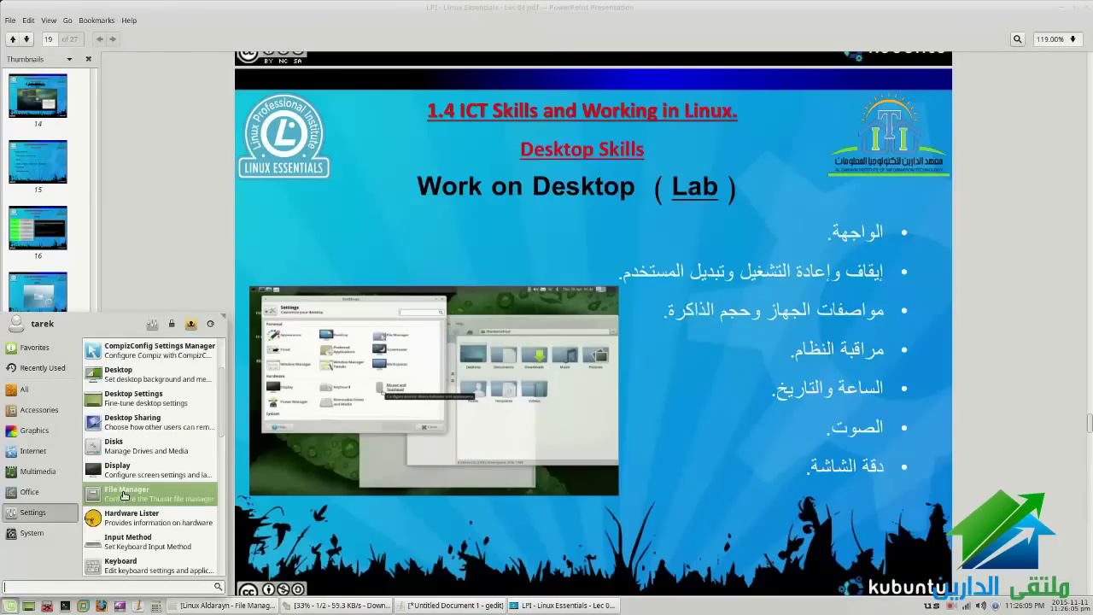
scroll(154, 465, "down", 5)
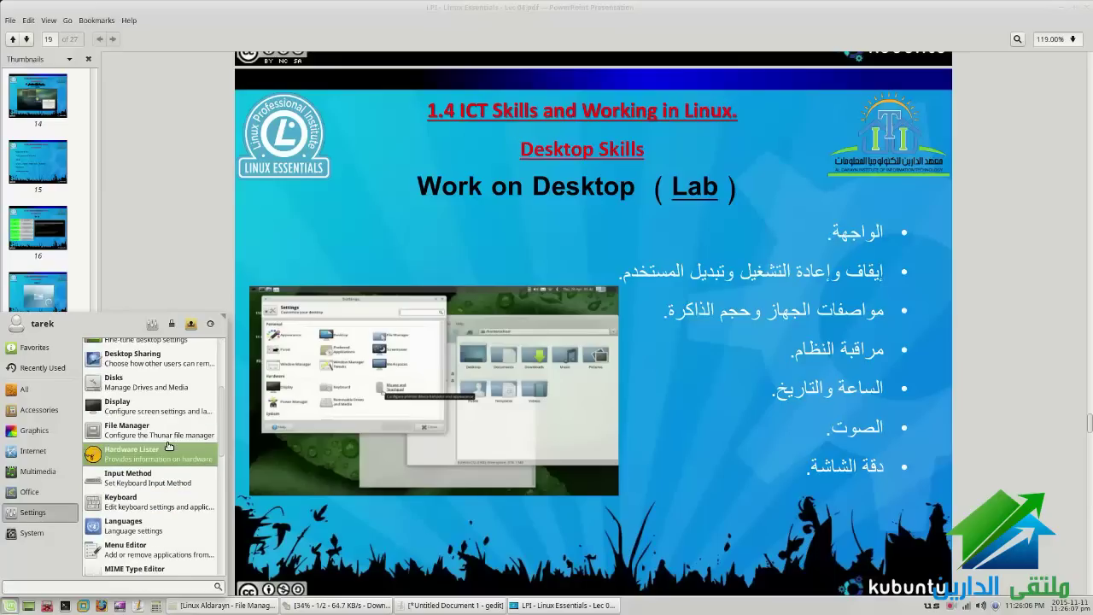
scroll(168, 446, "down", 8)
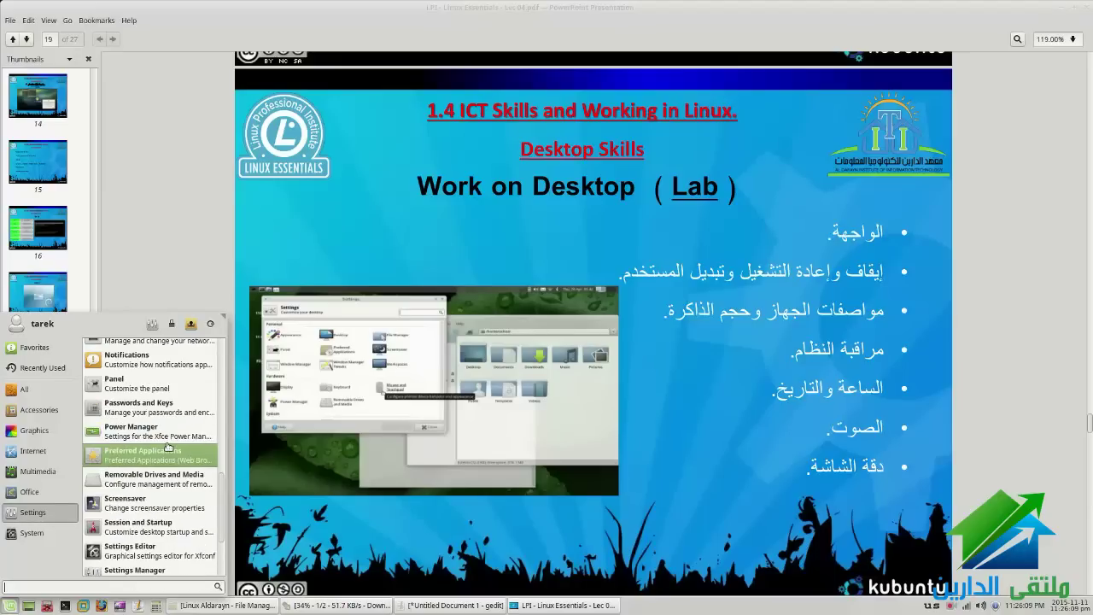
scroll(162, 496, "down", 1)
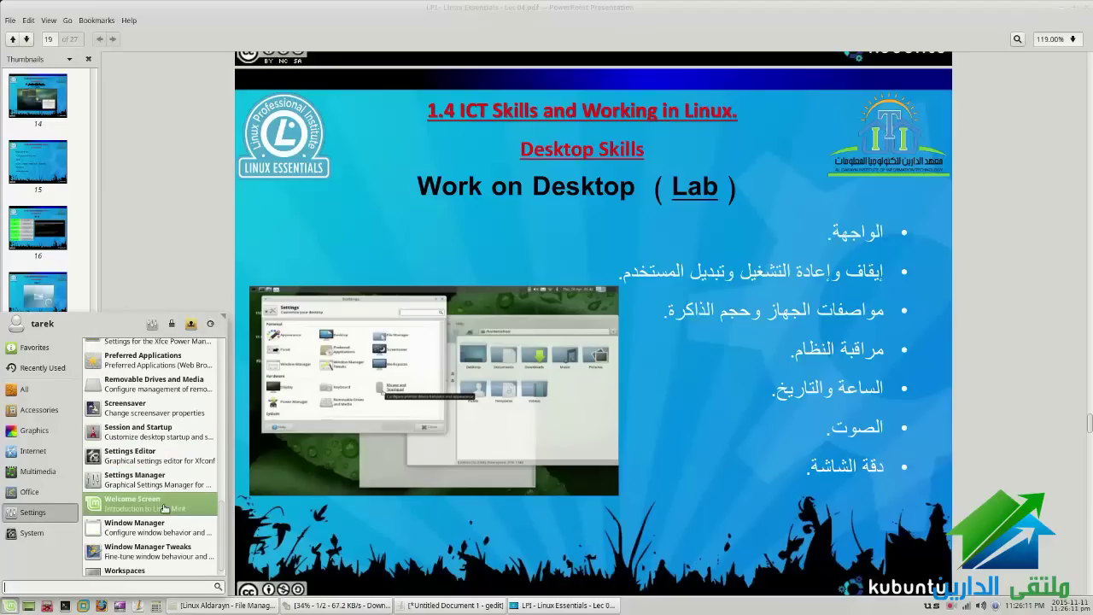
Open the menu's System category and launch Task Manager
left_click(31, 532)
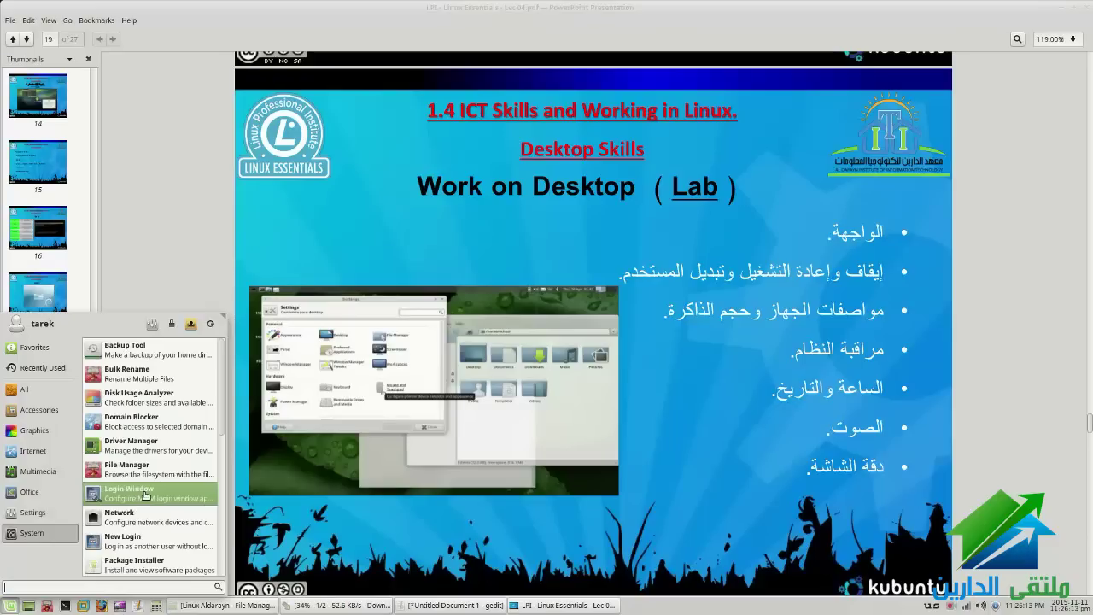
scroll(150, 478, "down", 6)
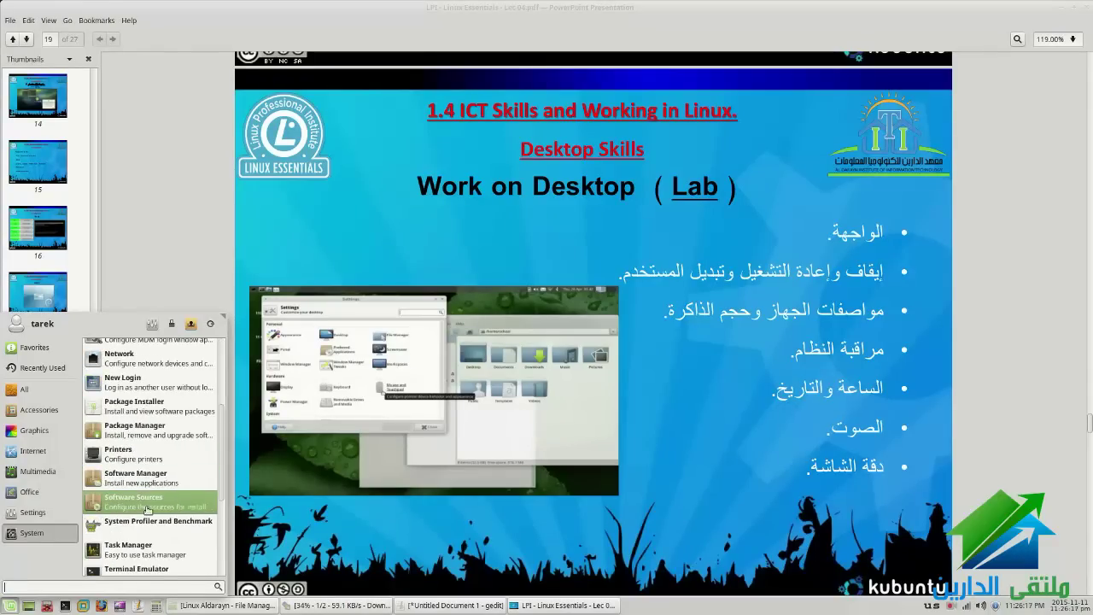
scroll(149, 522, "down", 1)
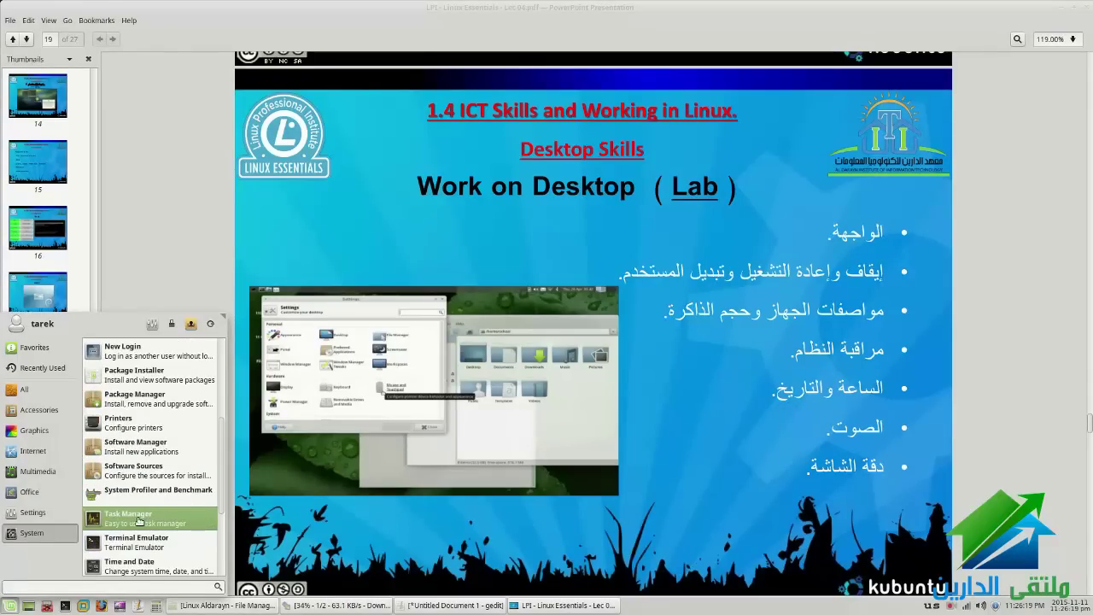
left_click(143, 522)
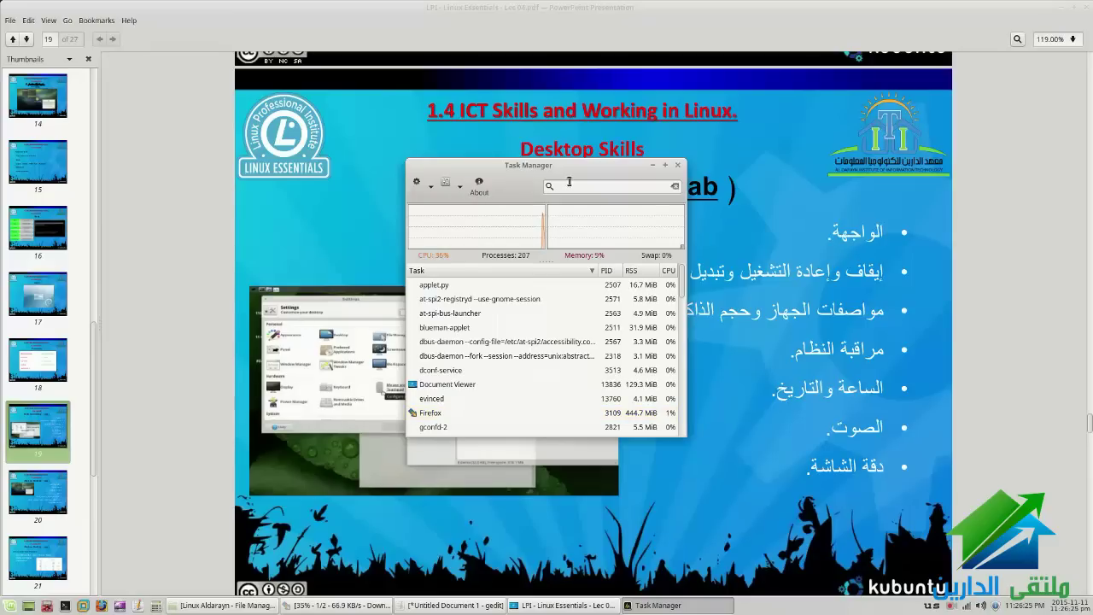
Close Task Manager, relaunch it from the menu's System category, and maximize its window
left_click(678, 167)
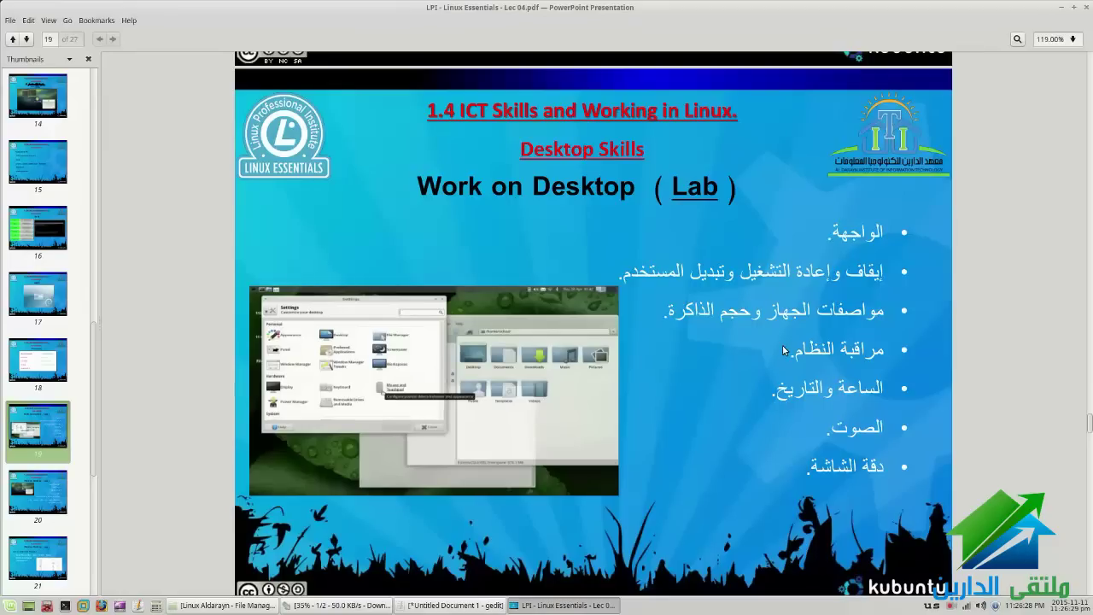
left_click(10, 606)
left_click(28, 533)
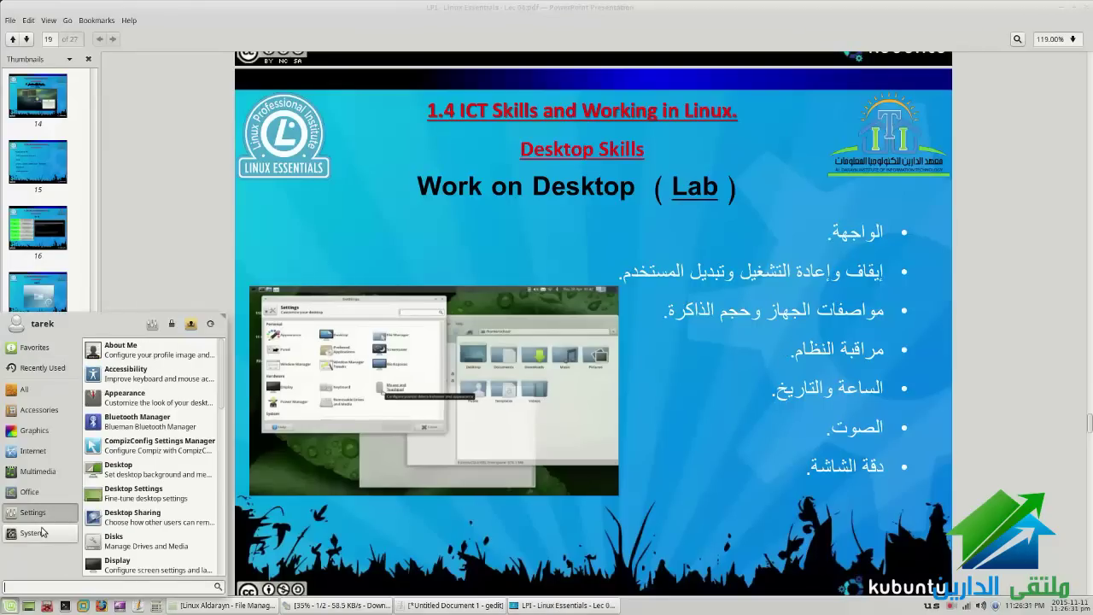
scroll(149, 461, "down", 10)
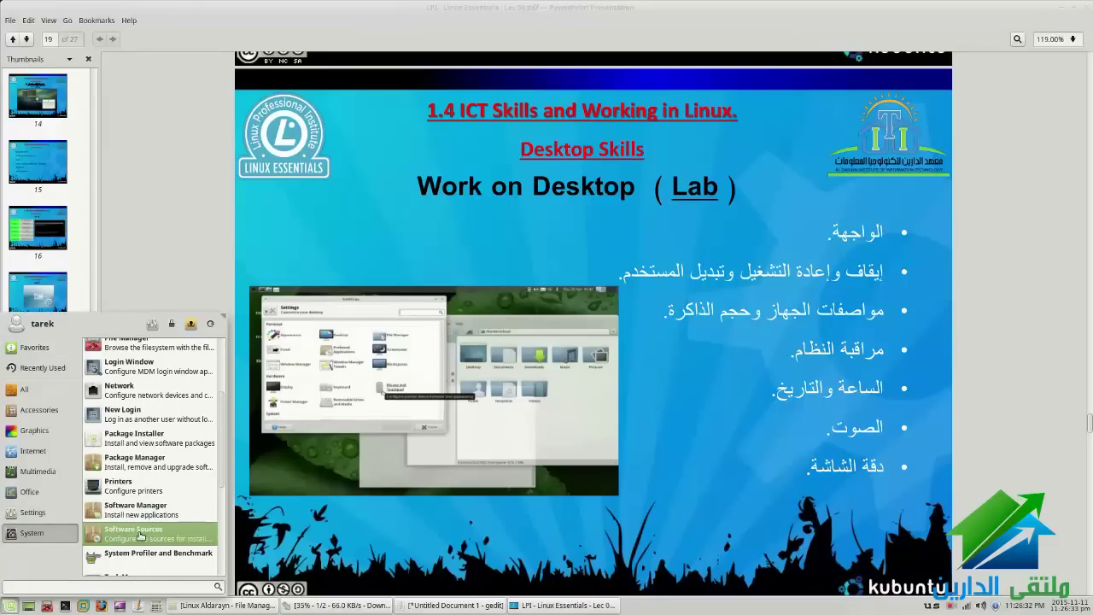
left_click(145, 376)
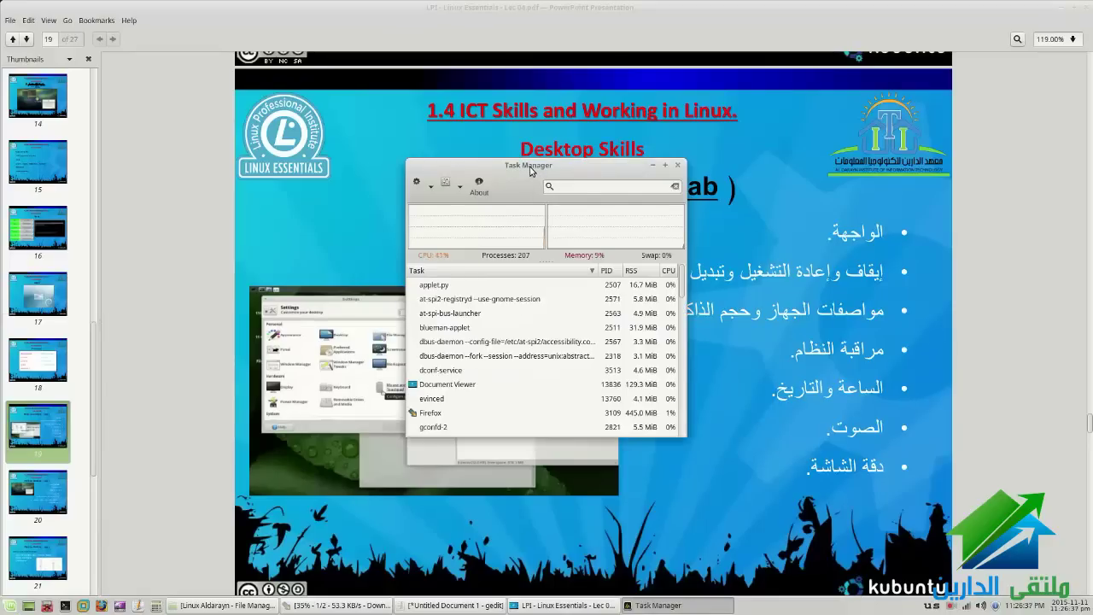
double_click(530, 171)
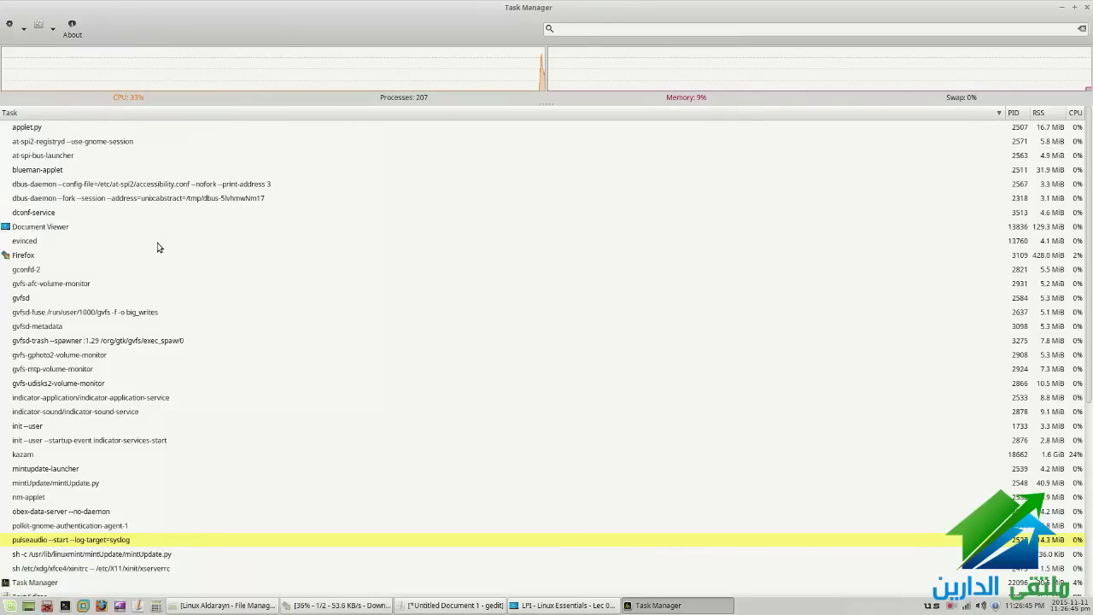
Resize the process list's Task column, narrowing and widening it to about half width
scroll(144, 292, "down", 5)
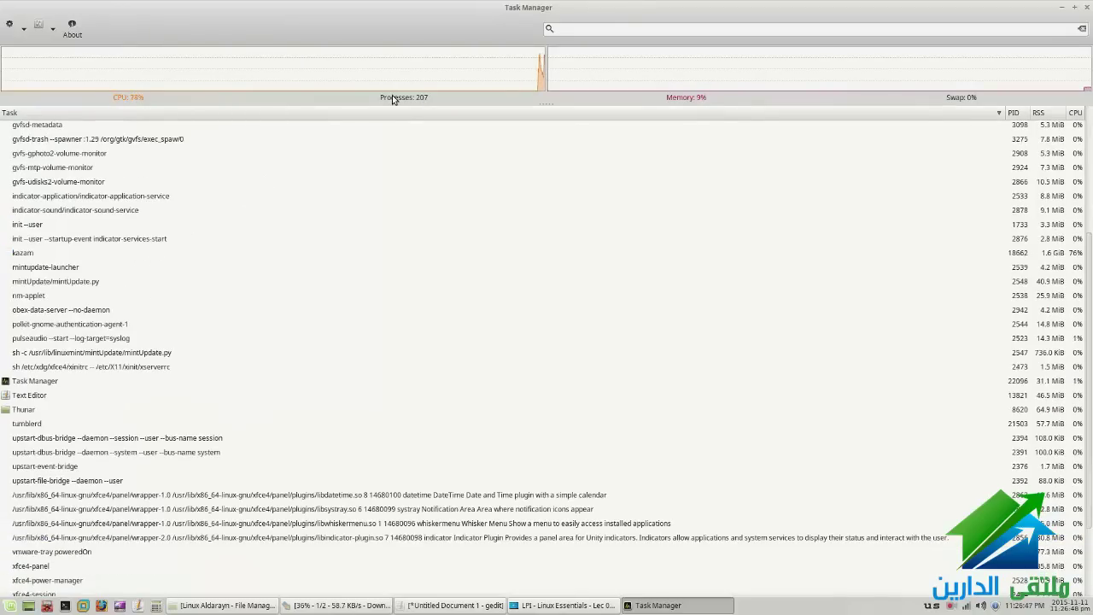
scroll(72, 327, "down", 3)
scroll(77, 331, "up", 8)
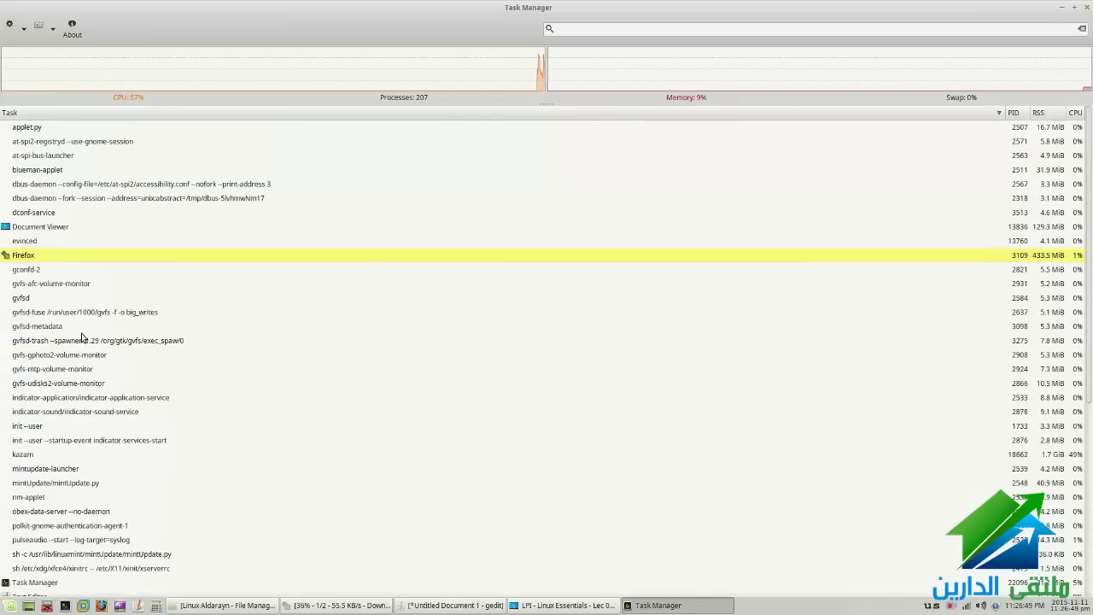
left_click_drag(1007, 113, 328, 120)
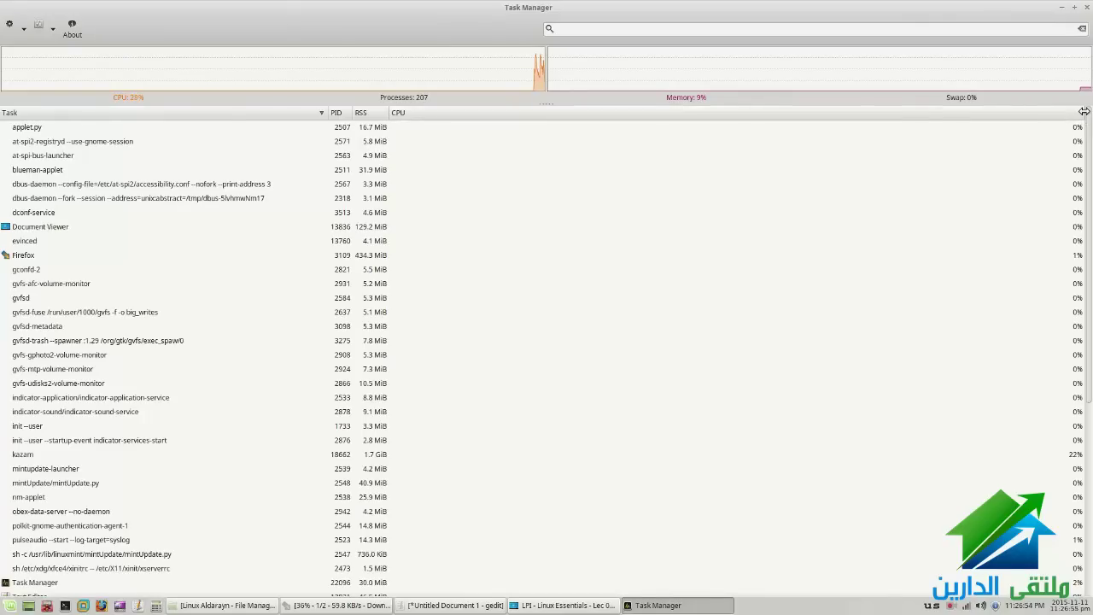
left_click_drag(1083, 111, 439, 110)
left_click_drag(902, 111, 1004, 112)
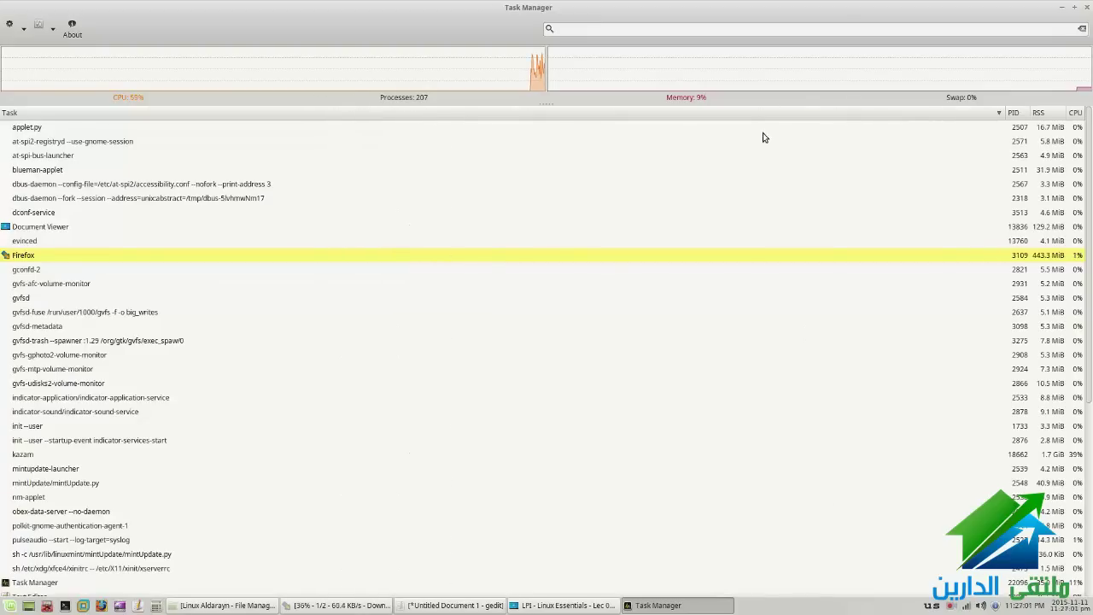
left_click_drag(1004, 112, 570, 124)
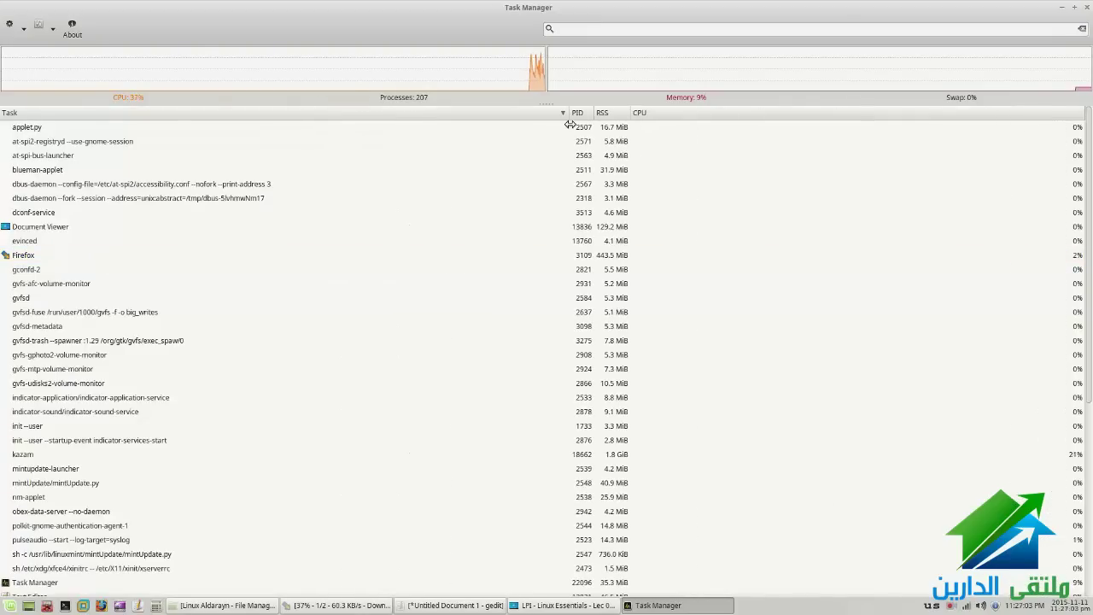
Widen the Task column to show full commands, sort by CPU, and select kazam
right_click(1086, 114)
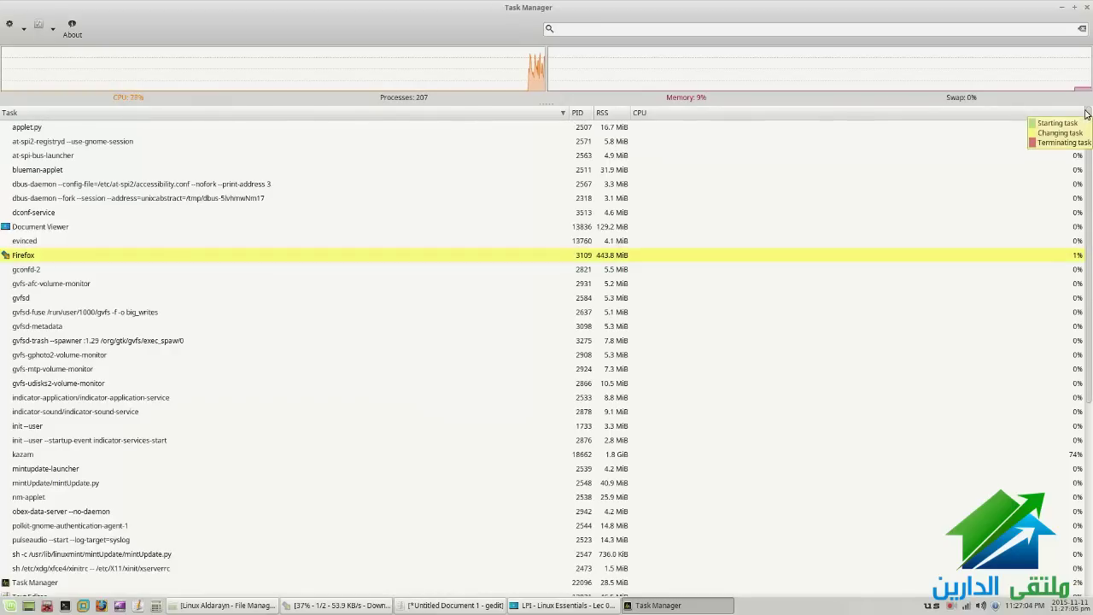
left_click(916, 356)
scroll(913, 359, "down", 5)
scroll(754, 378, "up", 5)
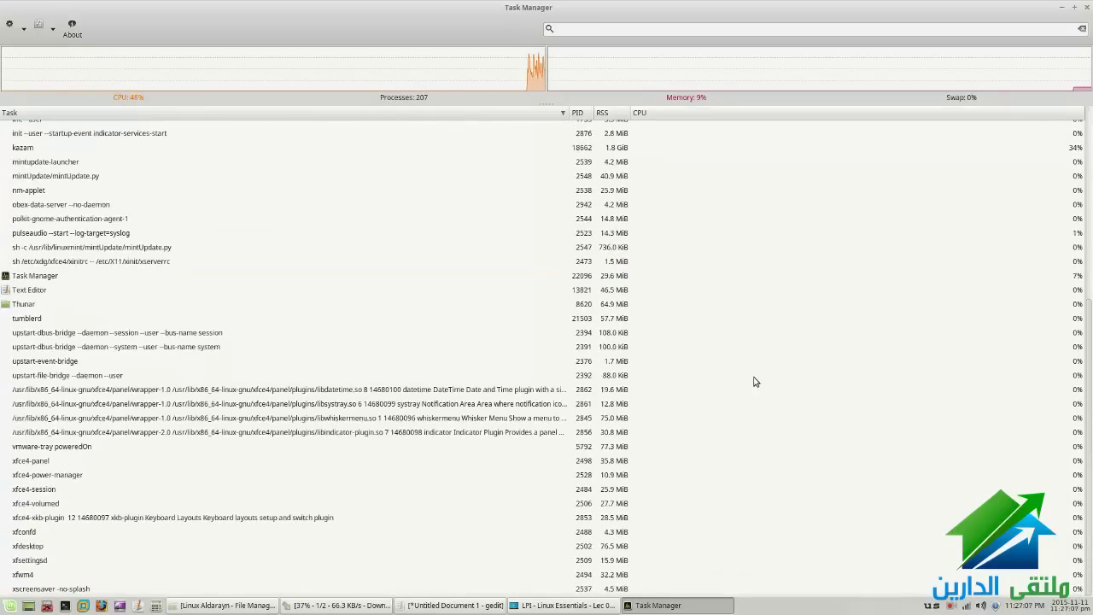
left_click_drag(673, 116, 1043, 113)
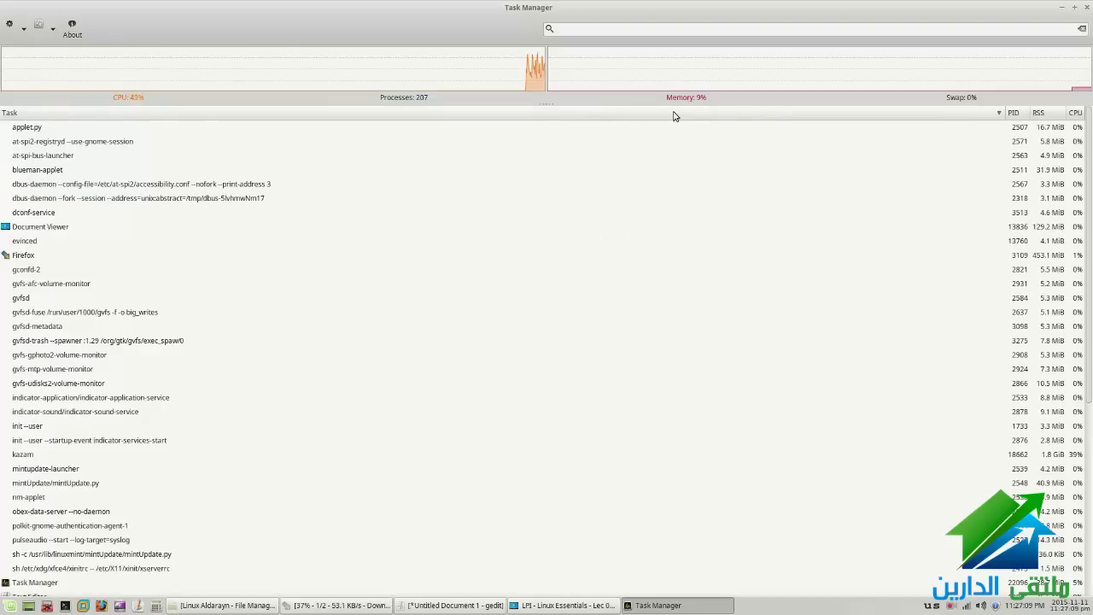
left_click(1075, 113)
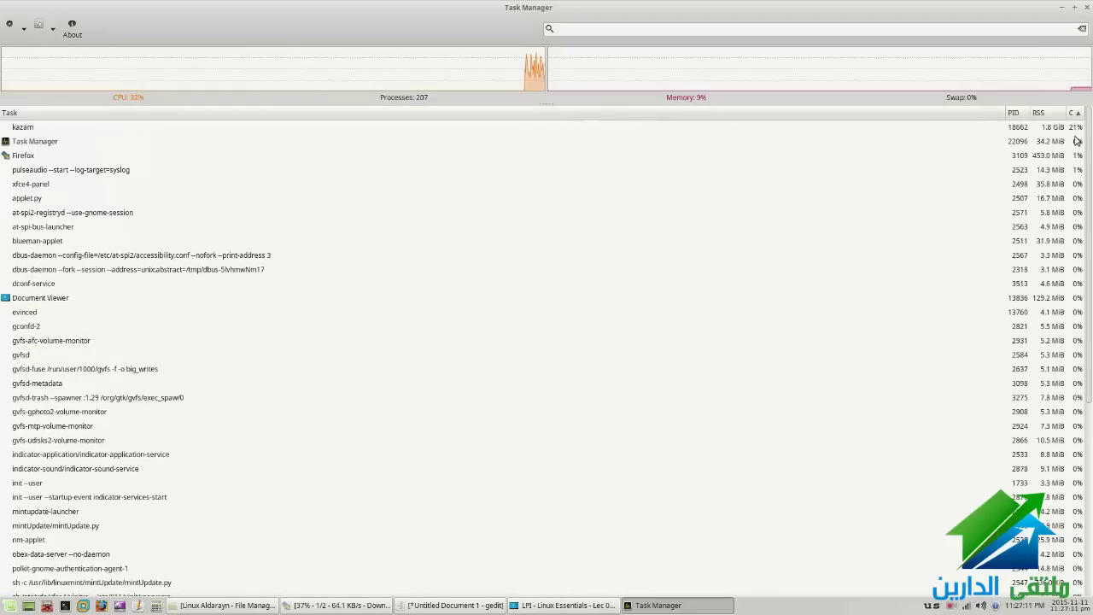
left_click(35, 129)
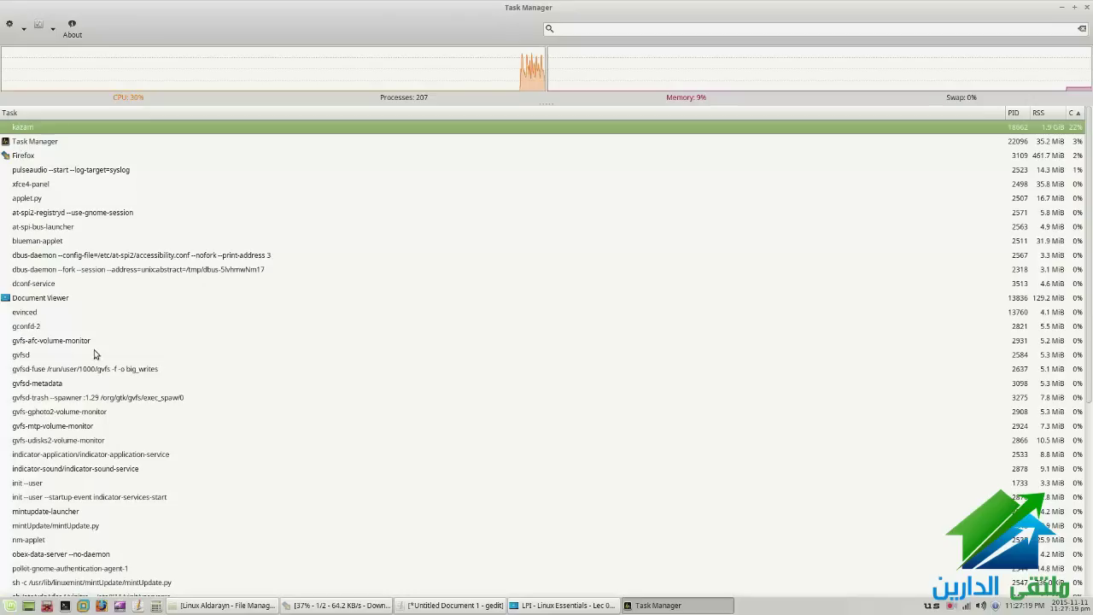
Set the Task Manager process to Very high priority
right_click(35, 147)
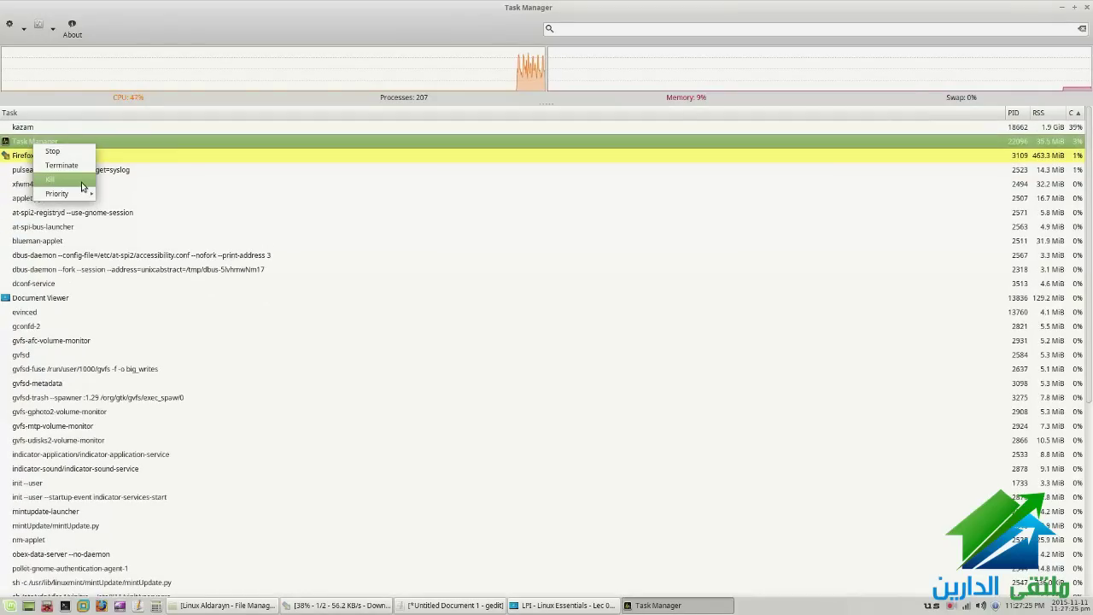
mouse_move(78, 193)
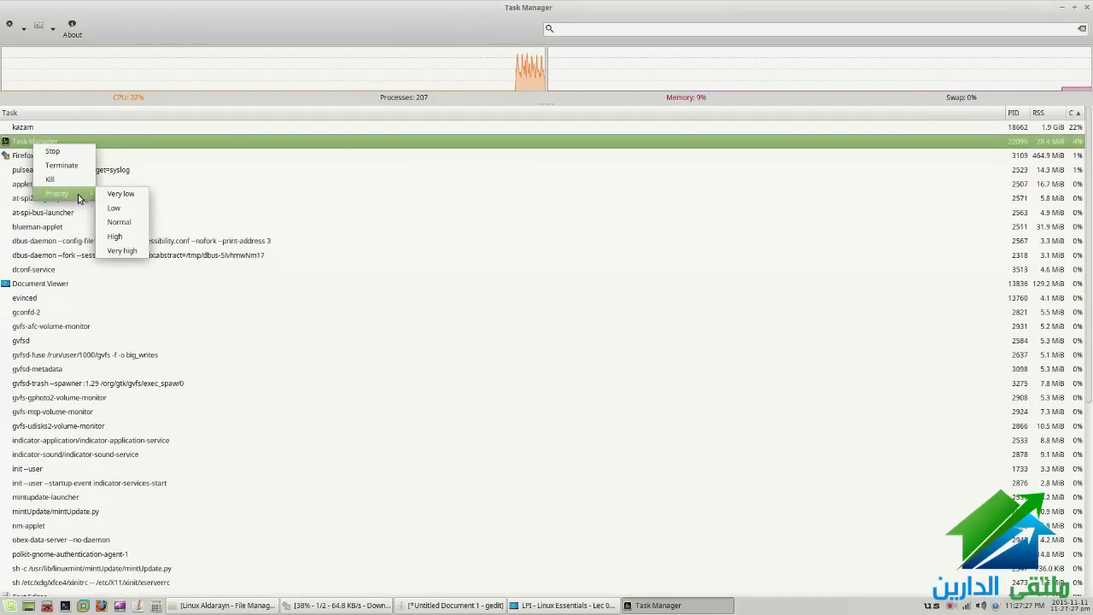
left_click(114, 251)
Try to raise kazam to High priority, dismiss the privileges error, and minimize Task Manager
right_click(36, 127)
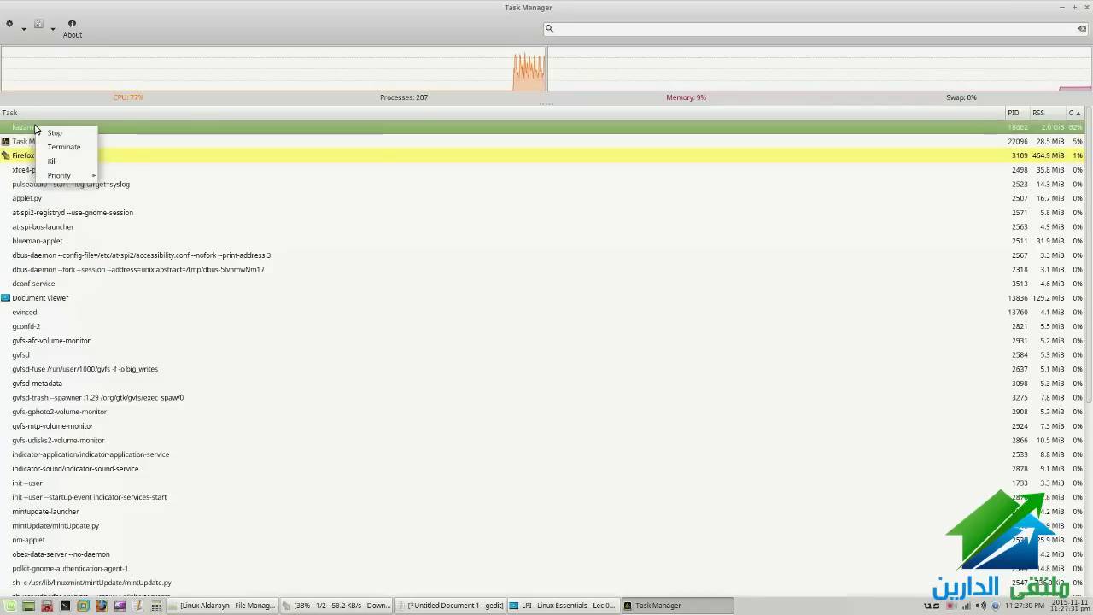
mouse_move(96, 177)
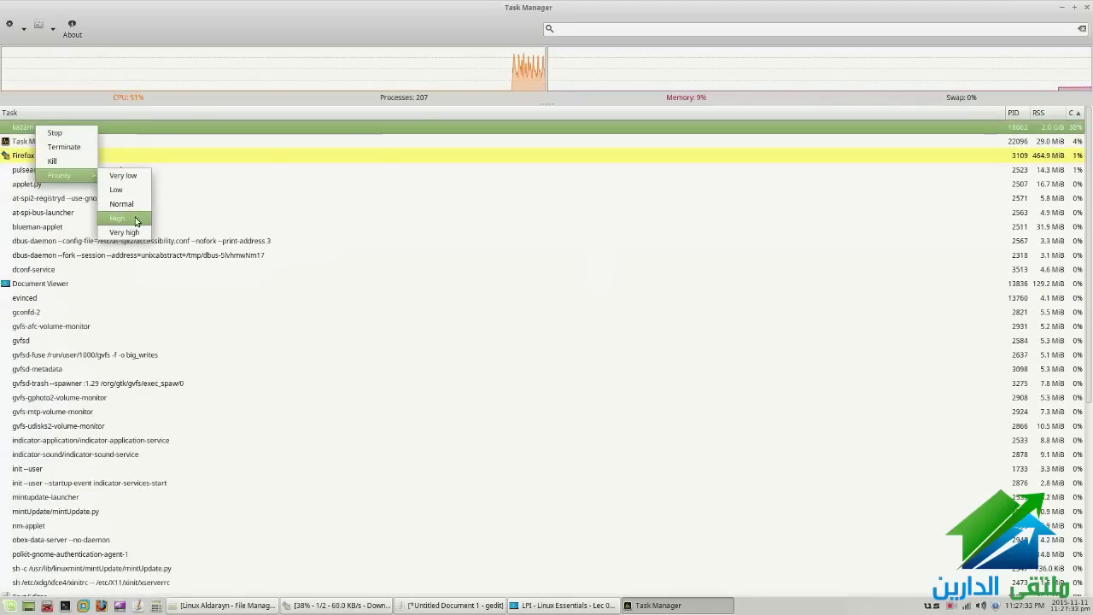
left_click(135, 218)
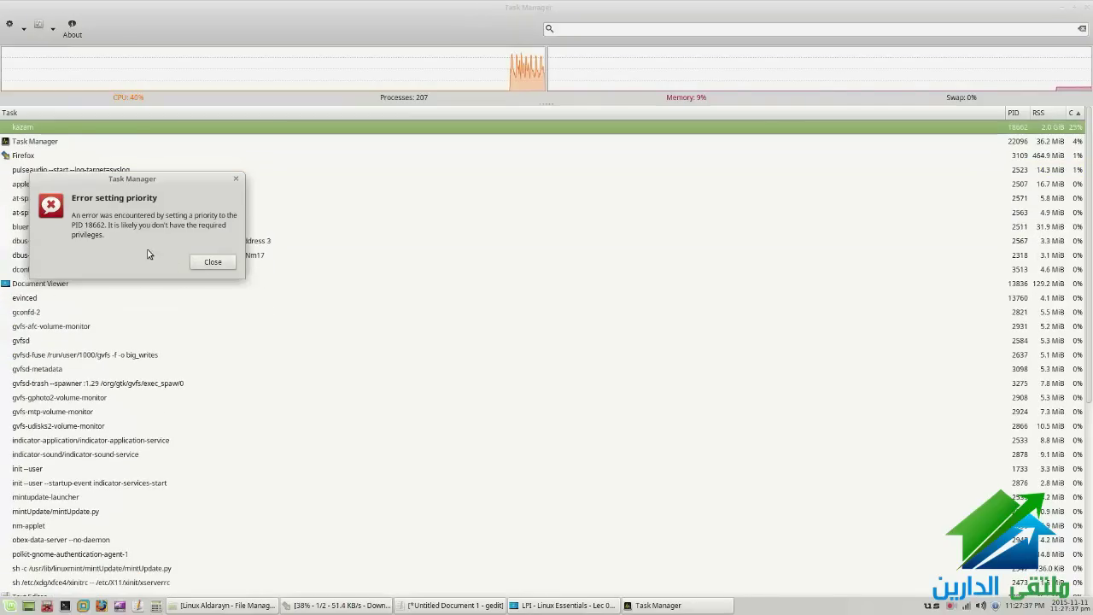
triple_click(170, 241)
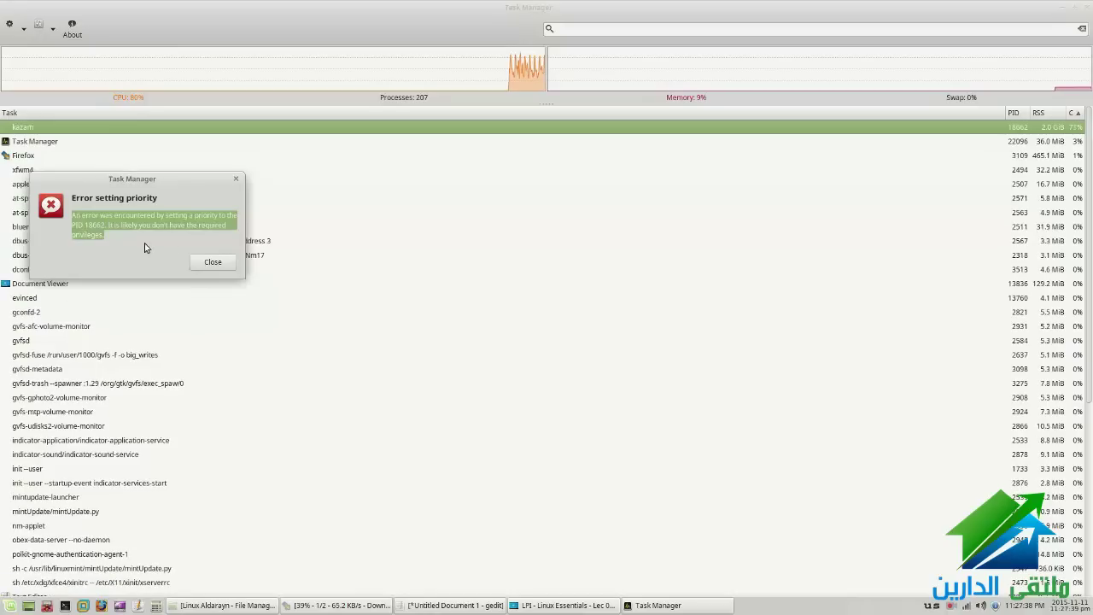
left_click(83, 245)
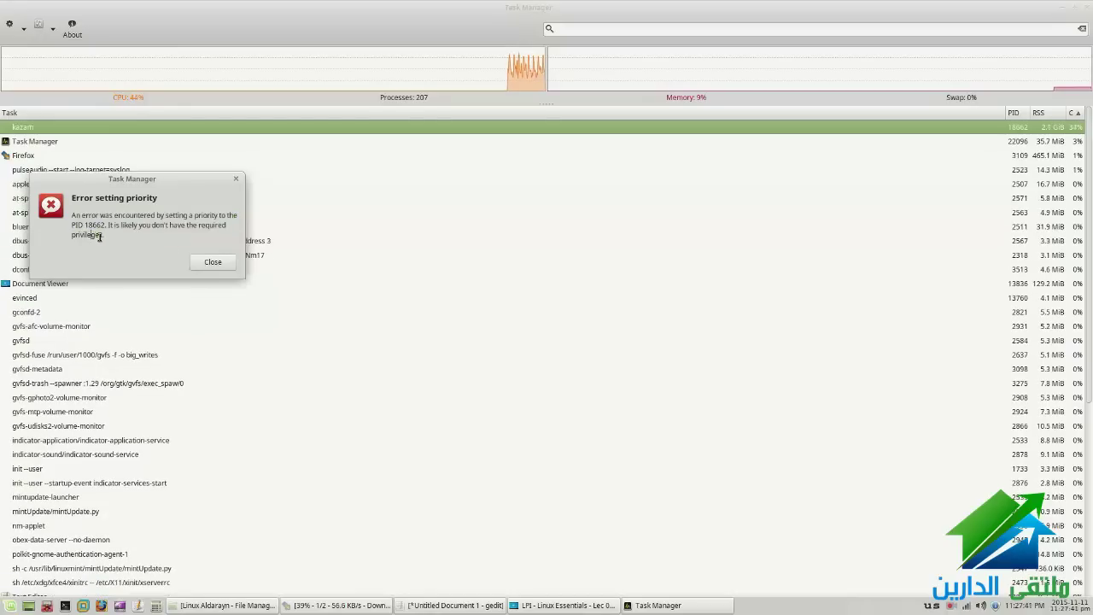
left_click(217, 262)
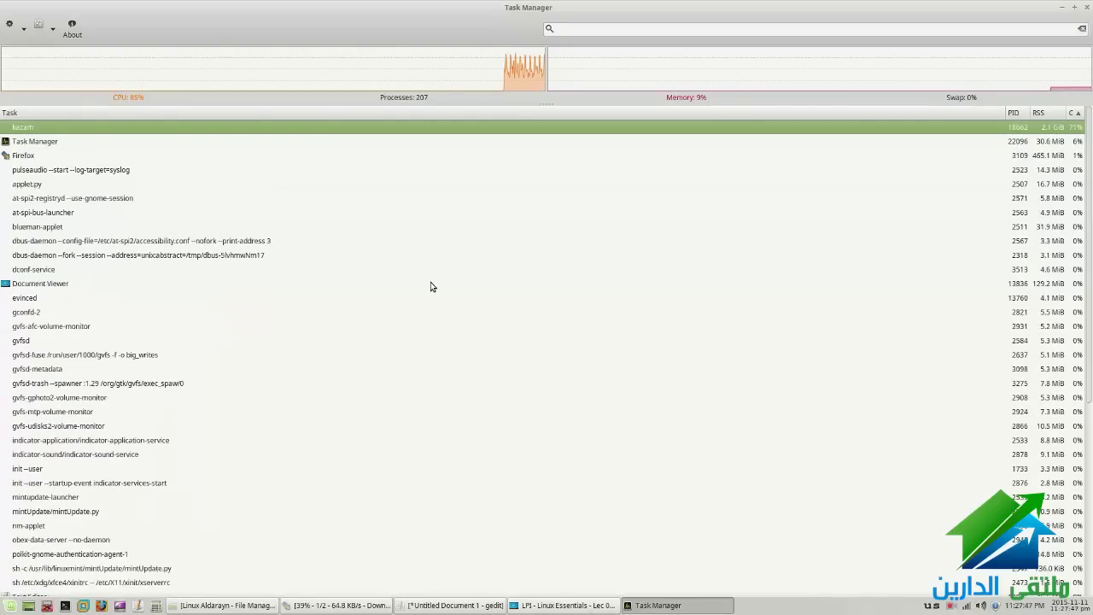
left_click(1061, 6)
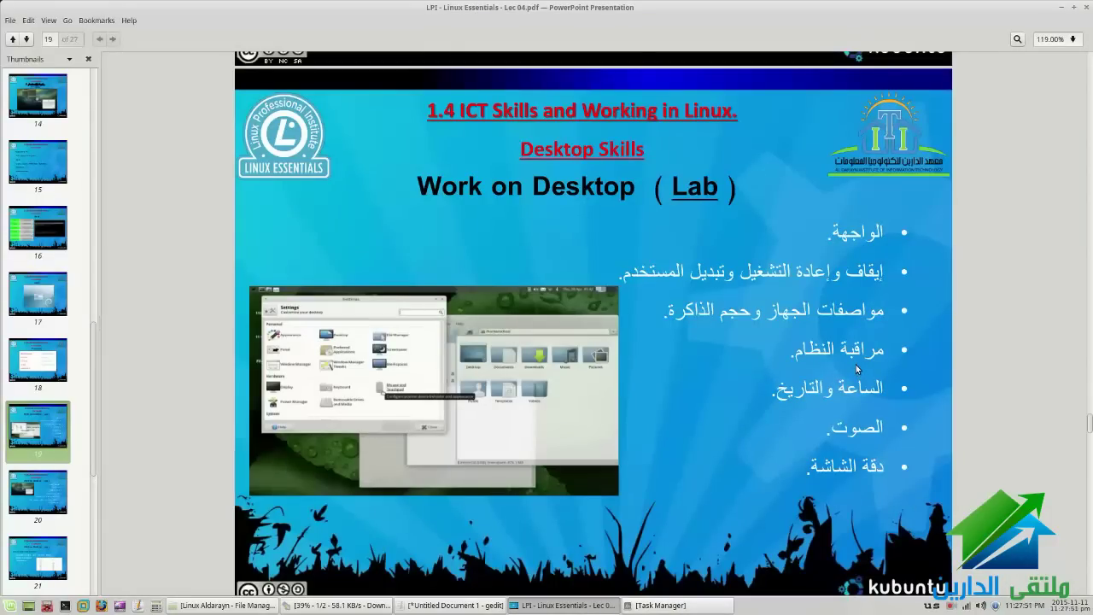
Mark the slide's clock-and-date line, then view the panel clock's calendar and Datetime settings unchanged
triple_click(821, 393)
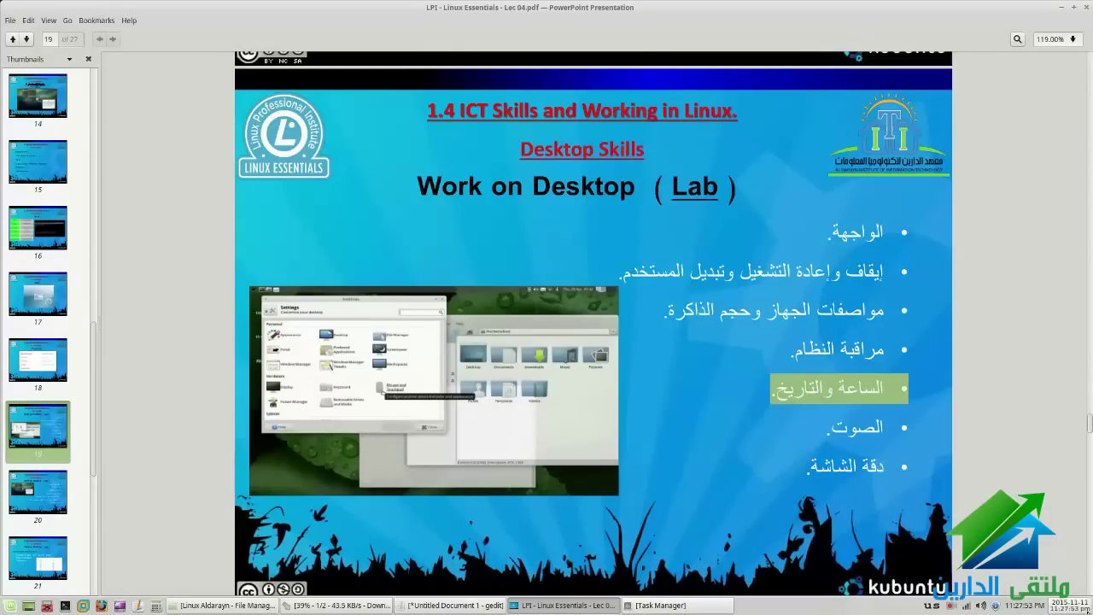
left_click(1069, 606)
left_click(1059, 607)
right_click(1059, 607)
left_click(1039, 560)
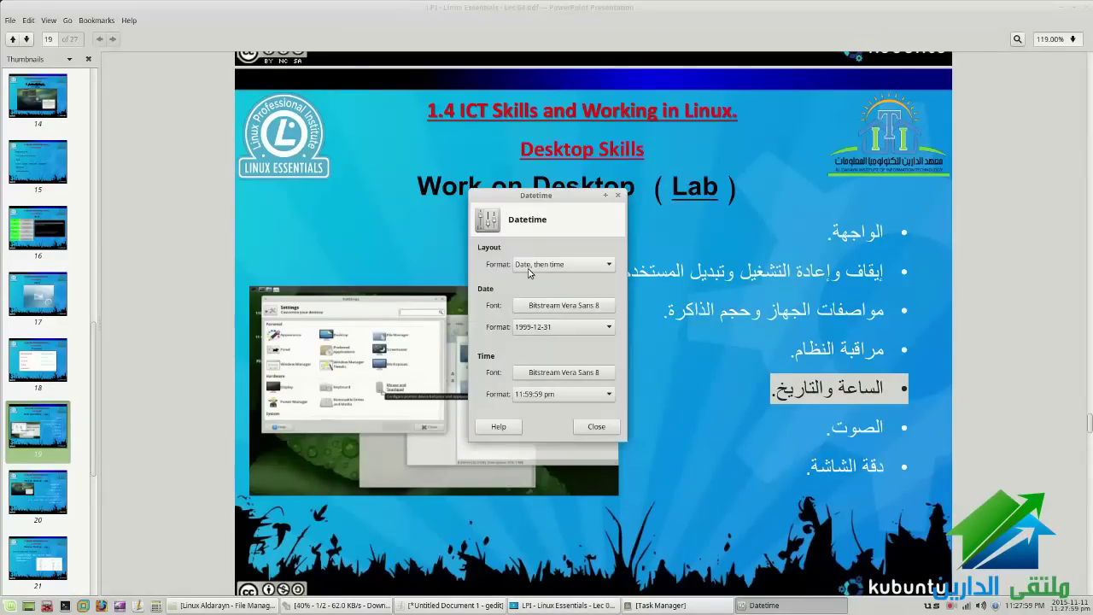
left_click(595, 426)
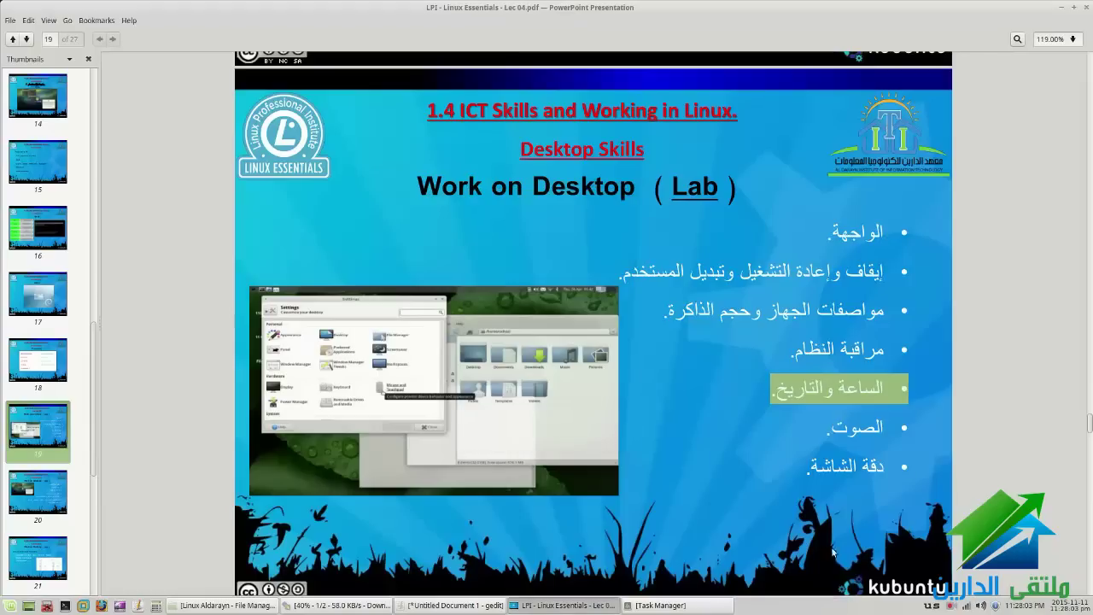
Set the system volume near maximum and open the full Volume Control mixer
left_click(980, 605)
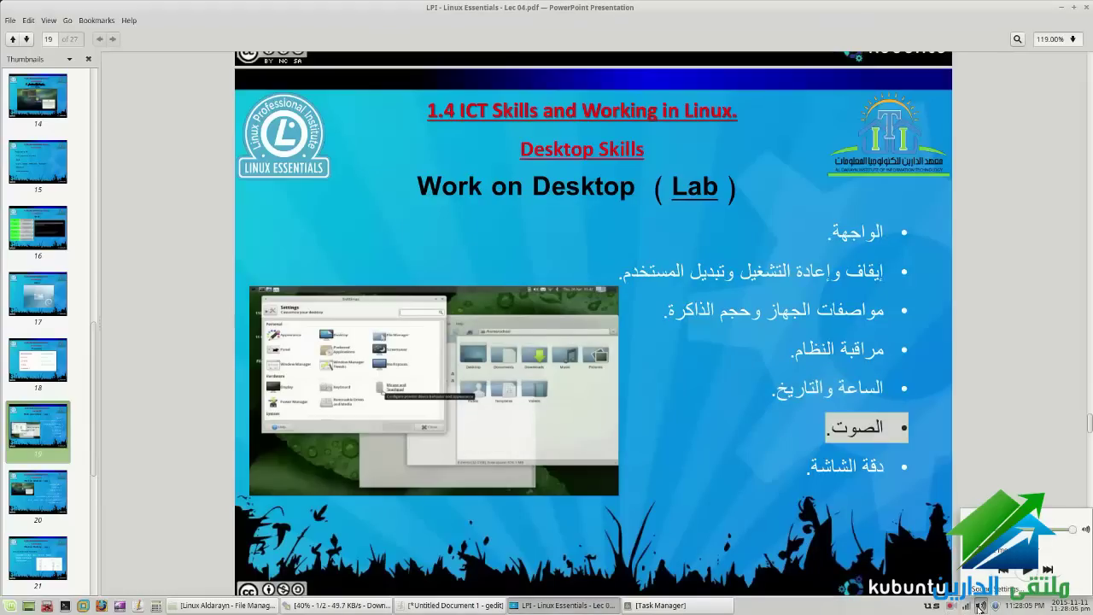
left_click(1075, 530)
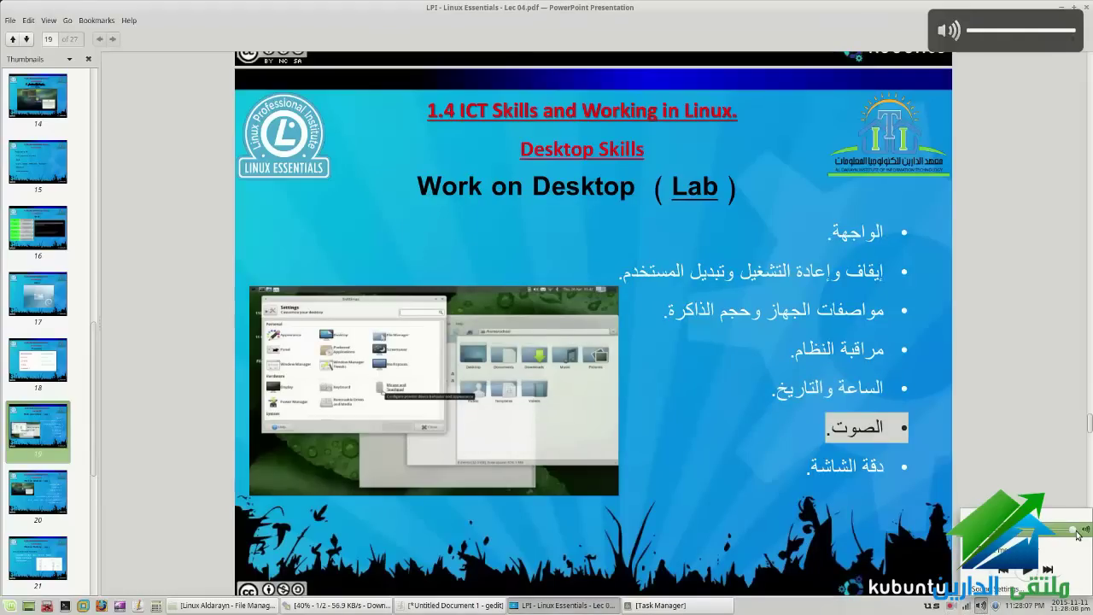
left_click(1001, 595)
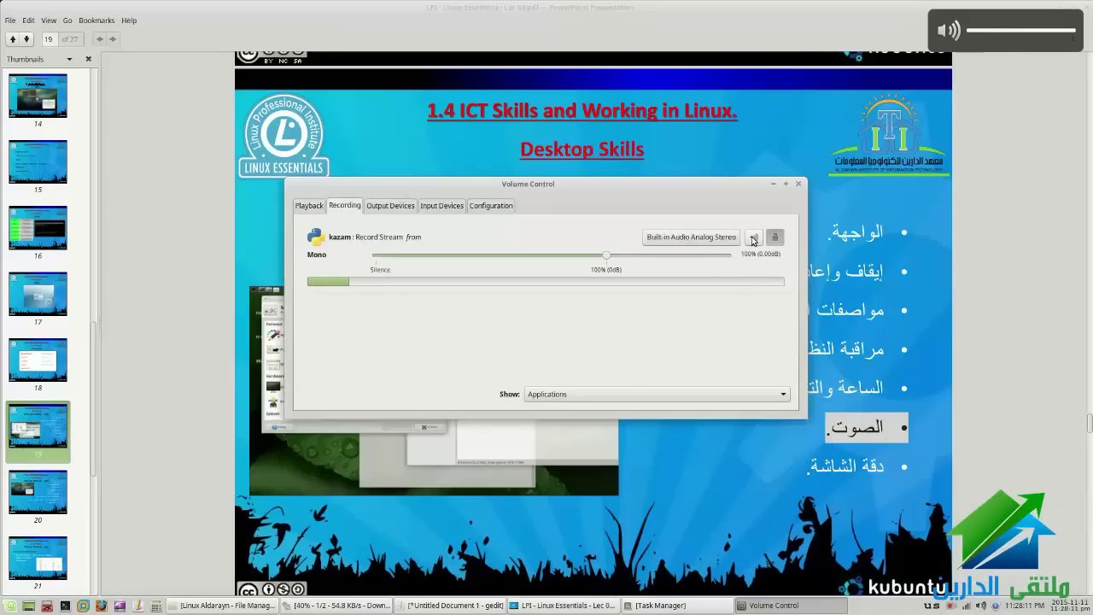
Browse Volume Control's Playback, Output Devices, Input Devices and Configuration tabs
left_click(311, 207)
left_click(405, 209)
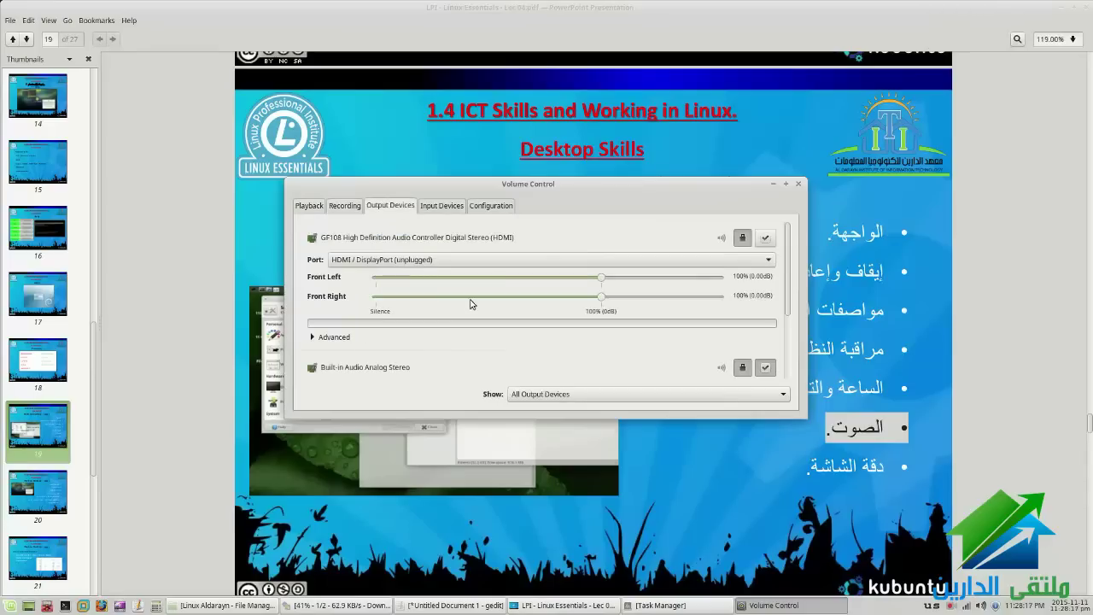
scroll(758, 331, "down", 1)
scroll(757, 331, "down", 1)
scroll(580, 300, "up", 3)
scroll(578, 306, "down", 1)
scroll(577, 306, "up", 1)
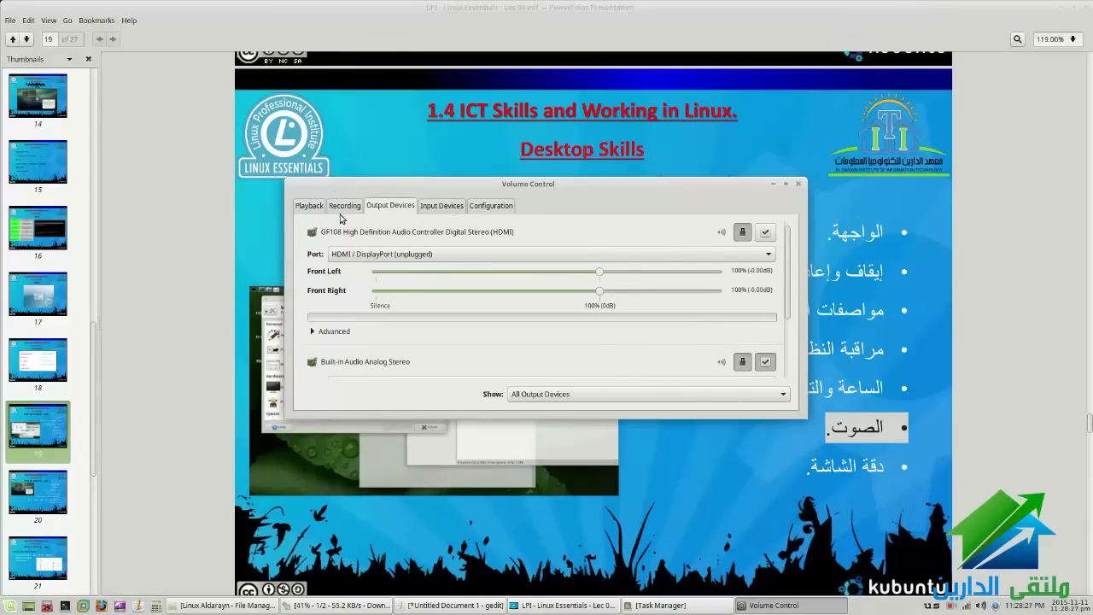
left_click(430, 207)
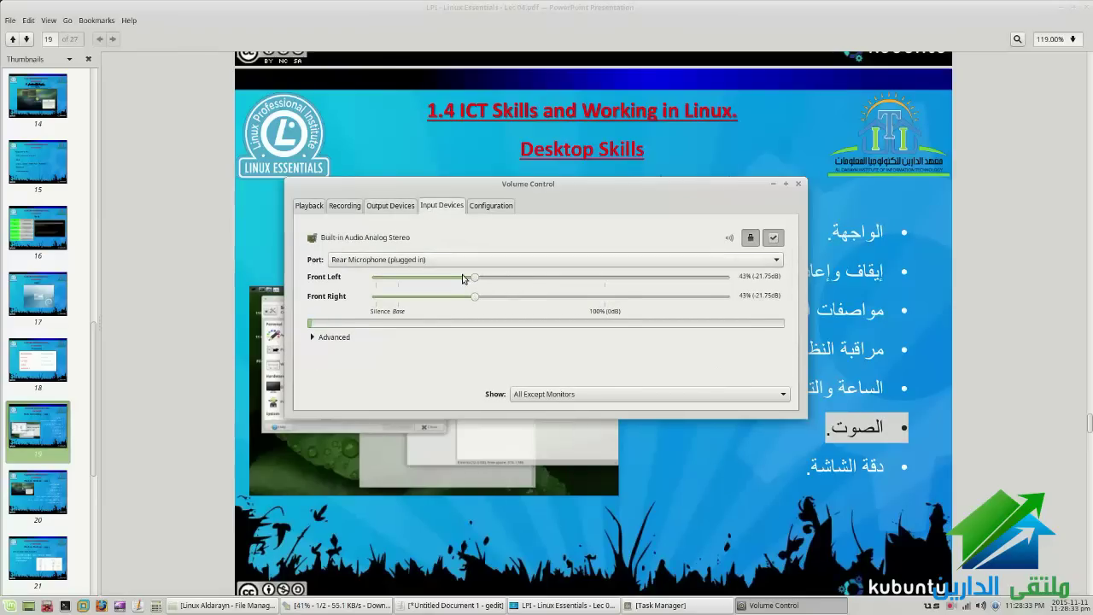
left_click(498, 206)
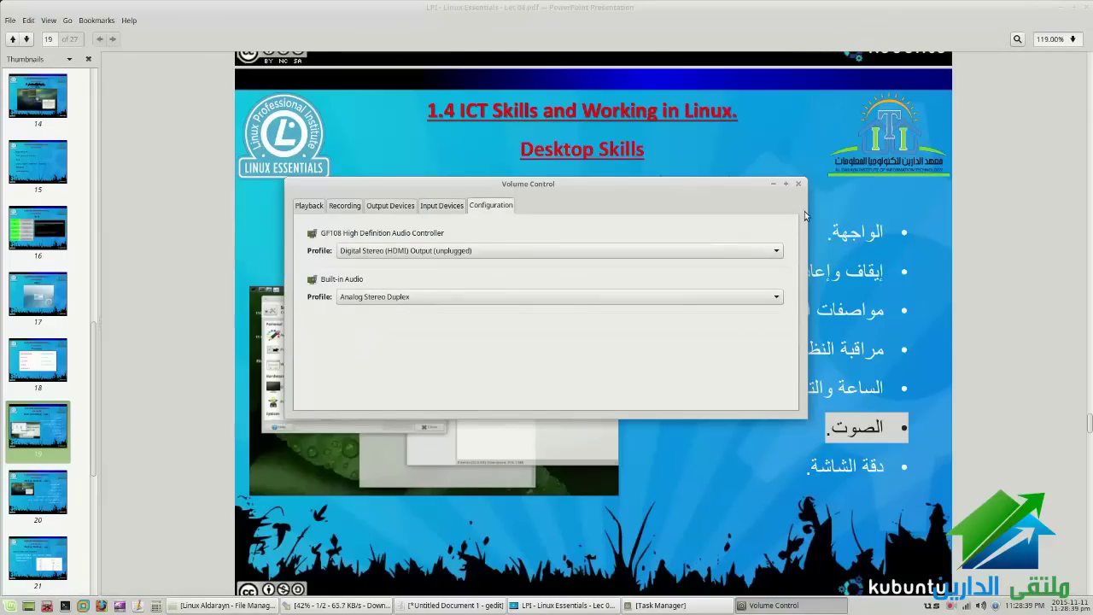
Close the volume mixer, briefly reveal the desktop, then restore the slide PDF
left_click(798, 184)
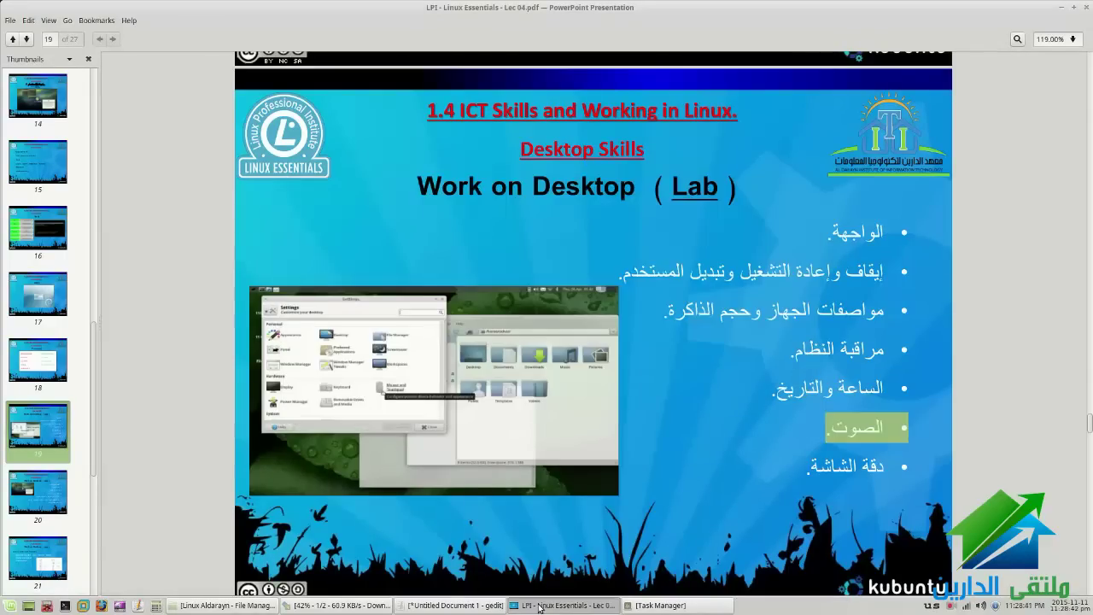
left_click(540, 606)
right_click(435, 271)
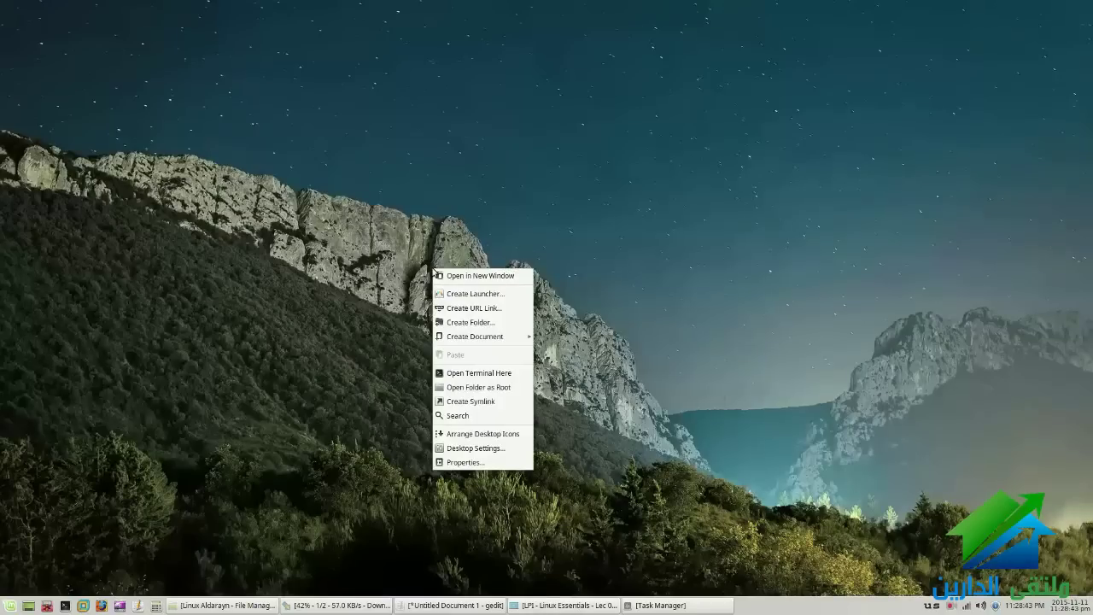
key("Escape")
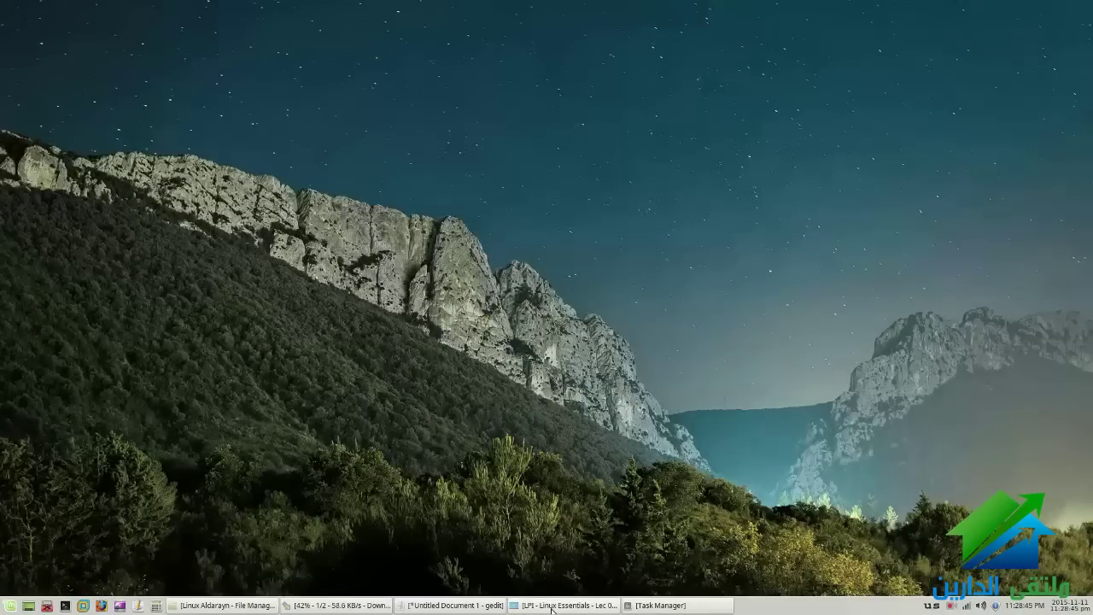
left_click(551, 605)
Open the Settings Manager from the applications menu and maximize it
left_click(10, 607)
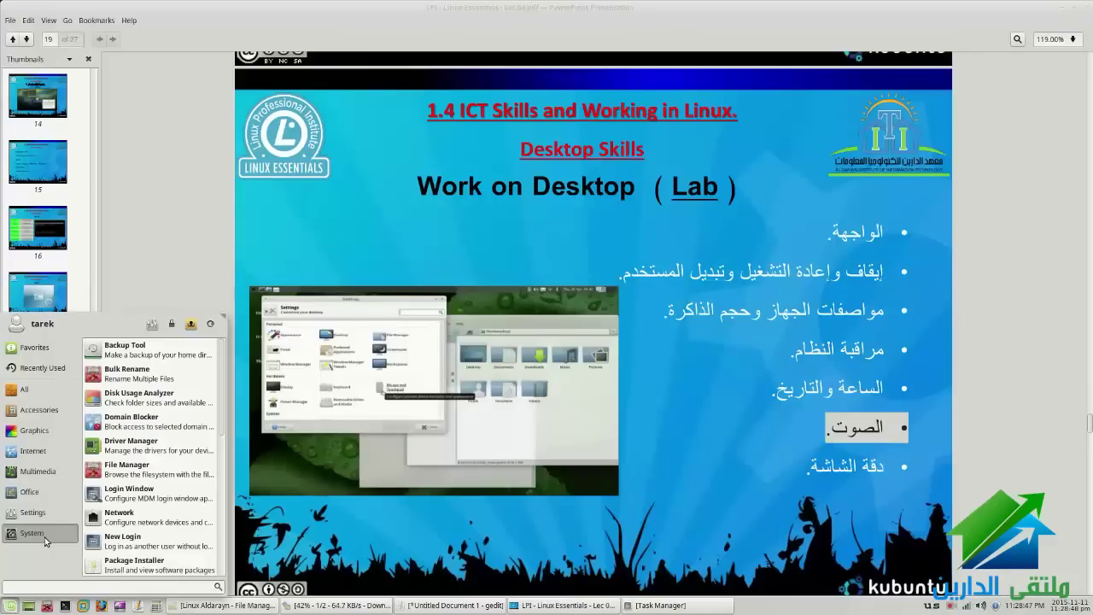
mouse_move(35, 518)
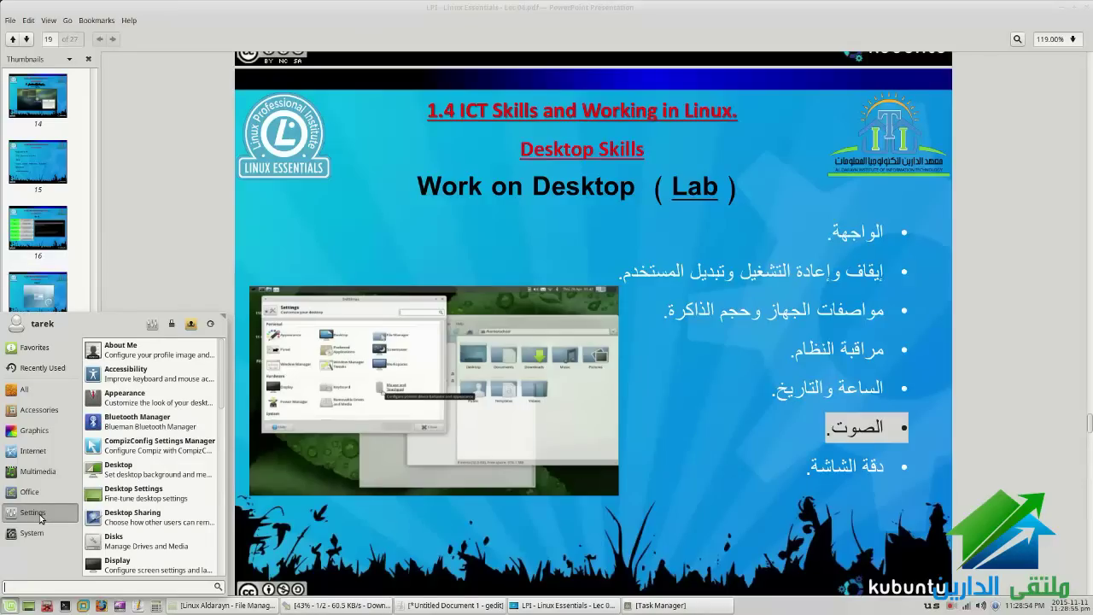
left_click(153, 326)
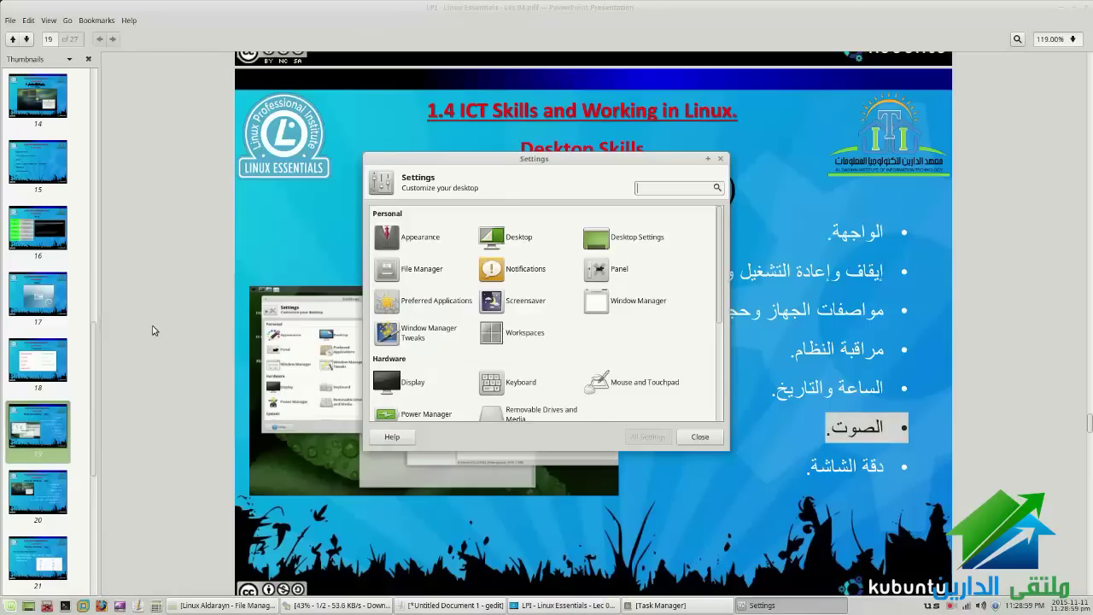
left_click(707, 160)
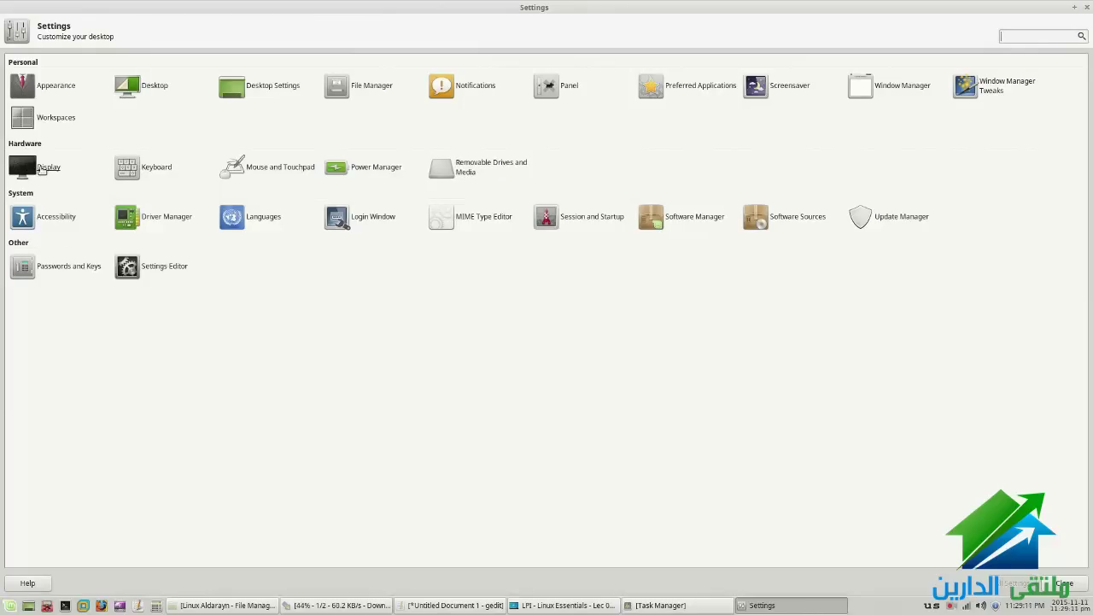
left_click(42, 168)
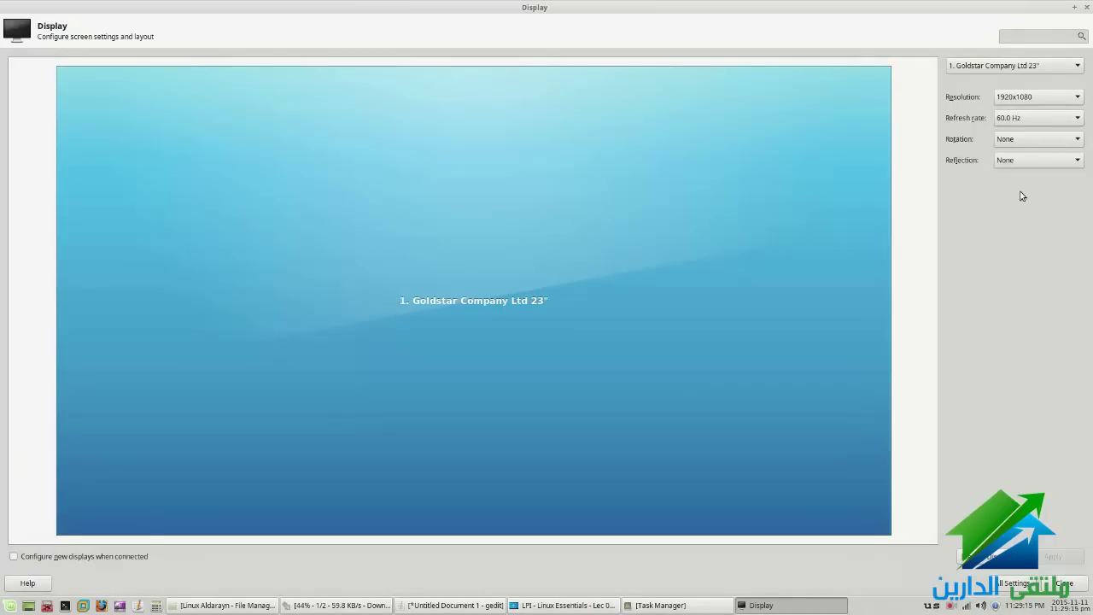
left_click(1012, 582)
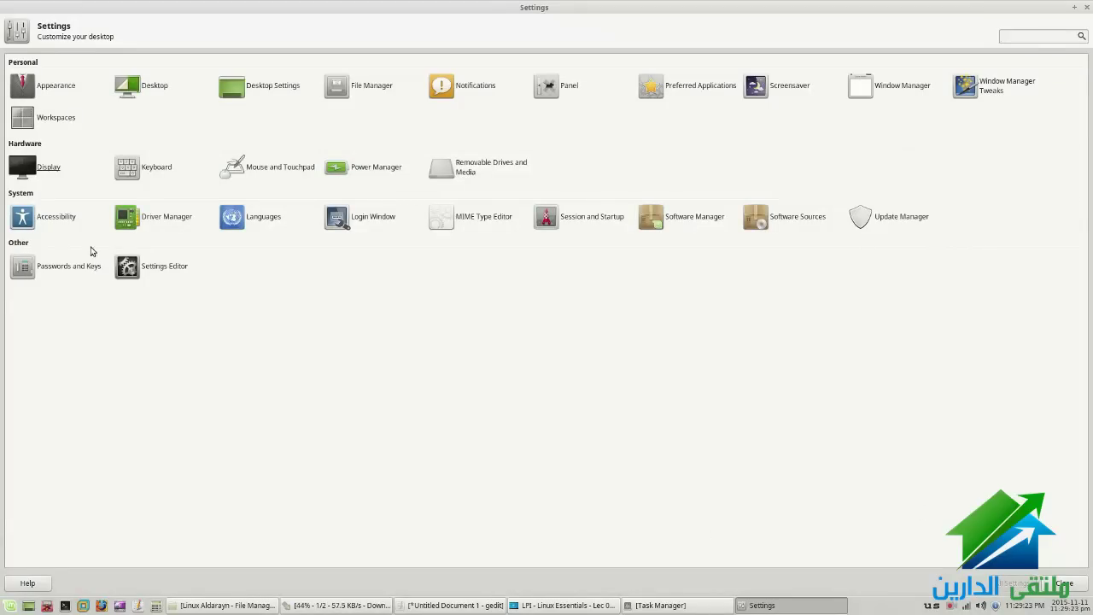
left_click(41, 219)
left_click(652, 224)
right_click(1036, 606)
left_click(1001, 546)
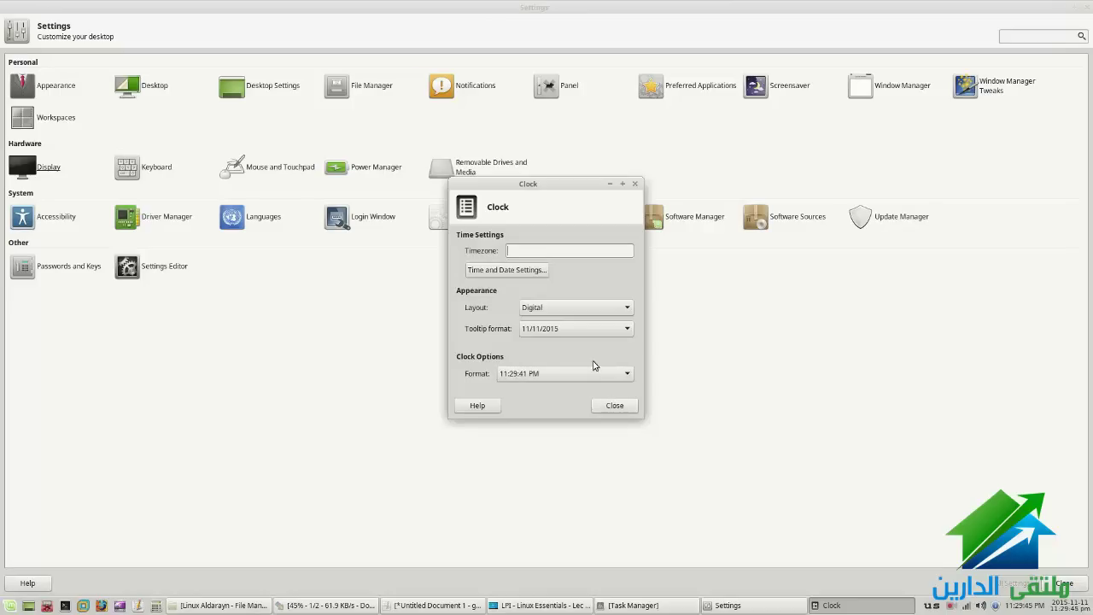
left_click(529, 271)
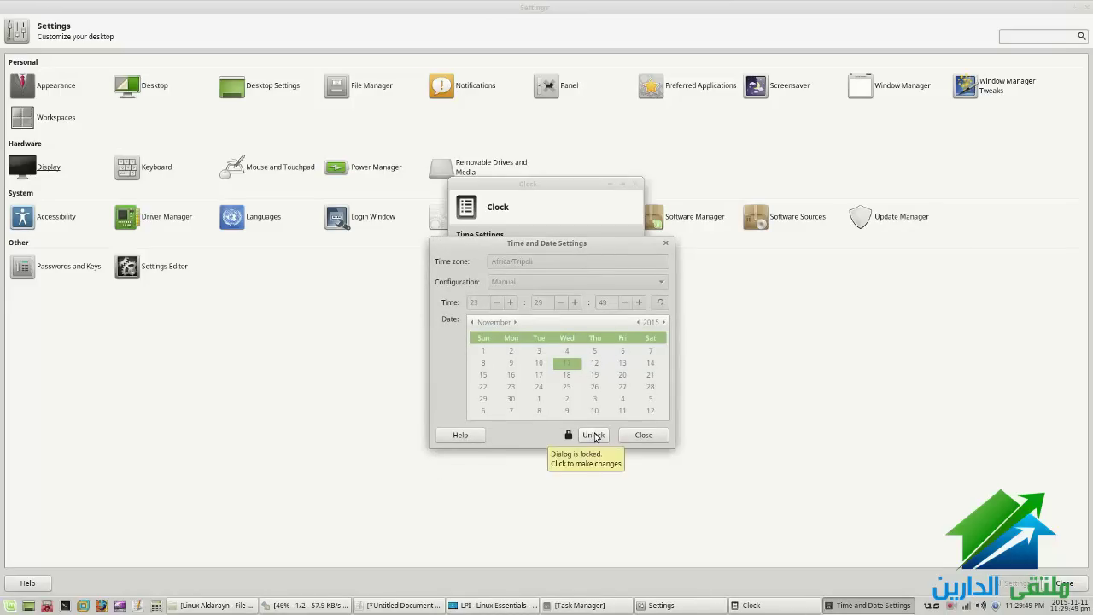
left_click(629, 434)
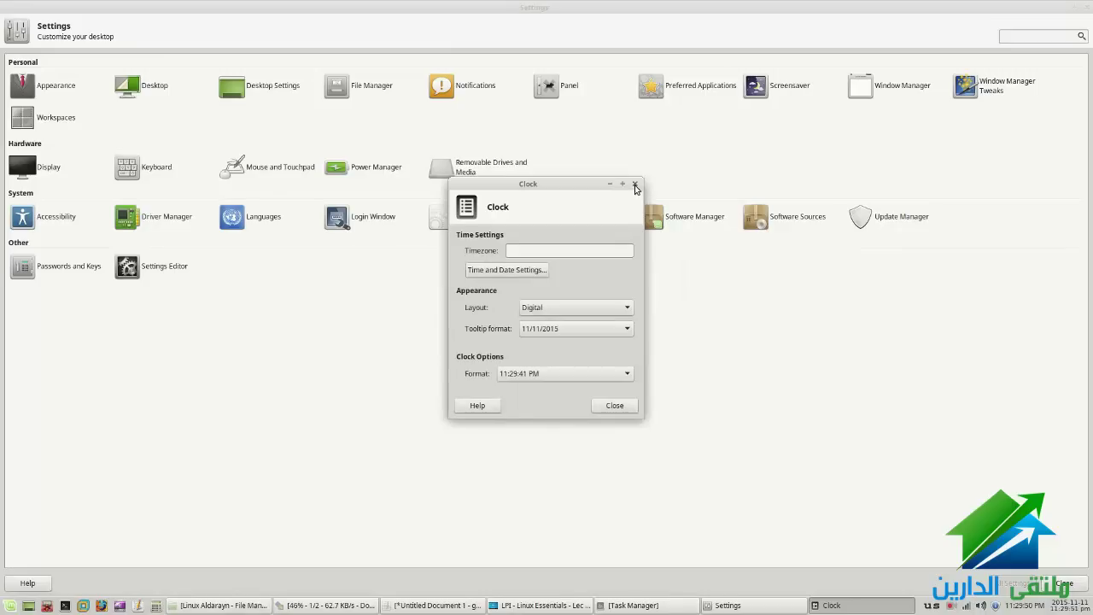
left_click(634, 184)
right_click(1067, 603)
left_click(1031, 543)
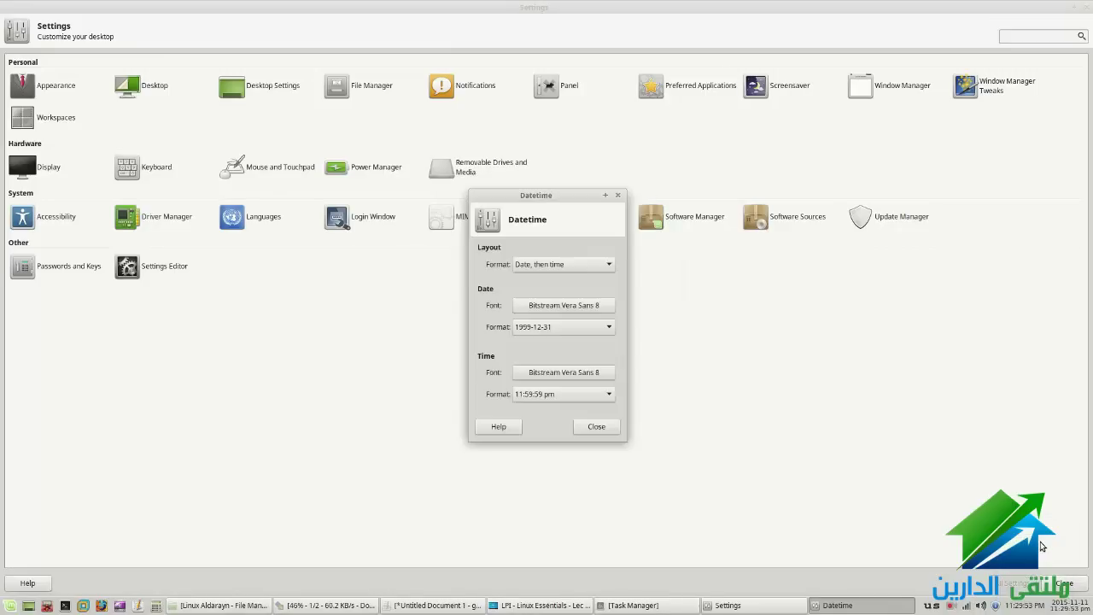
left_click(596, 426)
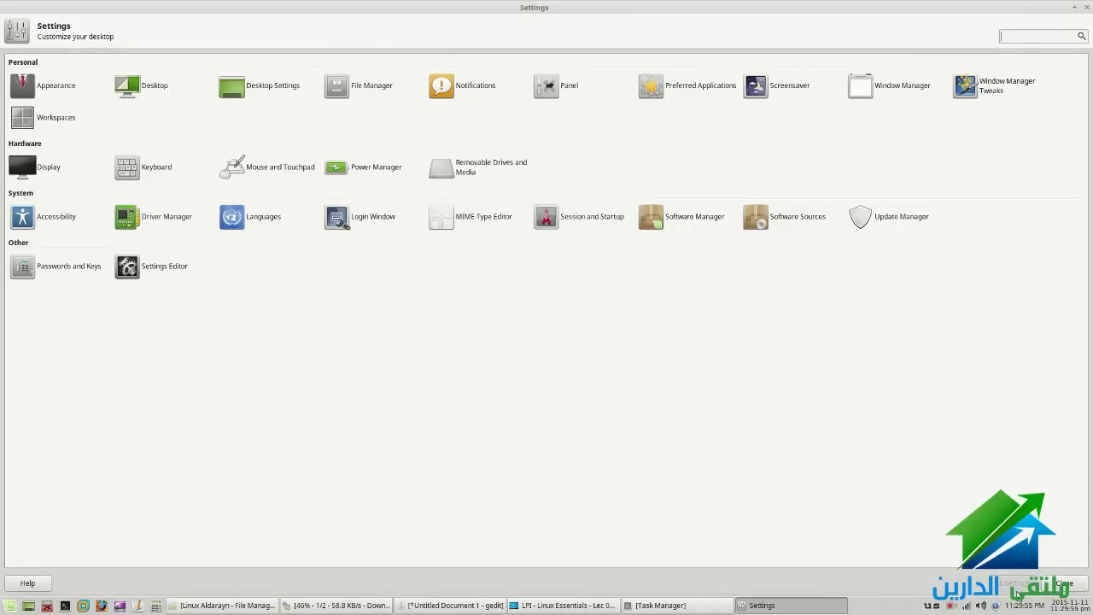
right_click(1019, 608)
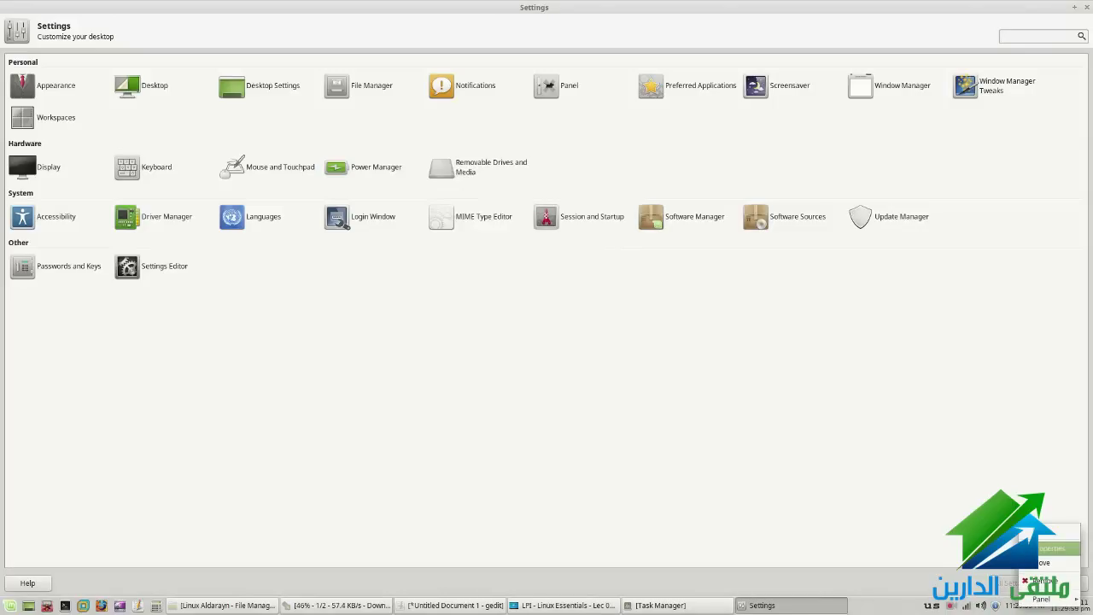
left_click(1031, 545)
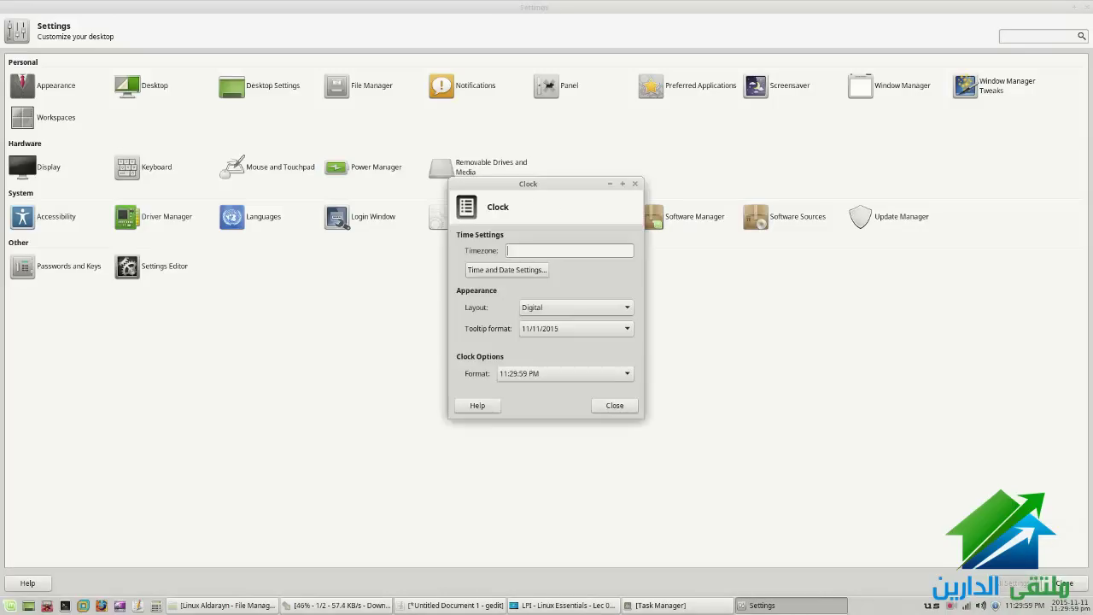
left_click(499, 272)
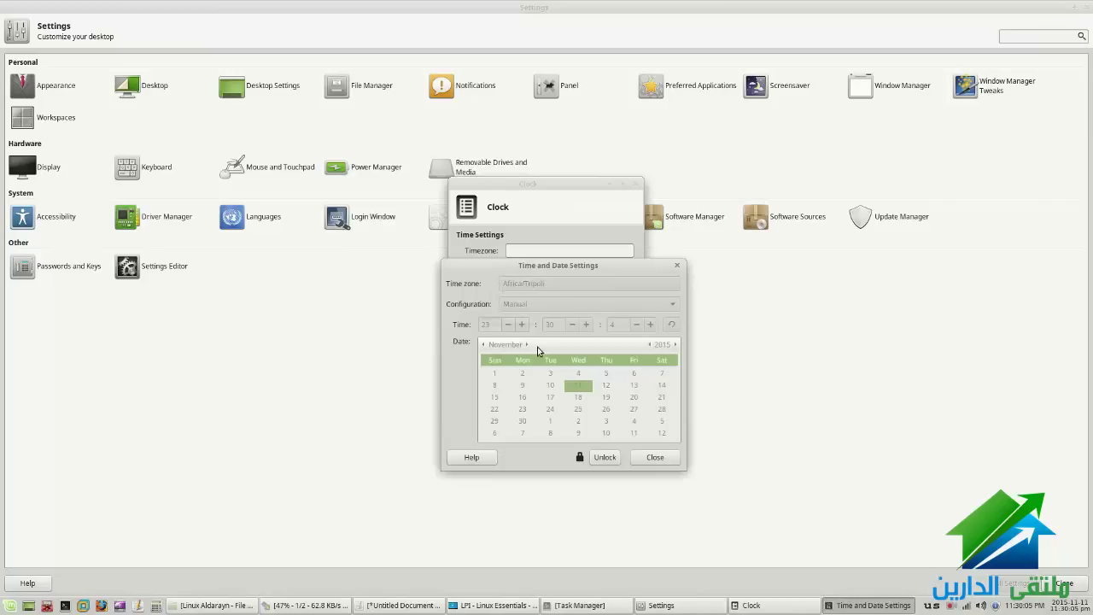
left_click(603, 460)
type("*****")
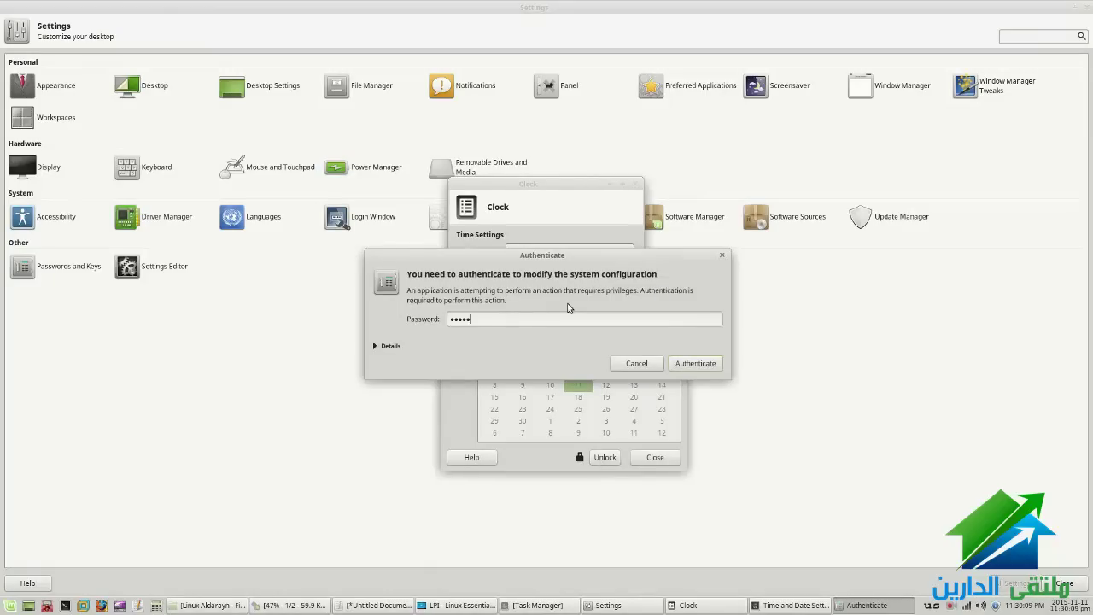
key("Return")
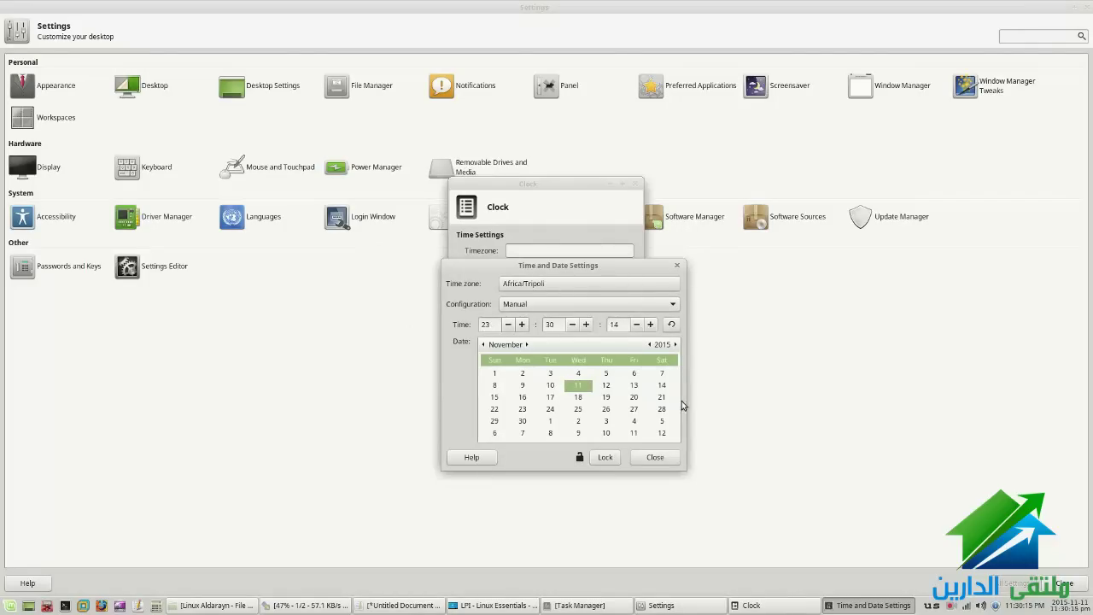
left_click(651, 458)
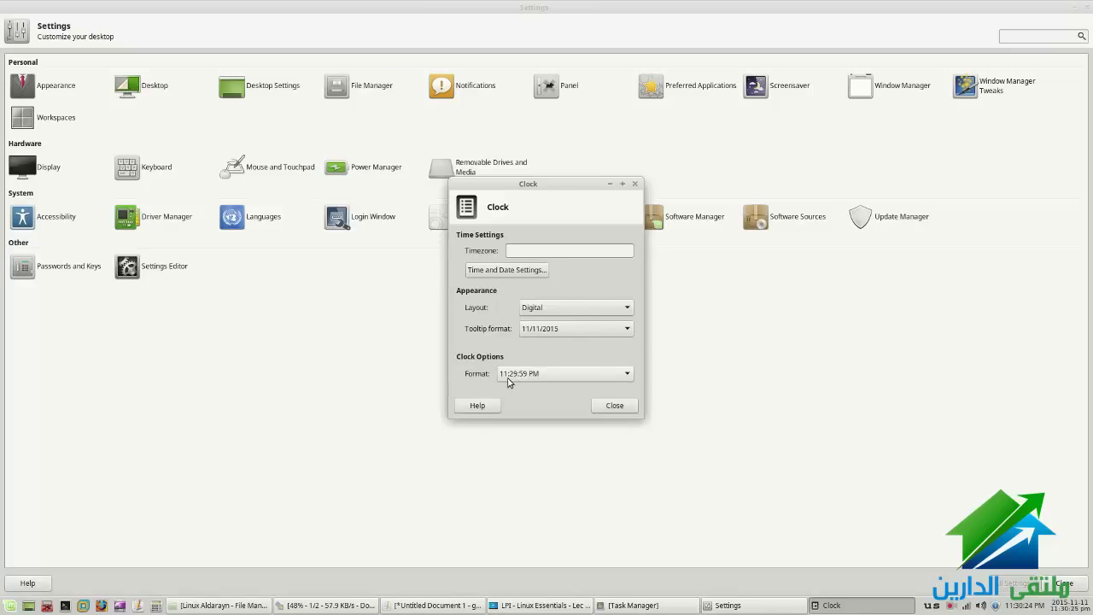
left_click(614, 406)
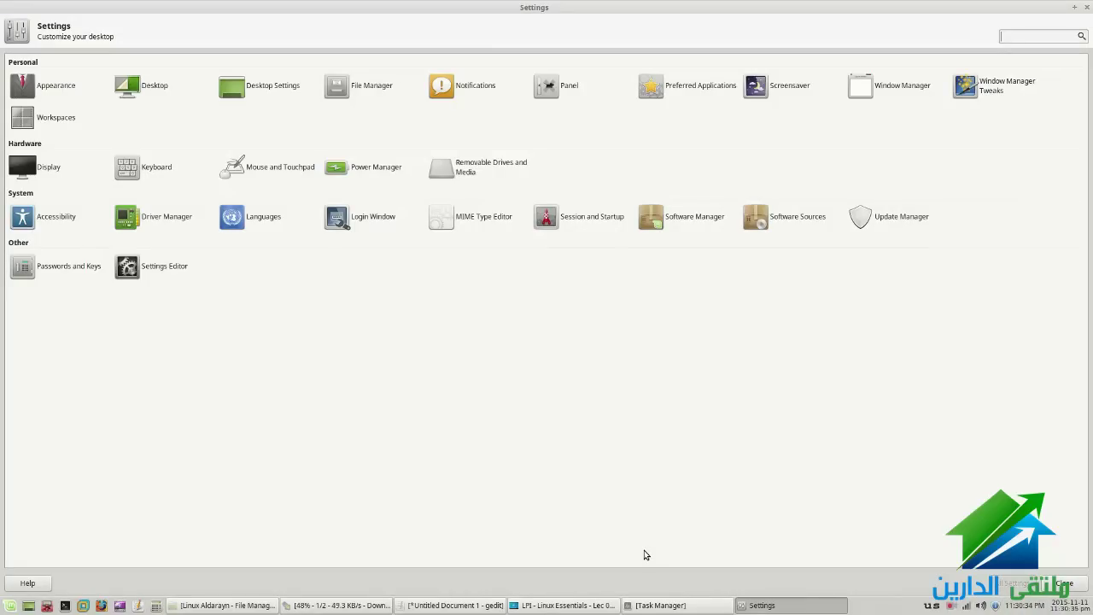
Advance the lecture PDF to slide 20, Work on Desktop (Lab), then return to Settings
left_click(530, 607)
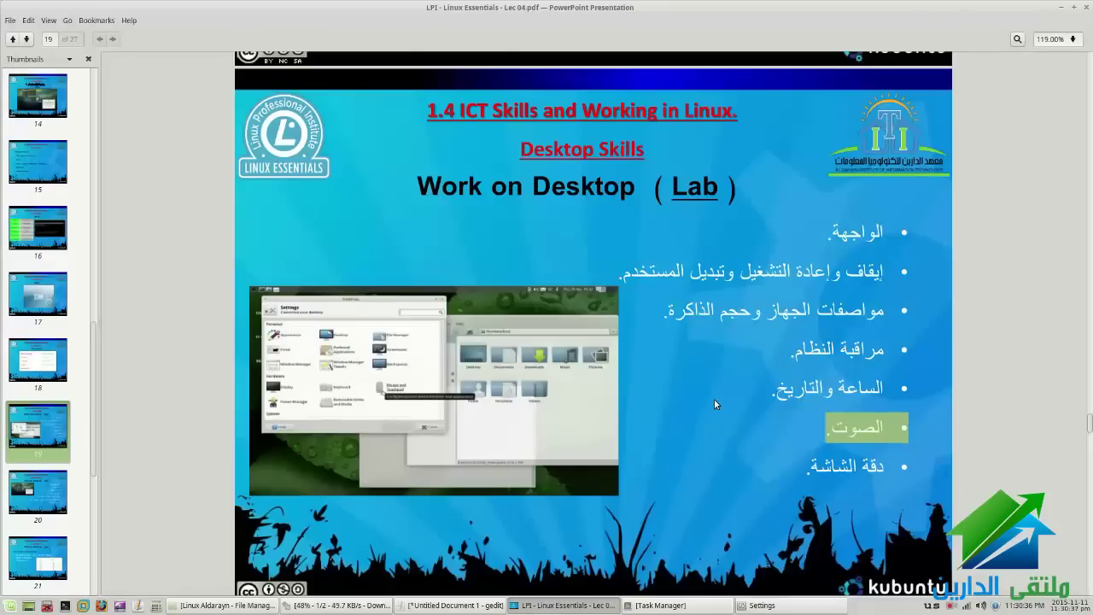
left_click(825, 466)
scroll(760, 449, "down", 5)
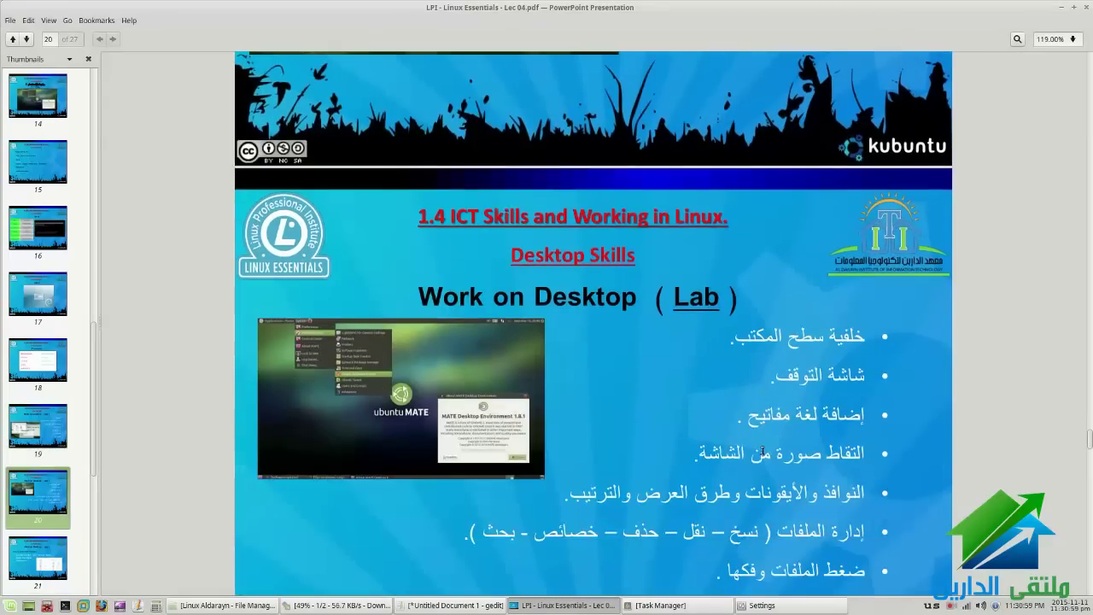
scroll(761, 449, "down", 5)
scroll(761, 449, "up", 3)
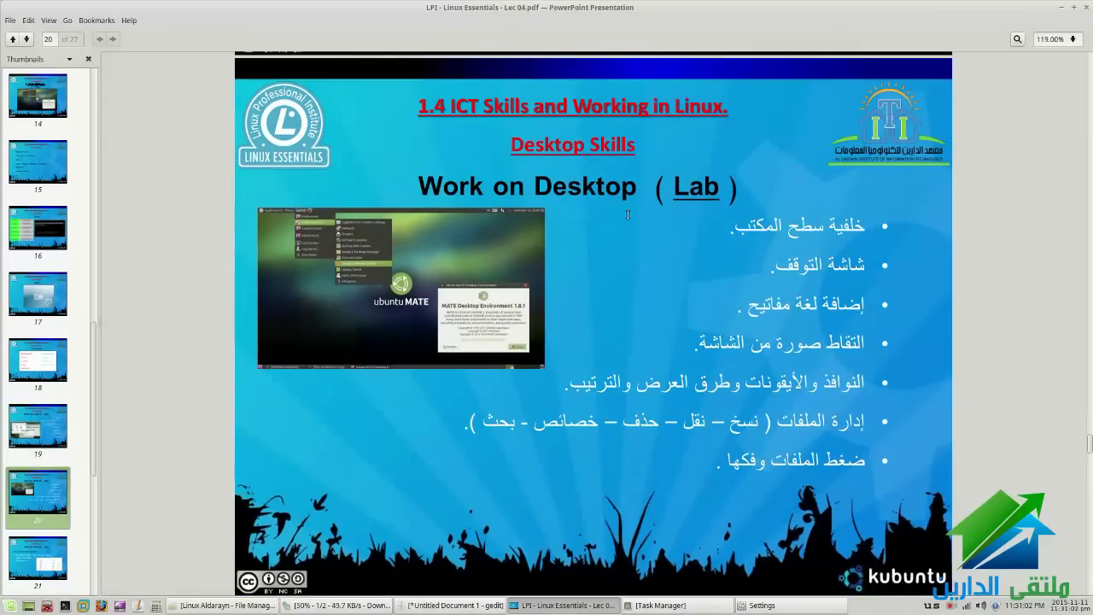
left_click(777, 607)
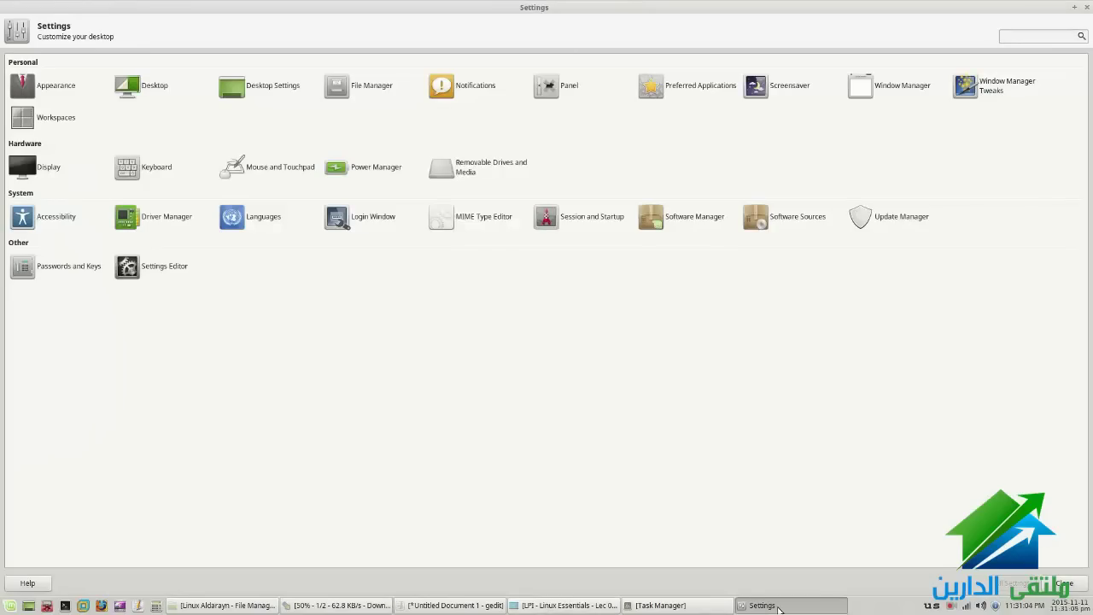
Minimize Settings and open Desktop Settings from the desktop's right-click menu
left_click(777, 607)
right_click(481, 266)
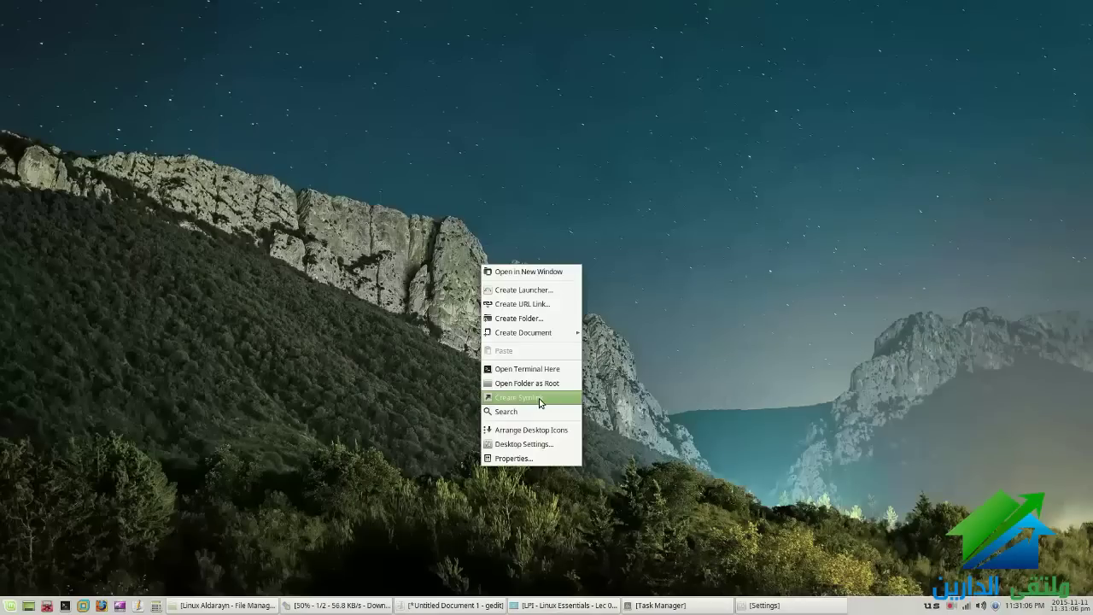
left_click(551, 451)
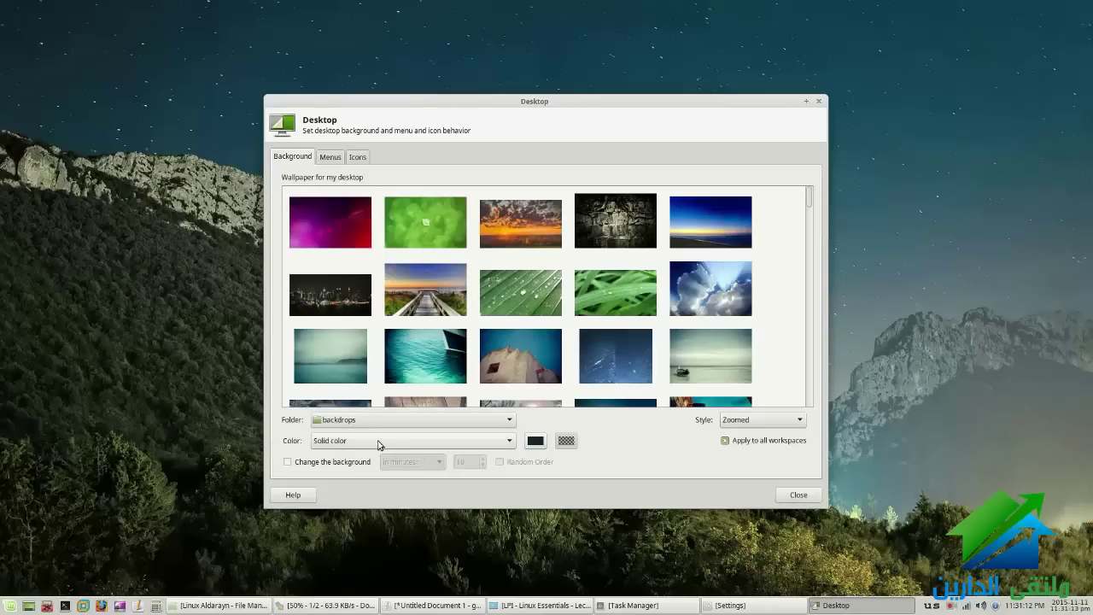
Toggle automatic background changing on and off, and inspect style and folder choices, keeping Zoomed
left_click(328, 462)
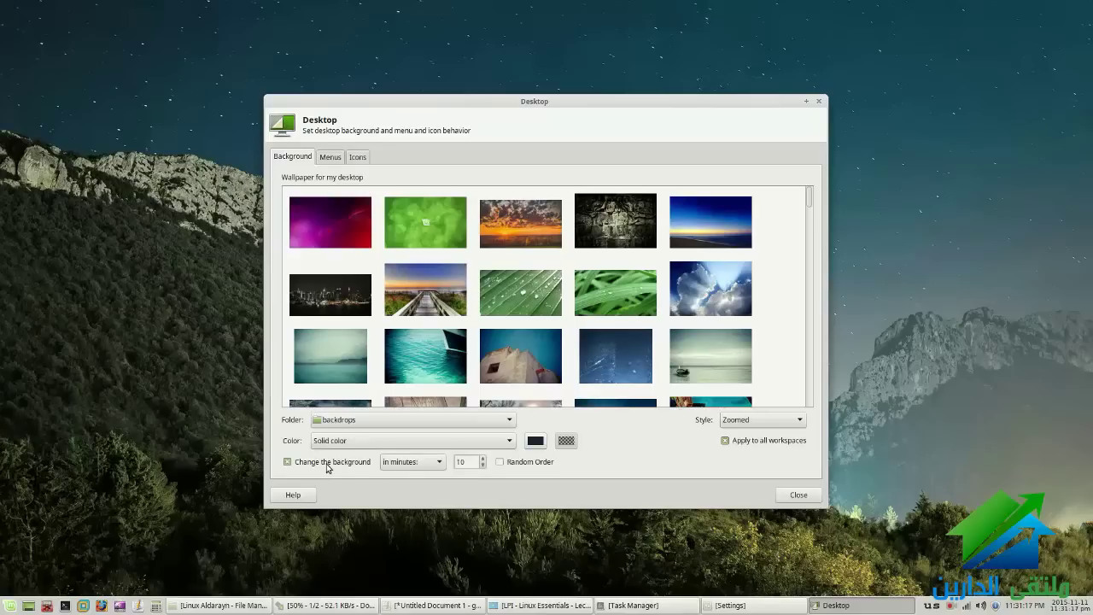
left_click(328, 462)
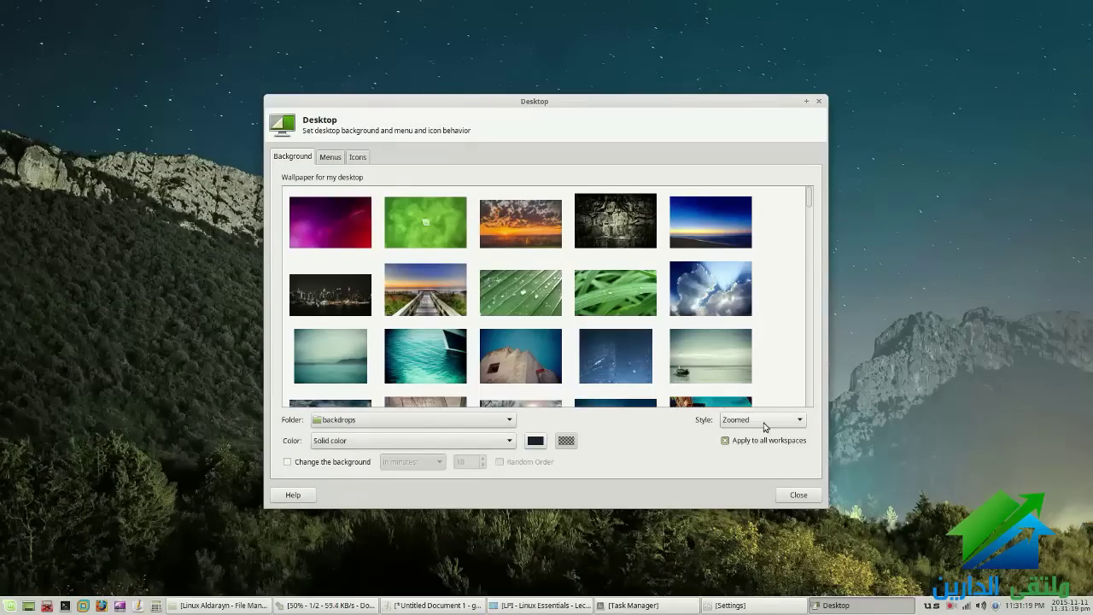
left_click(762, 422)
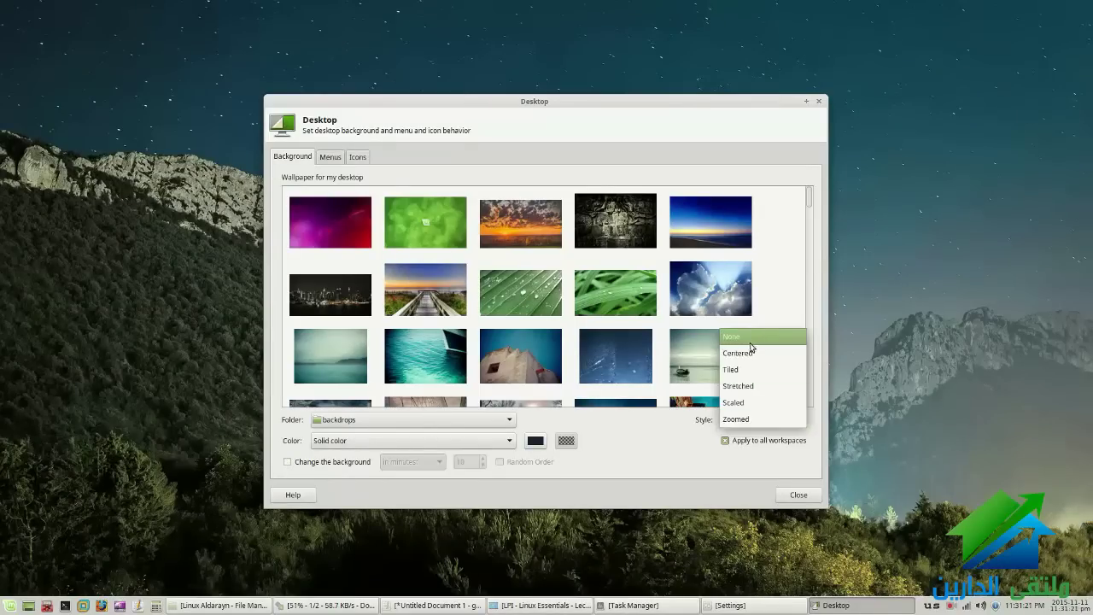
left_click(553, 444)
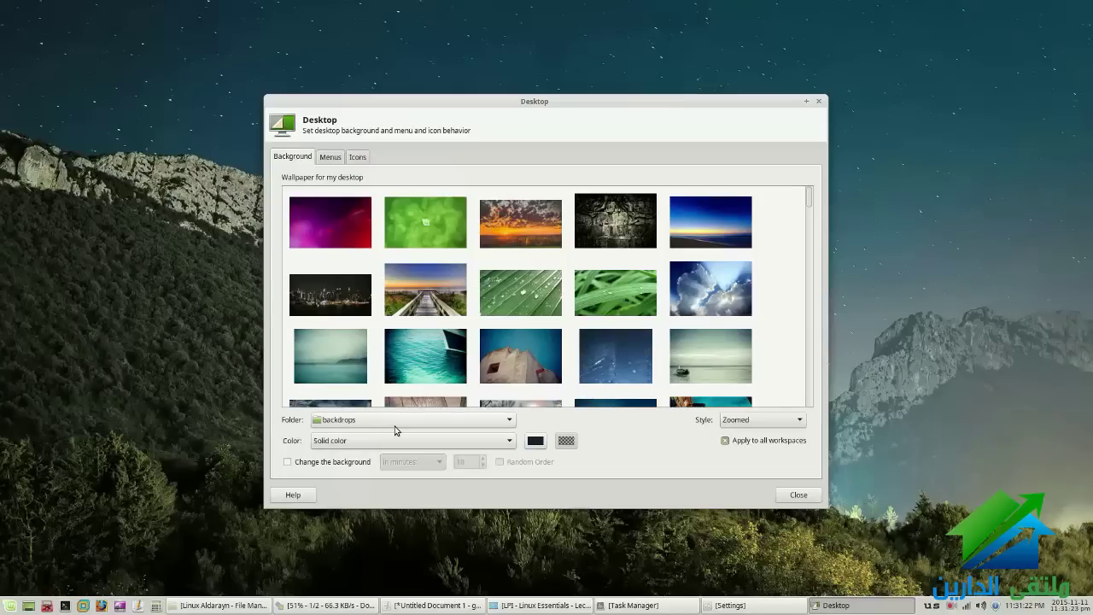
left_click(396, 423)
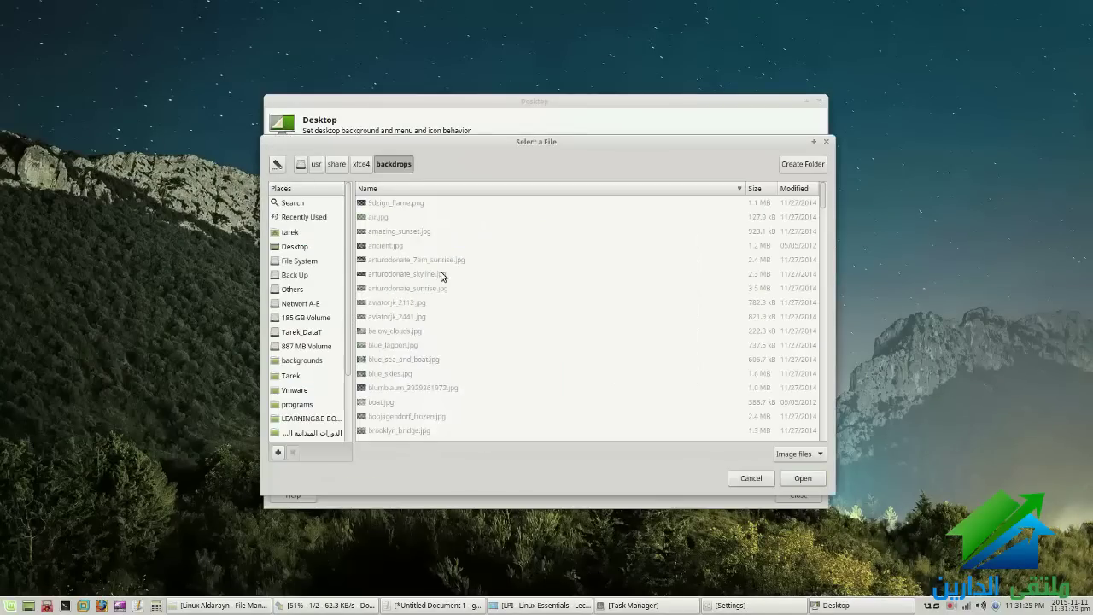
left_click(744, 479)
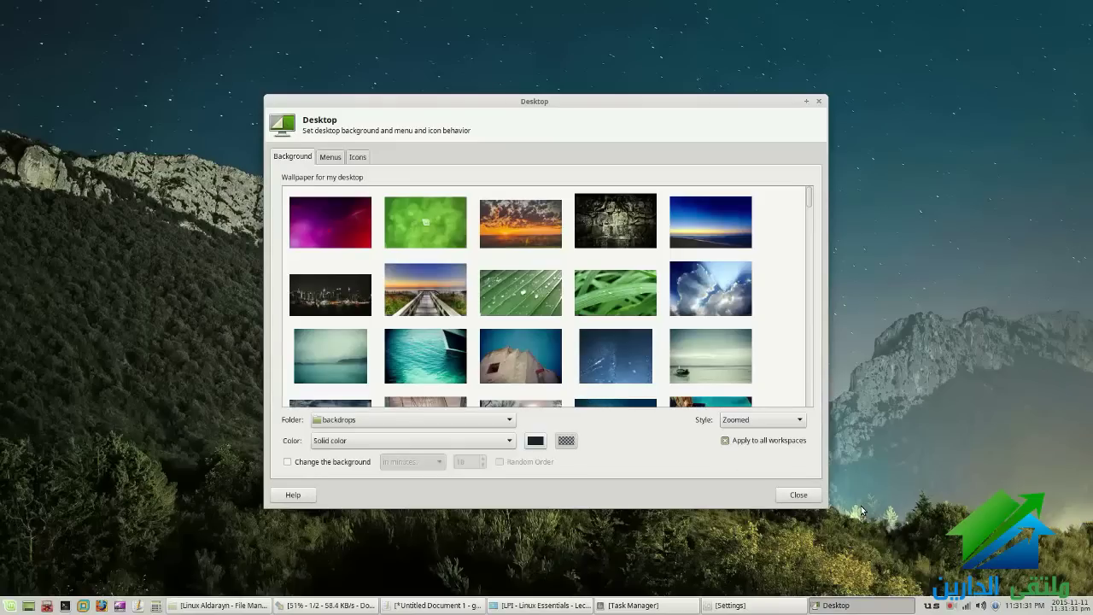
Switch to the Icons tab and turn on Home, Filesystem, Trash and removable device icons
key("ctrl+Page_Down")
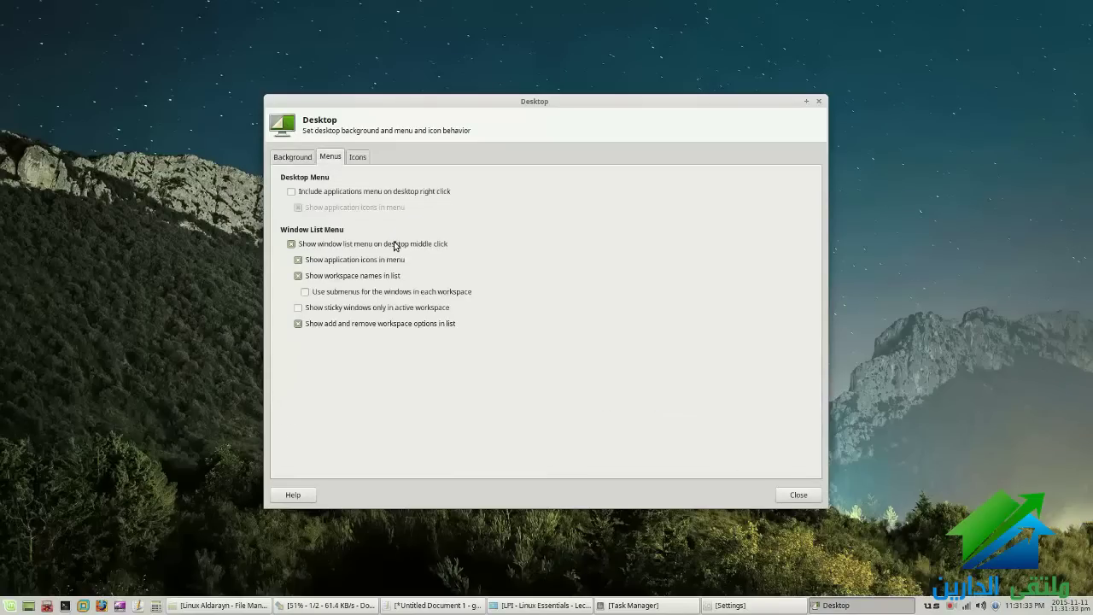
key("ctrl+Page_Down")
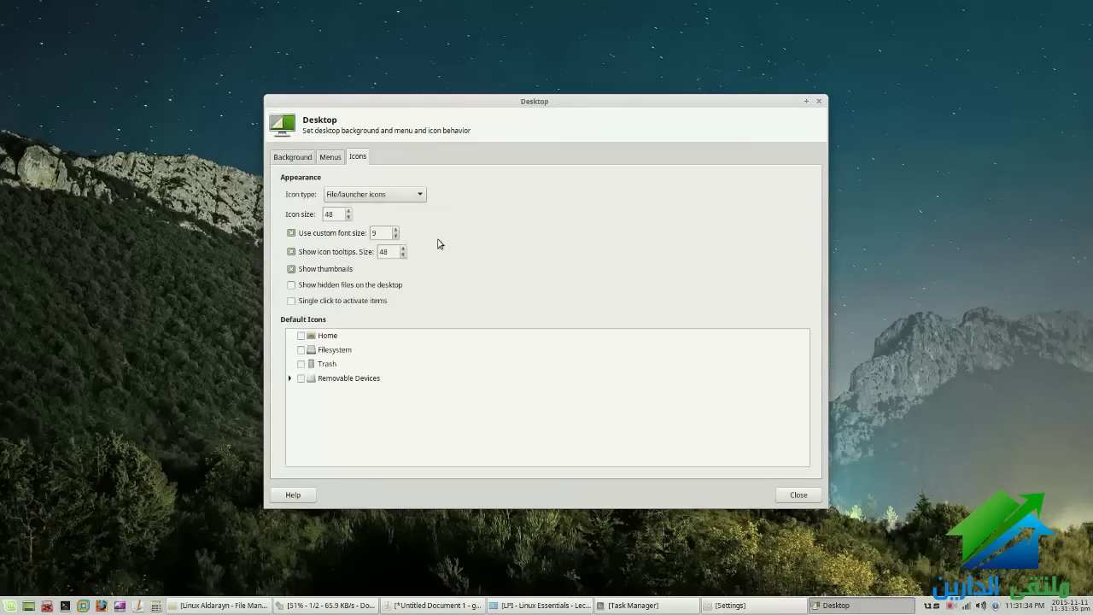
left_click(301, 337)
left_click(301, 350)
left_click(302, 363)
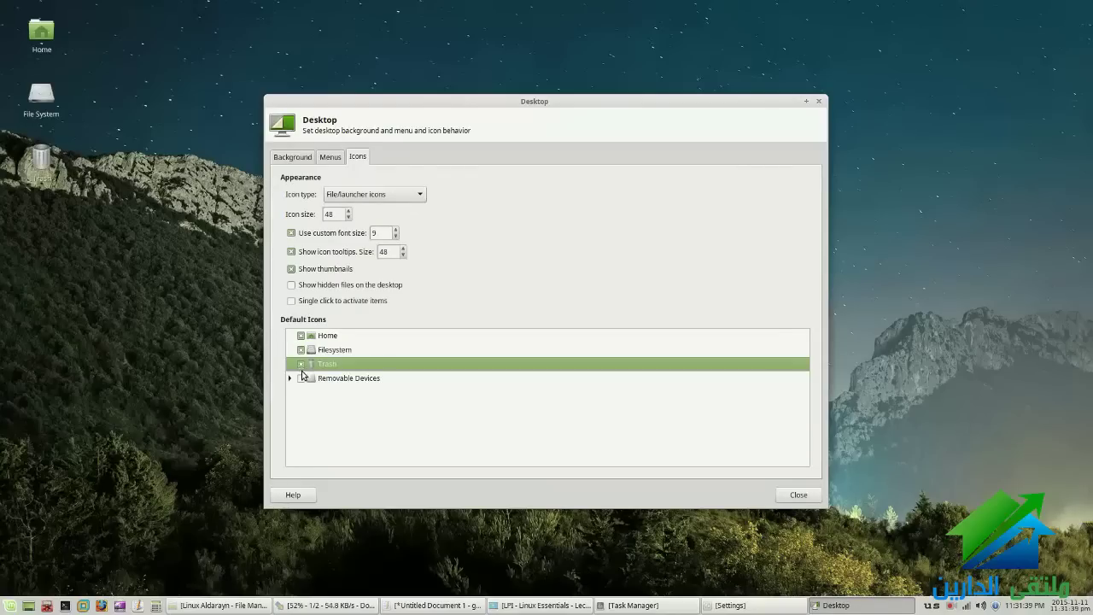
left_click(301, 378)
Turn all the desktop icons back off and return to the Background tab
left_click(301, 378)
left_click(301, 364)
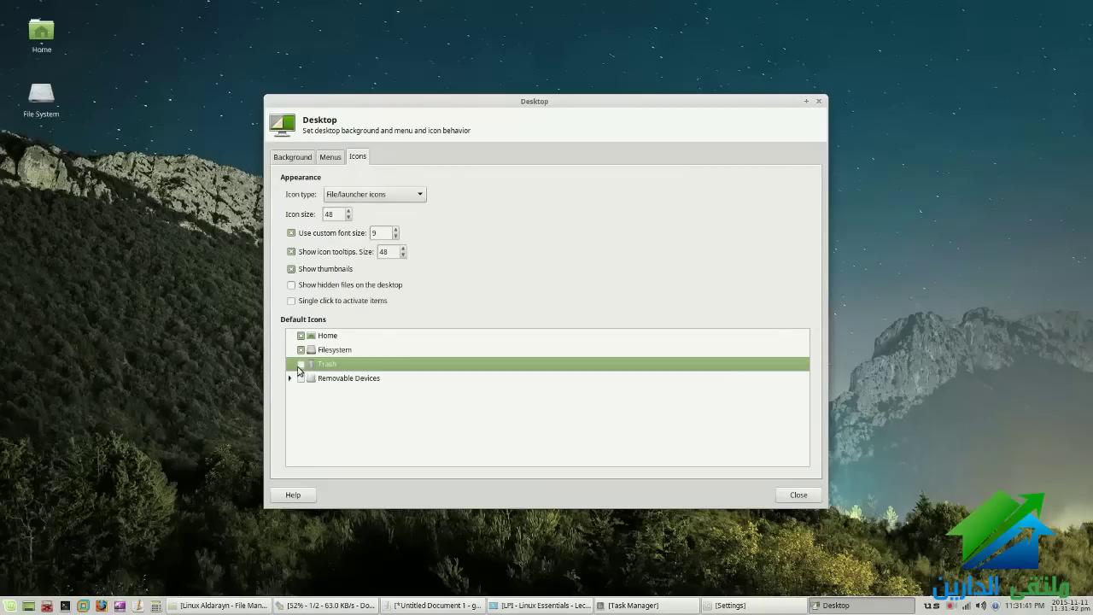
left_click(301, 364)
left_click(300, 364)
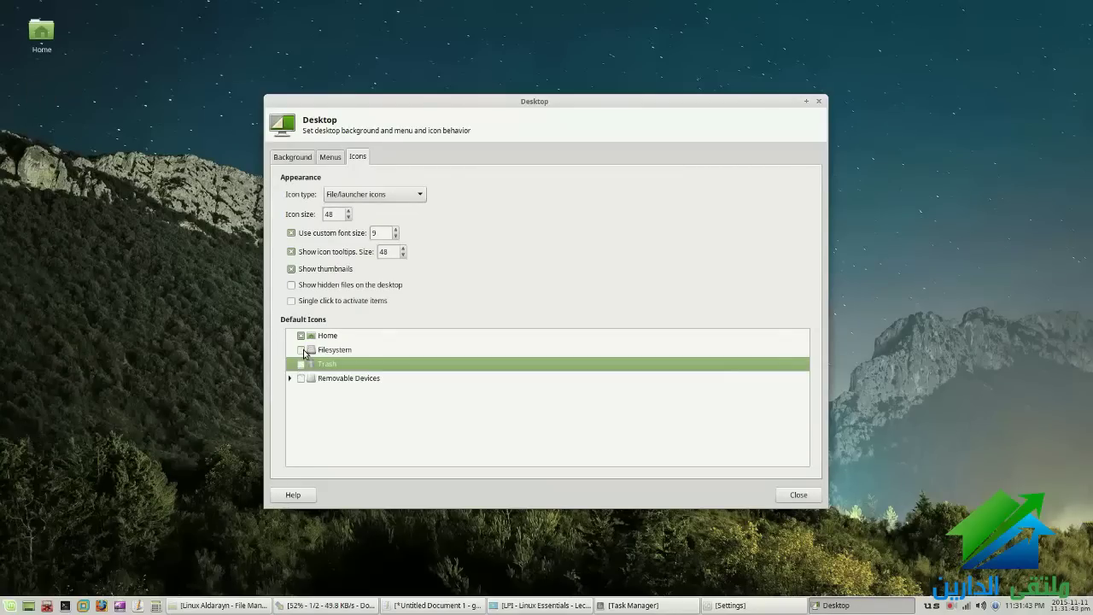
left_click(300, 336)
left_click(301, 349)
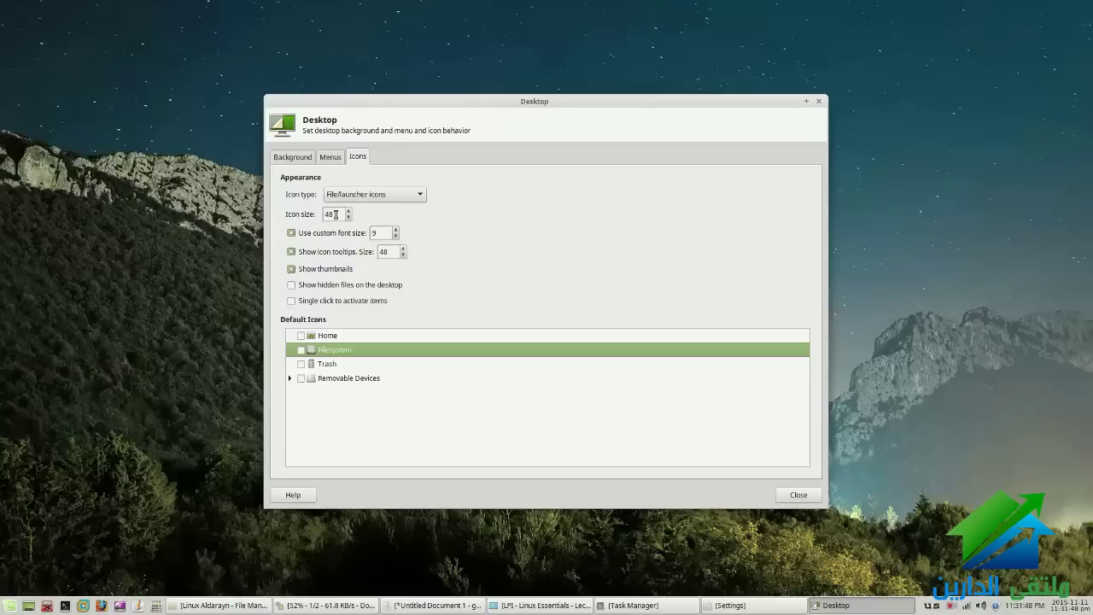
left_click(329, 157)
left_click(308, 162)
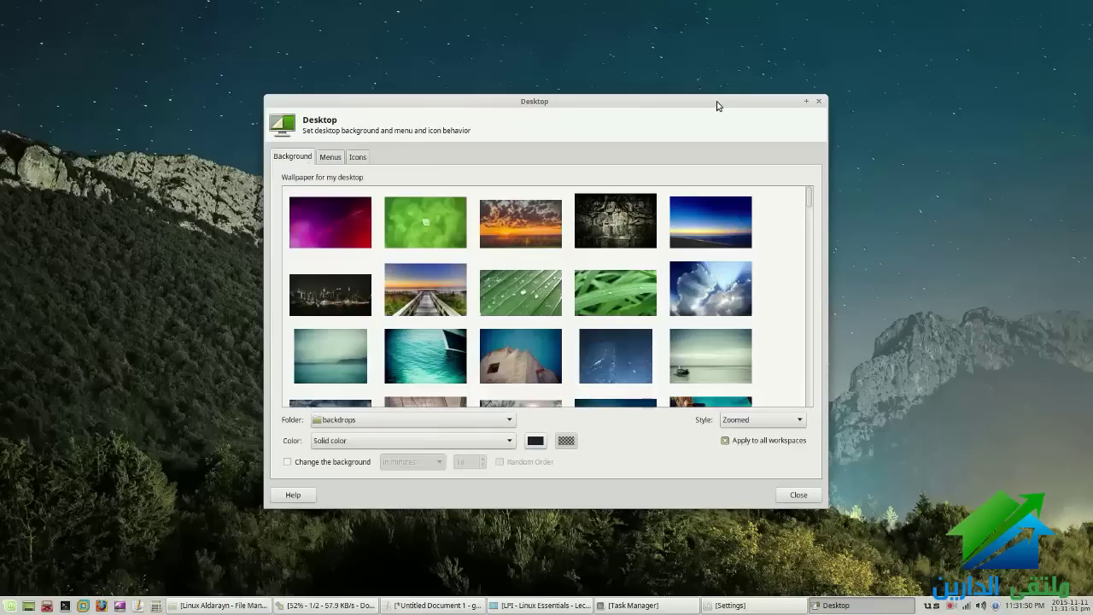
Close the Desktop settings dialog from its taskbar button
left_click(845, 605)
right_click(847, 606)
left_click(850, 587)
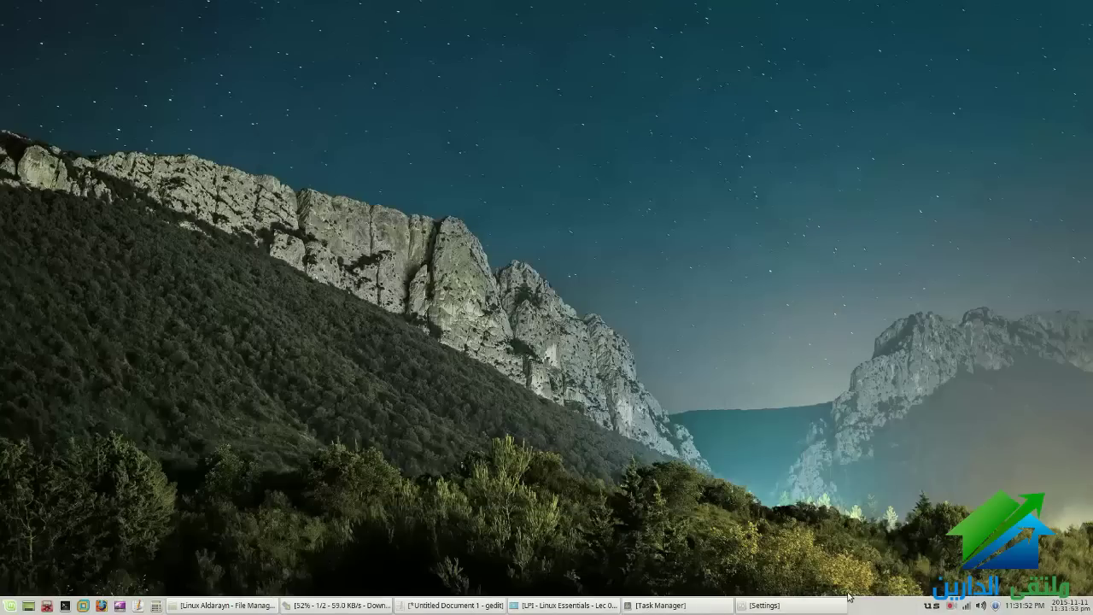
Highlight the keyboard-language and screensaver bullets on the slide, then open Screensaver Preferences
left_click(563, 601)
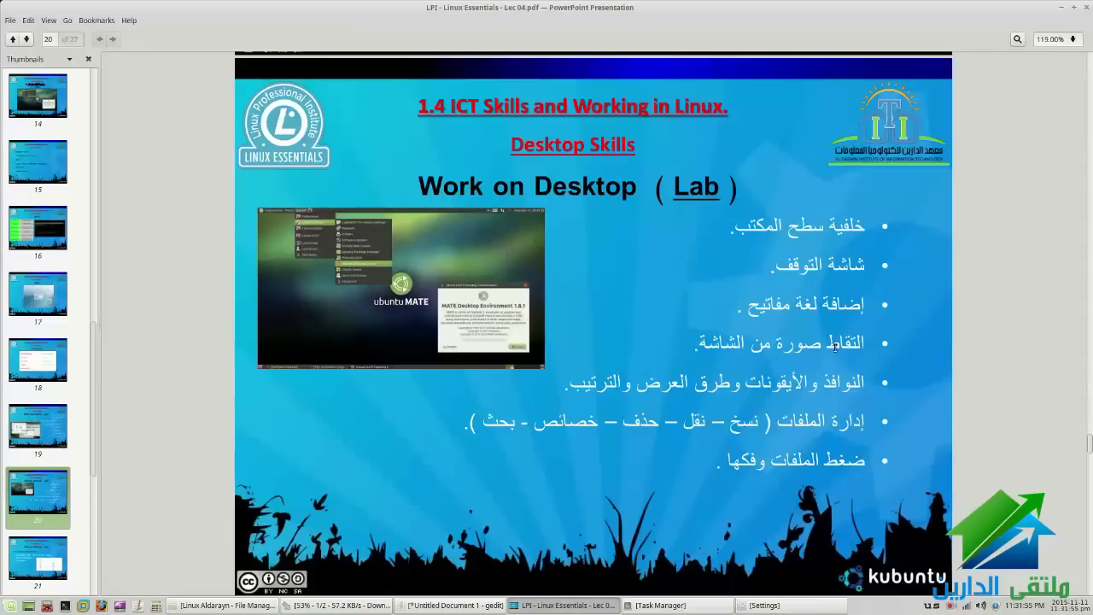
left_click_drag(866, 329, 738, 290)
triple_click(802, 275)
left_click(801, 275)
left_click(781, 602)
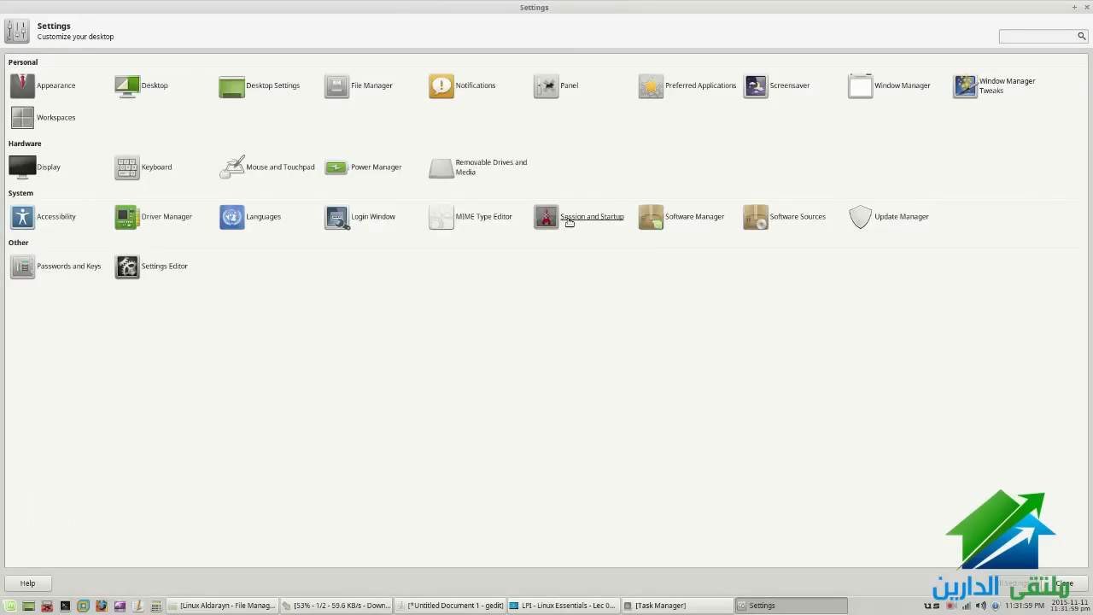
left_click(784, 88)
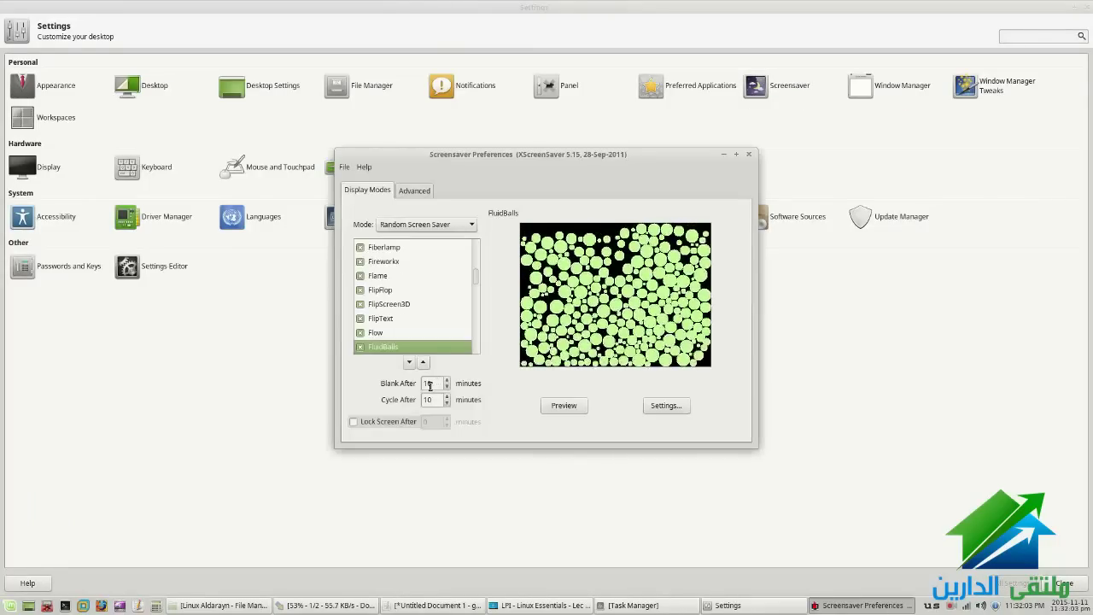
scroll(393, 296, "up", 8)
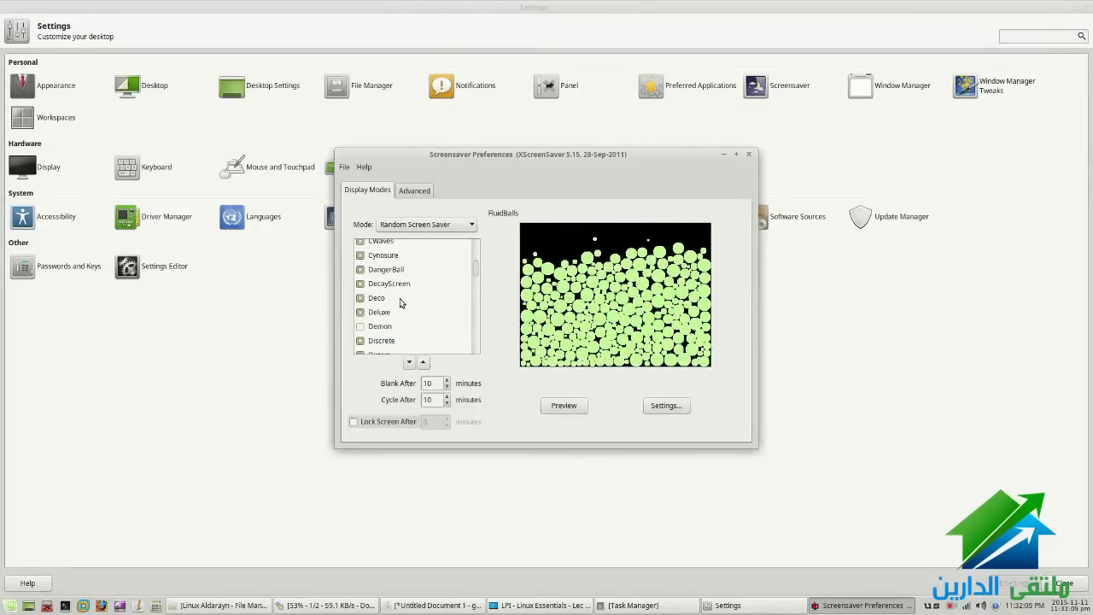
left_click(398, 291)
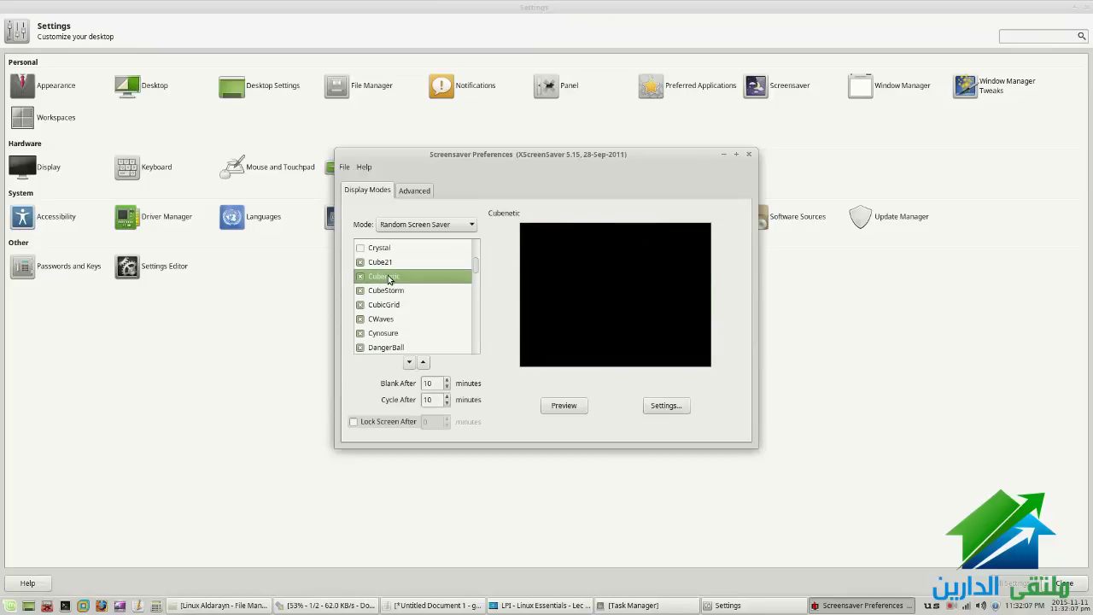
left_click(371, 262)
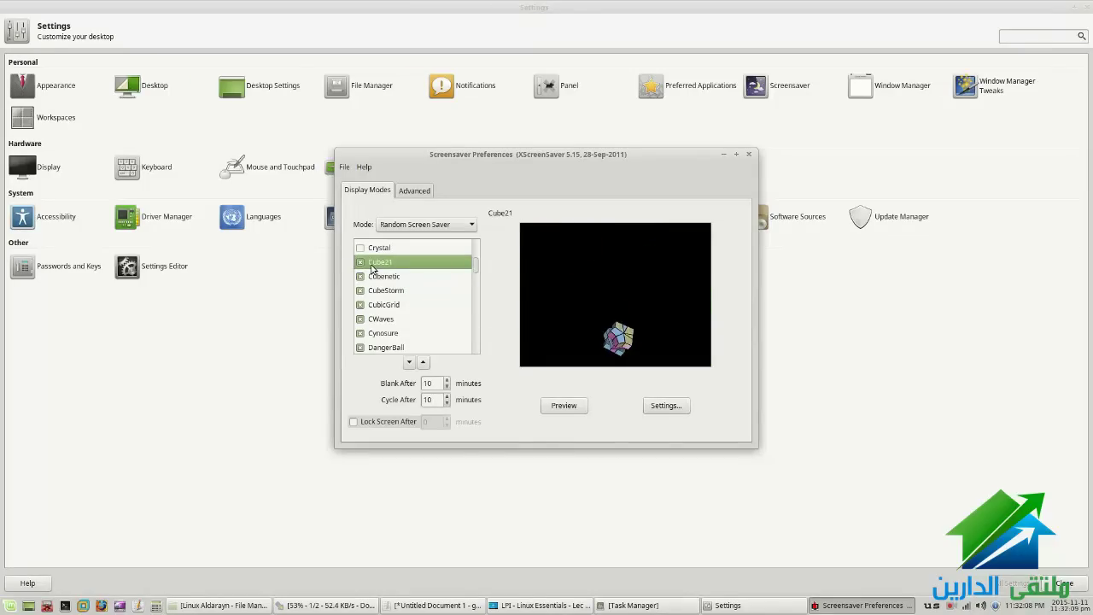
left_click(414, 225)
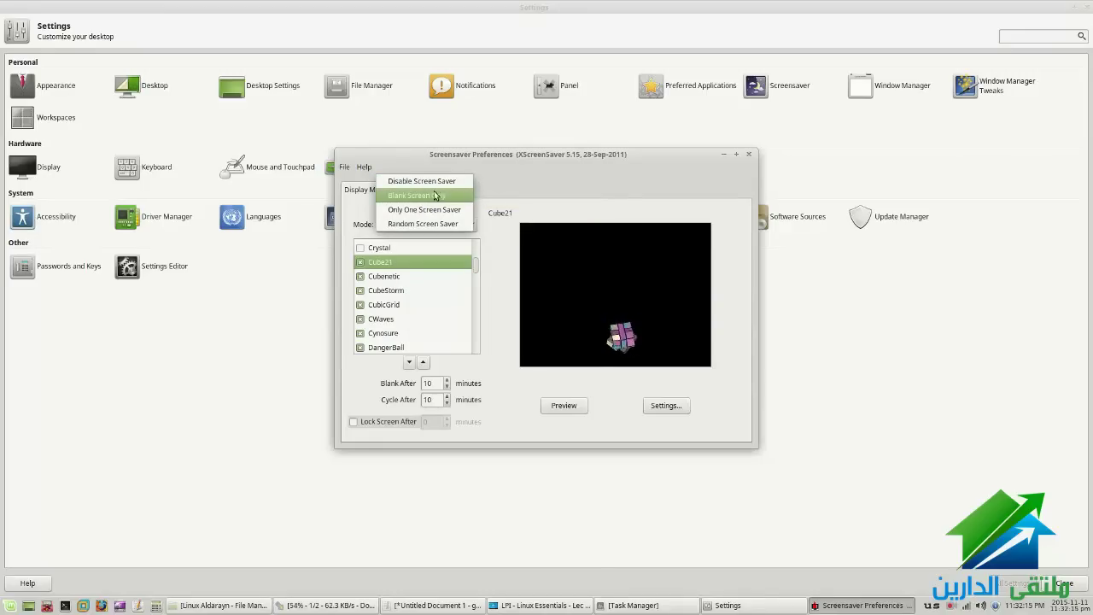
left_click(492, 213)
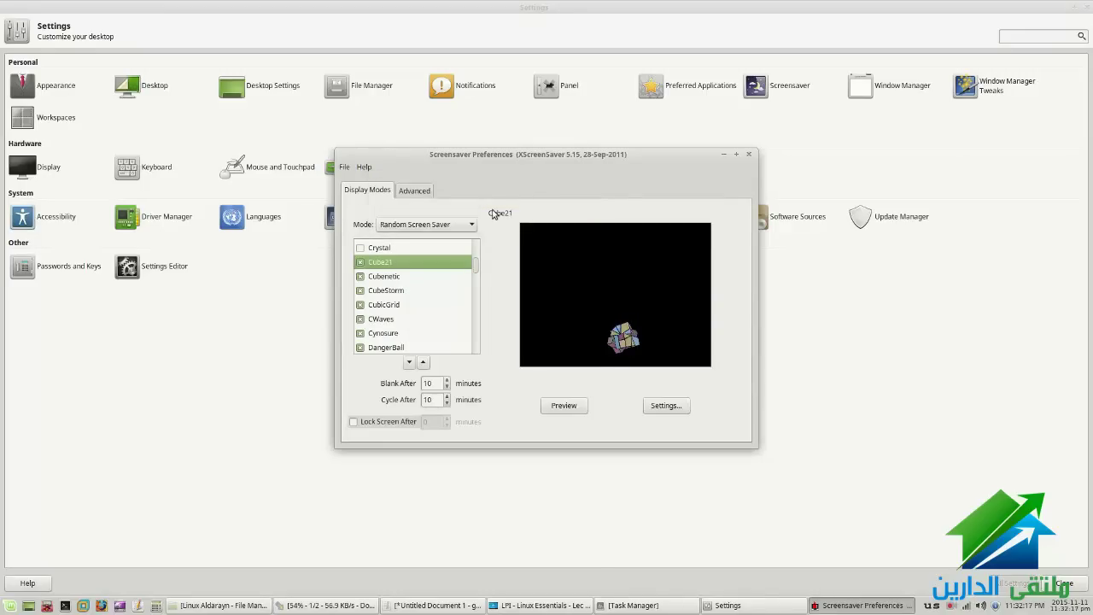
left_click(388, 421)
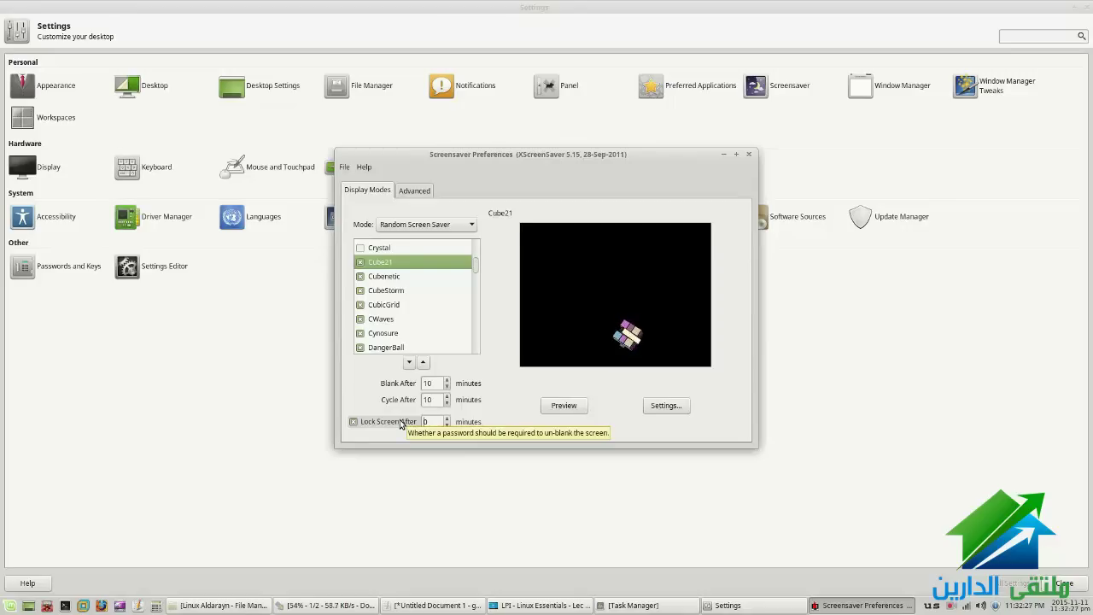
left_click(400, 422)
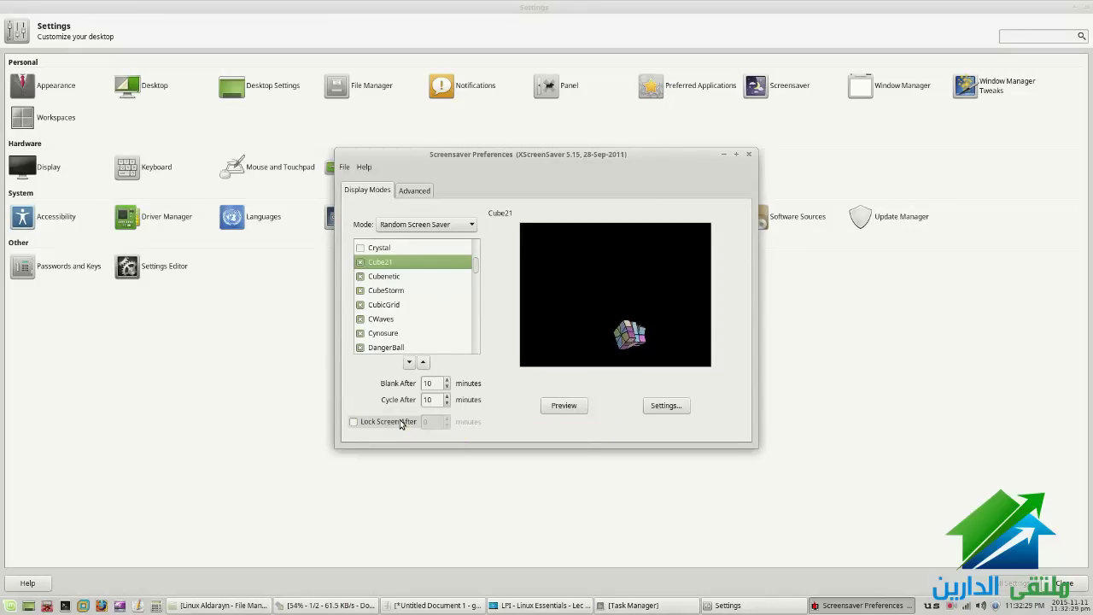
left_click(748, 157)
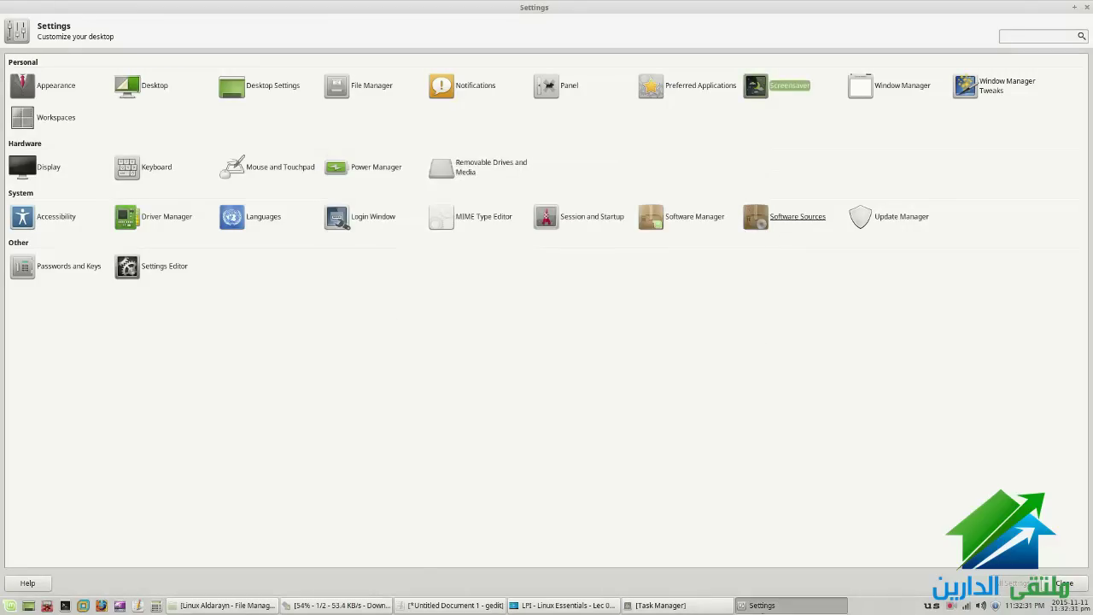
Open Keyboard settings and view its Application Shortcuts and Layout tabs
left_click(602, 605)
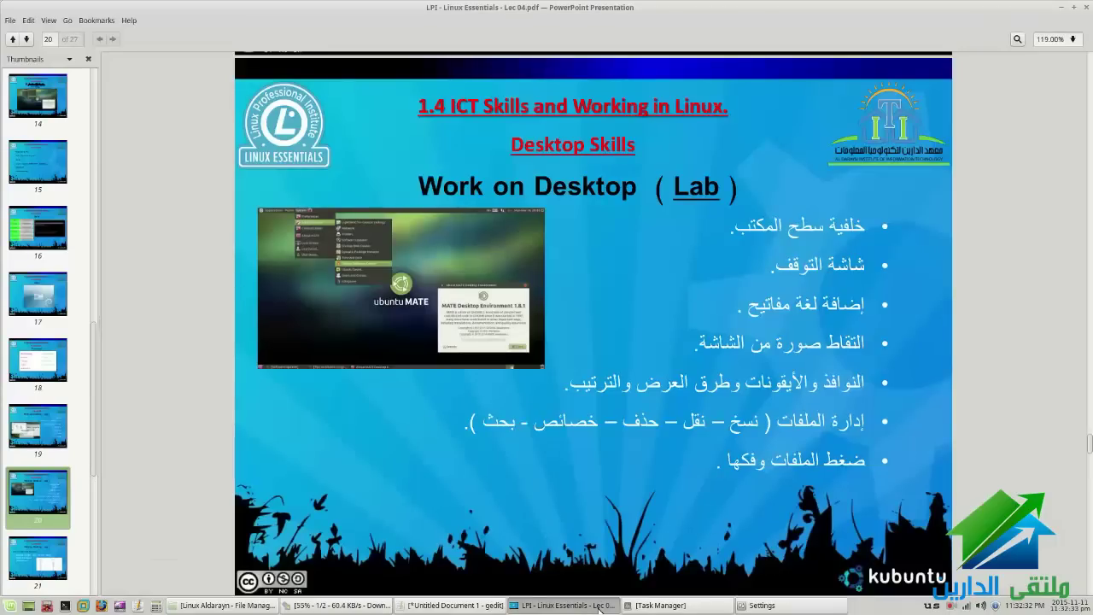
left_click(600, 605)
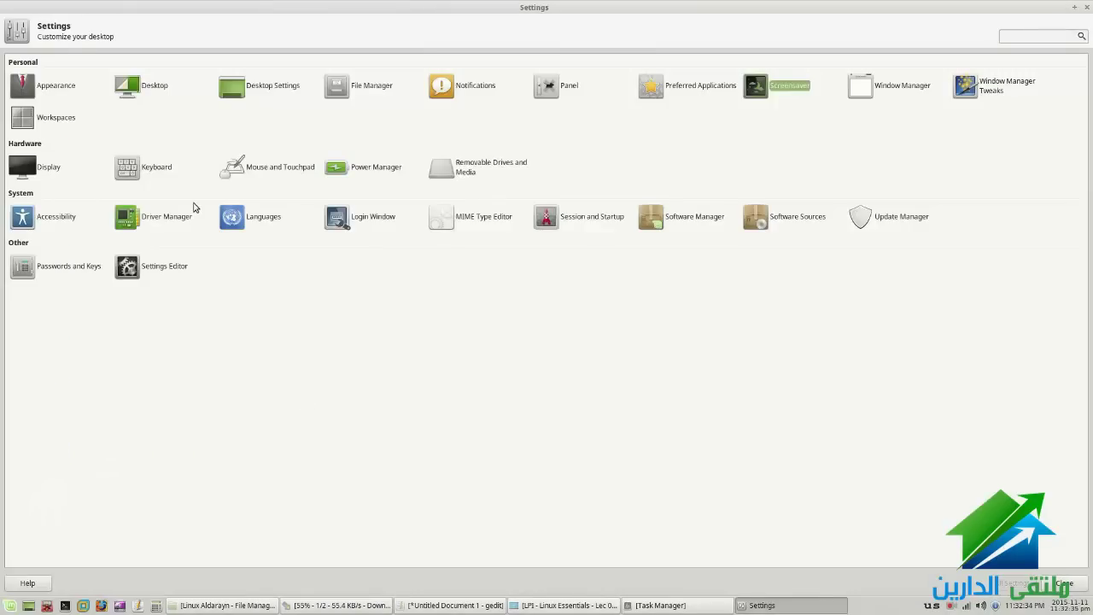
left_click(139, 174)
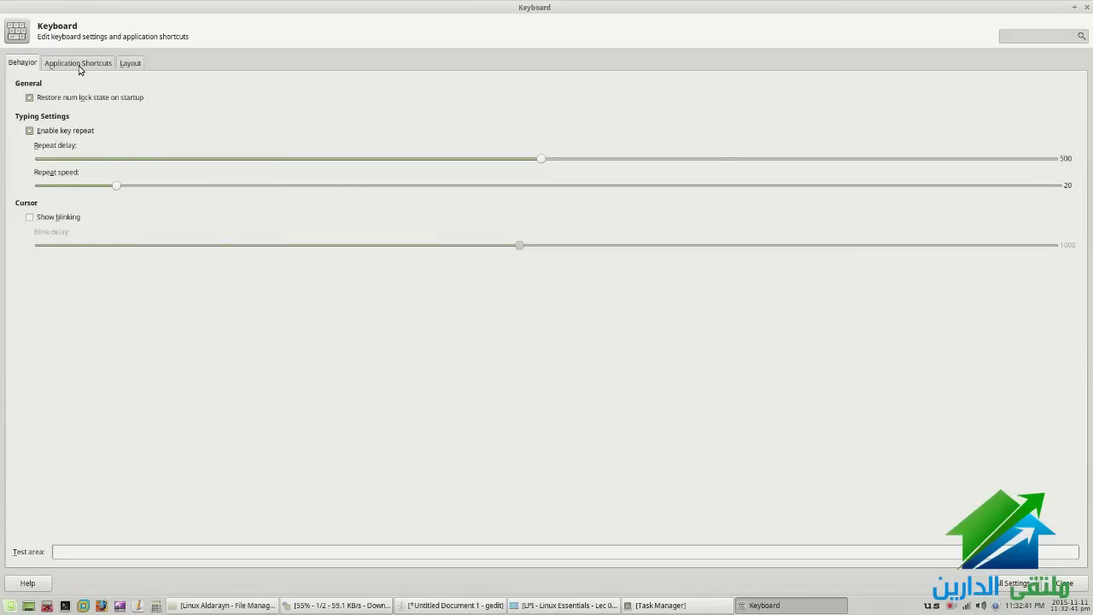
left_click(79, 65)
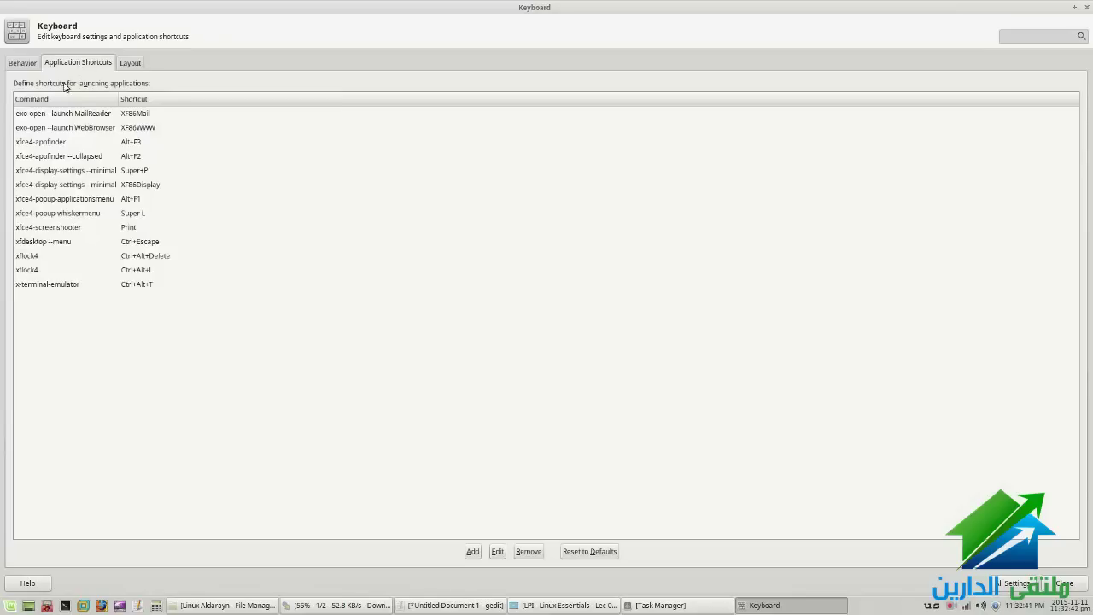
left_click(133, 63)
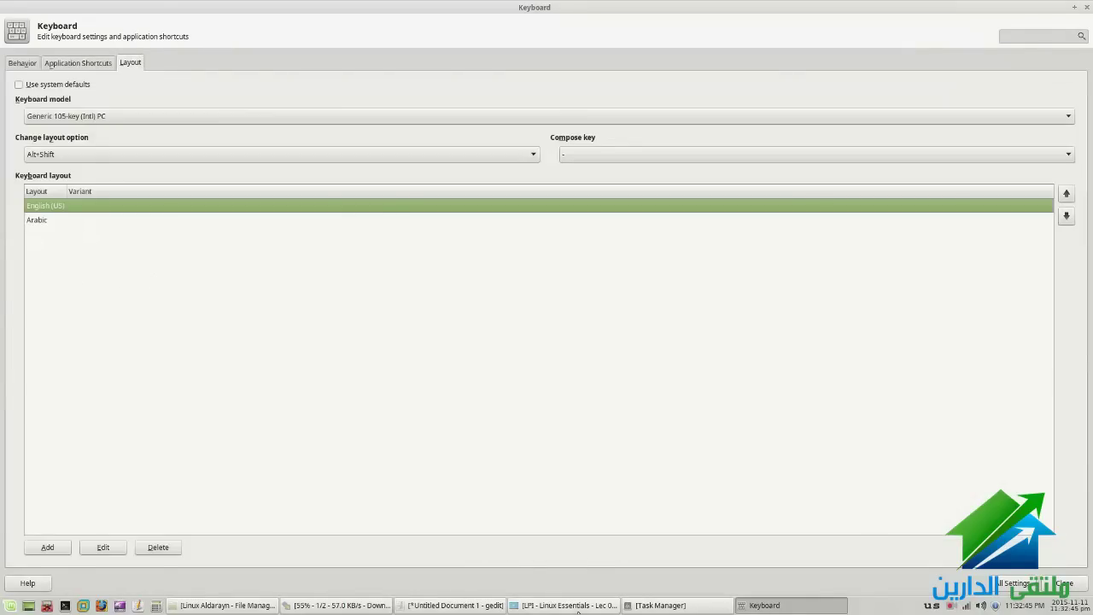
Check the layout bullet on the slide, toggle Use system defaults on and off, and begin adding a layout
left_click(578, 606)
triple_click(840, 299)
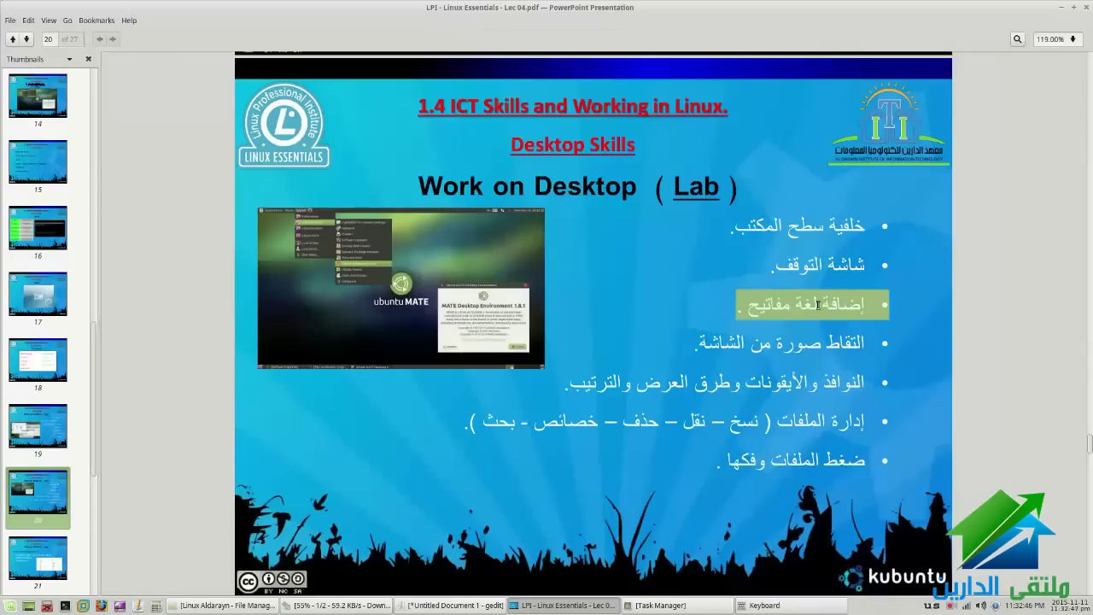
left_click(567, 605)
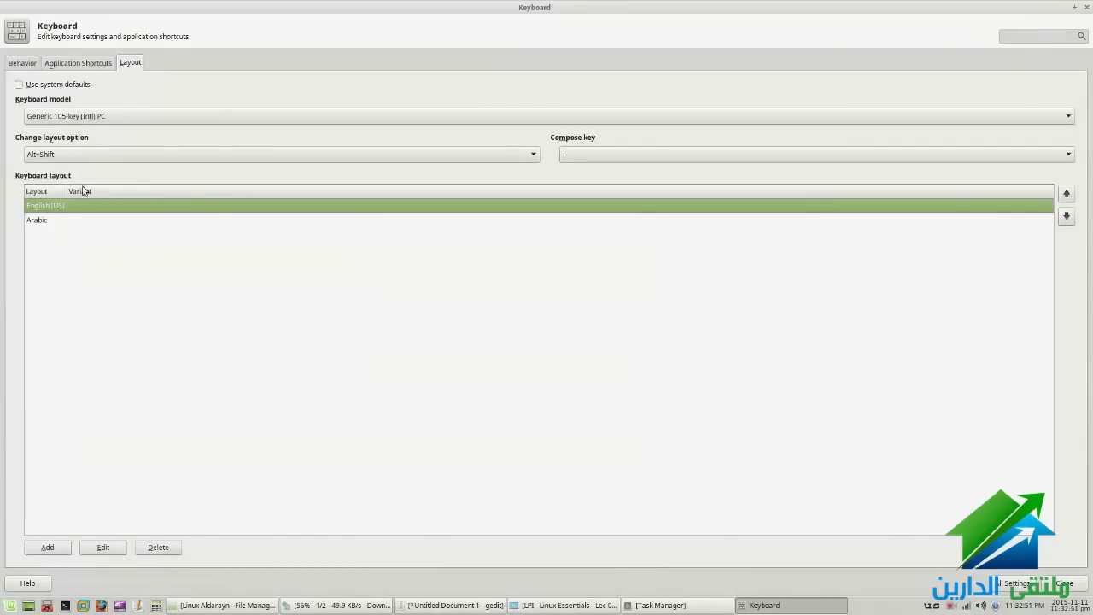
left_click(39, 85)
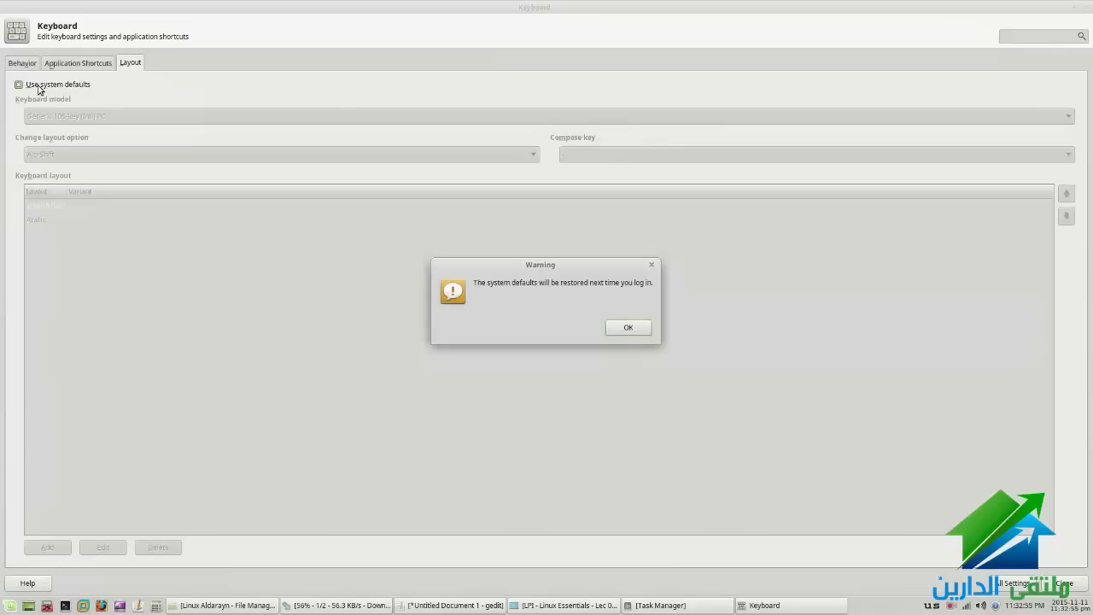
left_click(632, 331)
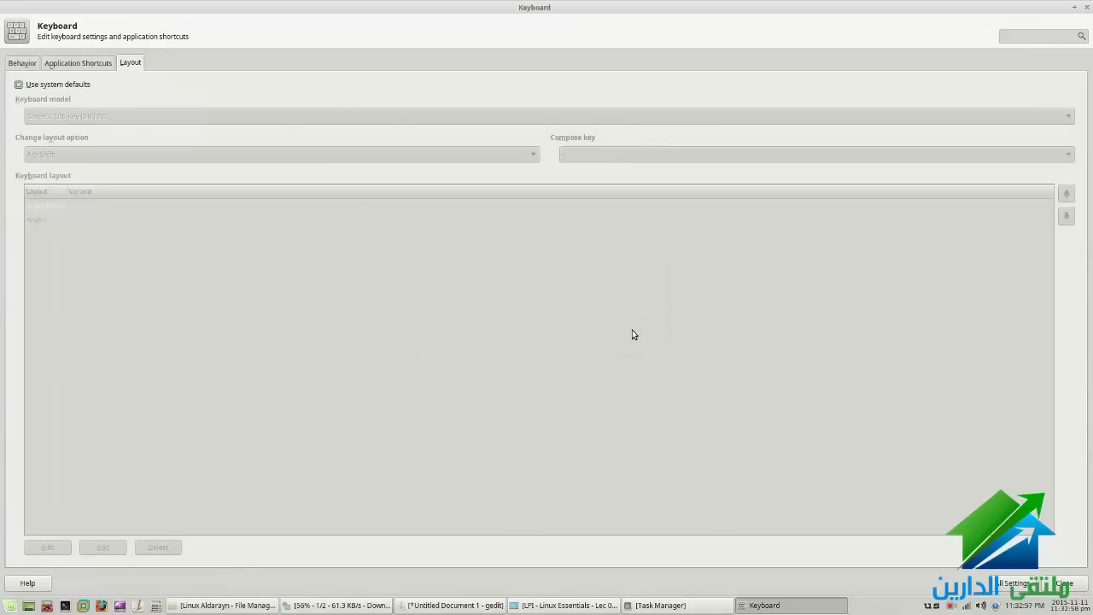
left_click(18, 85)
left_click(48, 546)
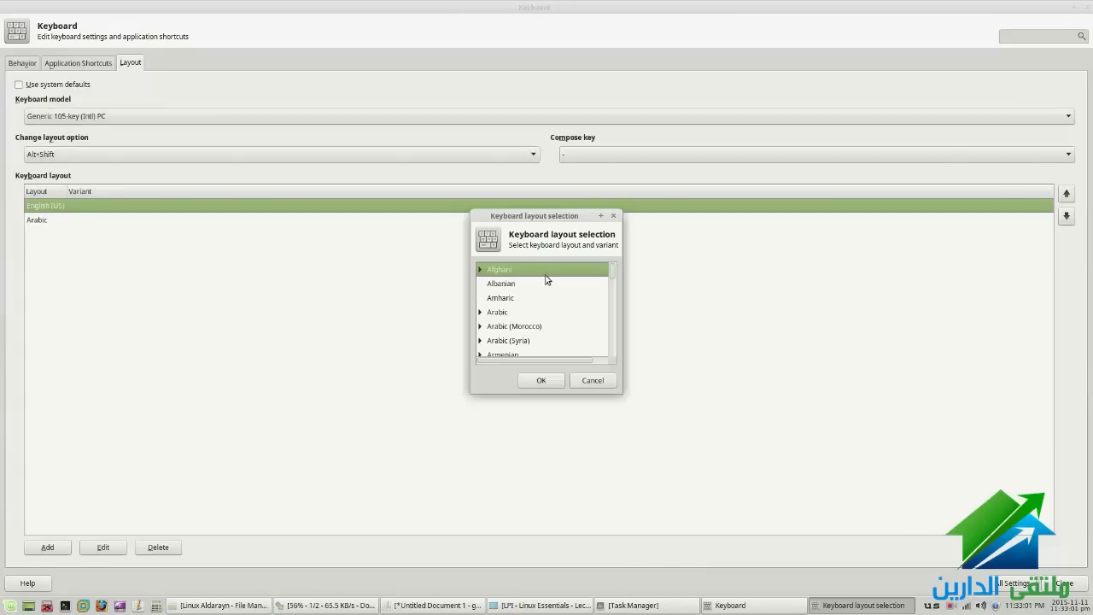
Pick Arabic in the layout list, then cancel without adding it
scroll(614, 275, "down", 1)
mouse_move(615, 276)
left_mouse_down()
mouse_move(619, 309)
mouse_move(617, 270)
left_mouse_up()
left_click(498, 312)
left_click(578, 383)
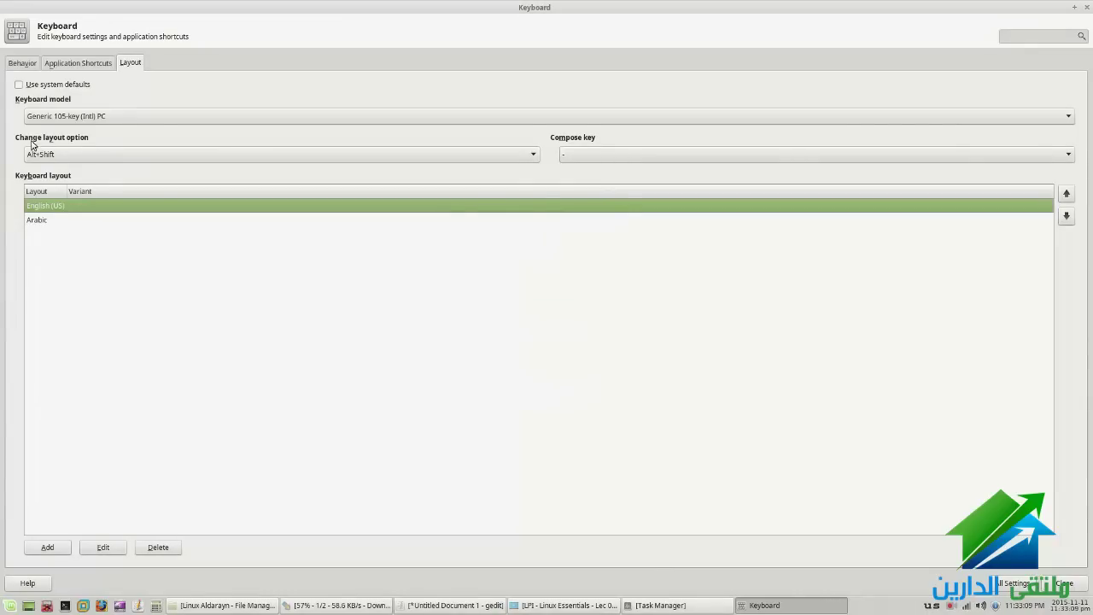
Clear the Change layout option, test the tray layout indicator, then restore Alt+Shift
left_click(85, 158)
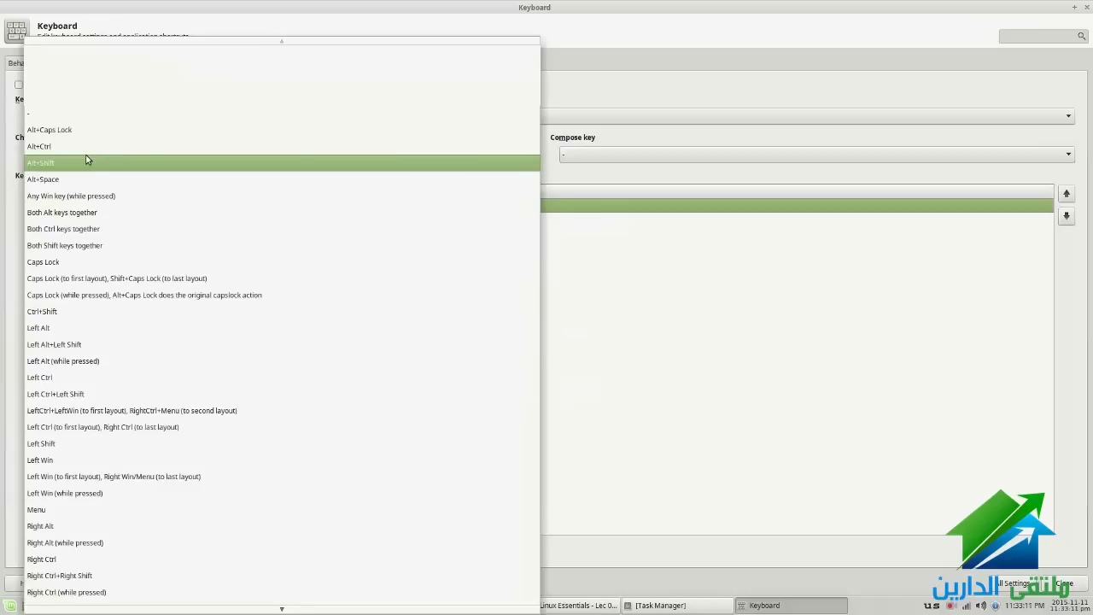
left_click(56, 115)
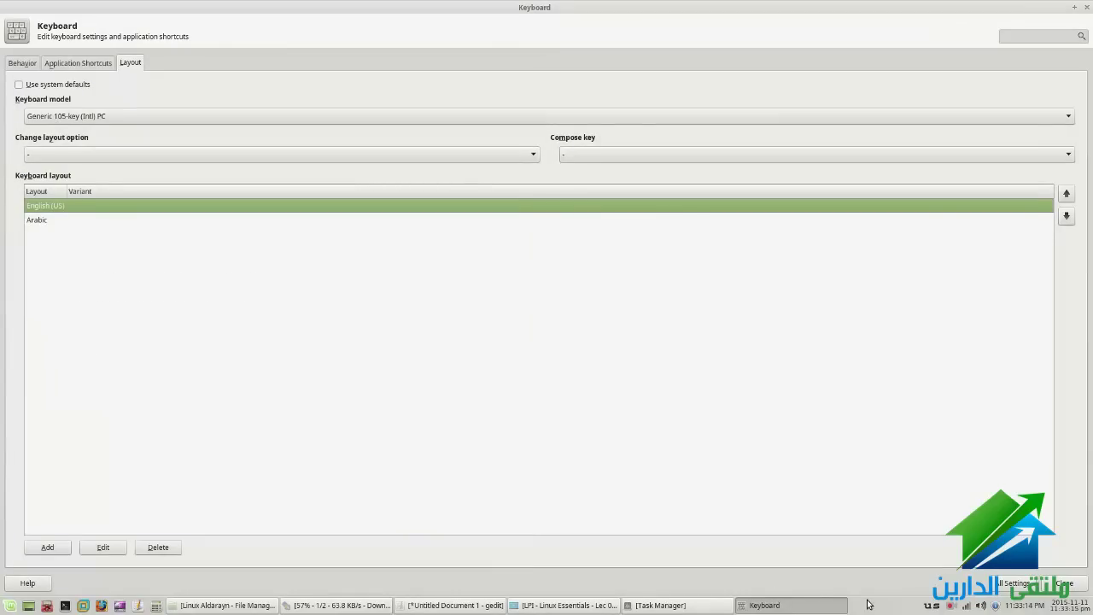
left_click(932, 605)
left_click(930, 605)
left_click(143, 159)
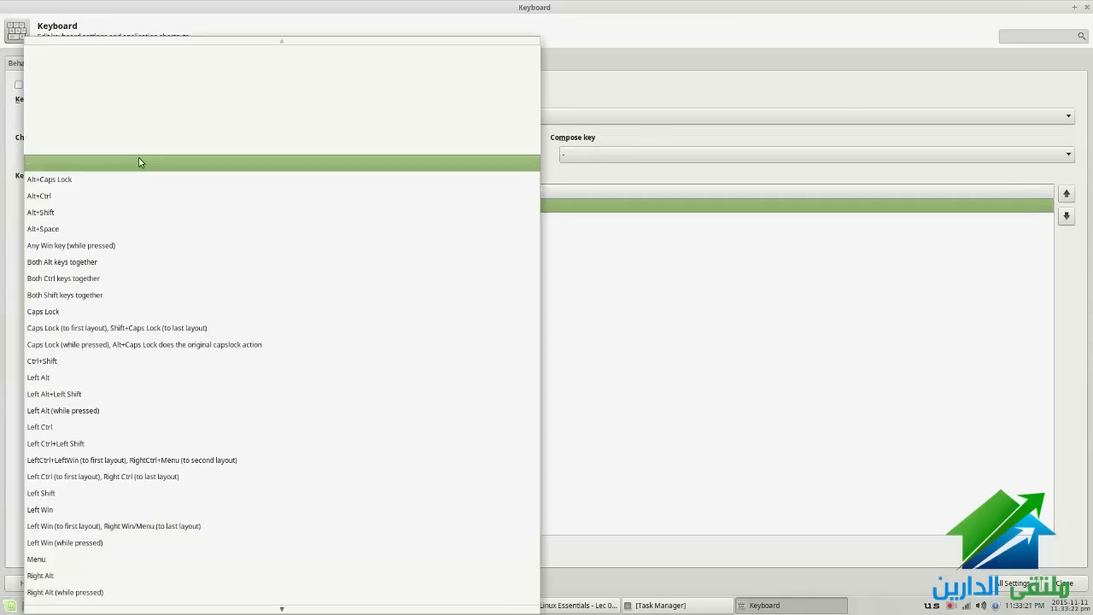
left_click(60, 215)
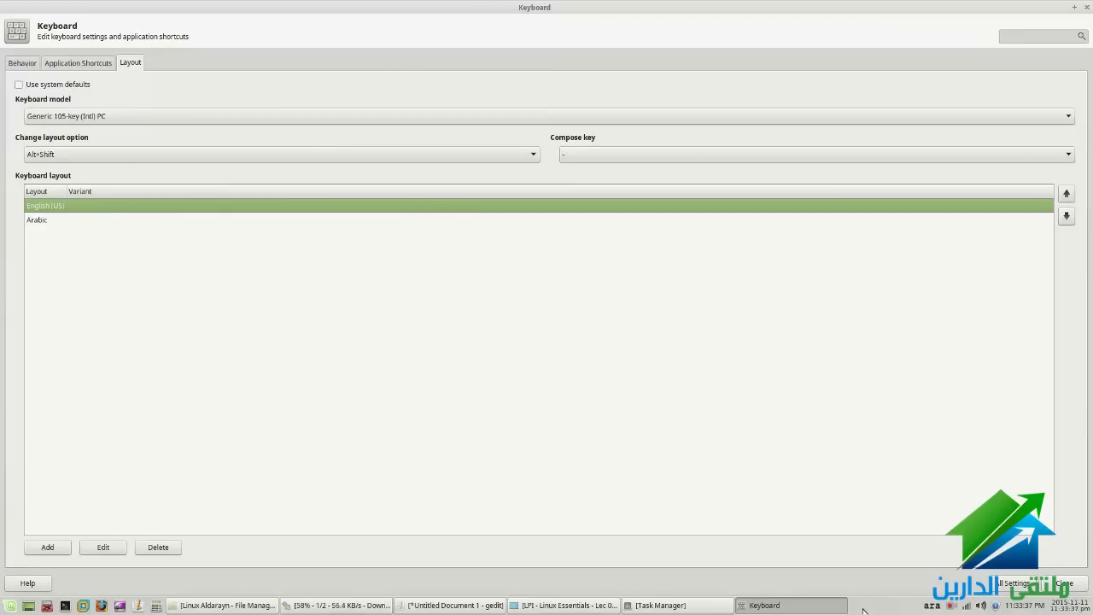
Close the keyboard settings and set the layout indicator to show the layout as text
left_click(1063, 583)
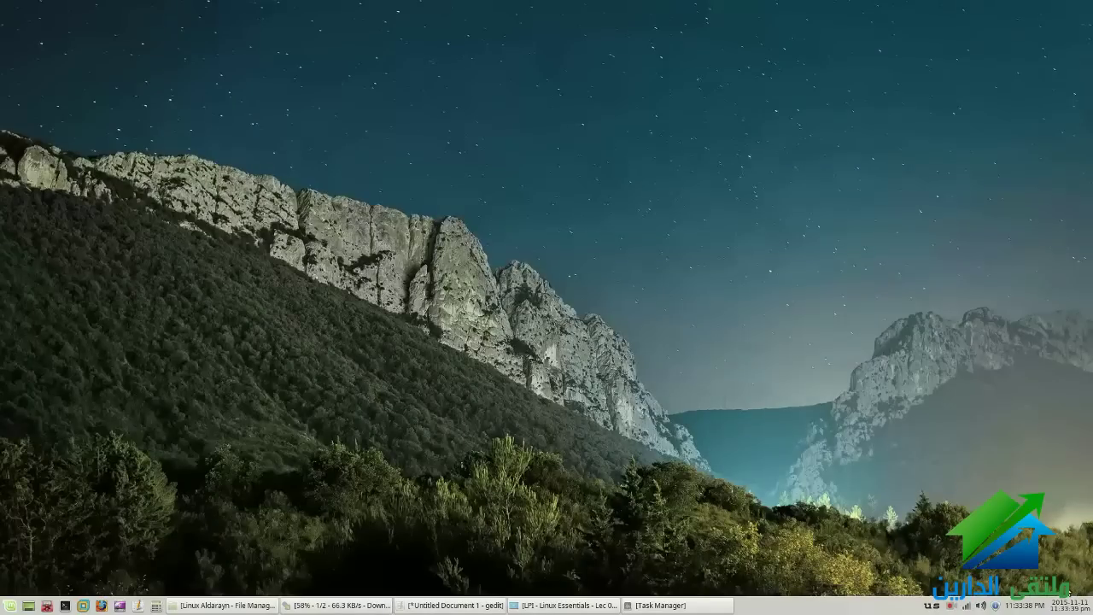
right_click(934, 607)
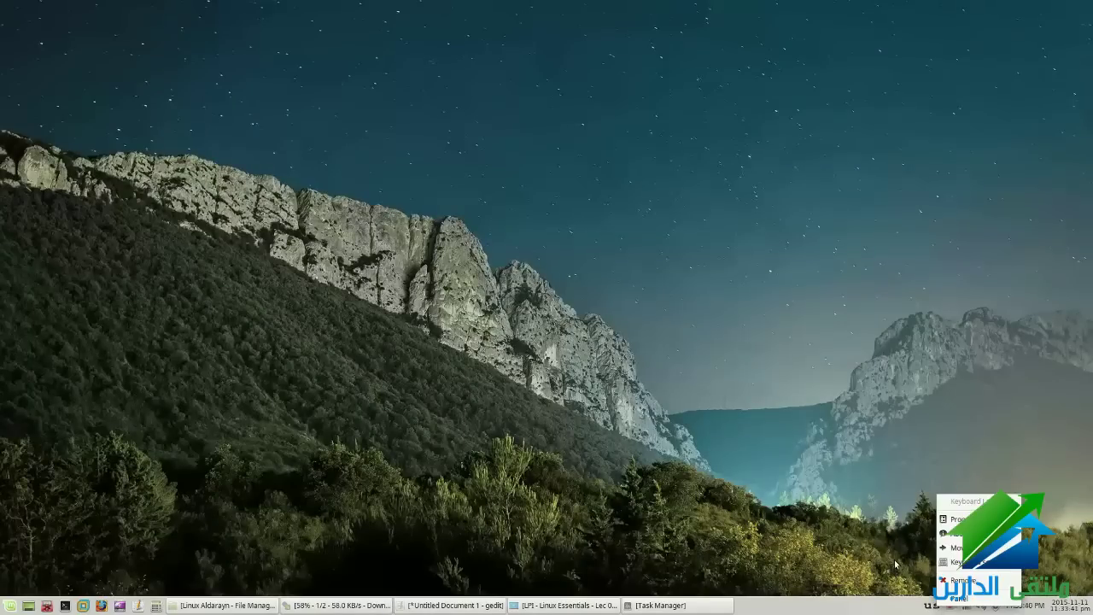
left_click(958, 518)
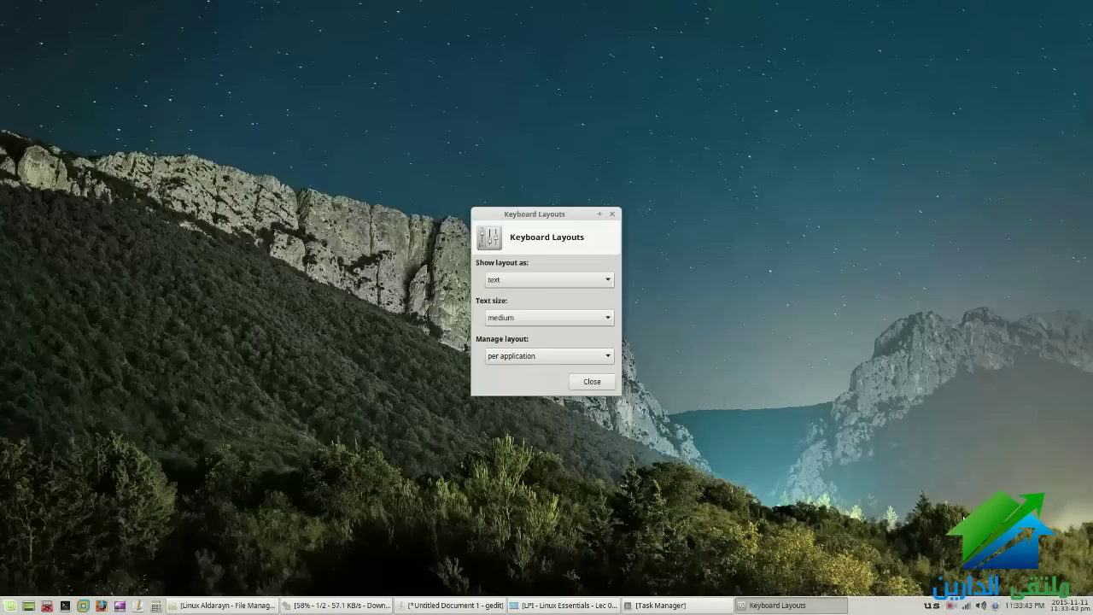
left_click(531, 284)
left_click(520, 264)
left_click(598, 382)
Switch the active keyboard layout to Arabic and back to US
key("alt+shift")
key("alt+shift")
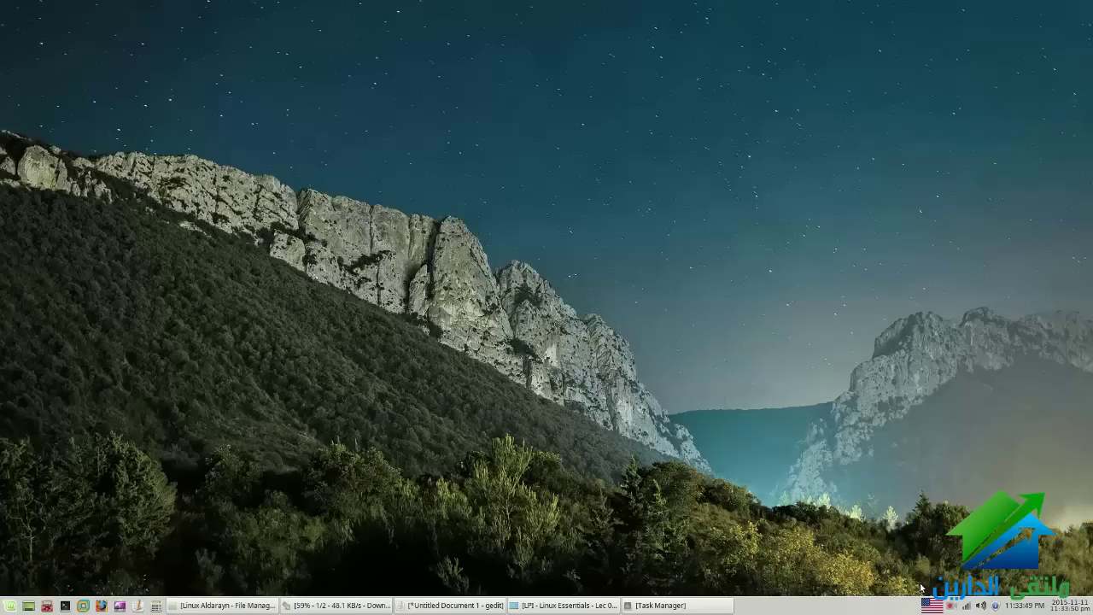
key("alt+shift")
left_click(929, 604)
Recheck the layout indicator's properties, then bring the LPI presentation back to the front
right_click(930, 603)
left_click(951, 520)
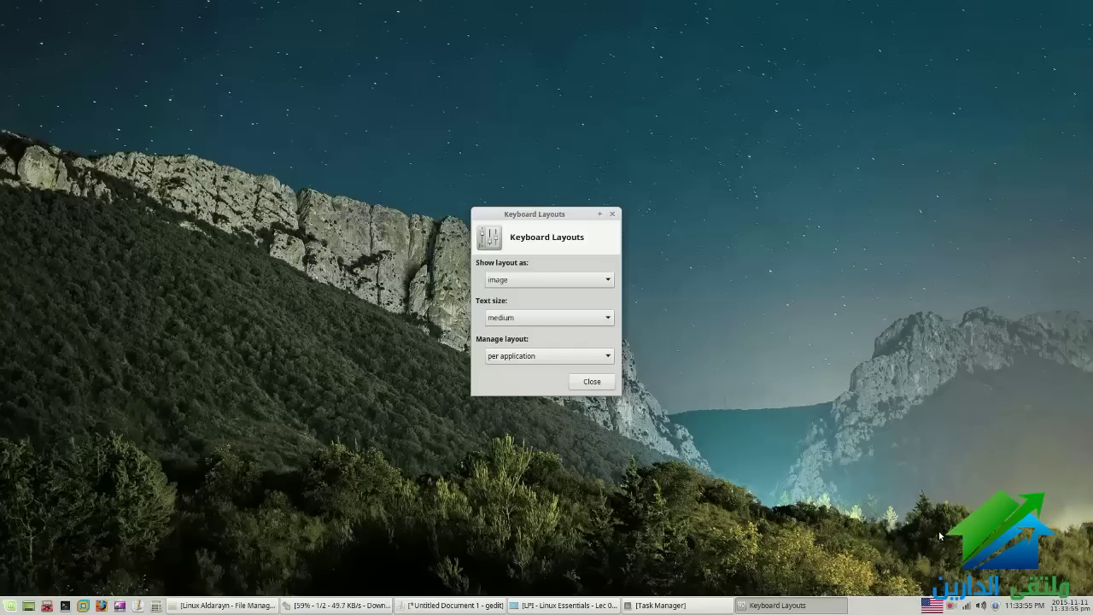
left_click(592, 380)
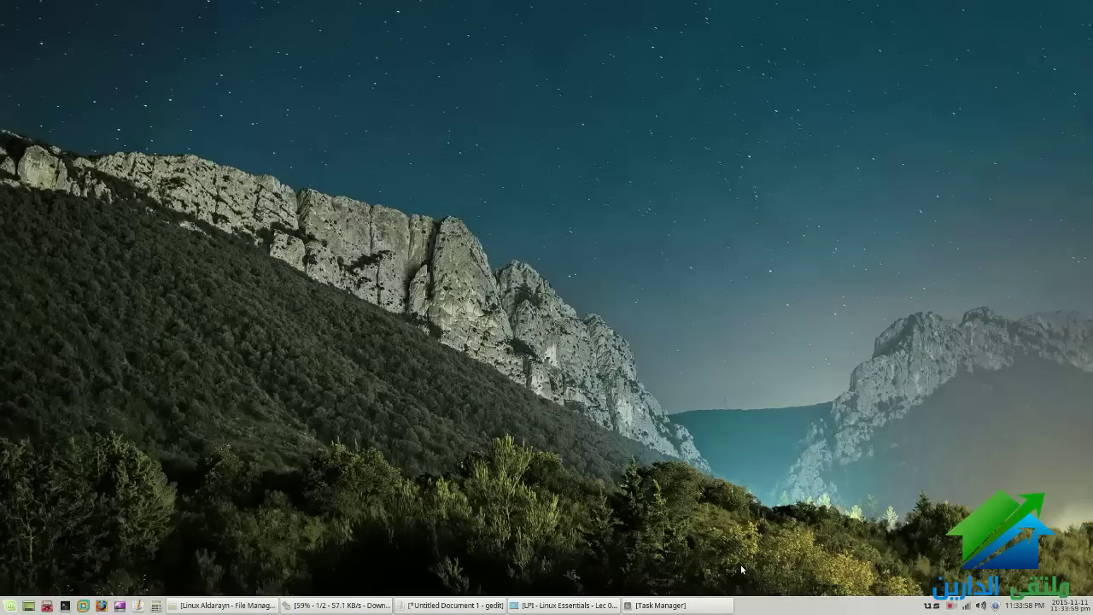
right_click(932, 604)
left_click(597, 604)
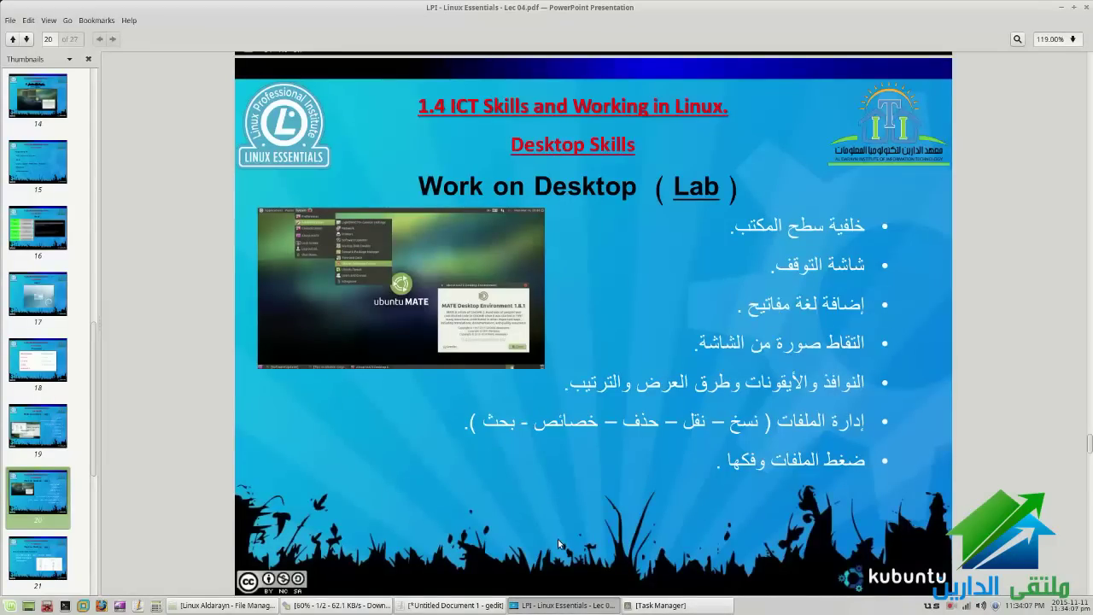
Capture a 2-second-delayed active-window screenshot of Calculator, moved to the upper left
key("Print")
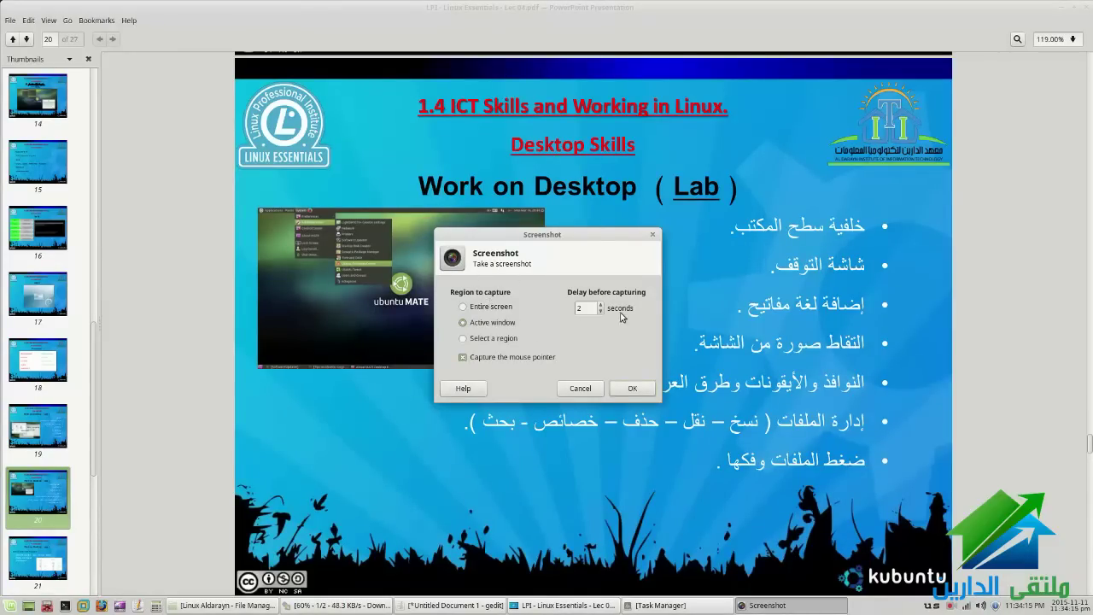
double_click(580, 307)
left_click(473, 308)
left_click(490, 339)
left_click(479, 310)
left_click(474, 325)
left_click(134, 607)
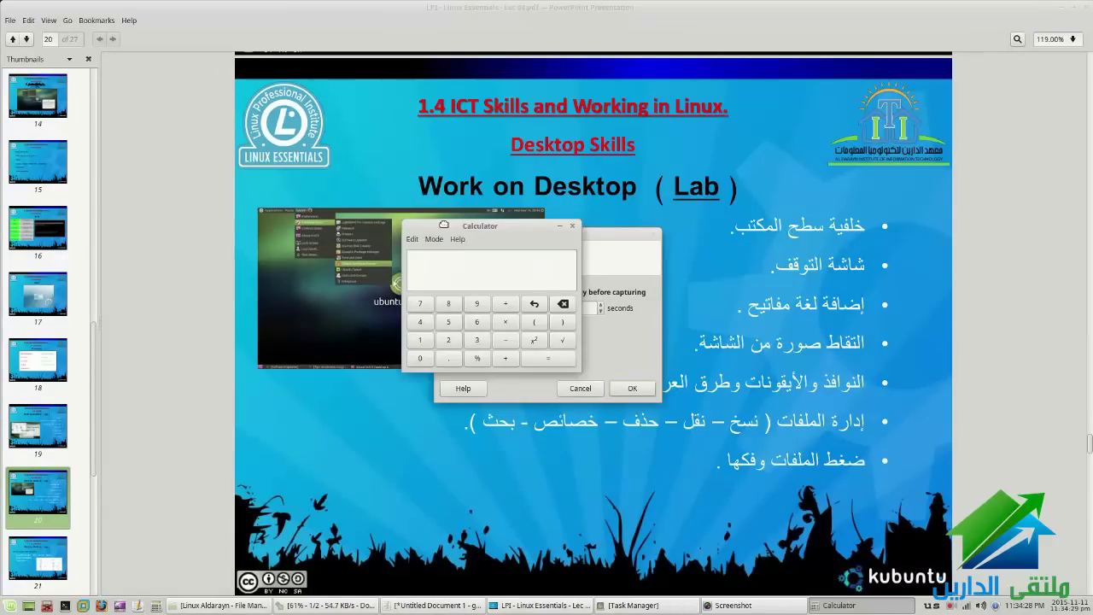
left_click_drag(443, 225, 270, 146)
left_click(642, 390)
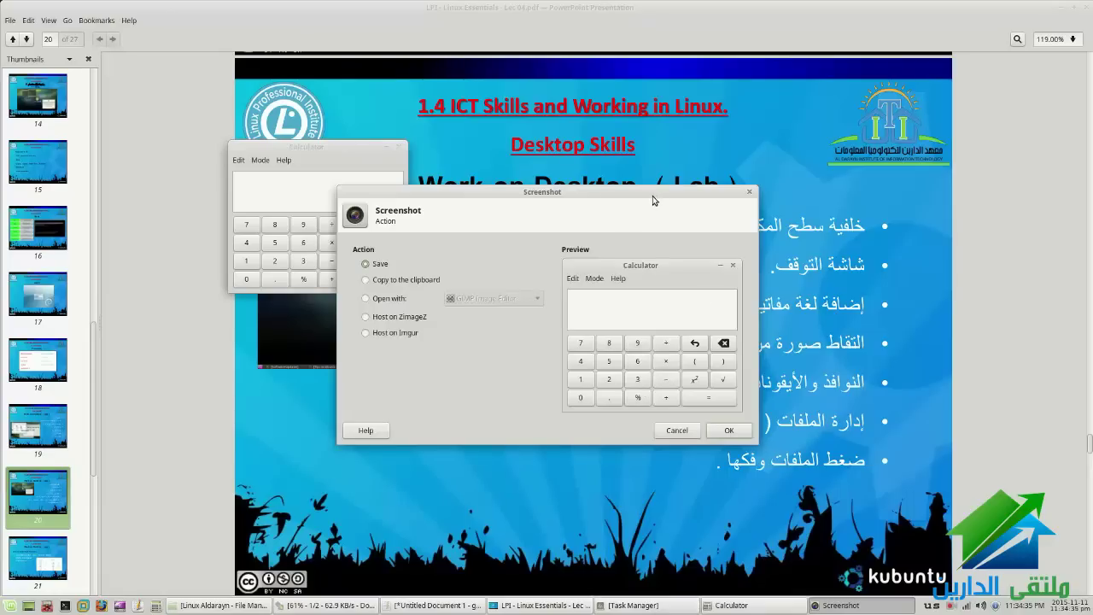
Try the Copy to clipboard and Open with GIMP options, then discard the Calculator screenshot
left_click_drag(654, 200, 750, 199)
left_click(405, 279)
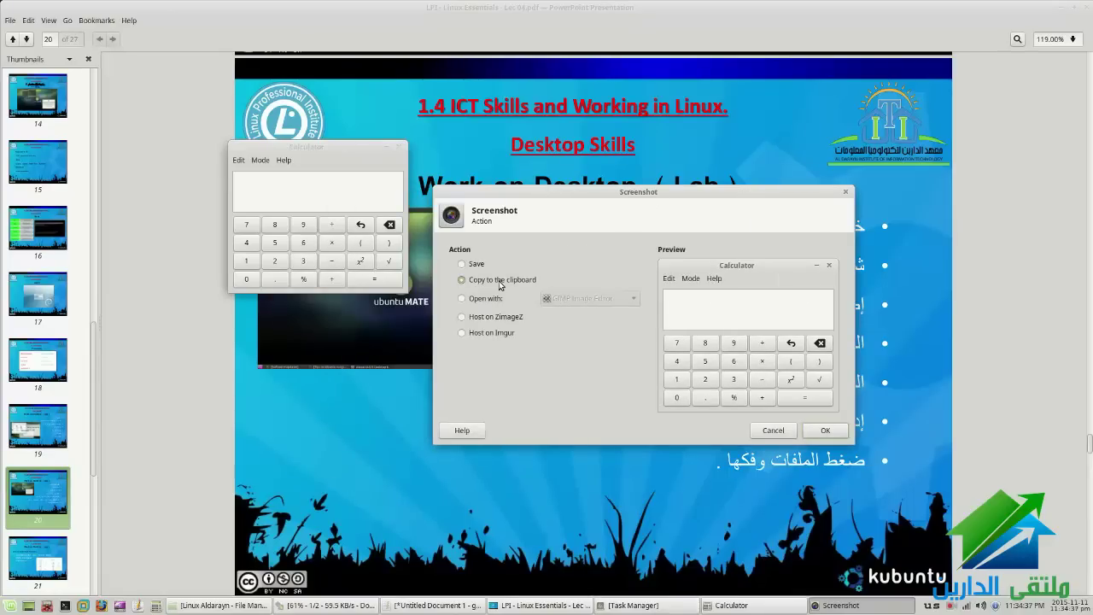
left_click(462, 298)
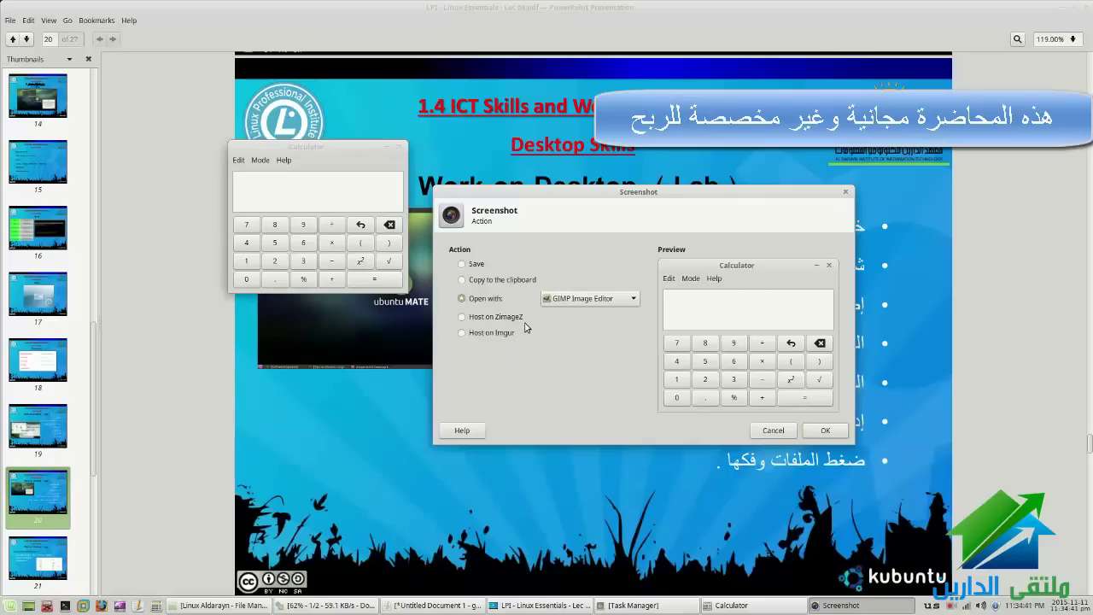
left_click(782, 436)
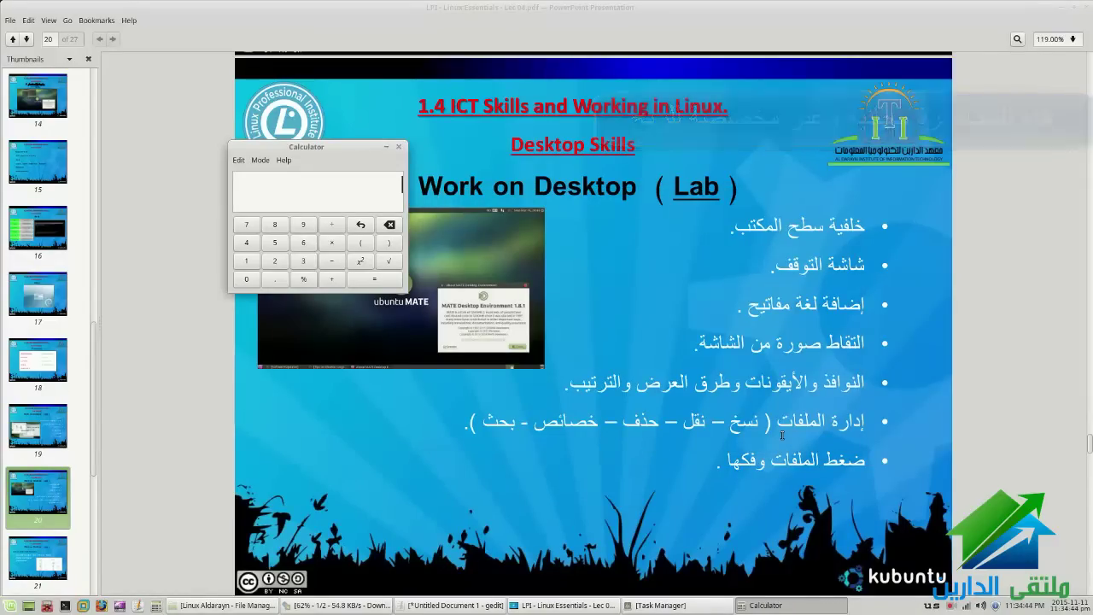
Take a region screenshot of the slide's top-right logo and discard it
left_click(613, 388)
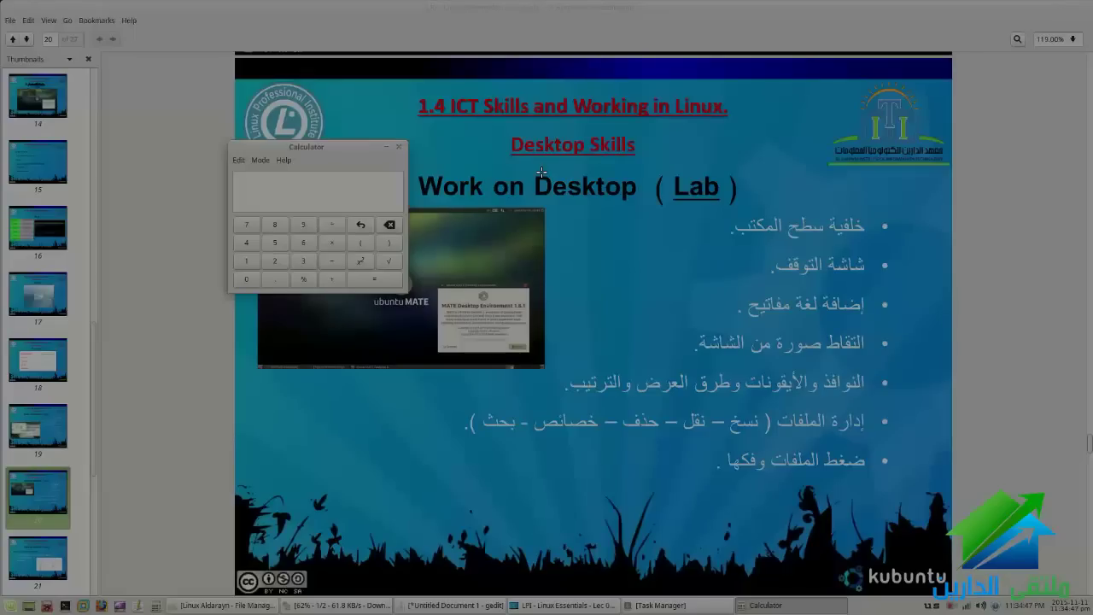
left_click_drag(792, 78, 952, 192)
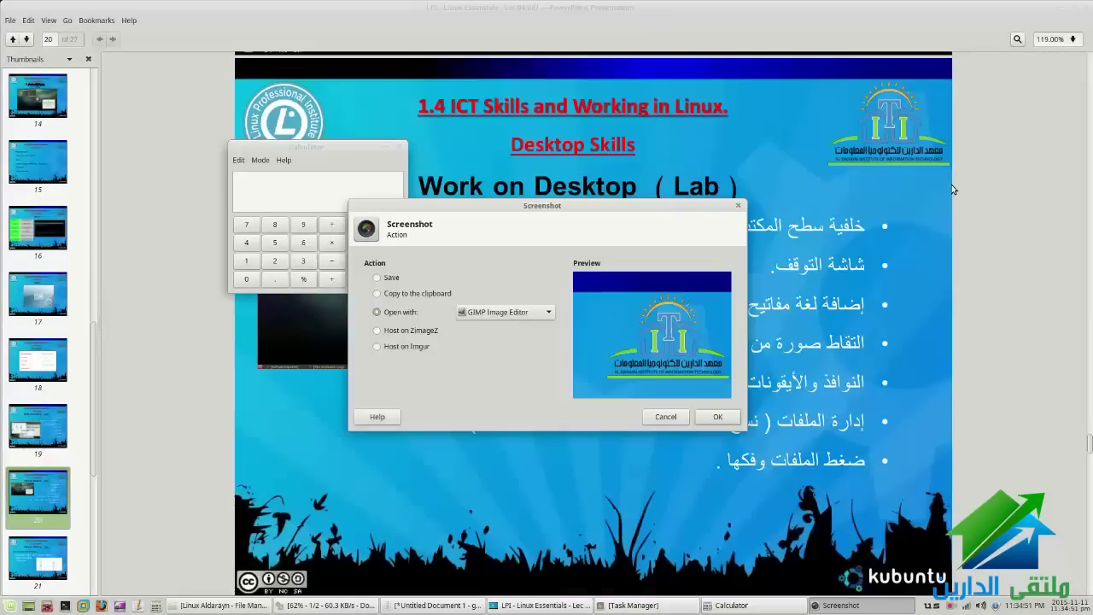
left_click(666, 416)
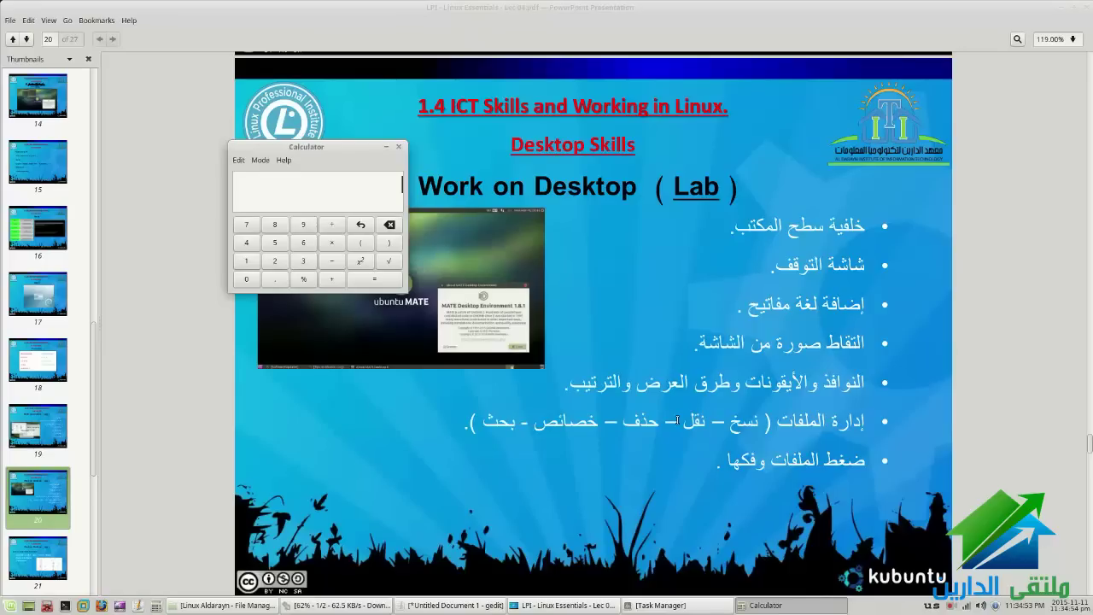
Close Calculator, minimise the PDF, open a maximised Settings Manager, then return to the presentation
left_click(399, 147)
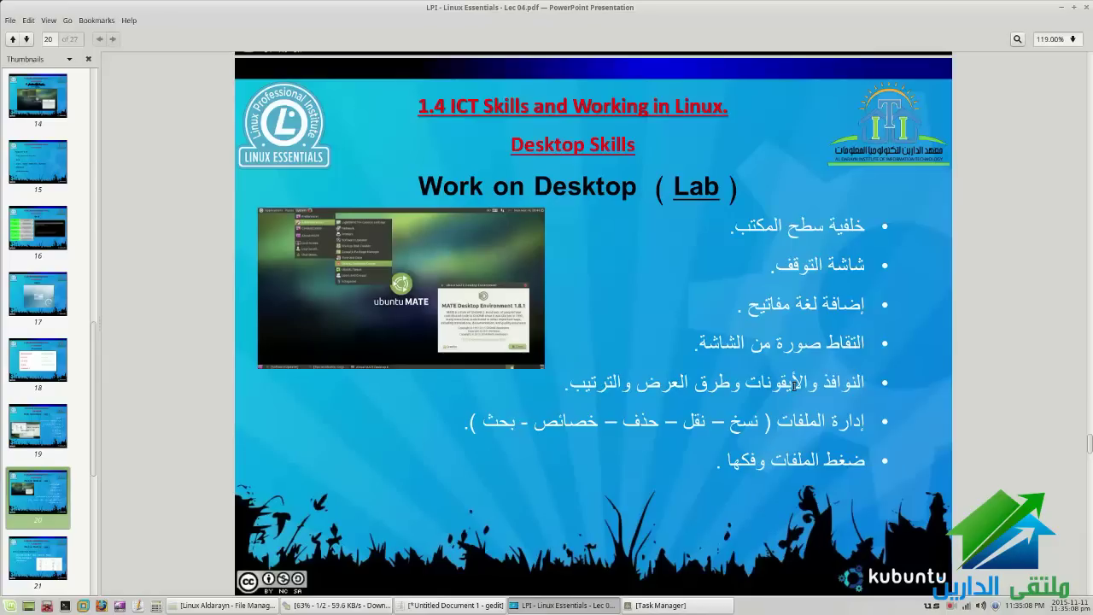
left_click(532, 603)
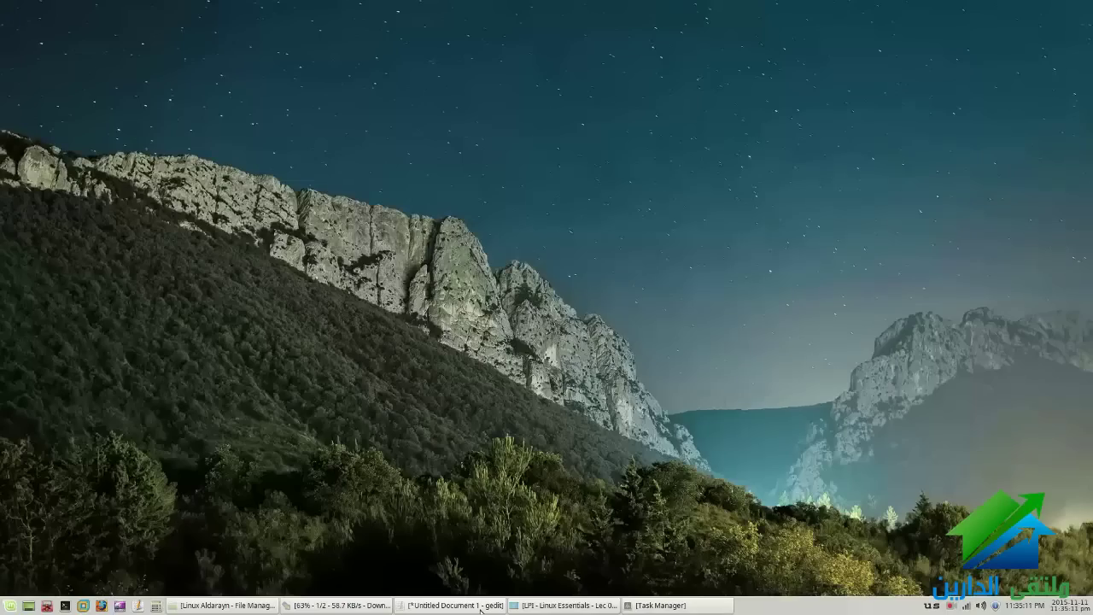
left_click(29, 606)
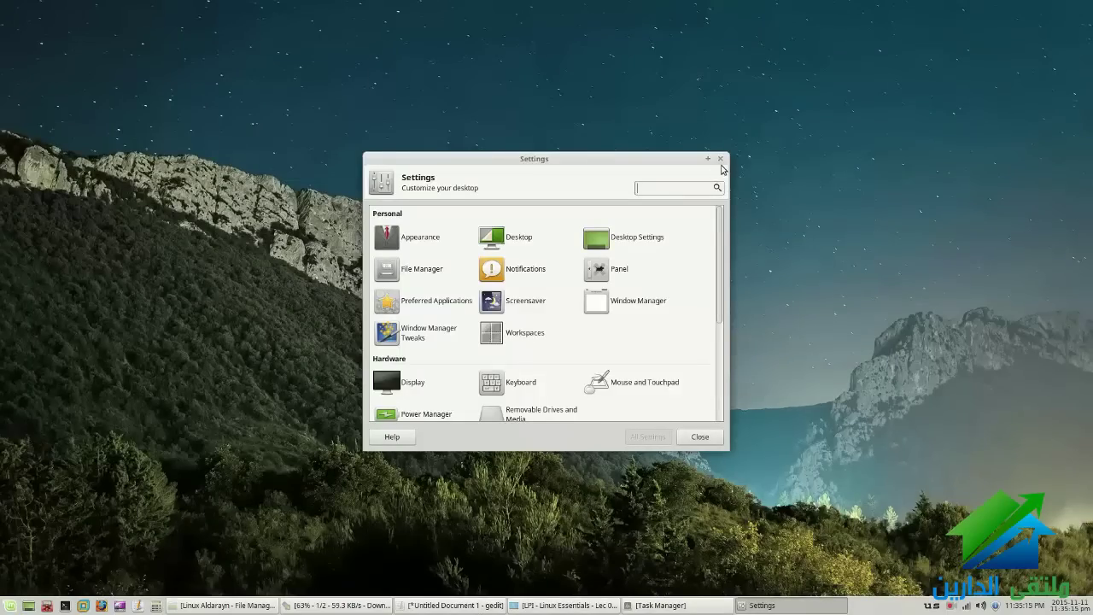
left_click(707, 158)
key("alt+Tab")
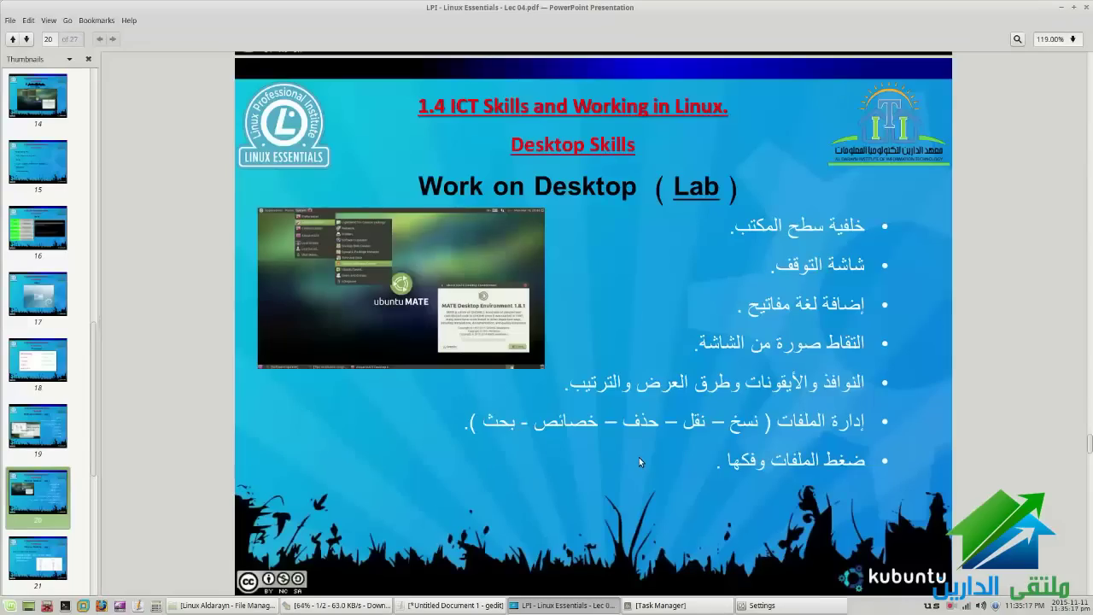
On slide 20, select the windows-and-icons and file-management bullet lines, then clear the selection
scroll(639, 457, "down", 3)
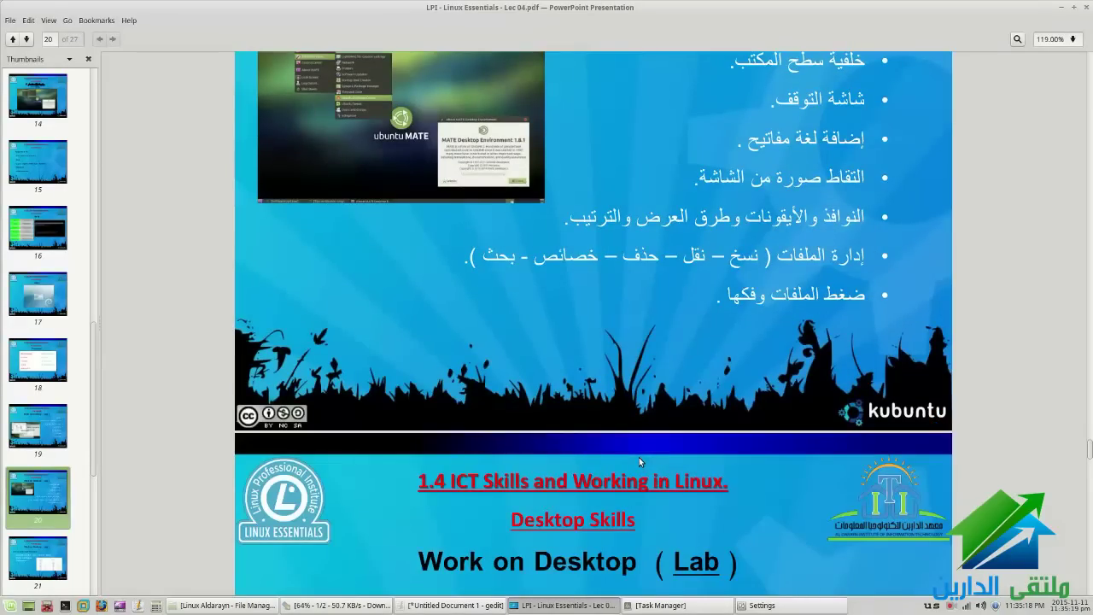
scroll(638, 457, "up", 4)
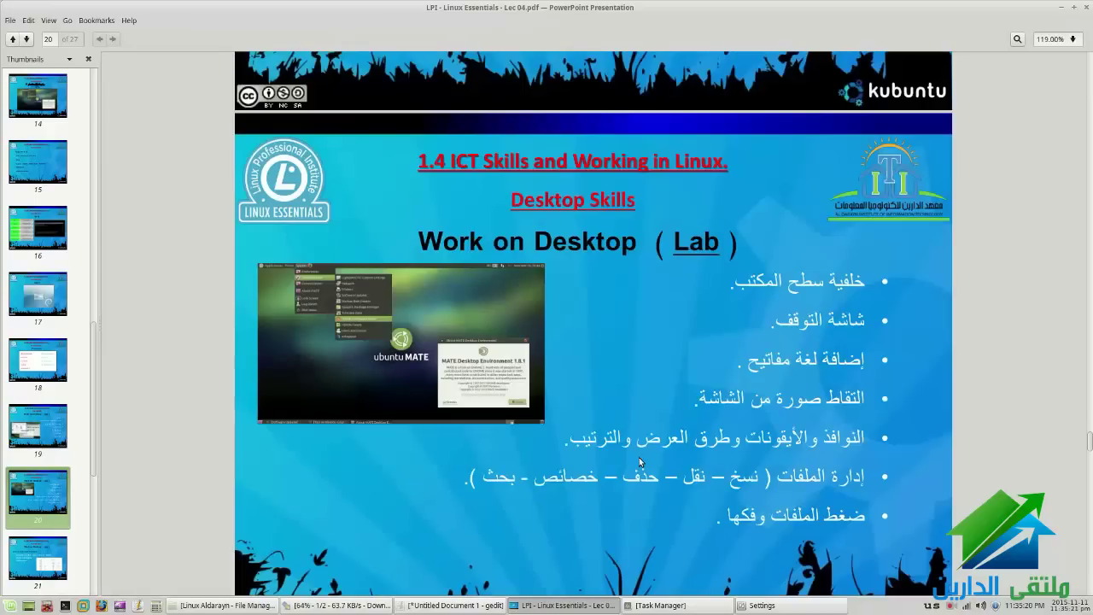
scroll(777, 442, "up", 1)
triple_click(805, 495)
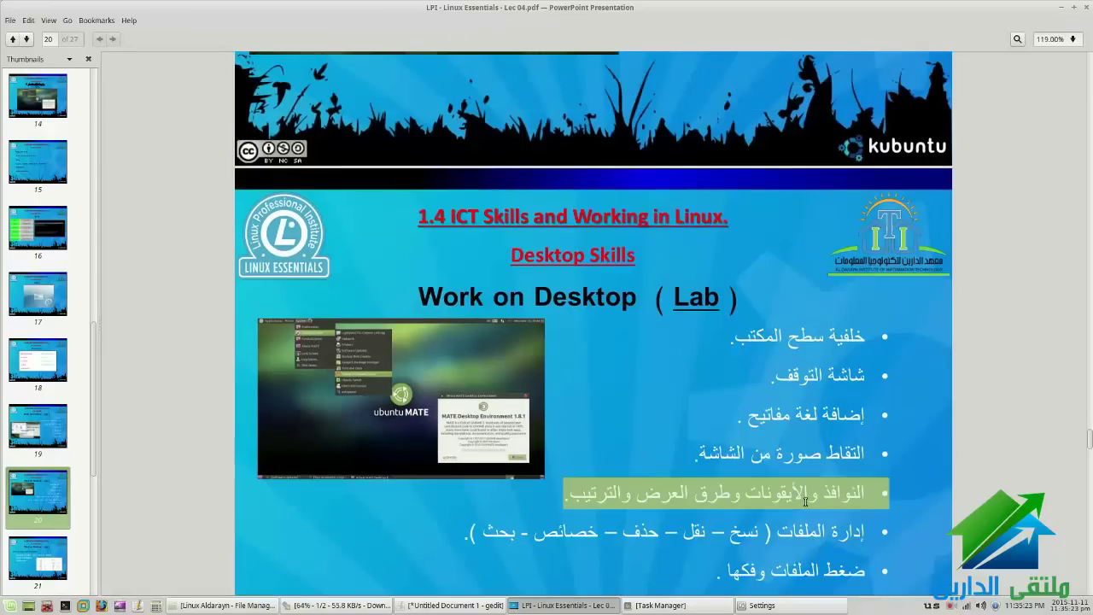
triple_click(717, 534)
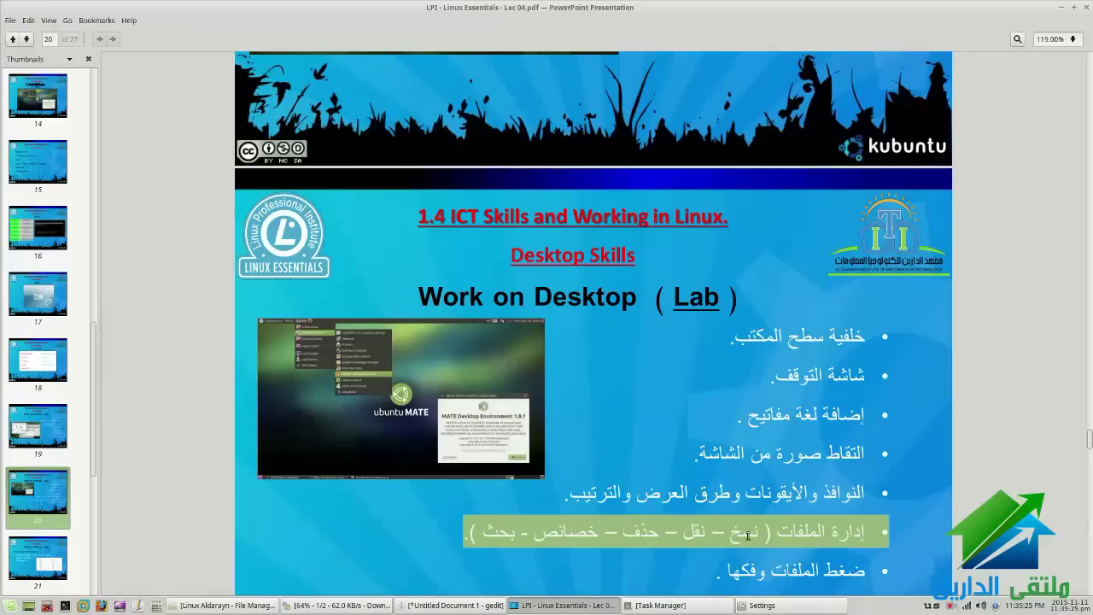
left_click(802, 537)
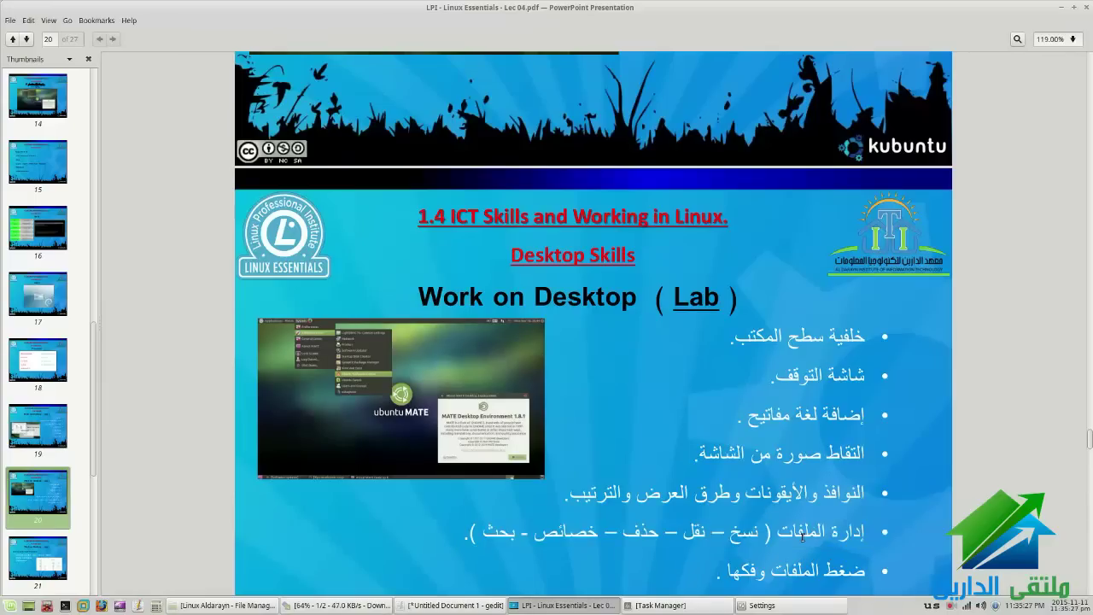
key("alt+Tab")
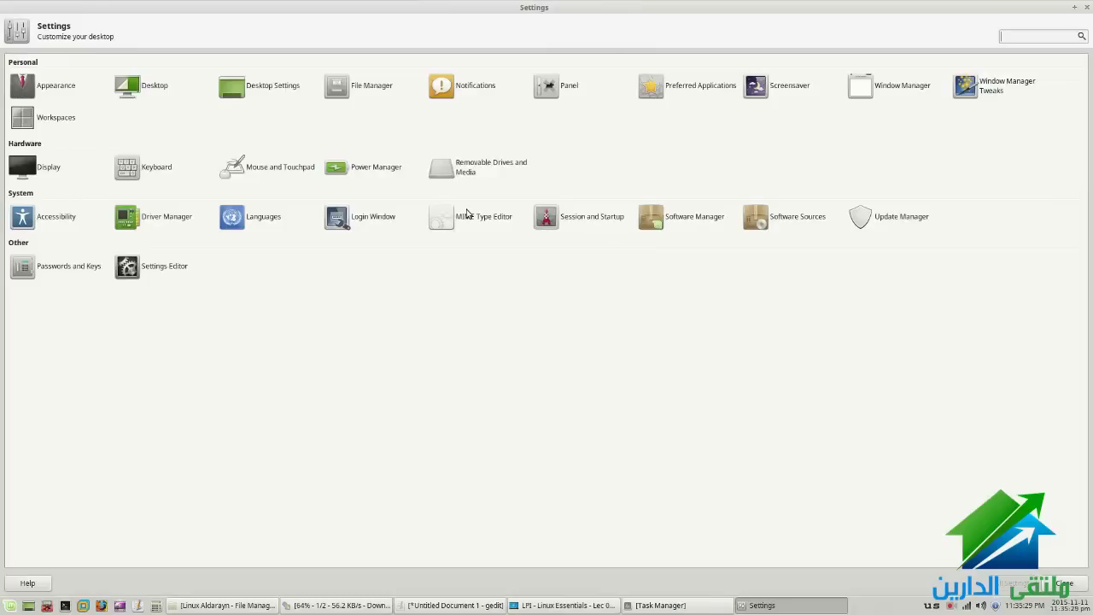
left_click(54, 84)
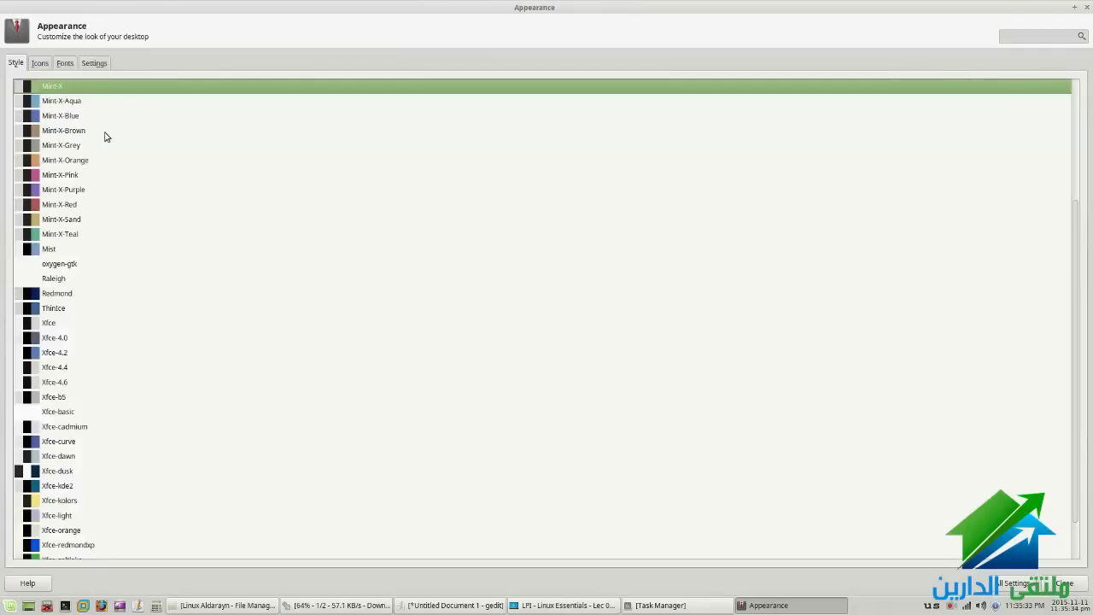
left_click(1016, 583)
left_click(142, 89)
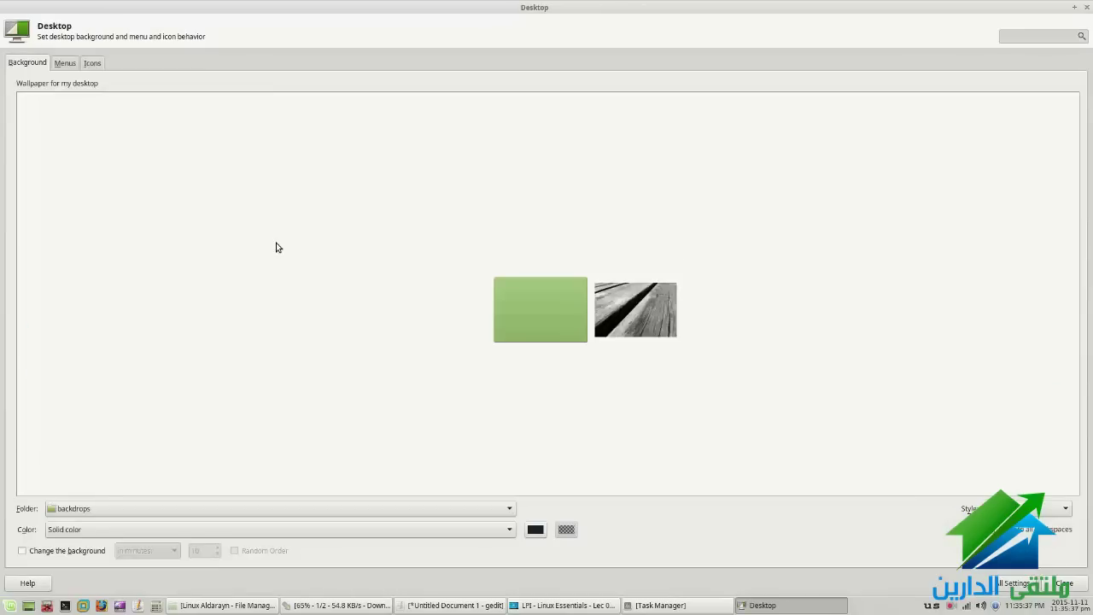
left_click(1016, 582)
left_click(270, 87)
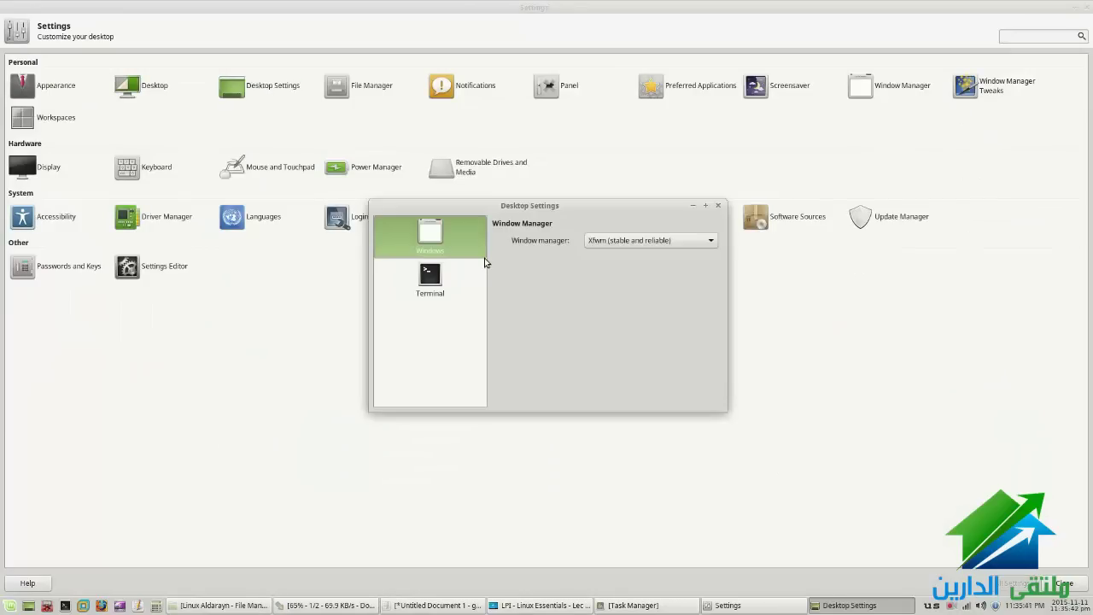
left_click(471, 280)
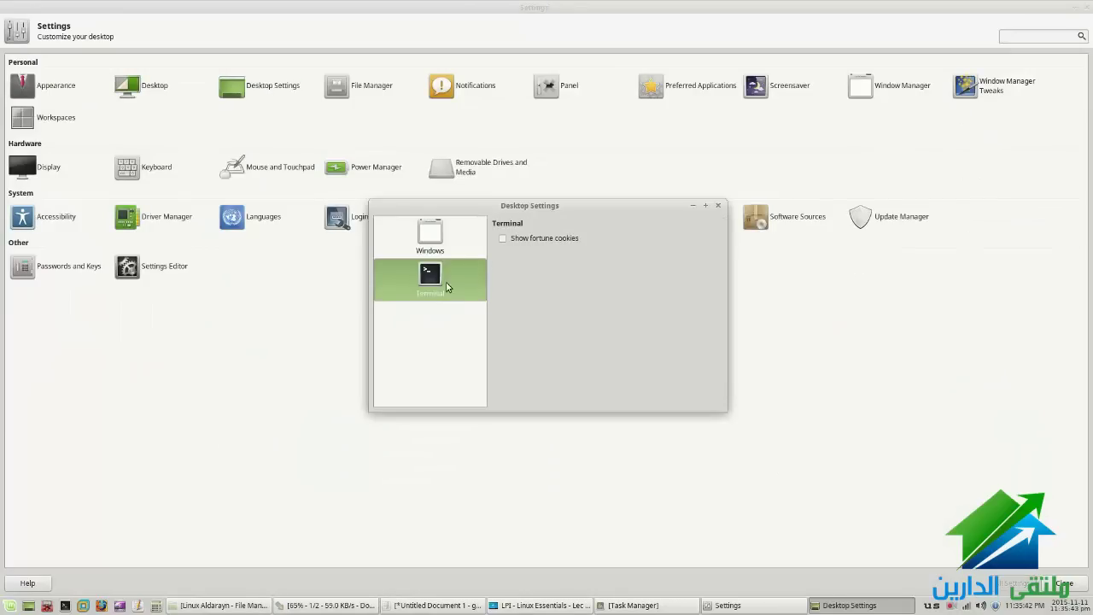
left_click(718, 206)
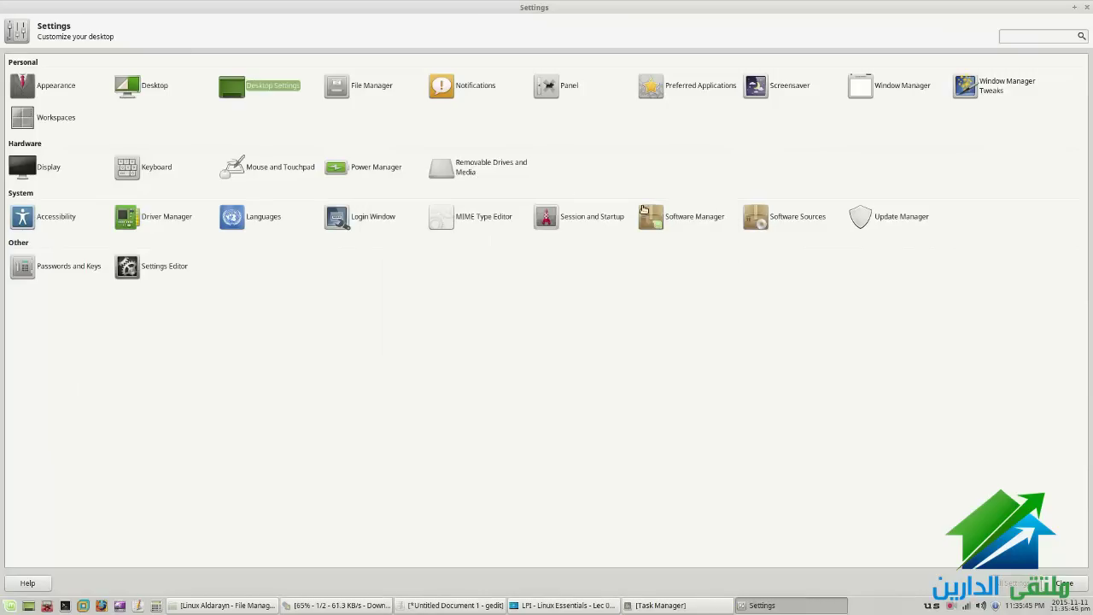
left_click(374, 87)
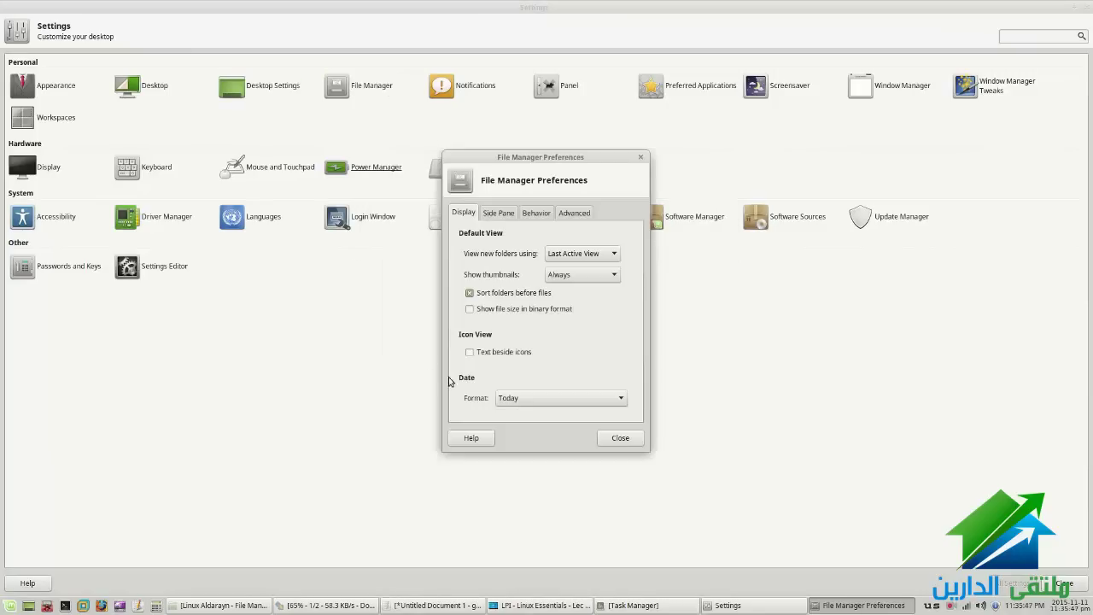
left_click(620, 438)
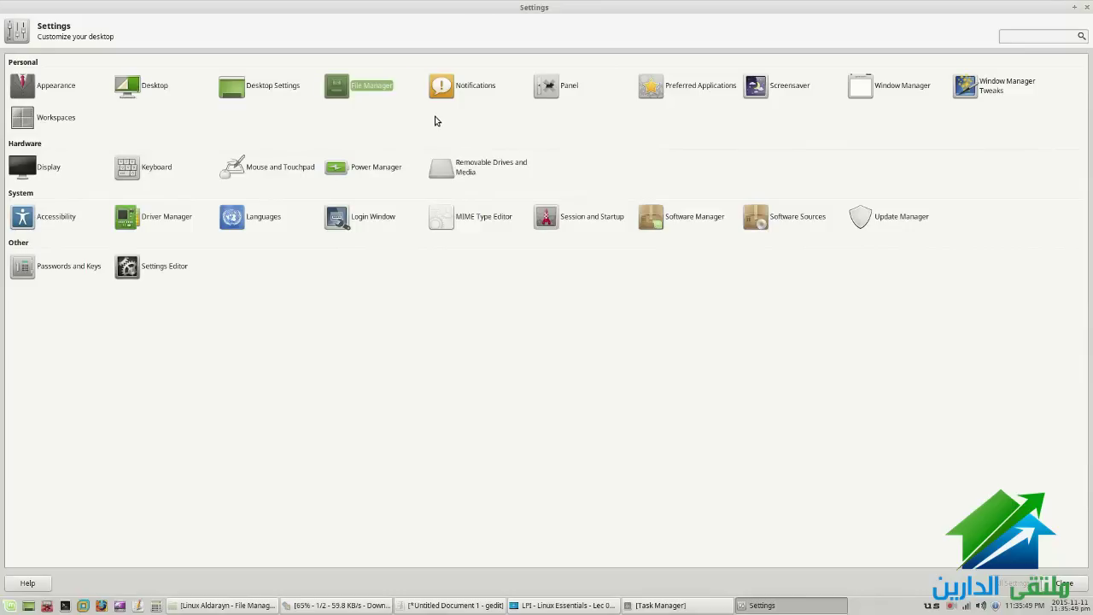
left_click(678, 88)
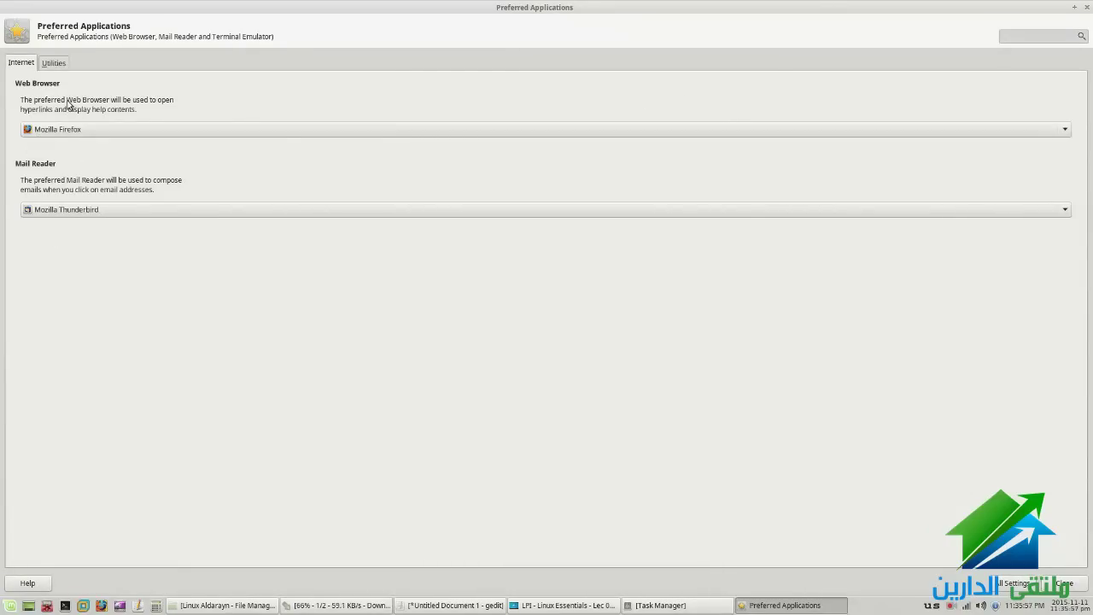
left_click(54, 67)
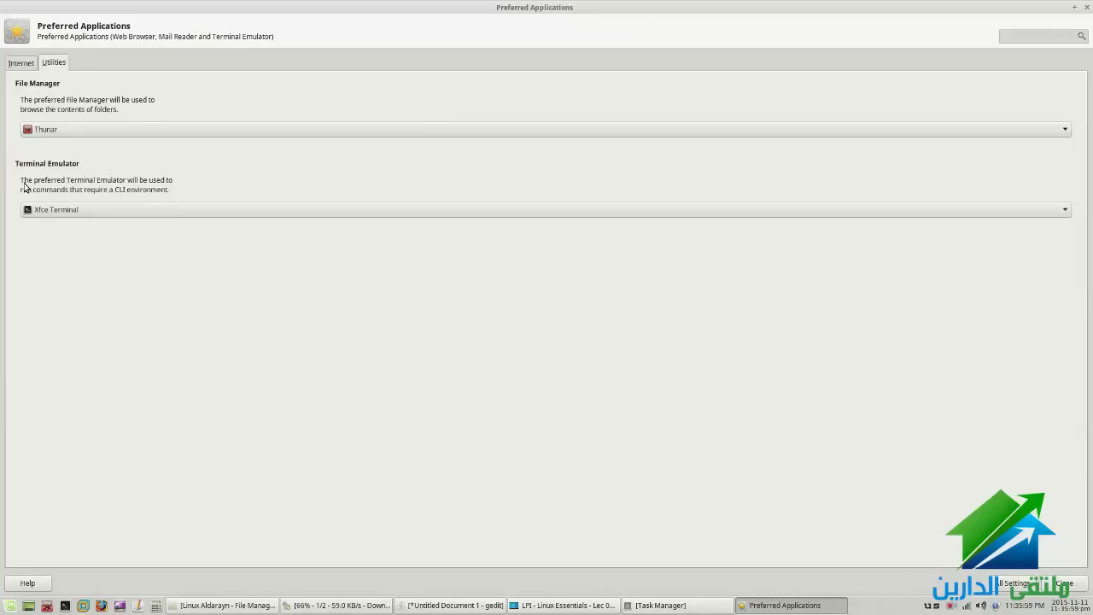
left_click(1012, 583)
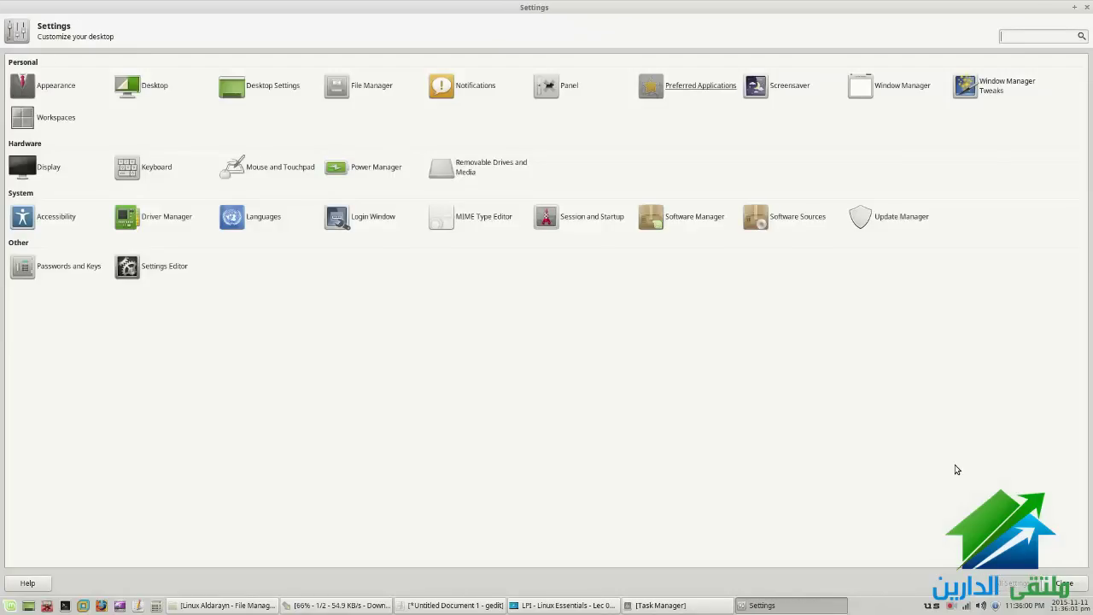
Browse the Window Manager keyboard shortcuts, test Ctrl+D show desktop, and return to All Settings
left_click(895, 88)
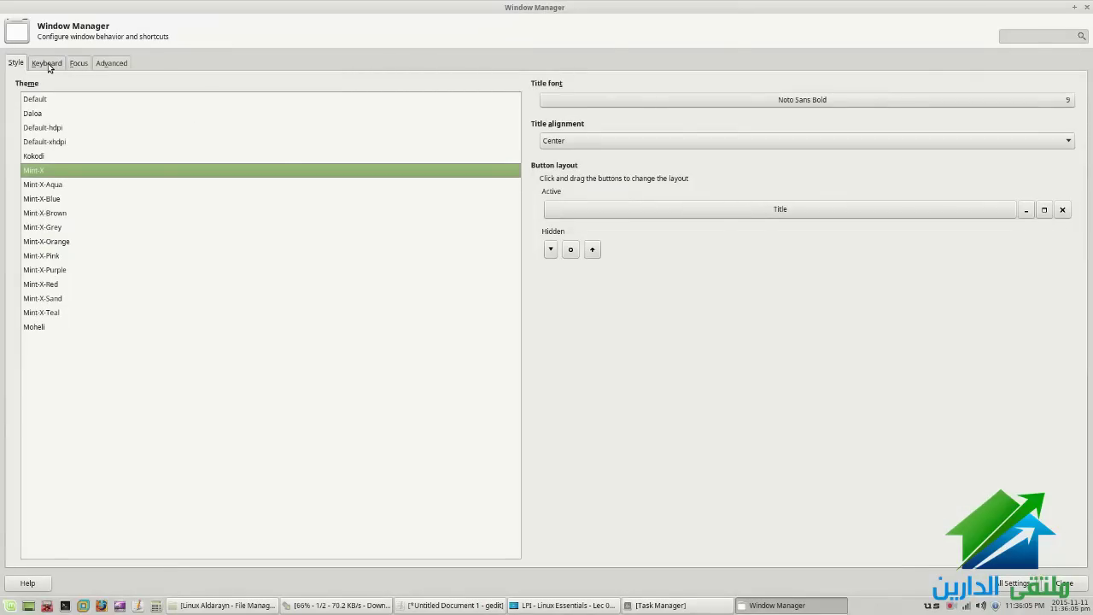
left_click(48, 65)
scroll(91, 307, "down", 5)
scroll(96, 322, "down", 4)
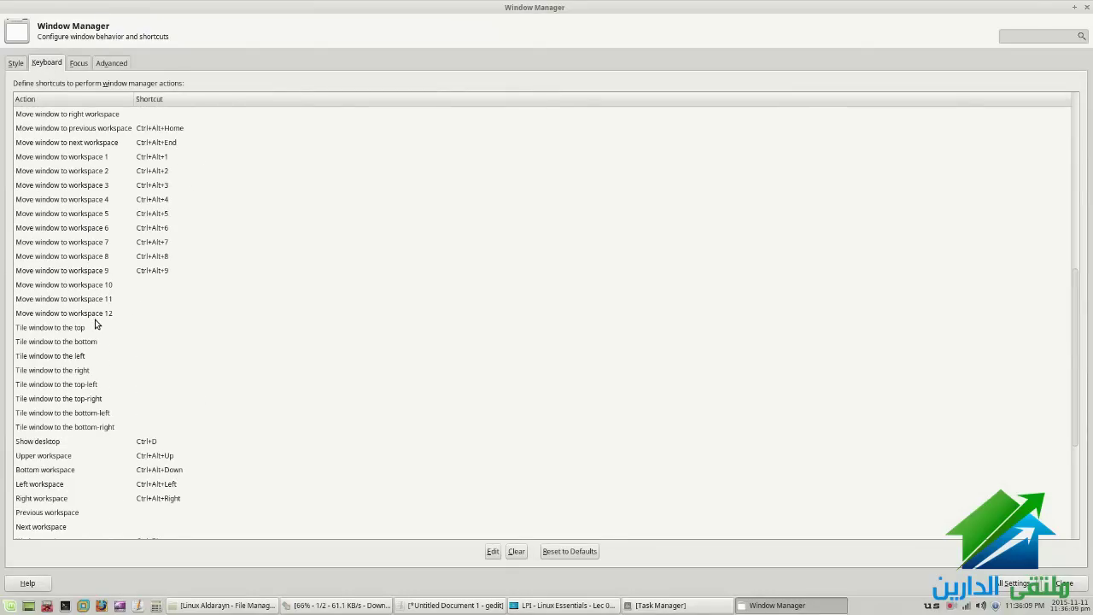
key("ctrl+d")
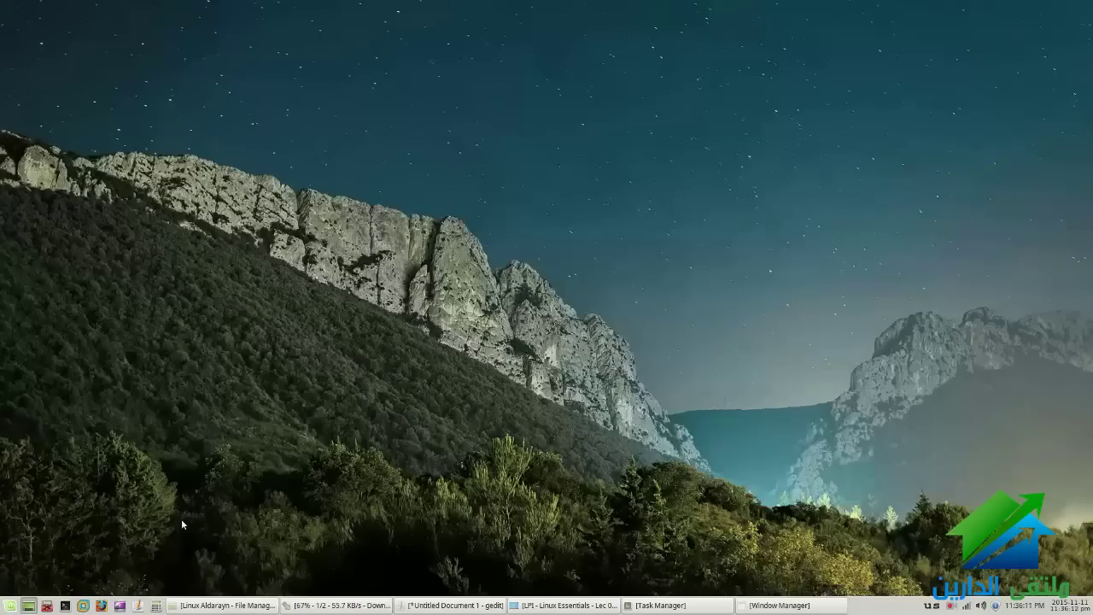
key("ctrl+d")
scroll(163, 381, "down", 4)
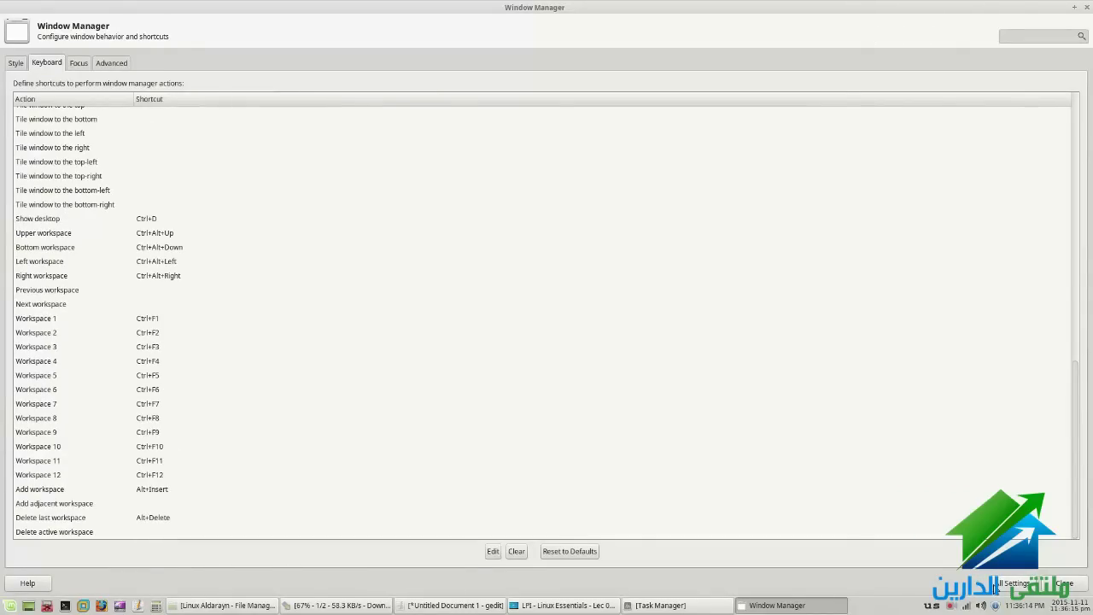
left_click(995, 586)
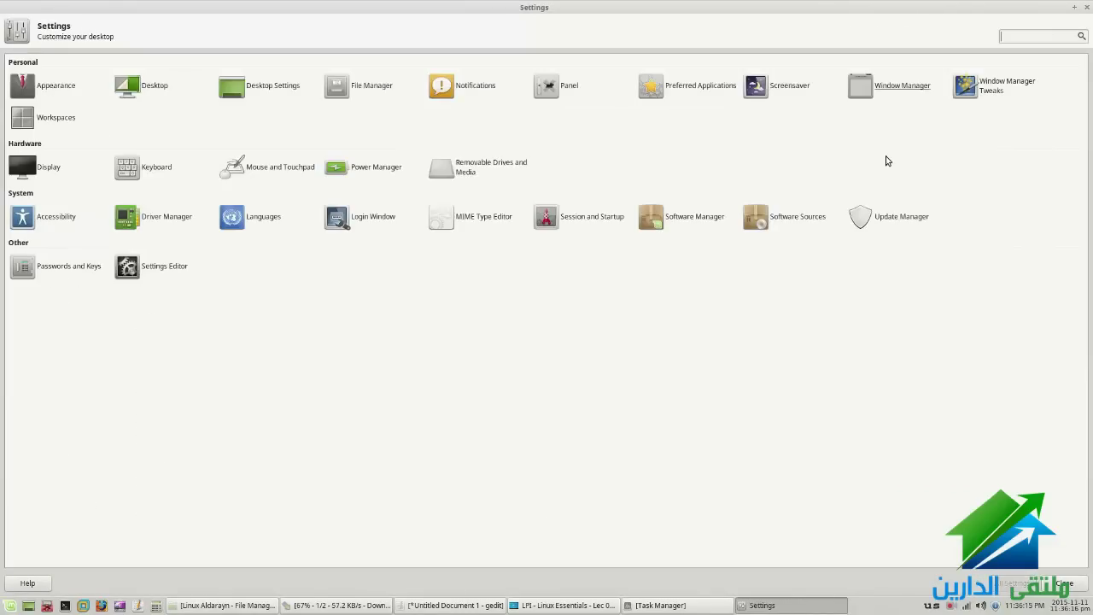
Browse the Window Manager Tweaks tabs through Compositor, then open the Workspaces settings
left_click(996, 96)
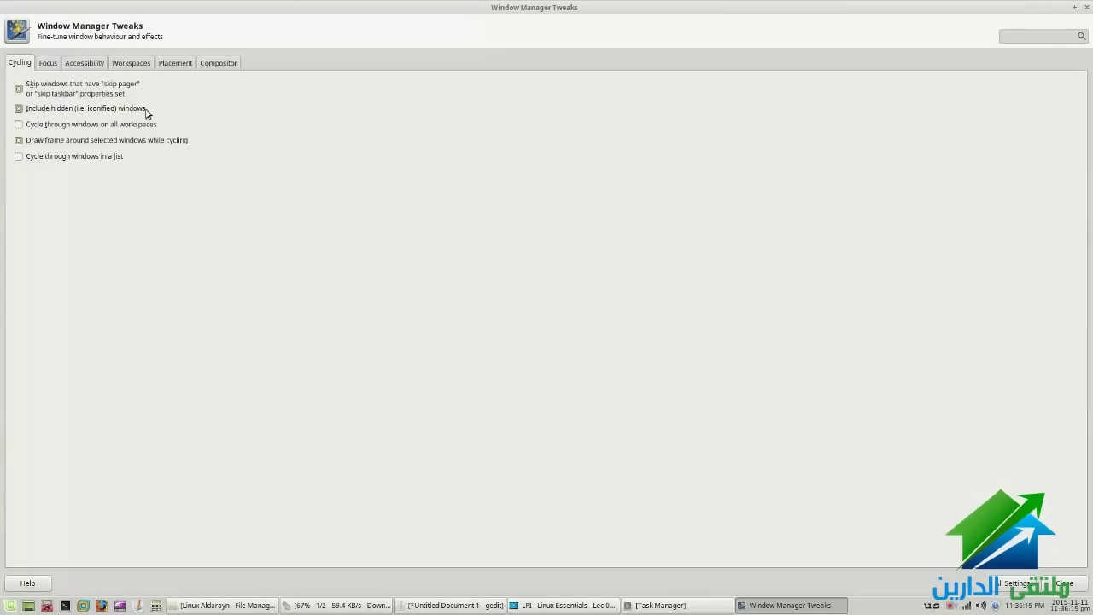
left_click(51, 64)
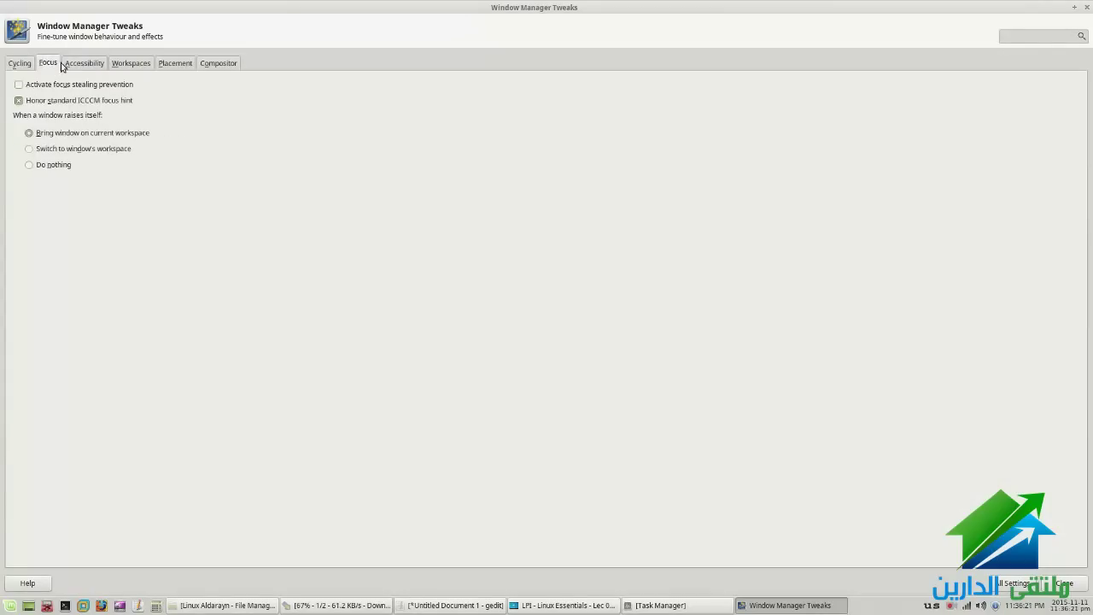
left_click(85, 65)
left_click(126, 65)
left_click(160, 65)
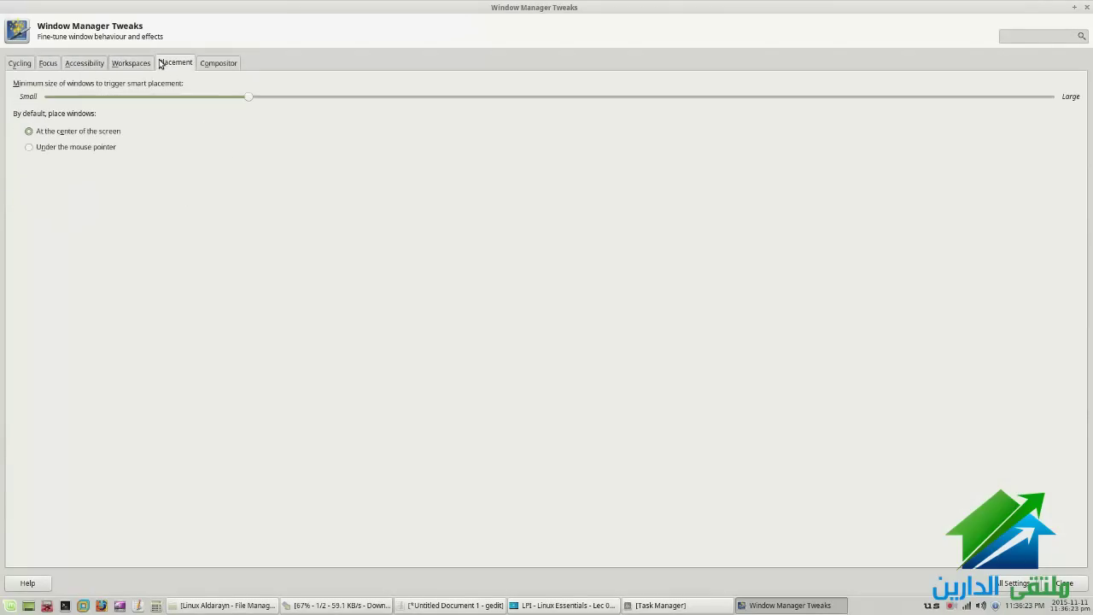
left_click(219, 64)
left_click(1014, 584)
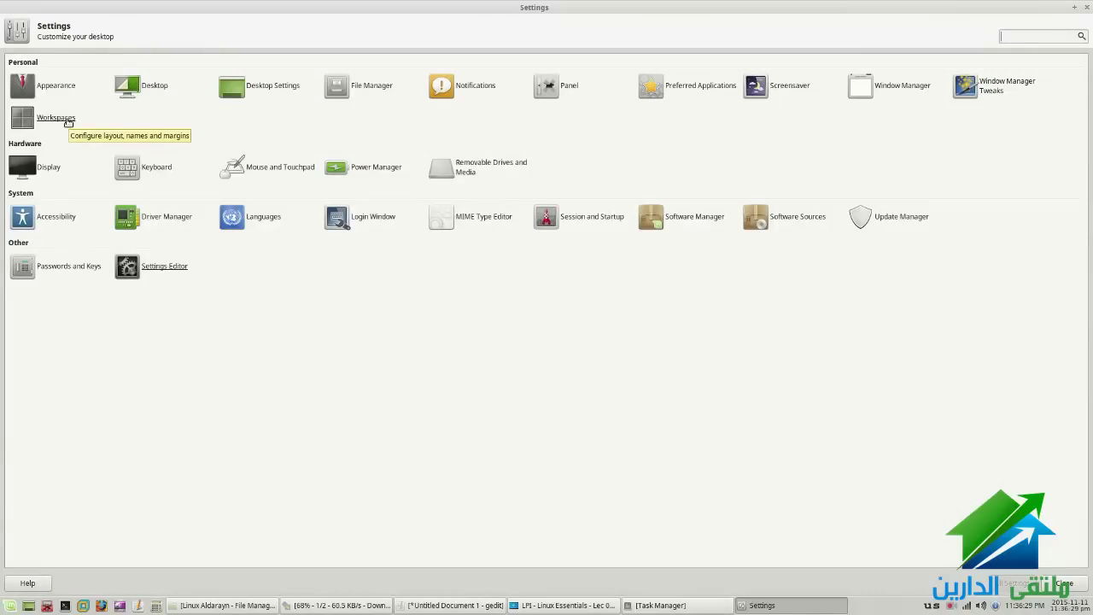
left_click(68, 122)
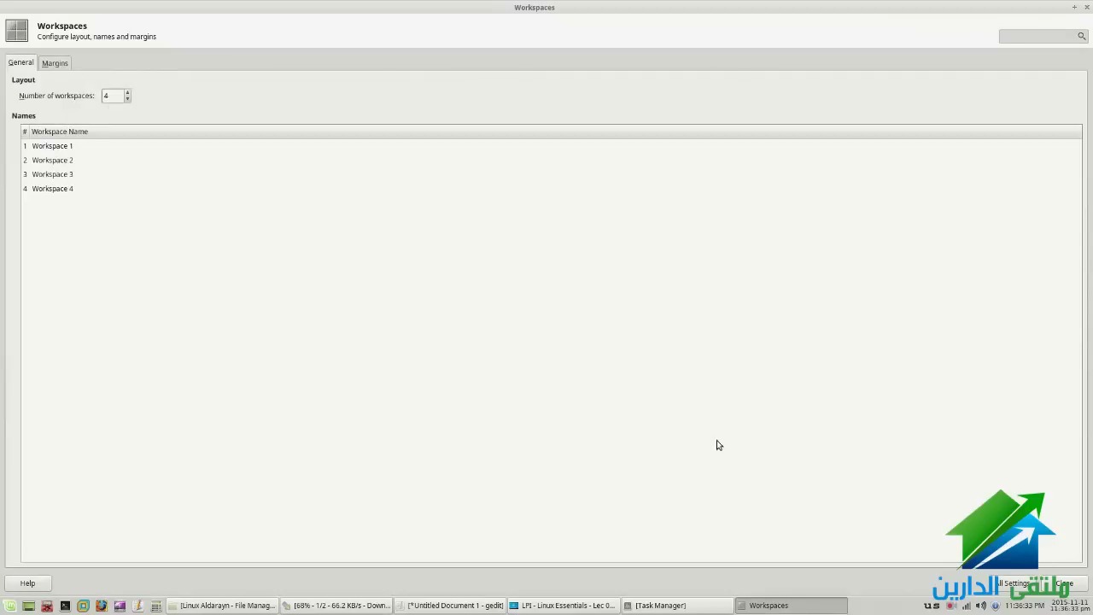
Close Workspaces and reopen Settings Manager from the applications menu, maximised
left_click(1061, 583)
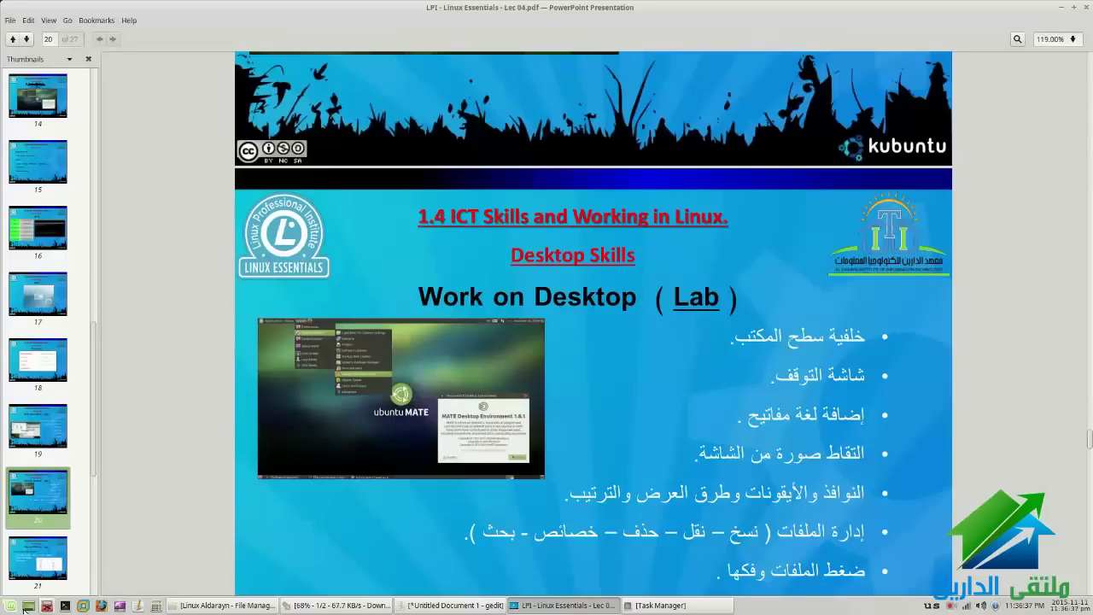
left_click(8, 604)
left_click(152, 251)
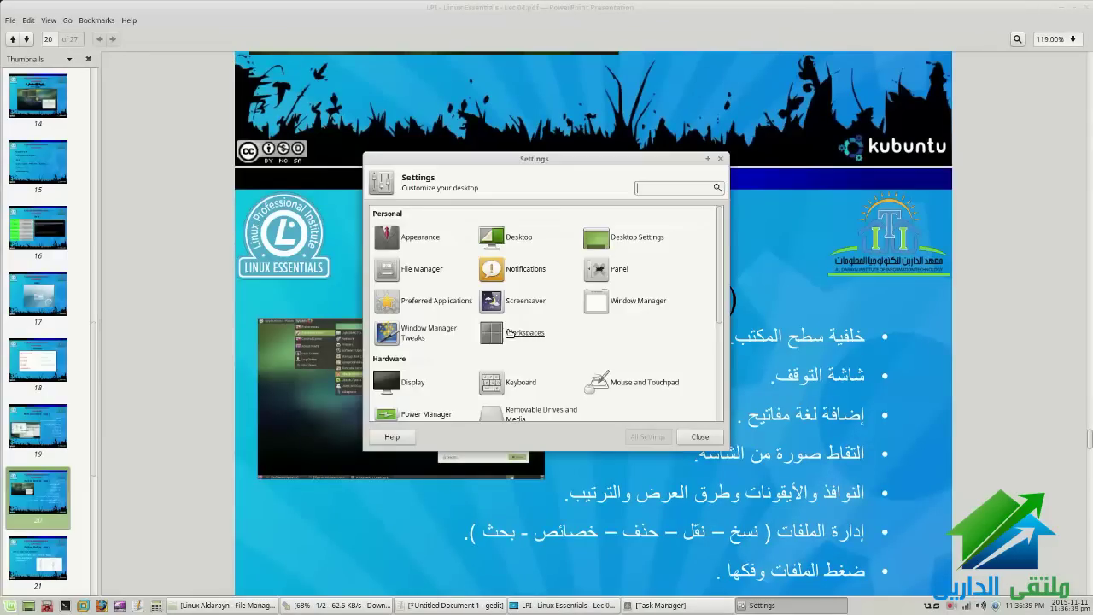
double_click(575, 162)
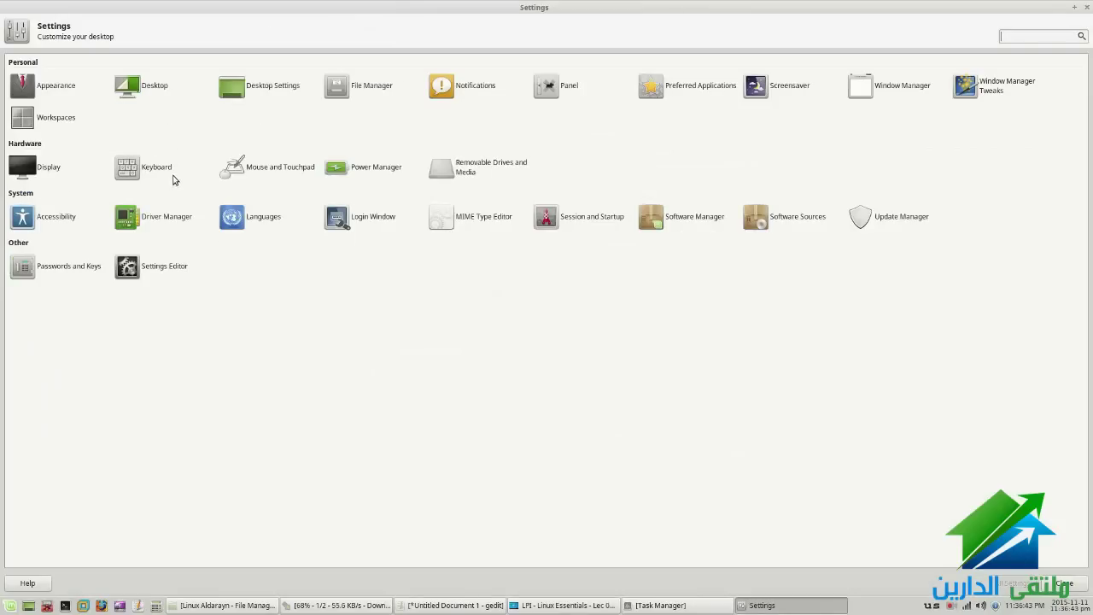
Review Power Manager tabs unchanged (buttons Do nothing, sleep Suspend, inactivity Never) and return to All Settings
left_click(394, 171)
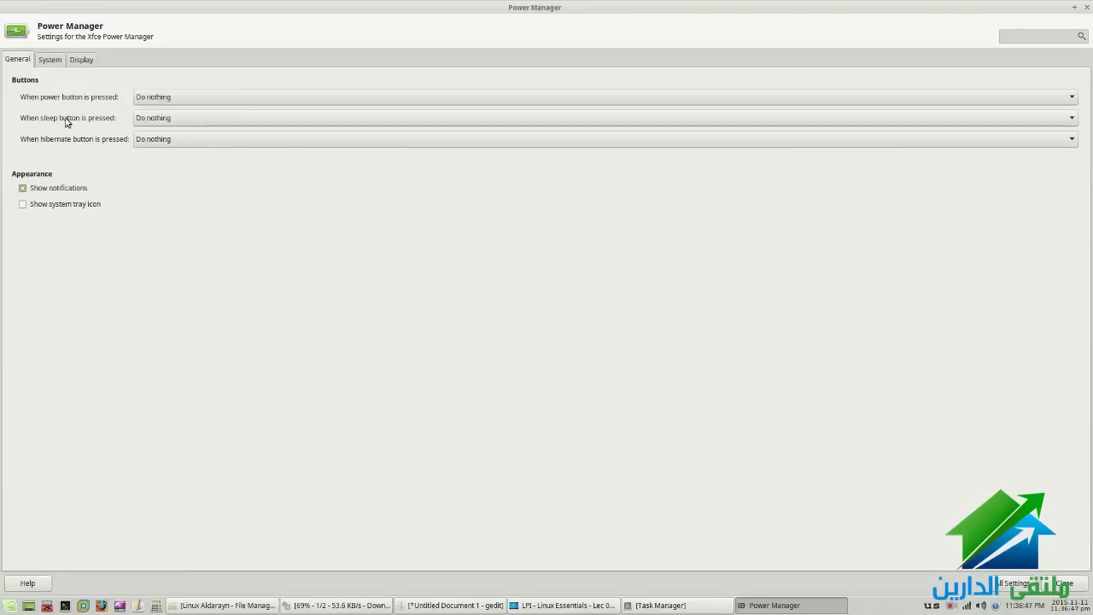
left_click(58, 64)
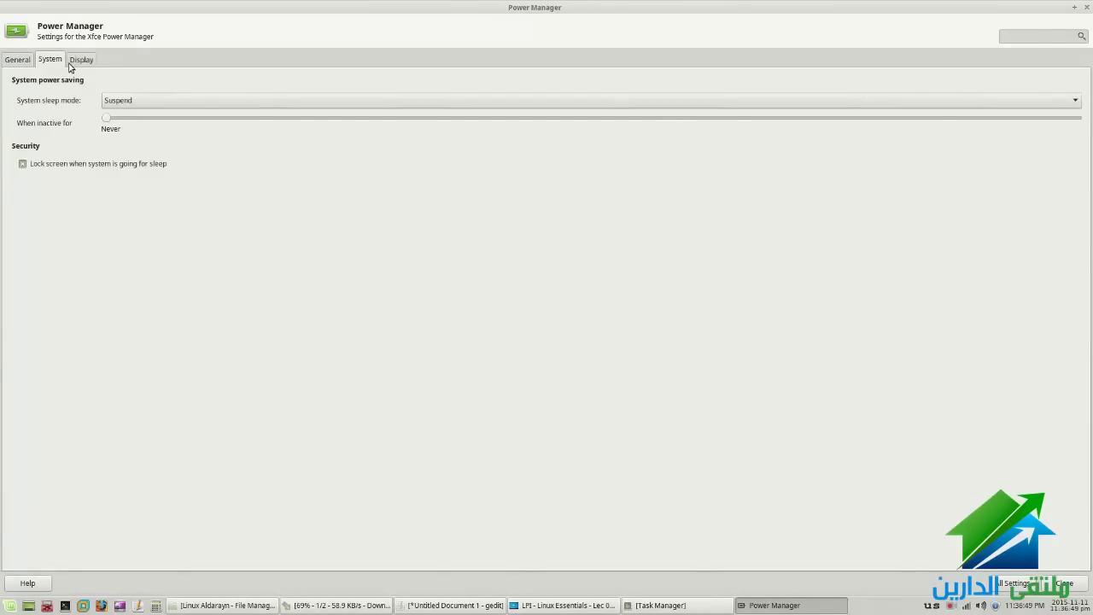
left_click(73, 65)
left_click(28, 64)
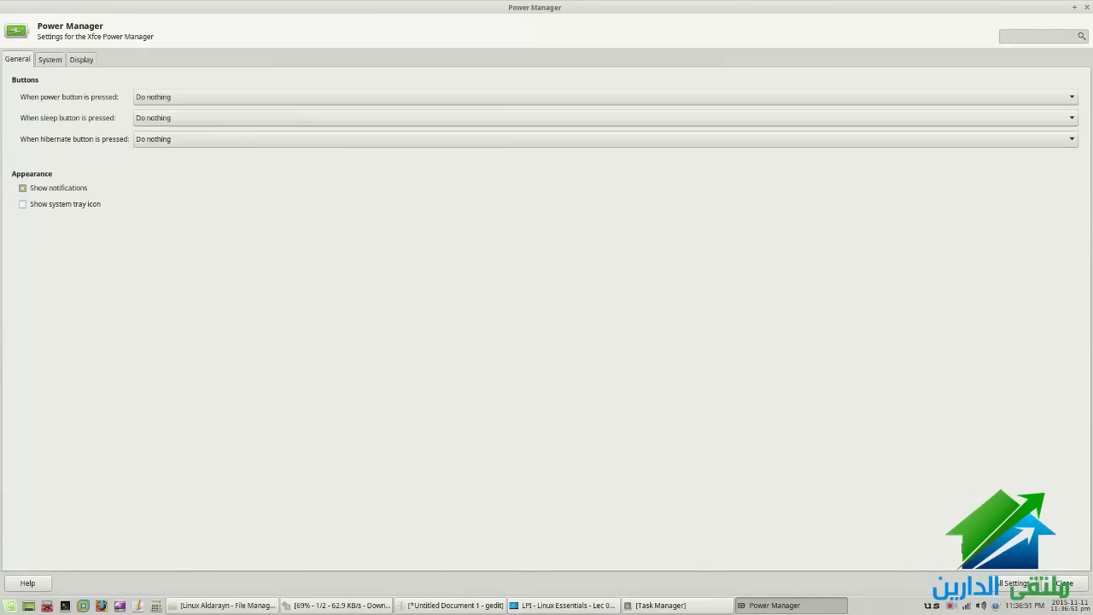
left_click(997, 584)
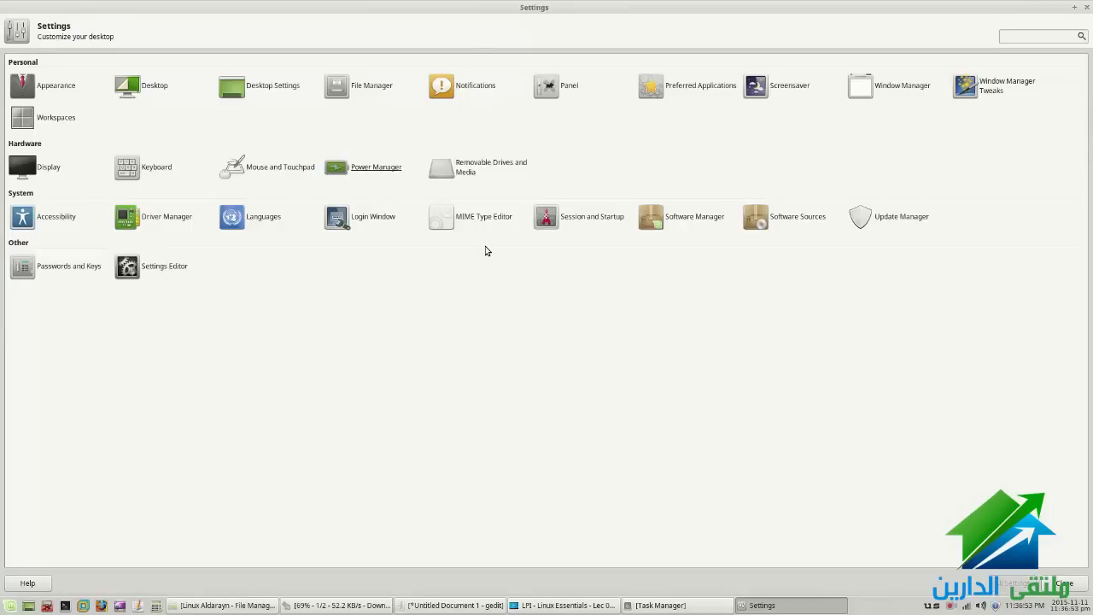
left_click(466, 167)
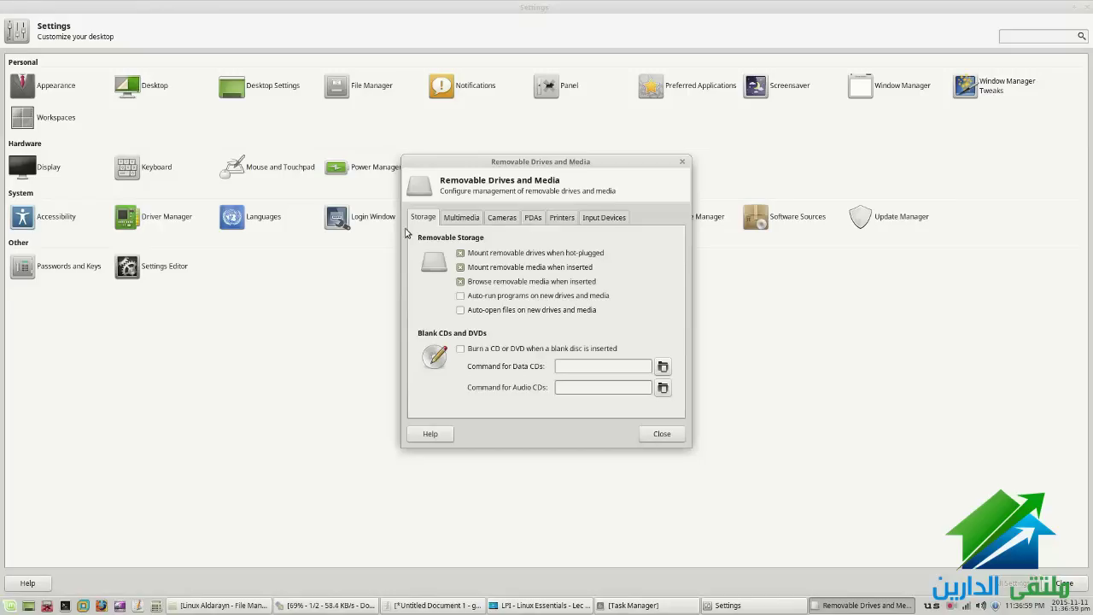
left_click(452, 218)
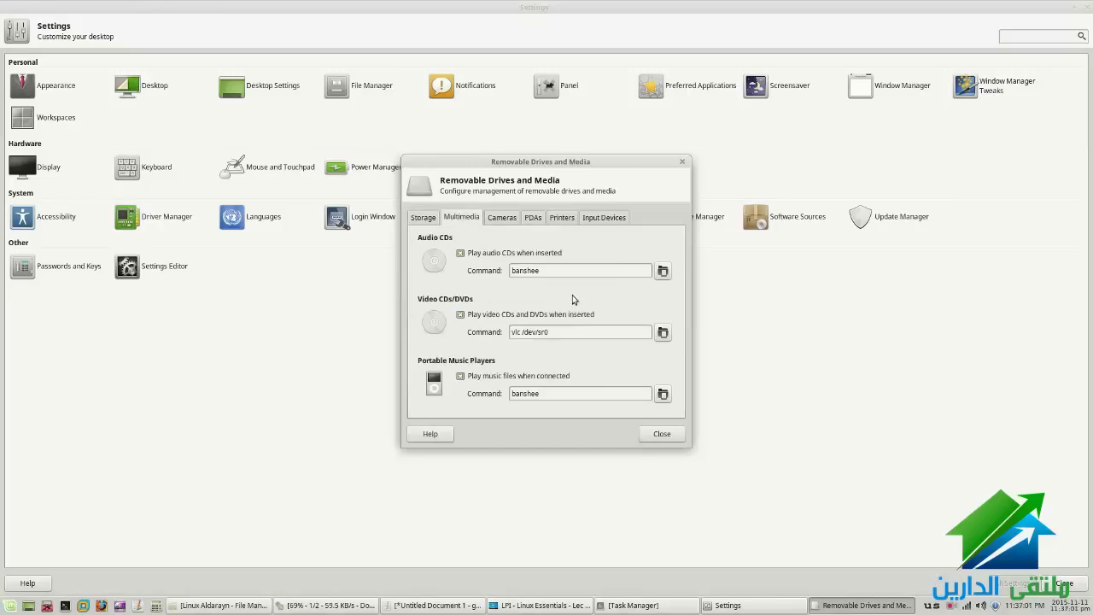
left_click(505, 218)
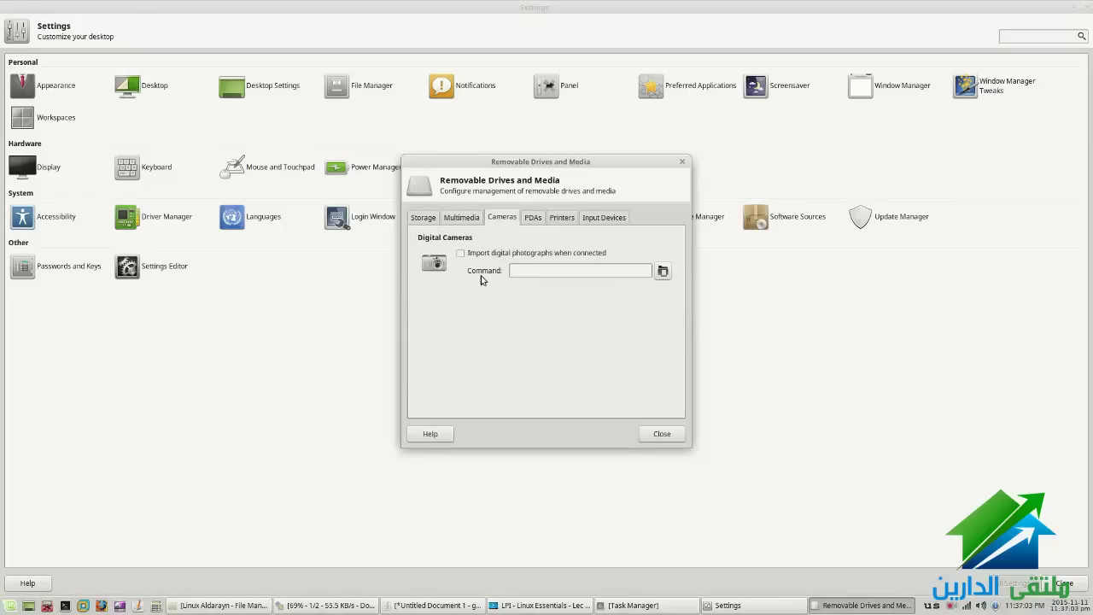
left_click(533, 219)
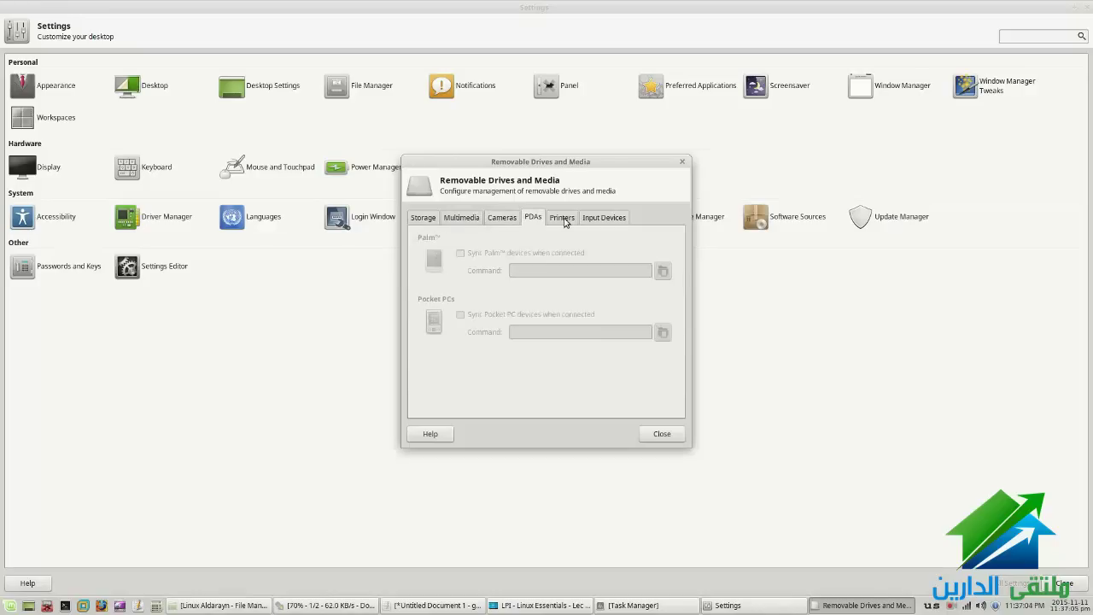
left_click(562, 218)
left_click(594, 218)
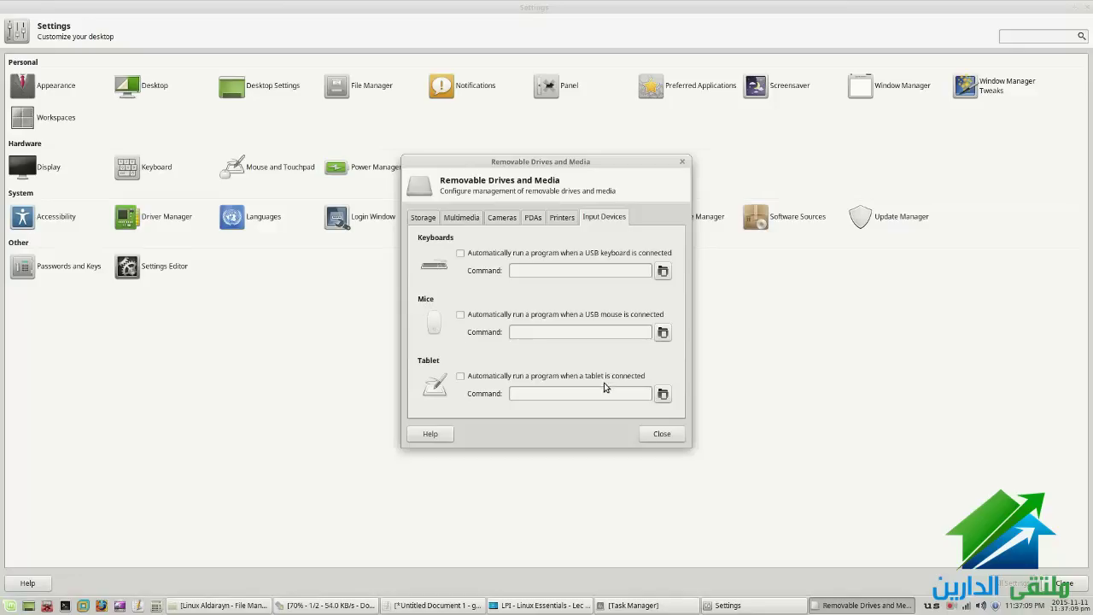
left_click(420, 217)
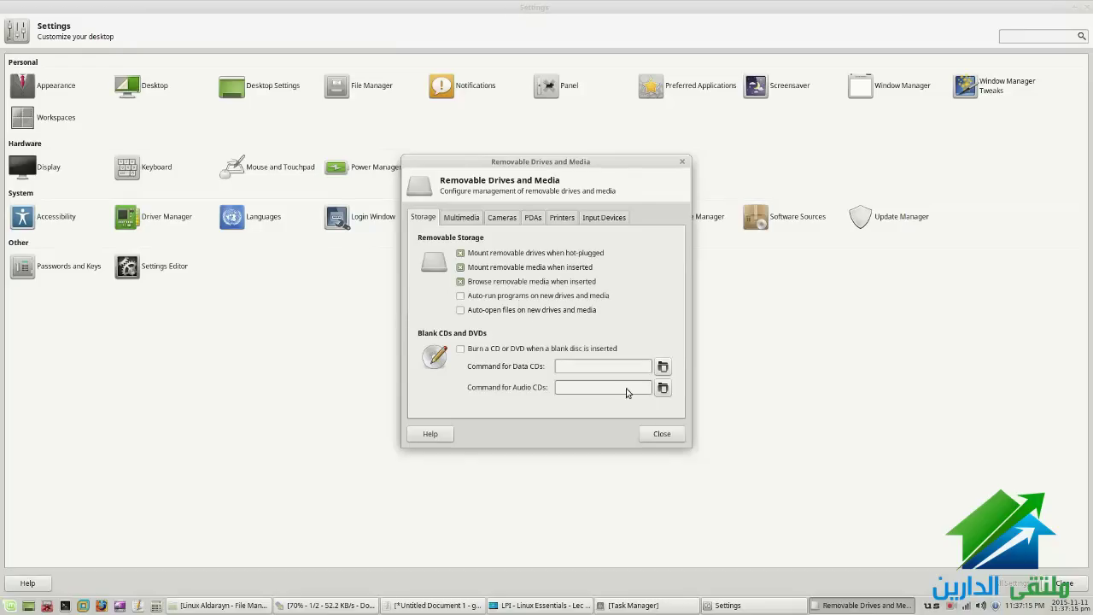
left_click(661, 434)
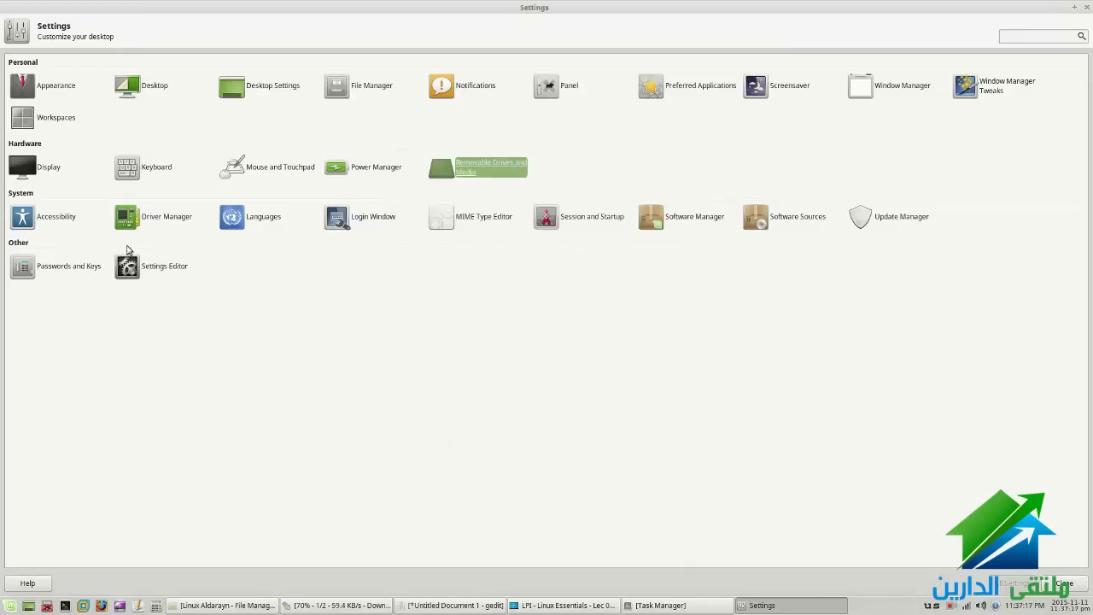
On Accessibility's Keyboard page, toggle sticky keys on then off, and enable slow keys
left_click(47, 220)
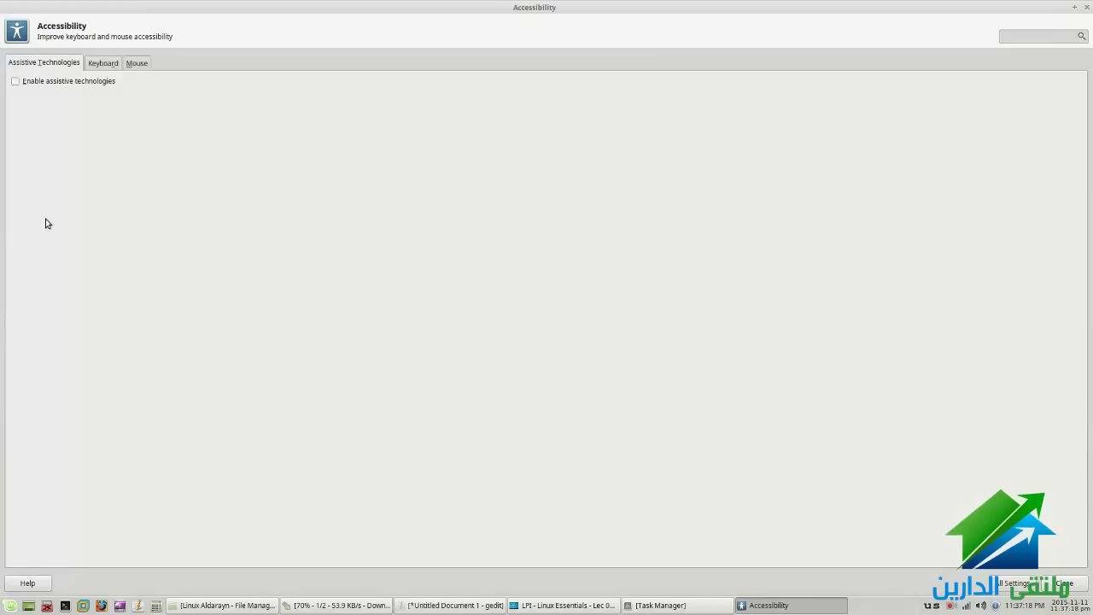
left_click(90, 65)
left_click(46, 102)
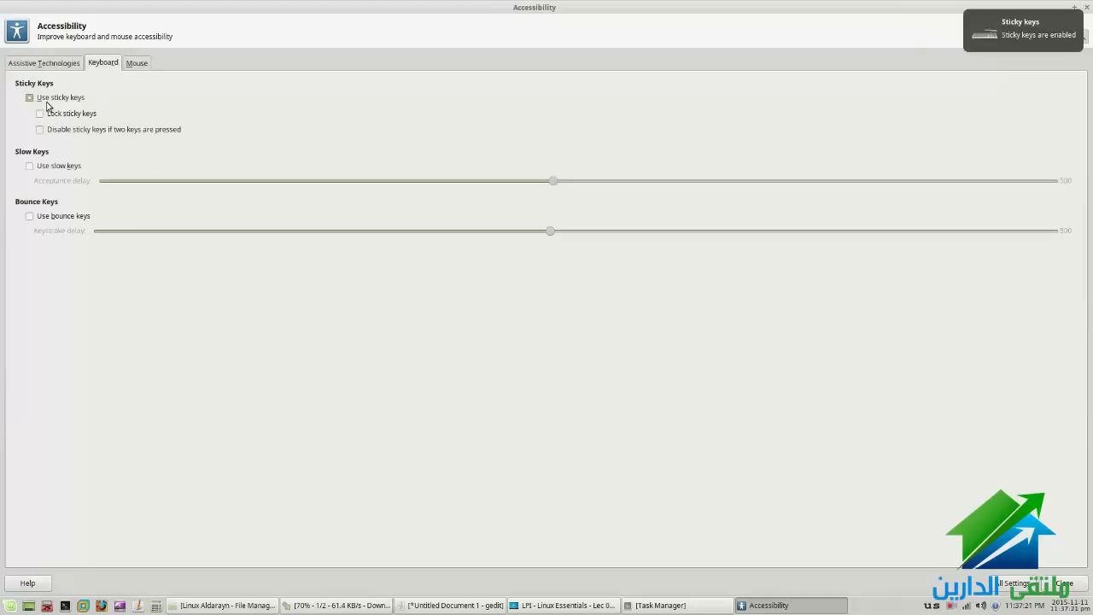
left_click(65, 103)
left_click(68, 168)
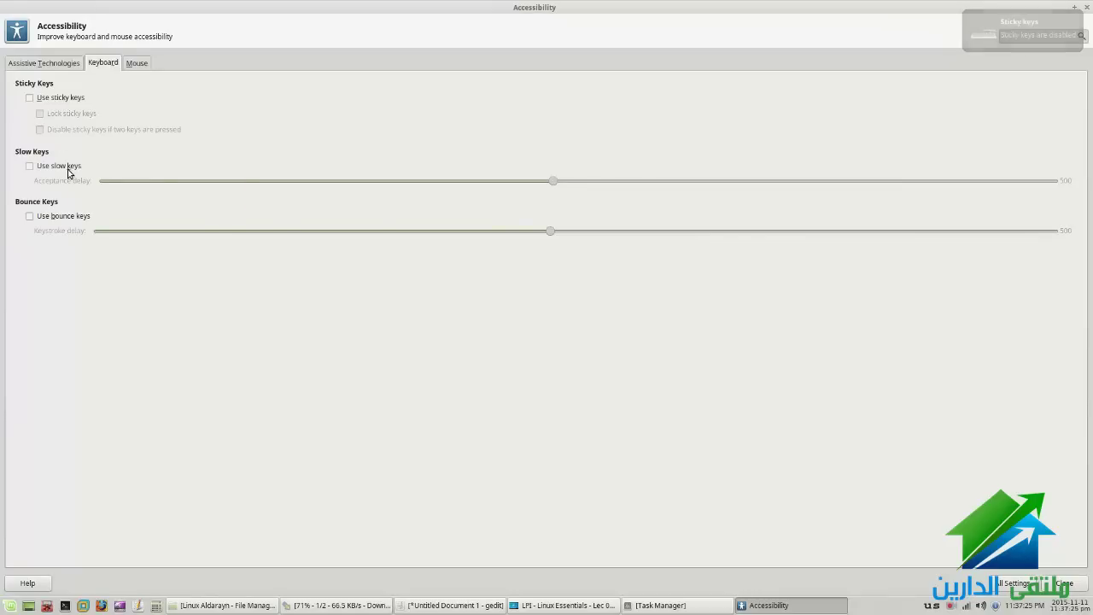
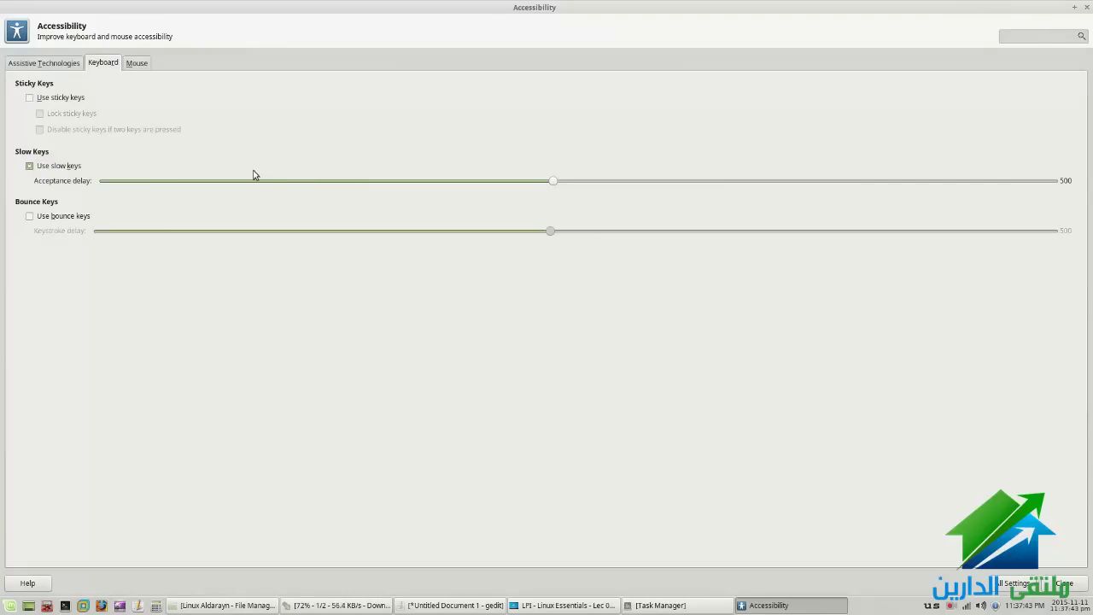
Disable slow keys, look over the Mouse and Assistive Technologies tabs, and return to All Settings
left_click(34, 165)
left_click(138, 63)
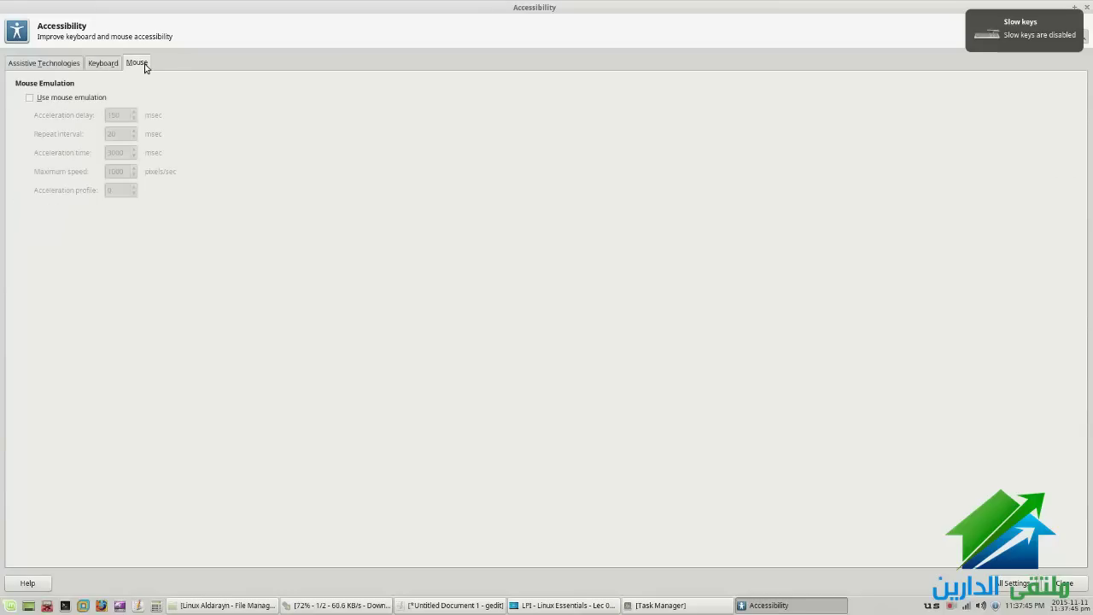
left_click(52, 64)
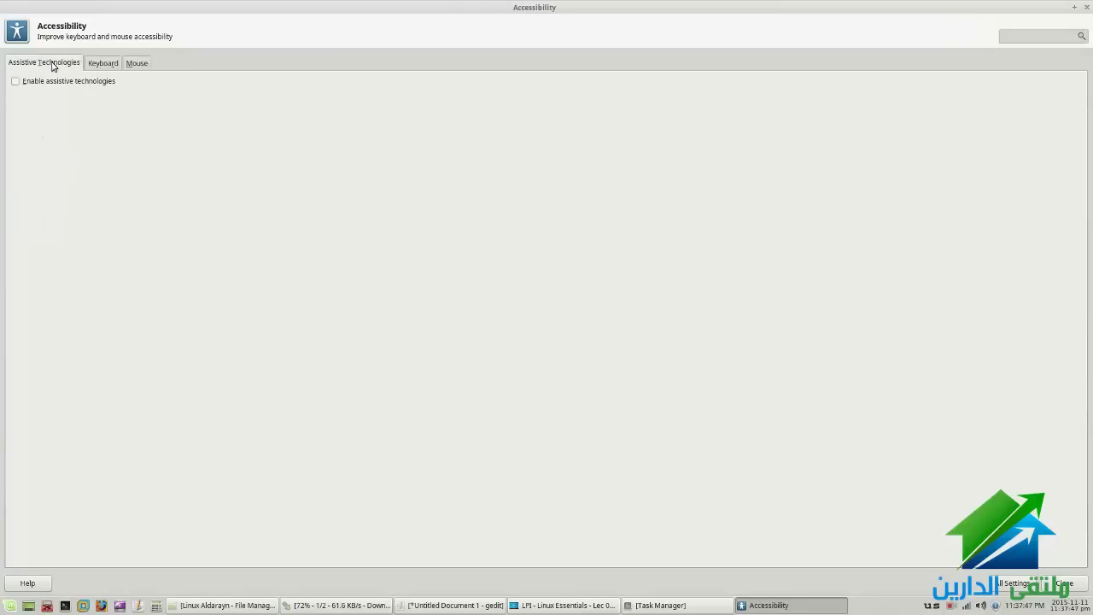
left_click(97, 64)
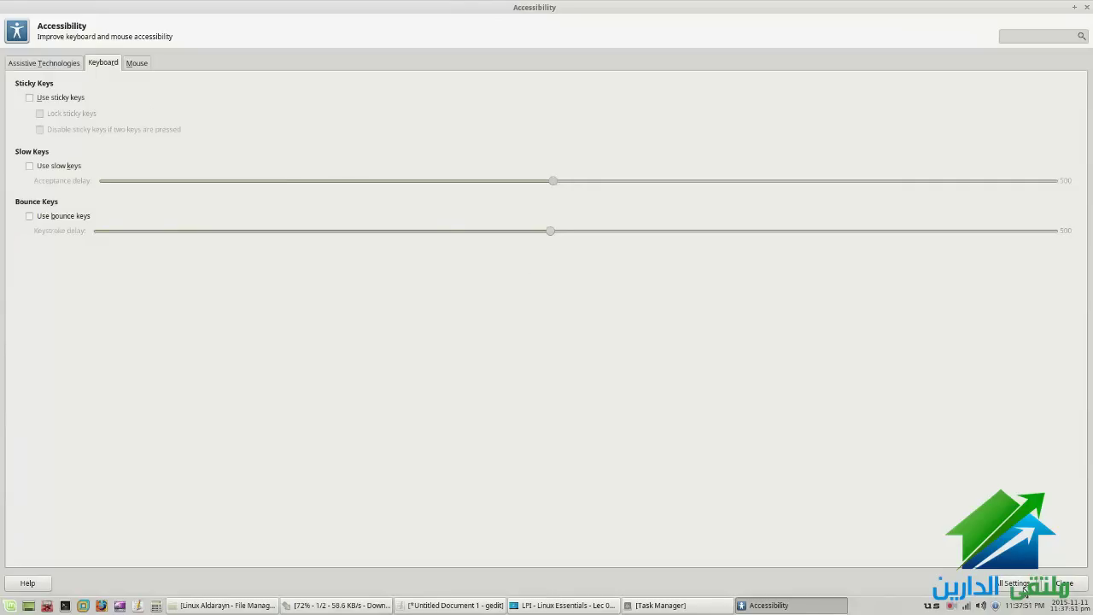
left_click(69, 64)
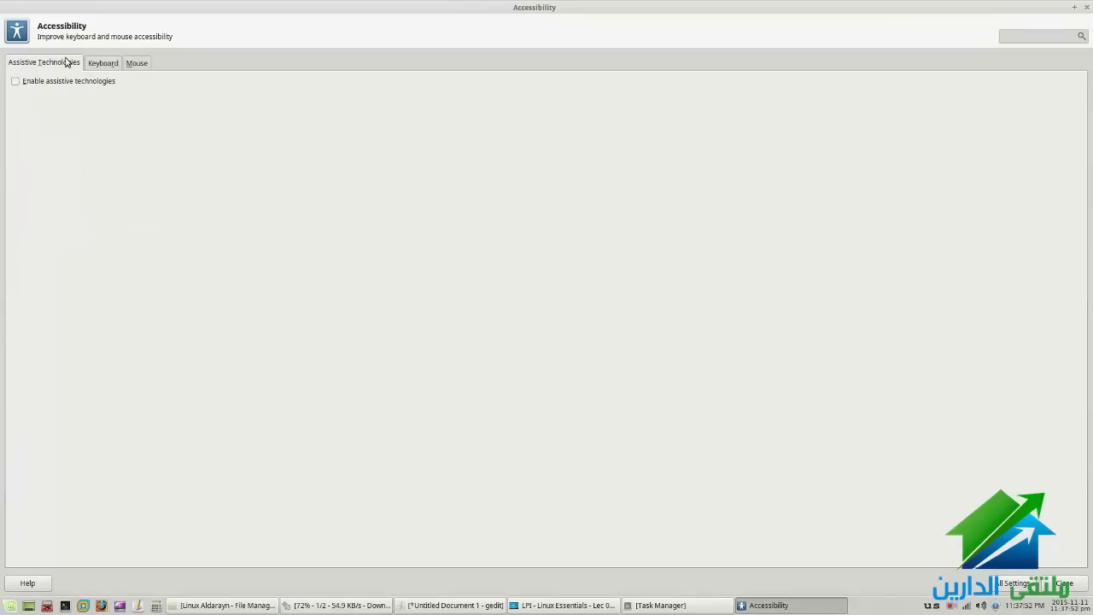
left_click(1002, 581)
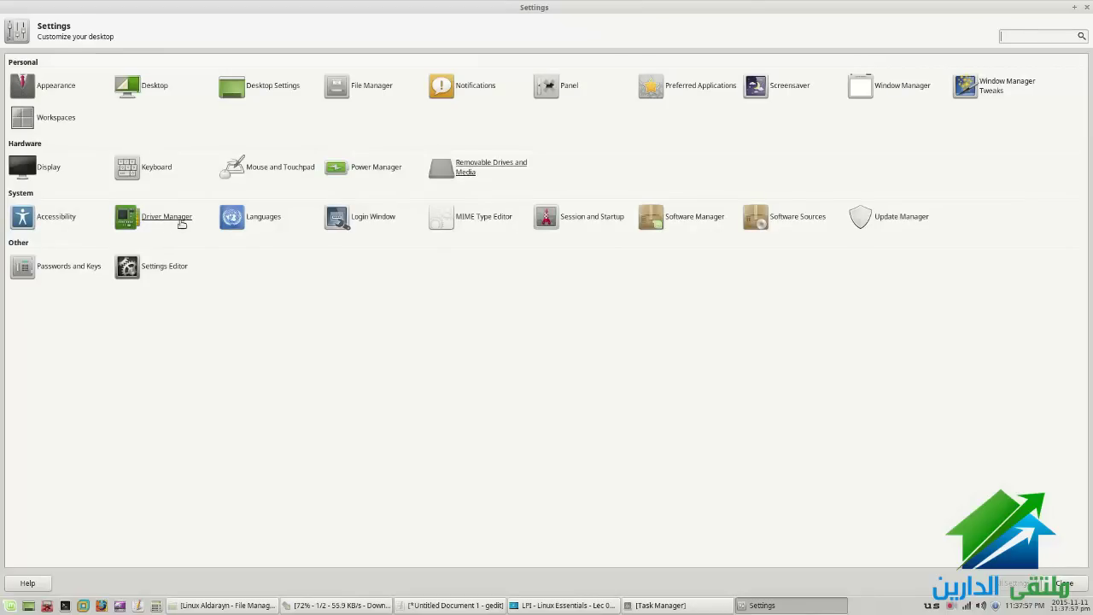
left_click(278, 217)
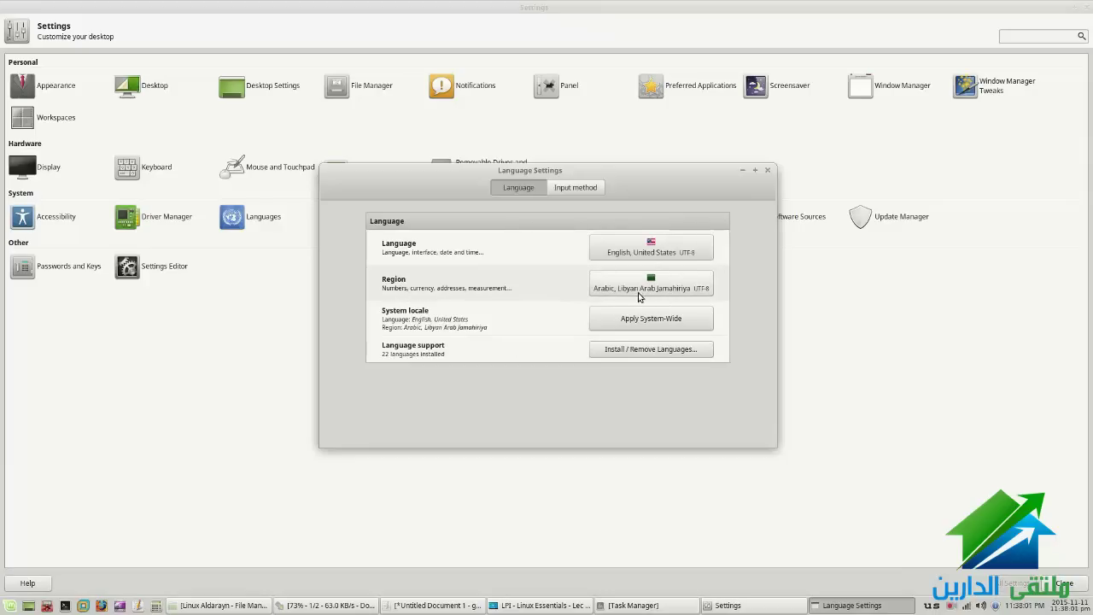
left_click(574, 189)
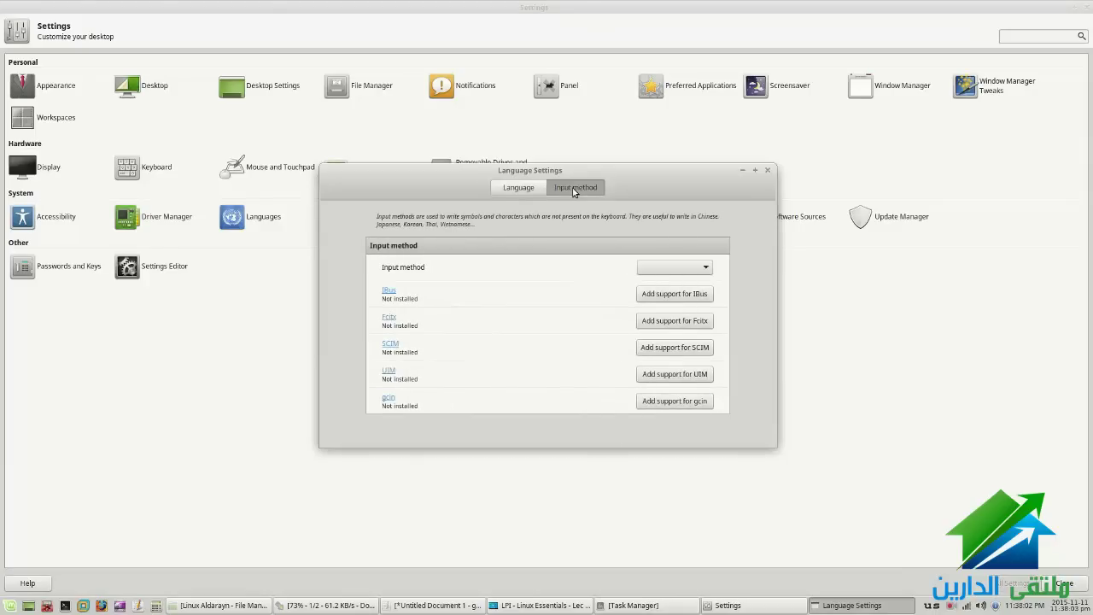
left_click(764, 172)
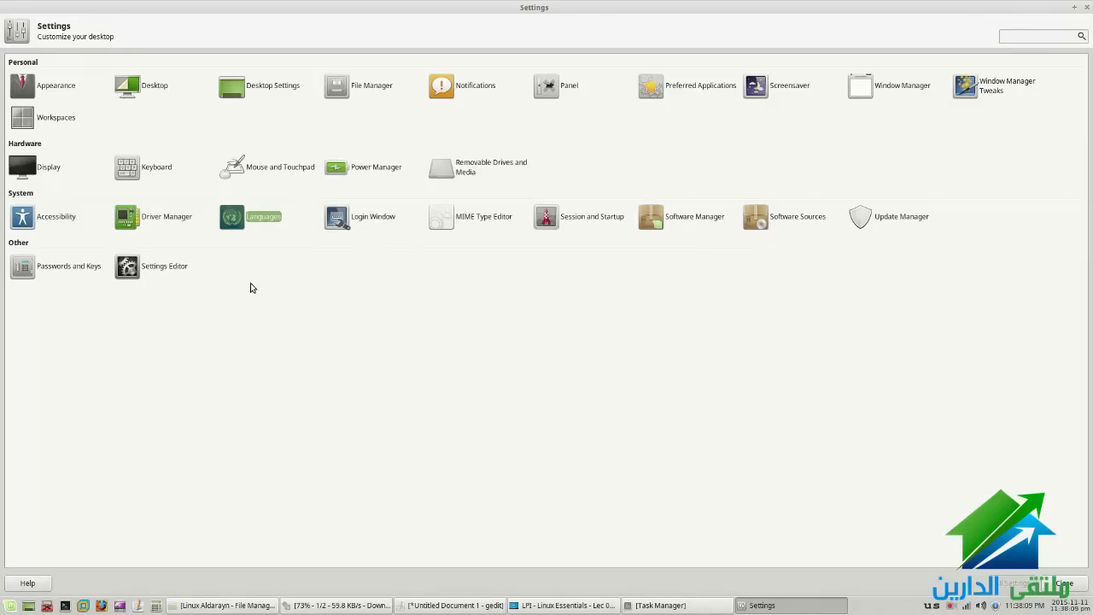
Launch Software Manager, authenticating with the administrator password
left_click(695, 216)
type("*****")
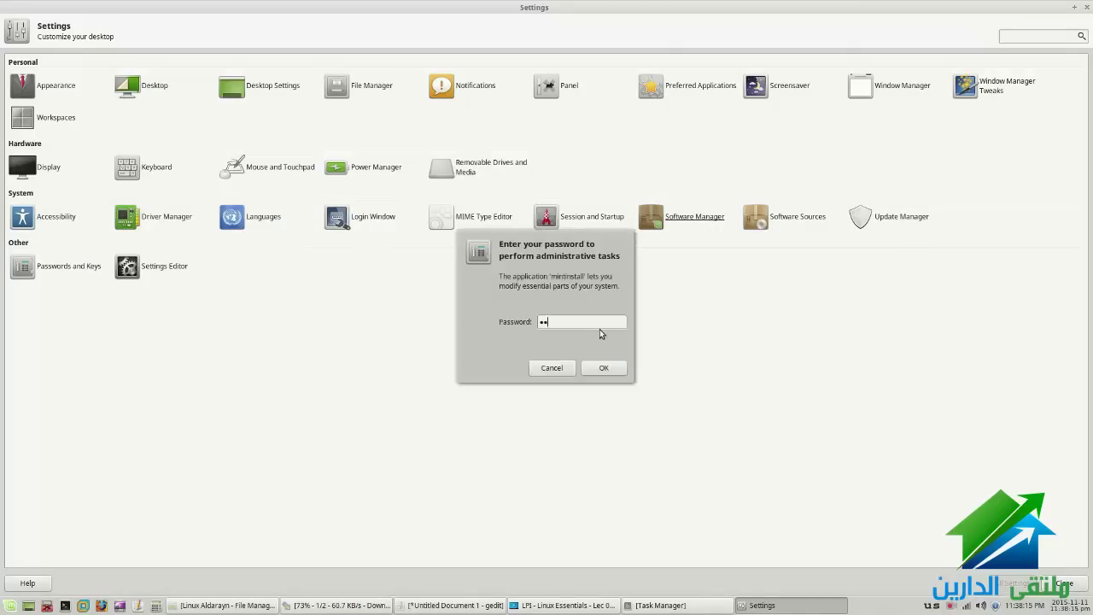
key("Return")
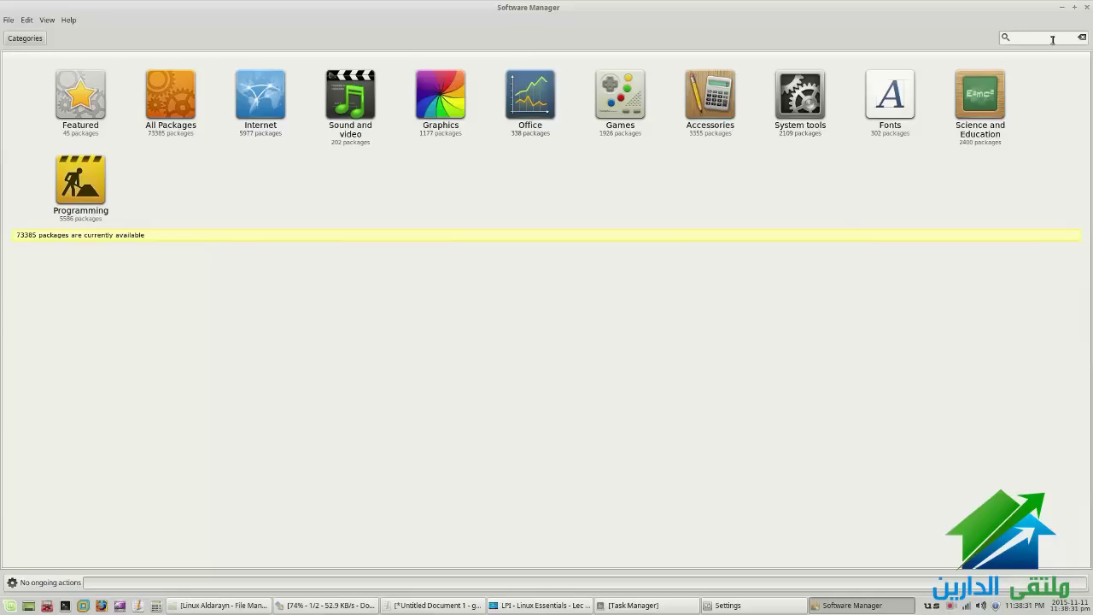
Search for 'blend' and read the blender package's details page description
type("blender")
key("Return")
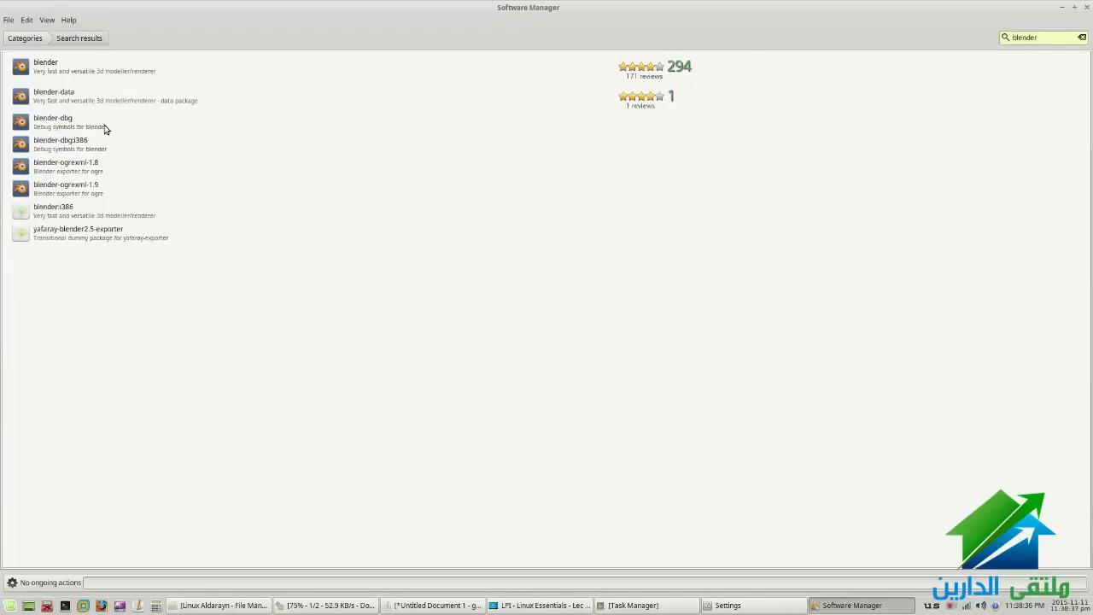
left_click(105, 78)
left_click(631, 57)
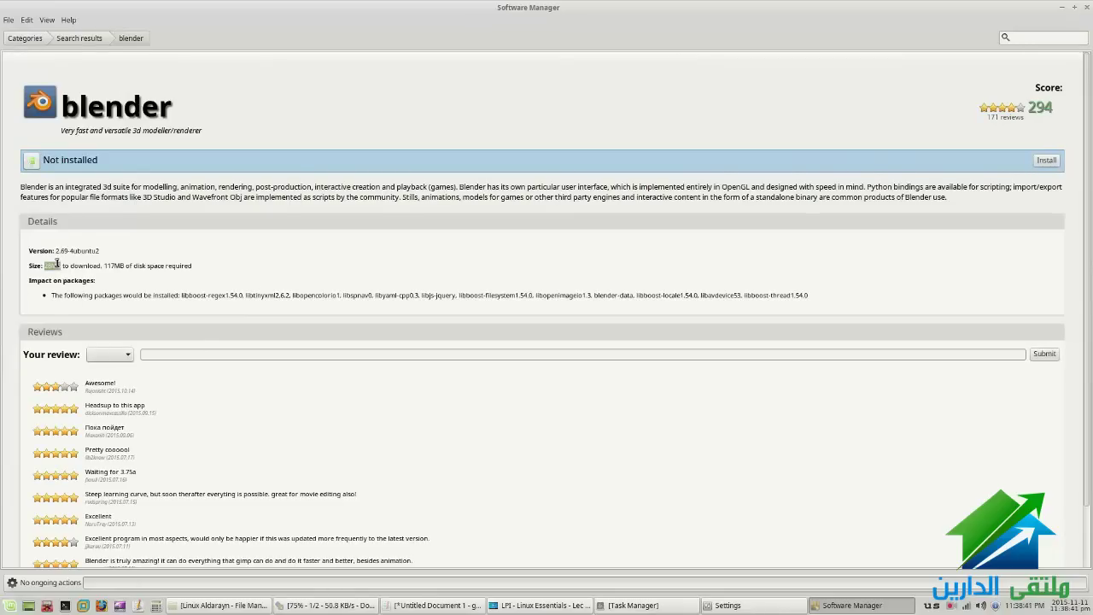
left_click_drag(89, 187, 555, 187)
double_click(364, 263)
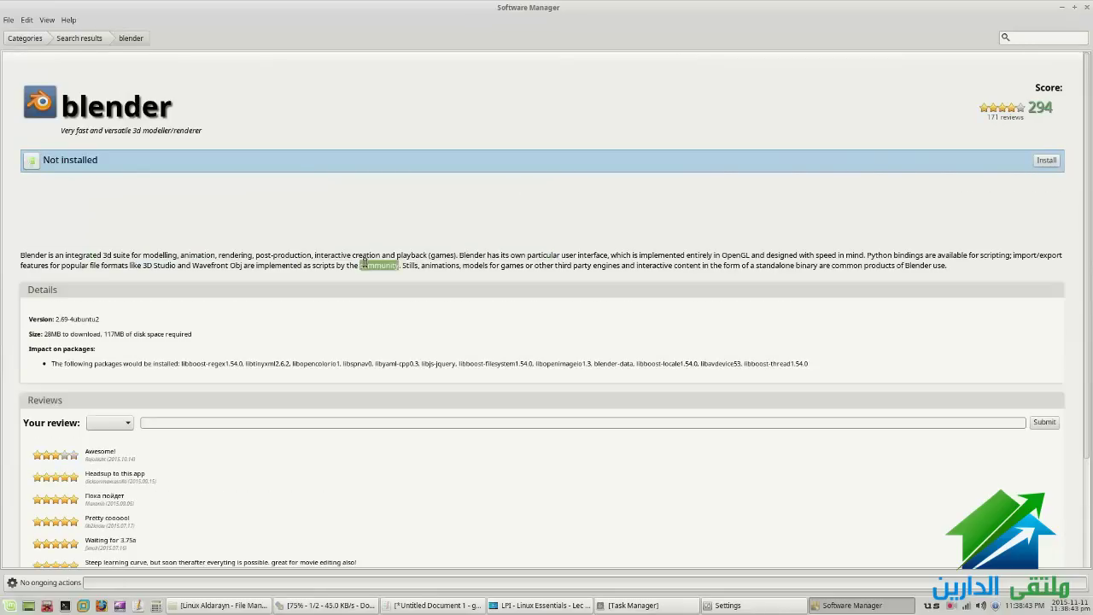
triple_click(365, 263)
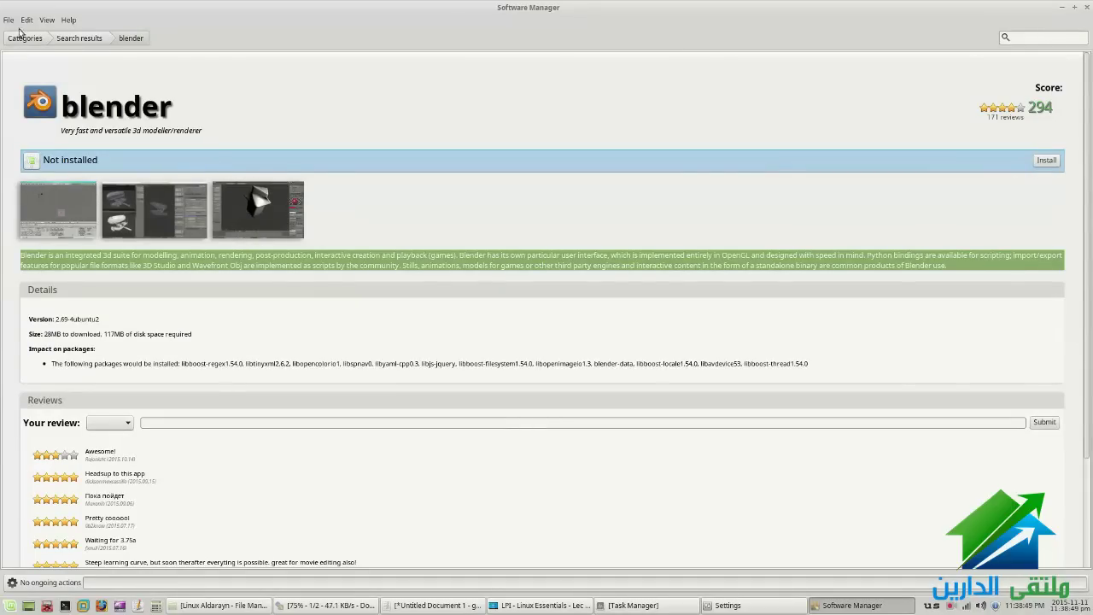
Go back to the Categories overview and minimise Software Manager
left_click(77, 39)
left_click(24, 38)
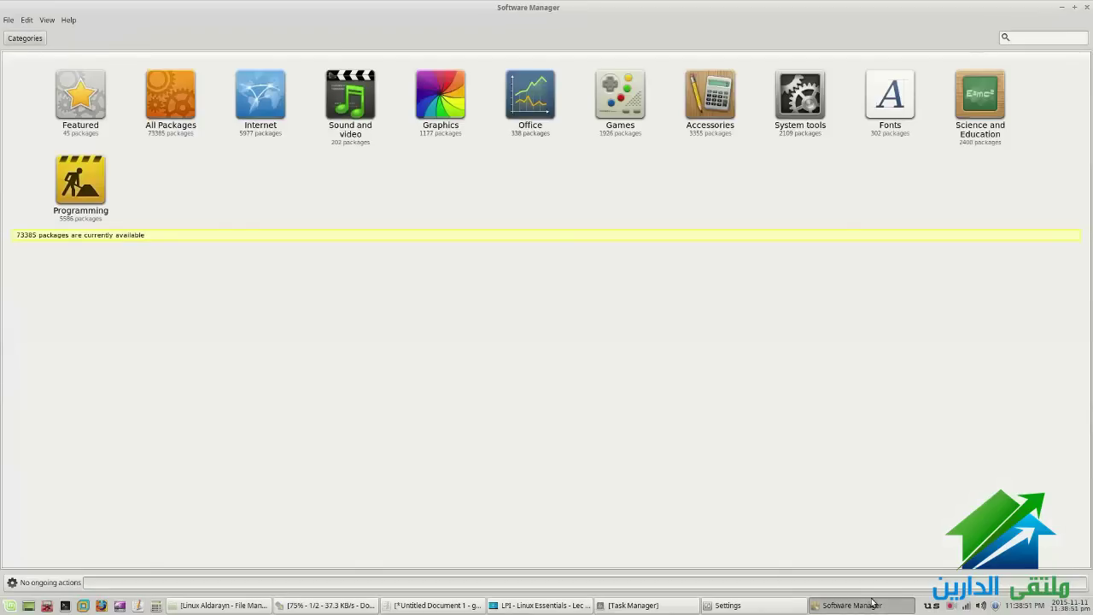
left_click(871, 602)
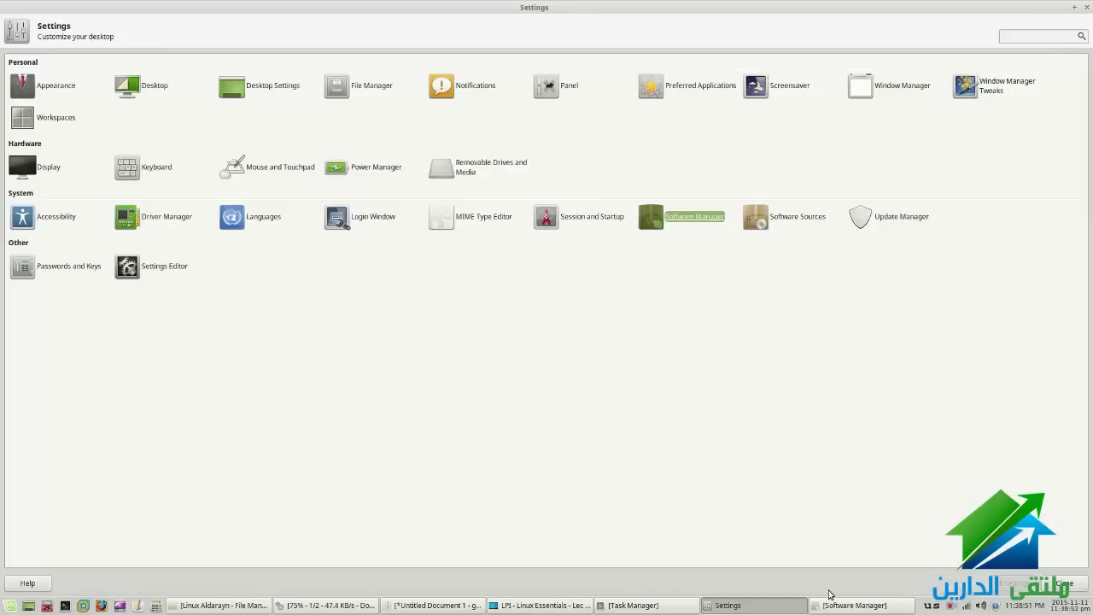
left_click(811, 217)
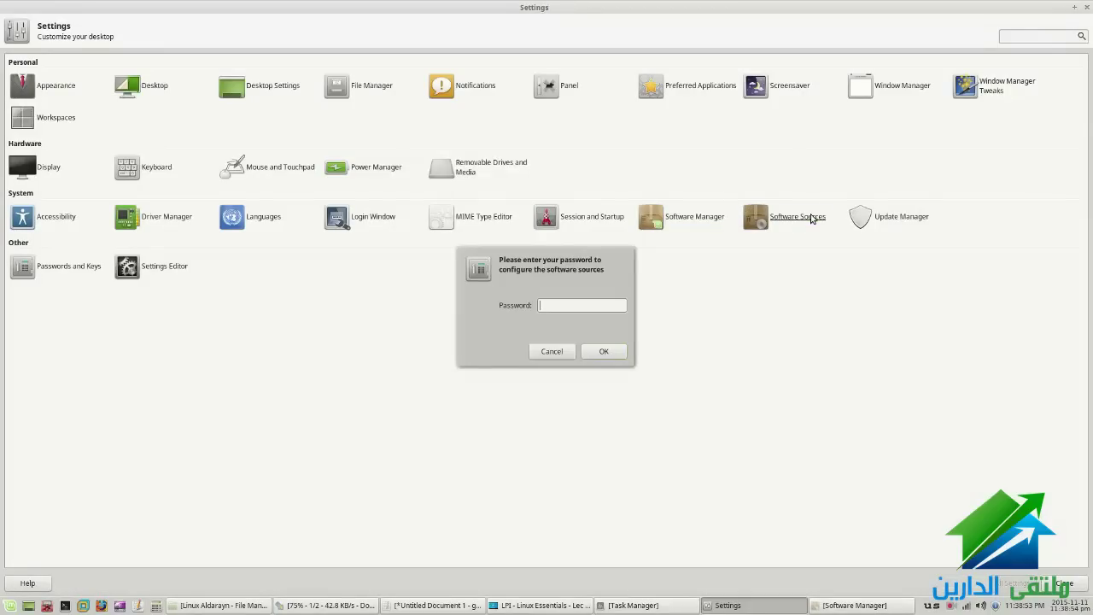
left_click(626, 346)
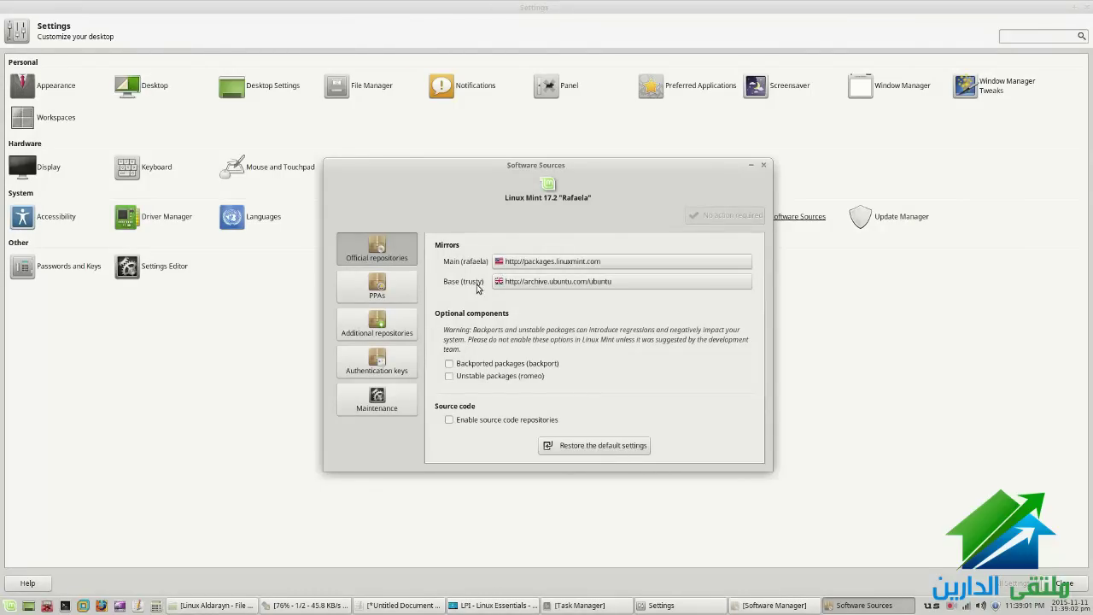
left_click(362, 297)
left_click(379, 335)
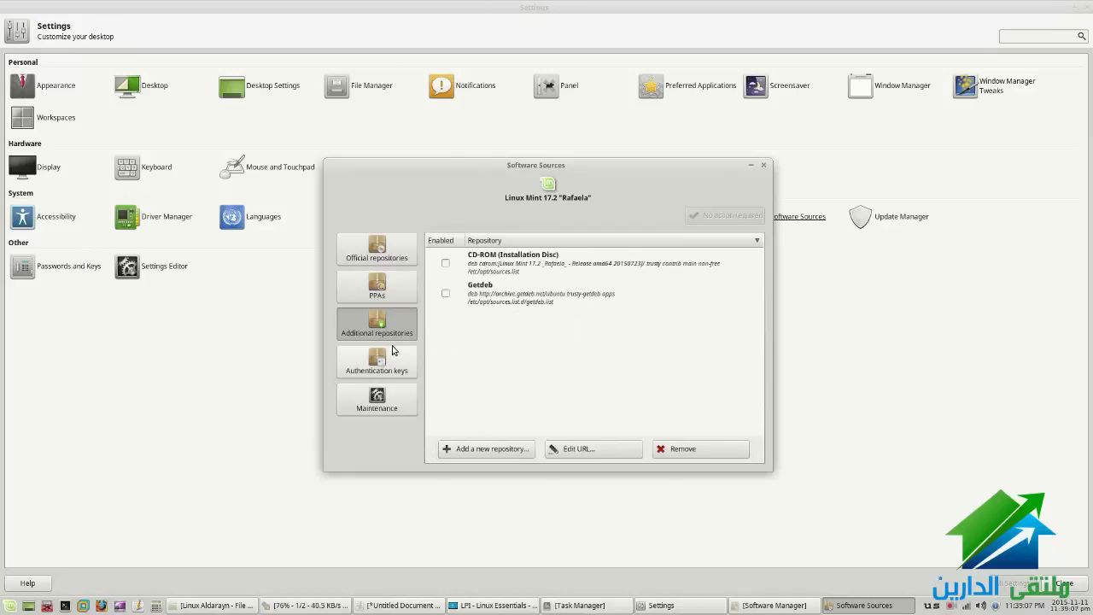
left_click(384, 362)
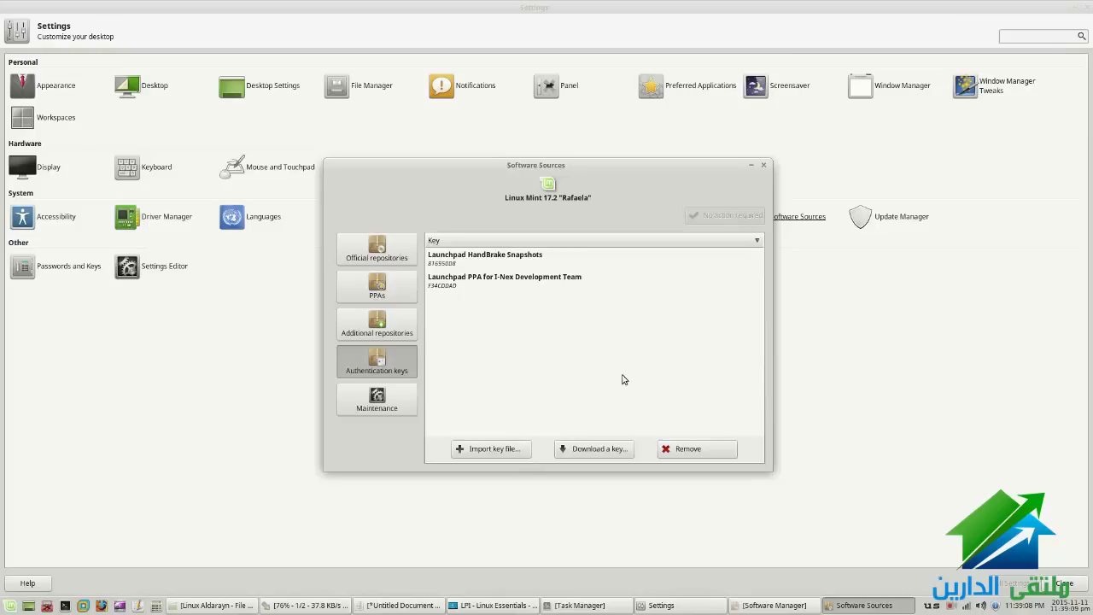
left_click(763, 164)
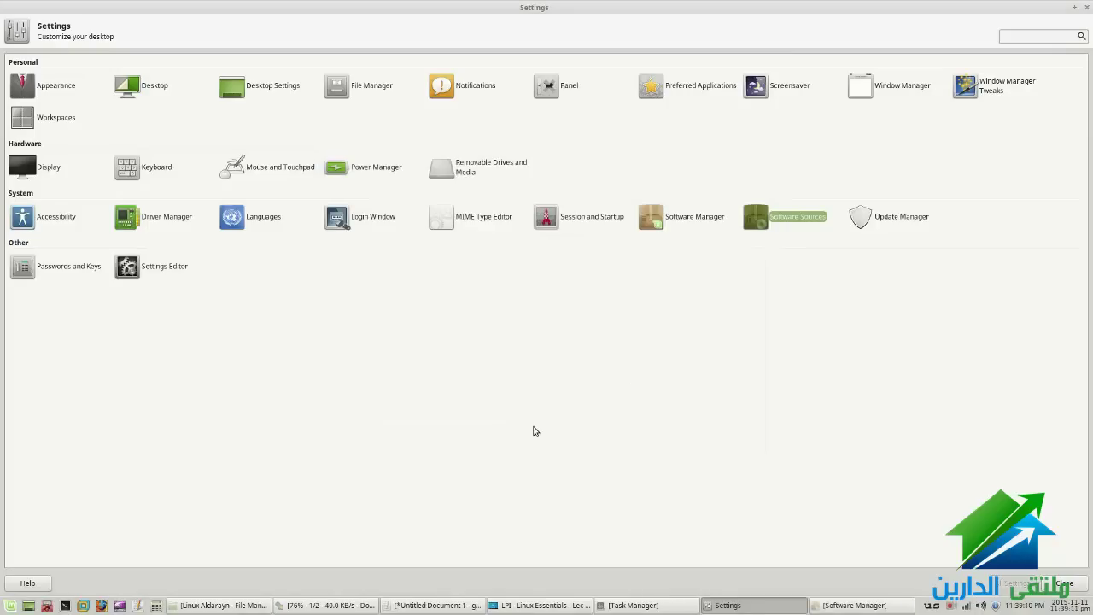
Close the Settings window, glance at the lecture PDF, then bring up the Linux Aldarayn folder
right_click(749, 605)
left_click(741, 588)
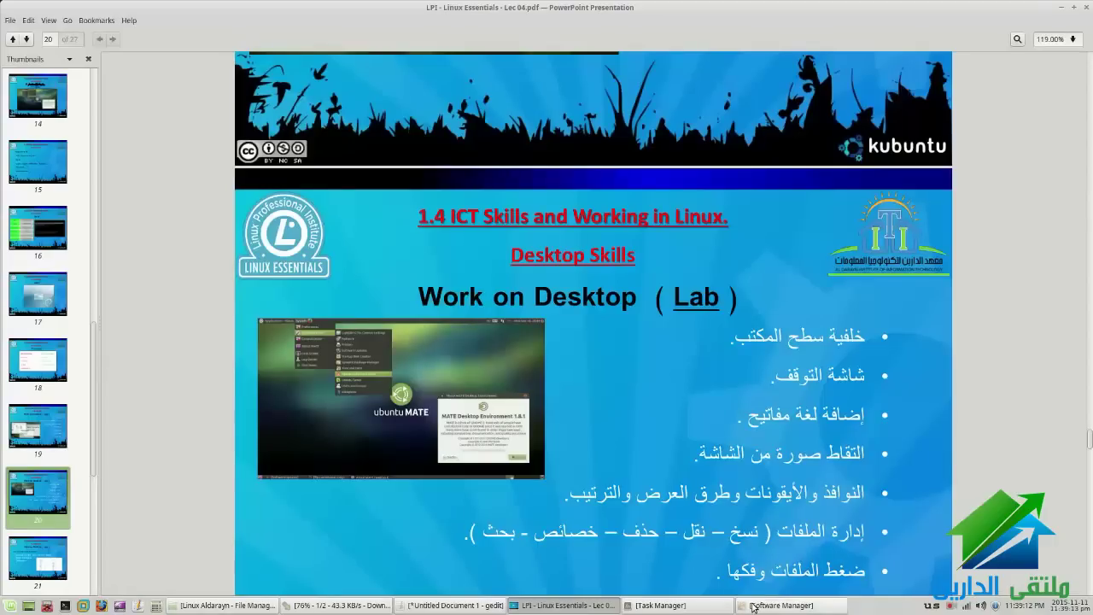
left_click(523, 606)
left_click(524, 605)
scroll(666, 524, "down", 2)
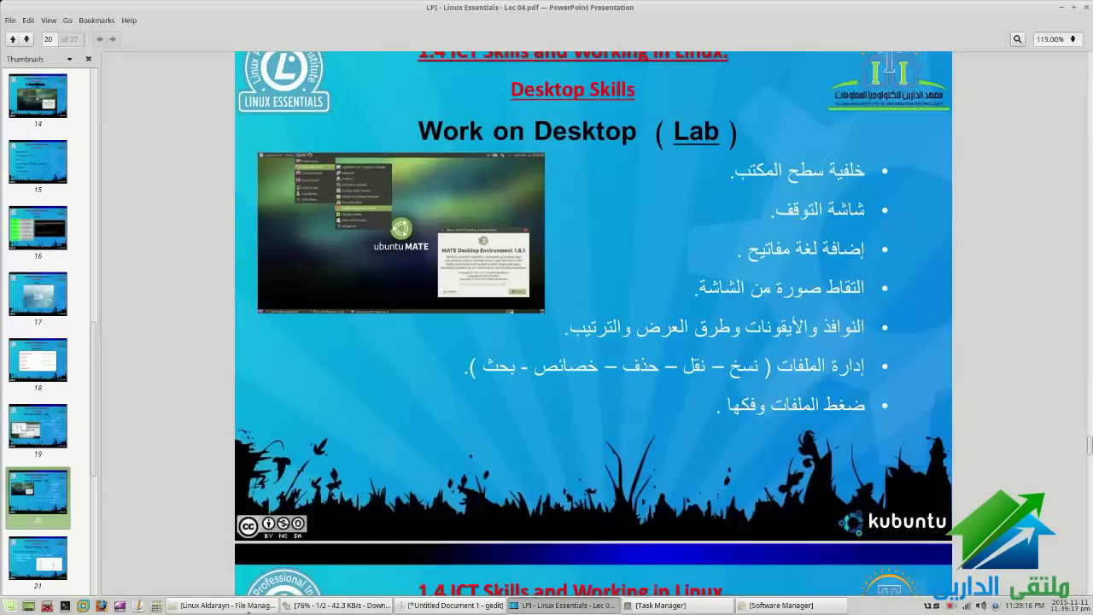
left_click(242, 606)
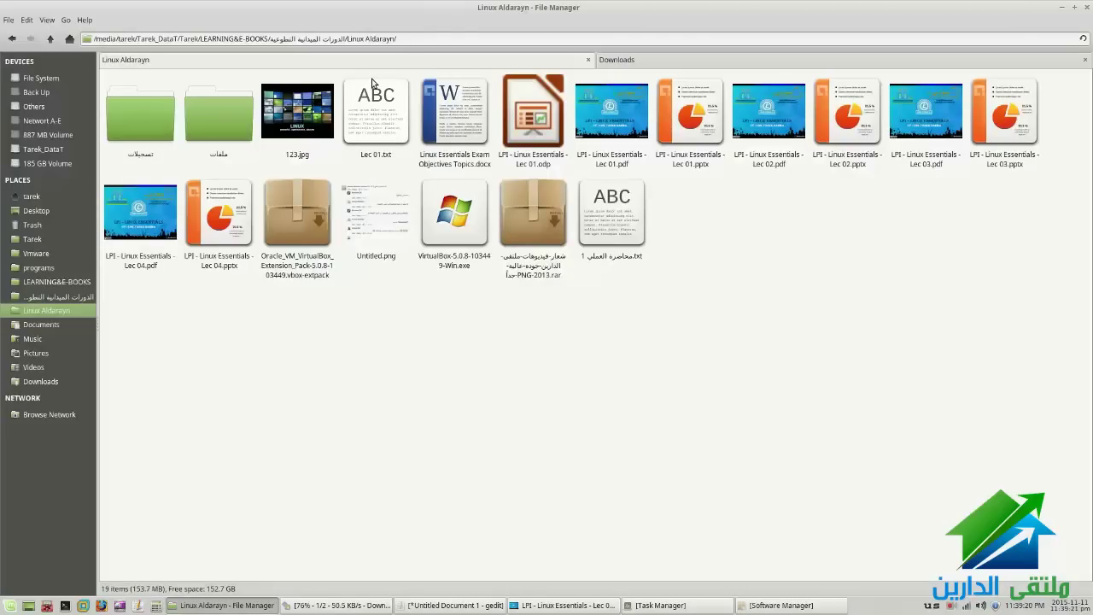
Explore the folder path, home and parent folders, ending back in Linux Aldarayn
left_click_drag(396, 39, 276, 43)
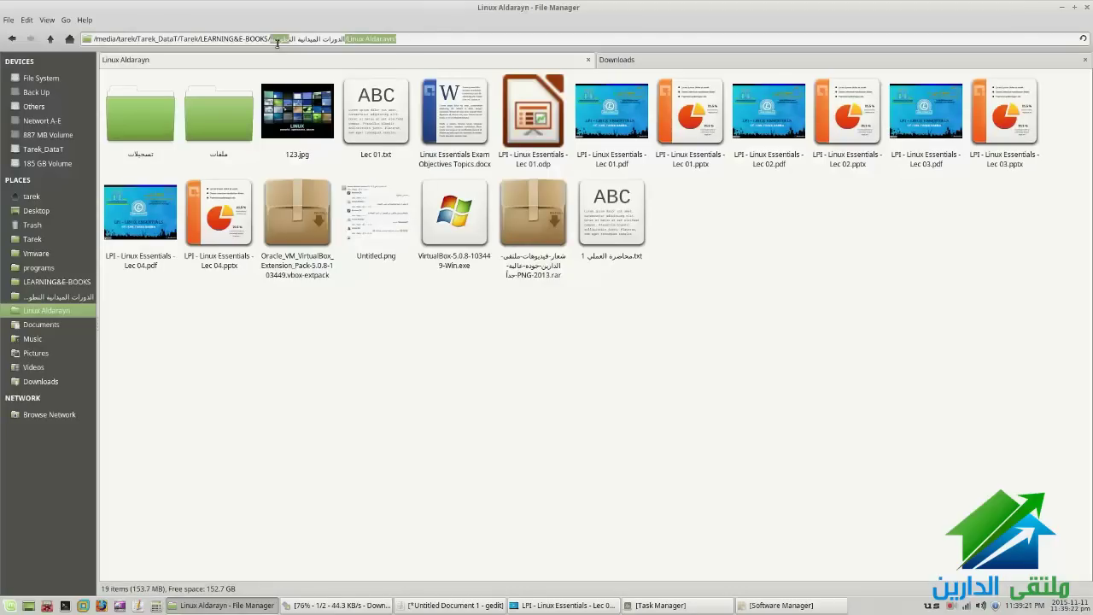
triple_click(158, 41)
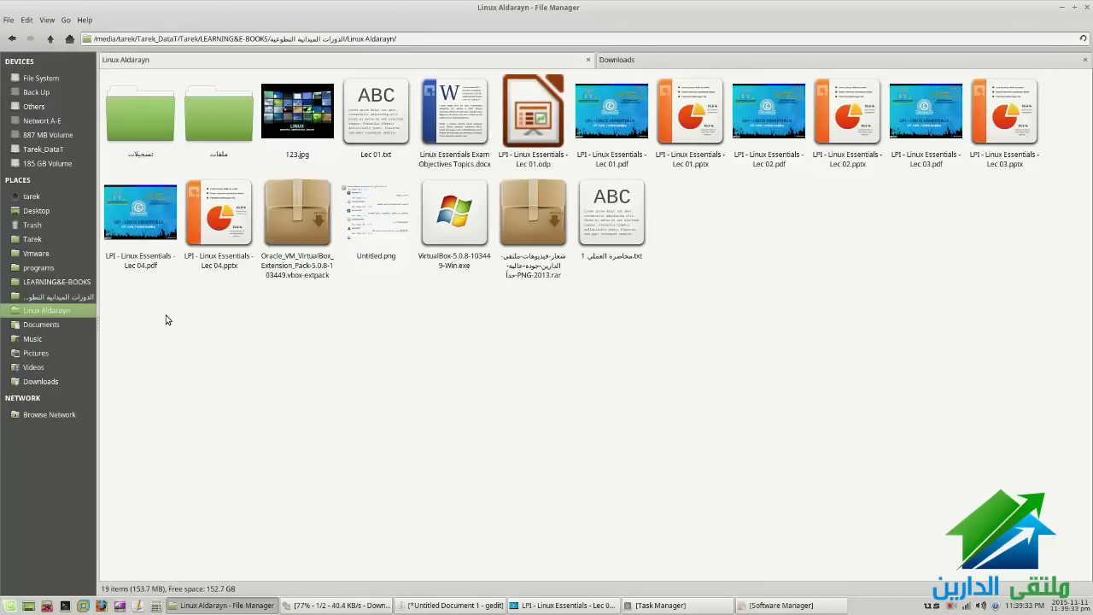
left_click(34, 197)
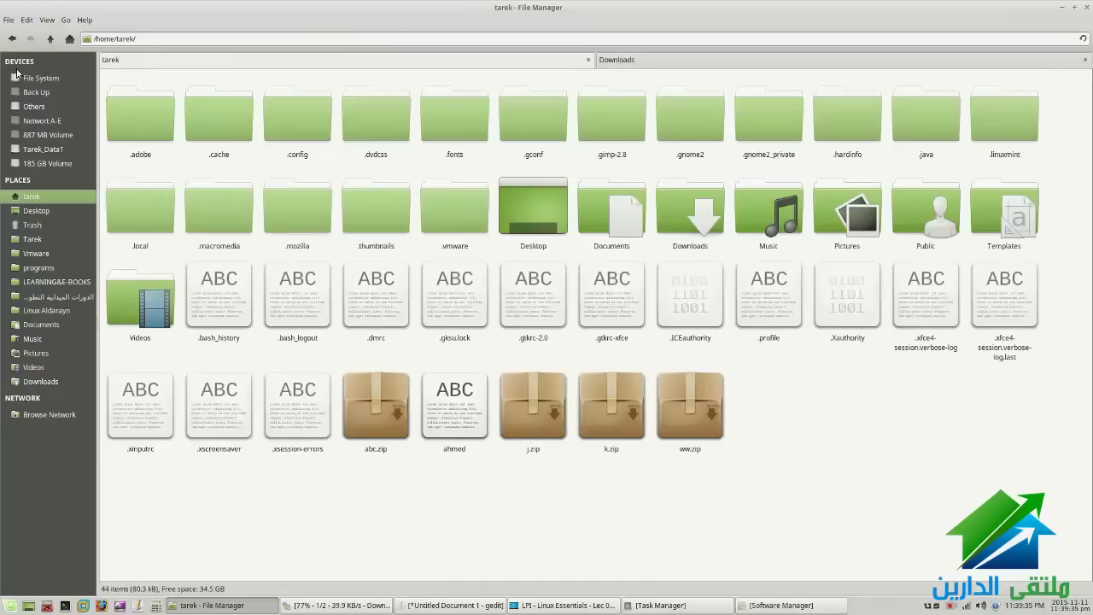
left_click(12, 39)
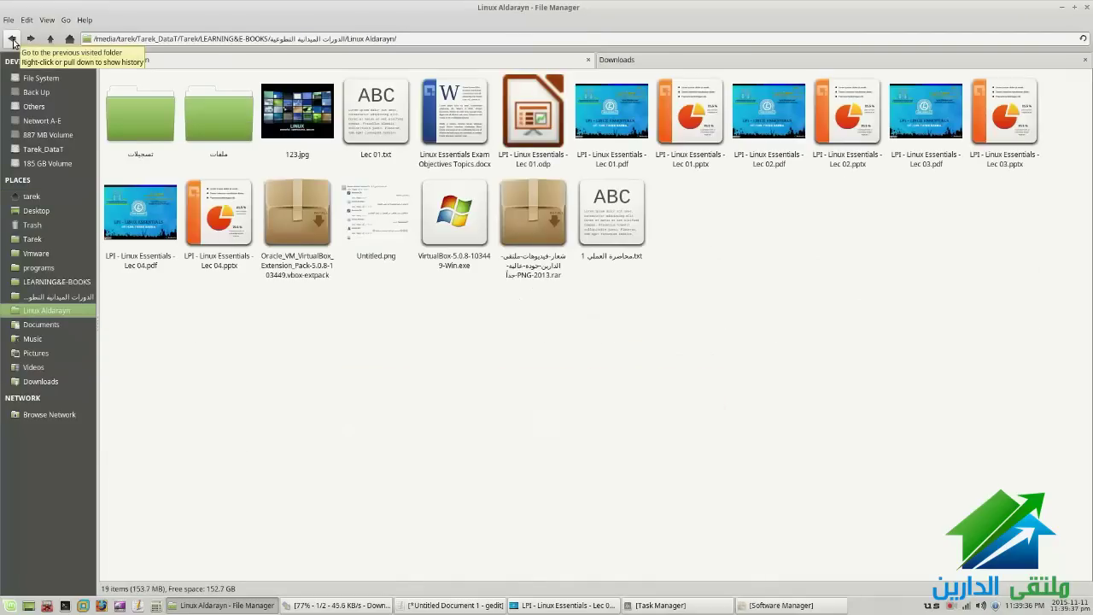
left_click(36, 42)
left_click(148, 39)
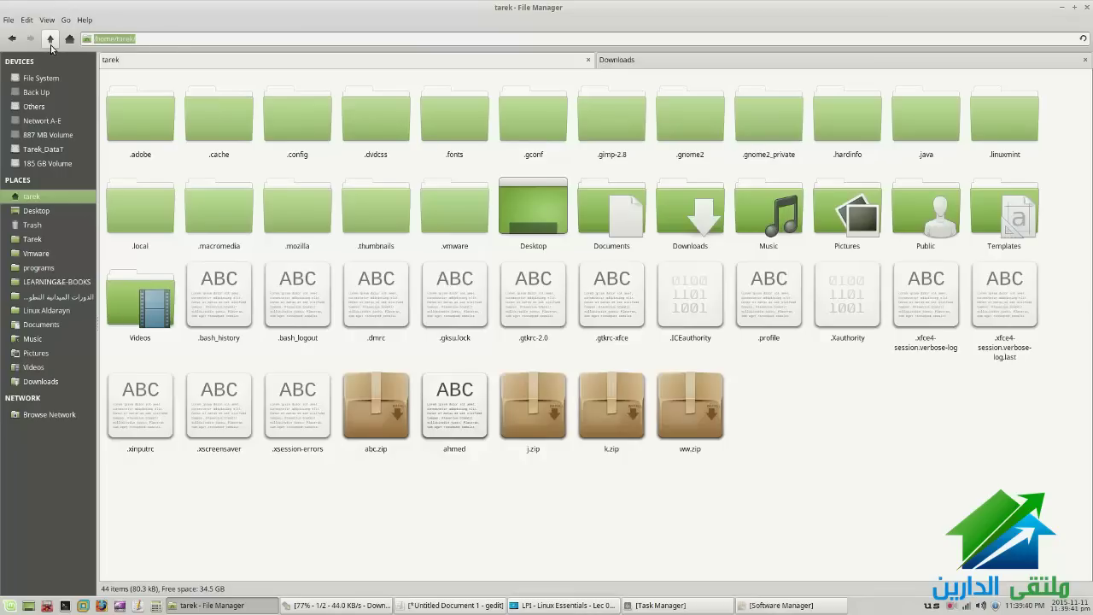
left_click(13, 40)
left_click(49, 40)
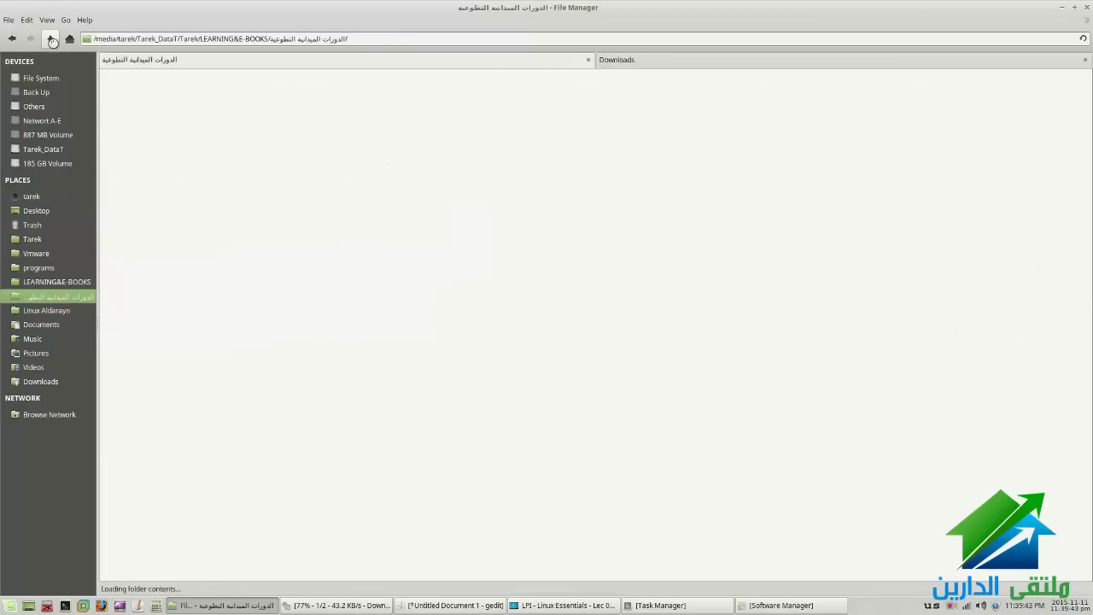
left_click(11, 40)
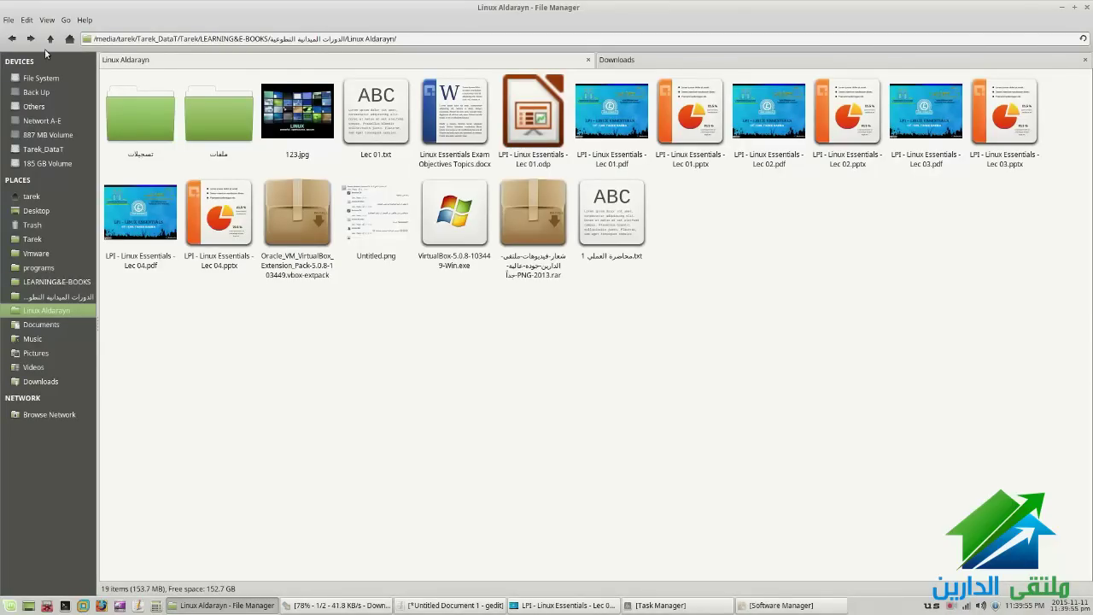
Open the تسجيلات folder in a new tab and return to the Linux Aldarayn tab
left_click(8, 19)
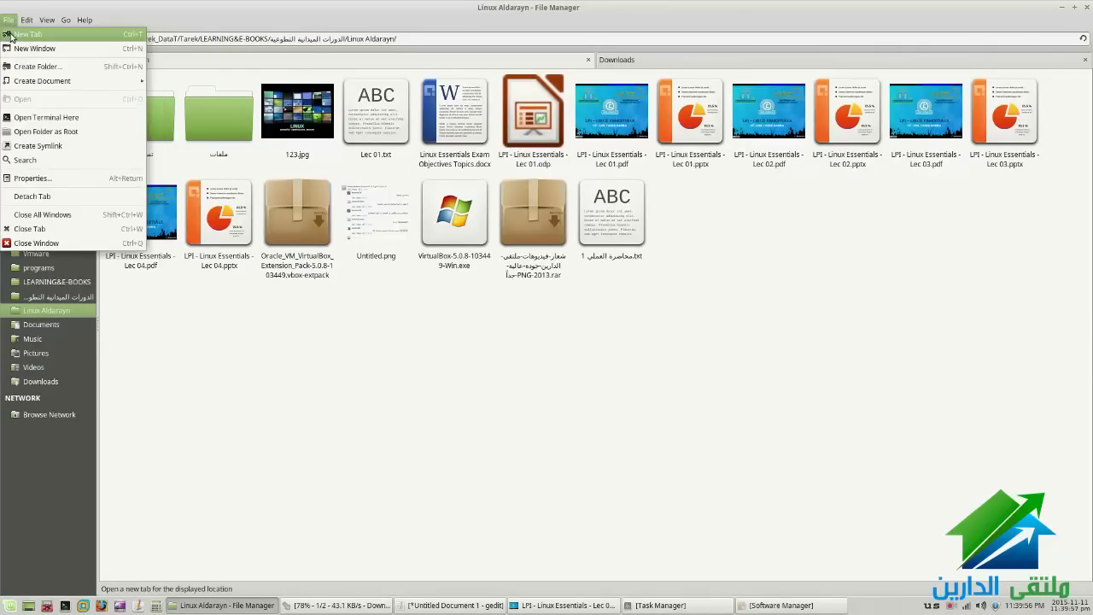
left_click(308, 341)
left_click(145, 128)
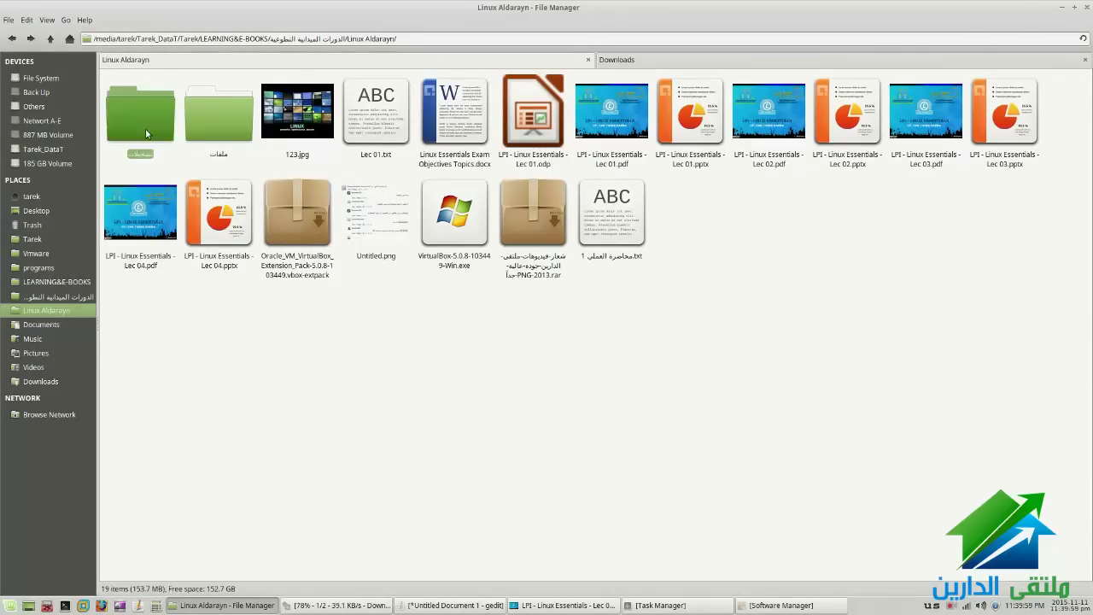
right_click(146, 133)
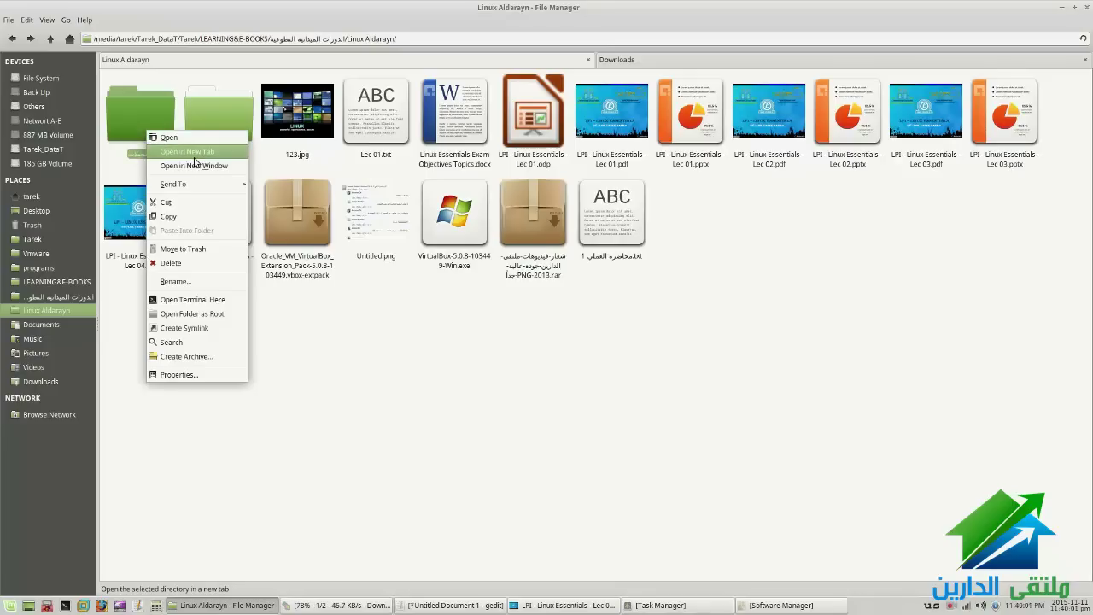
left_click(195, 152)
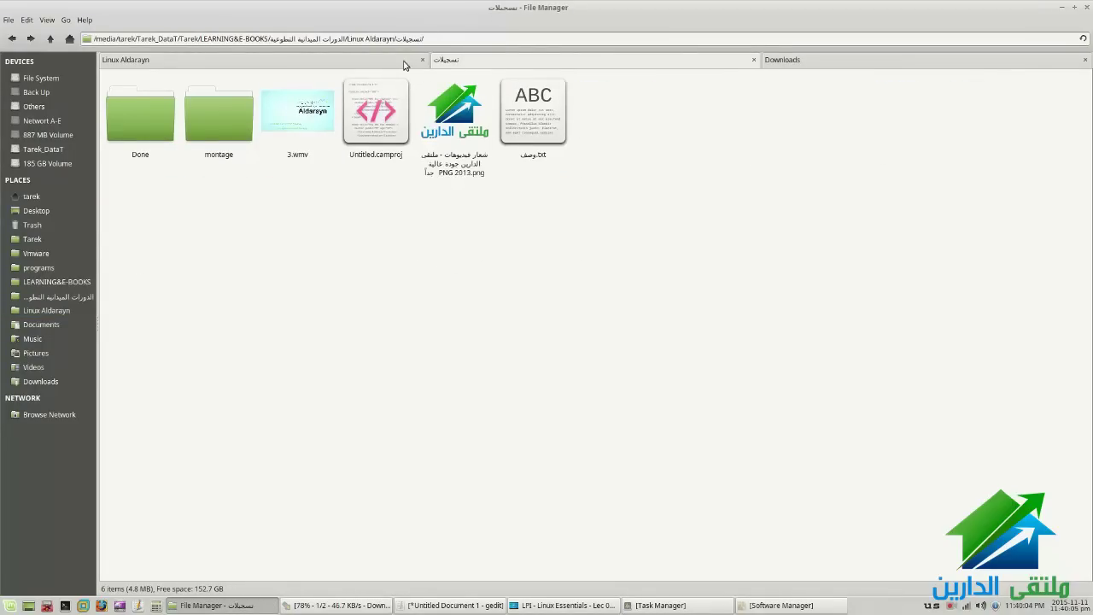
left_click(392, 58)
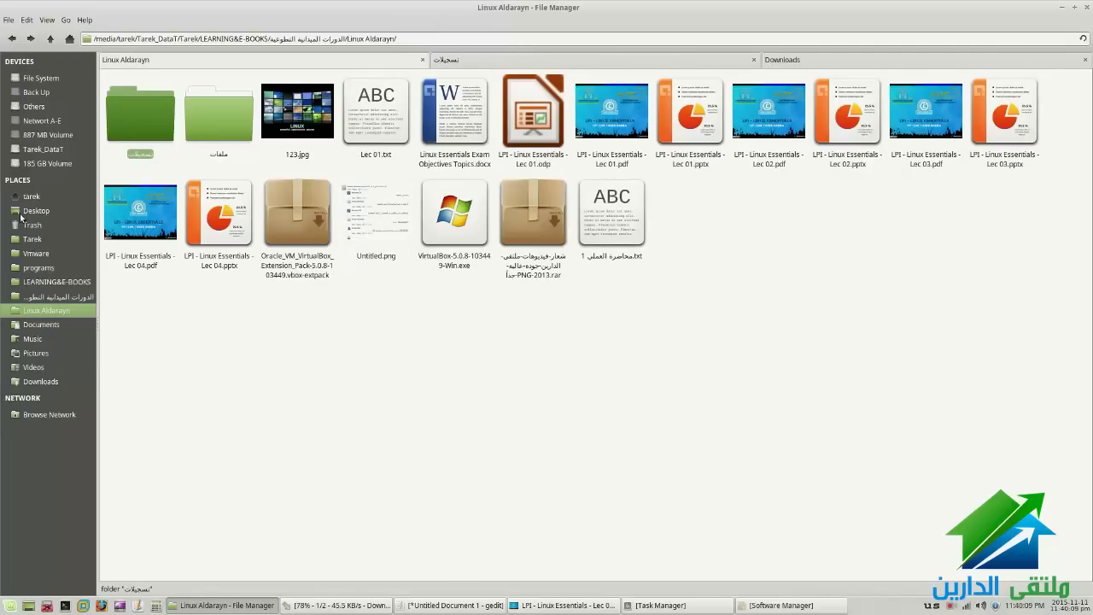
Bookmark the ملفات folder by dragging it into the Places sidebar
left_click_drag(226, 130, 89, 317)
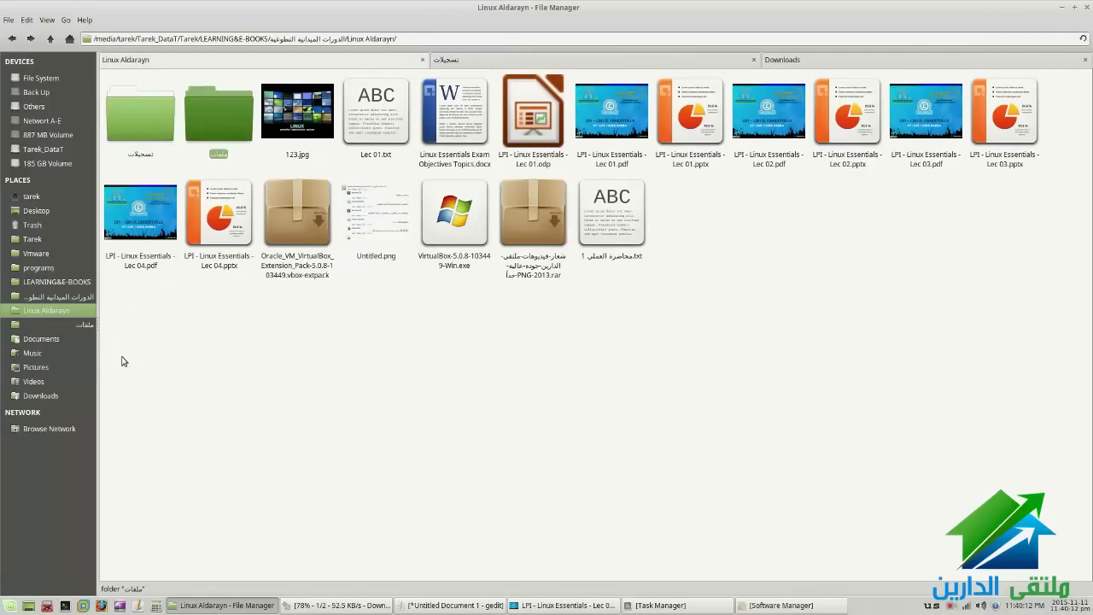
right_click(208, 131)
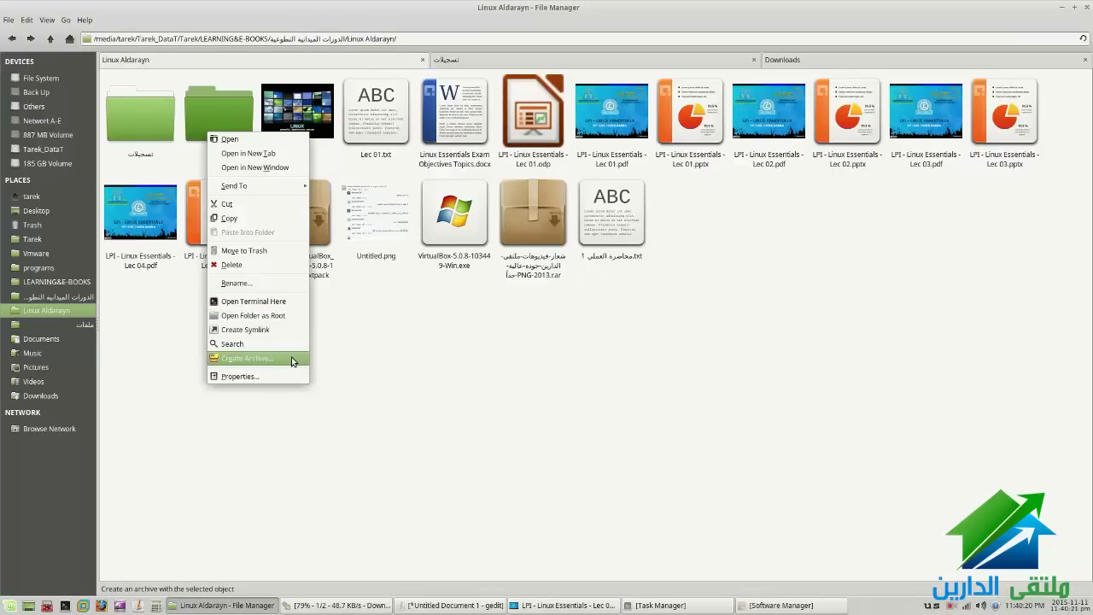
left_click(340, 375)
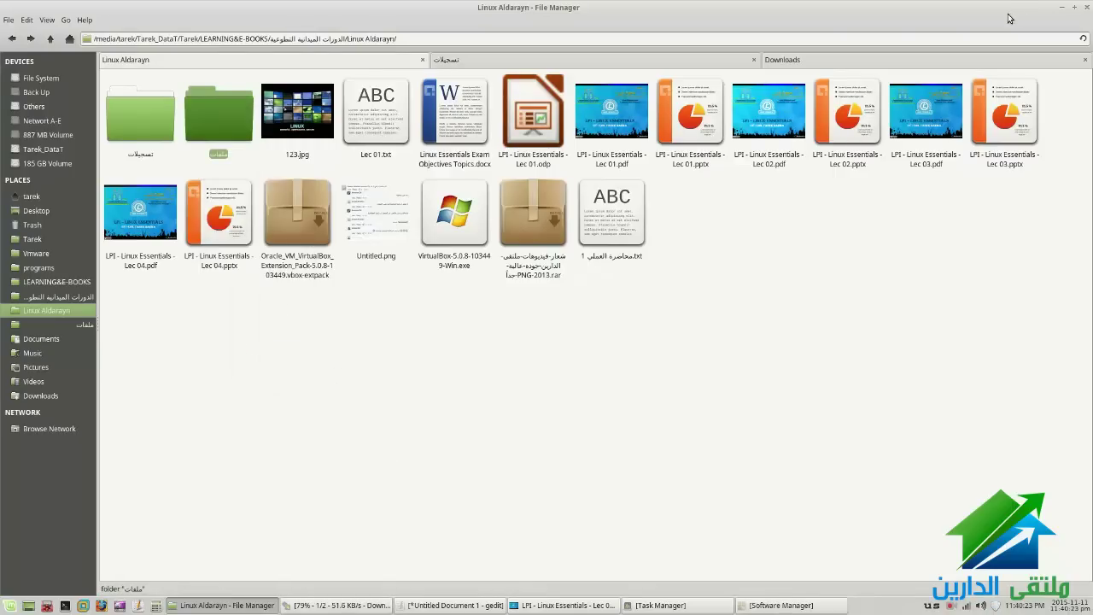
Unmaximise Thunar, minimise and restore it, move and enlarge it, then bring the PDF viewer forward
left_click(1074, 6)
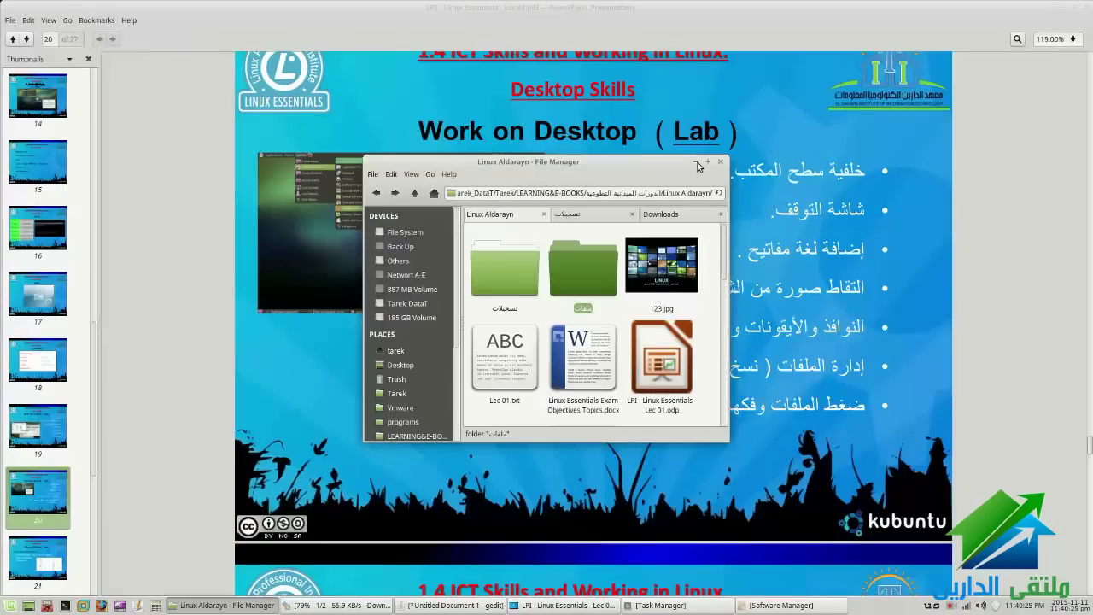
left_click(695, 162)
left_click(261, 607)
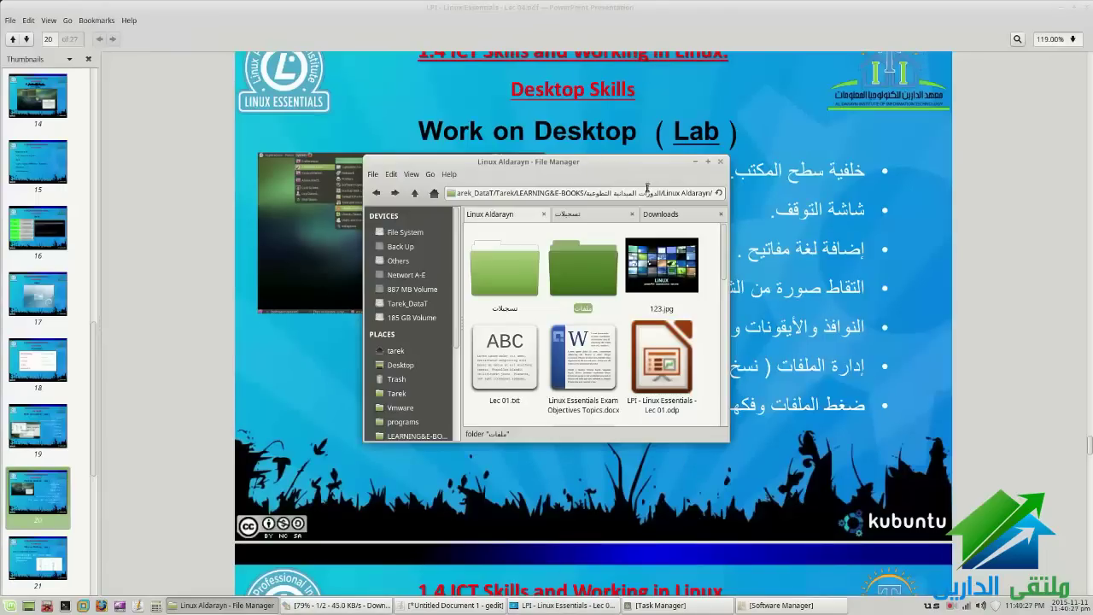
left_click_drag(518, 163, 494, 136)
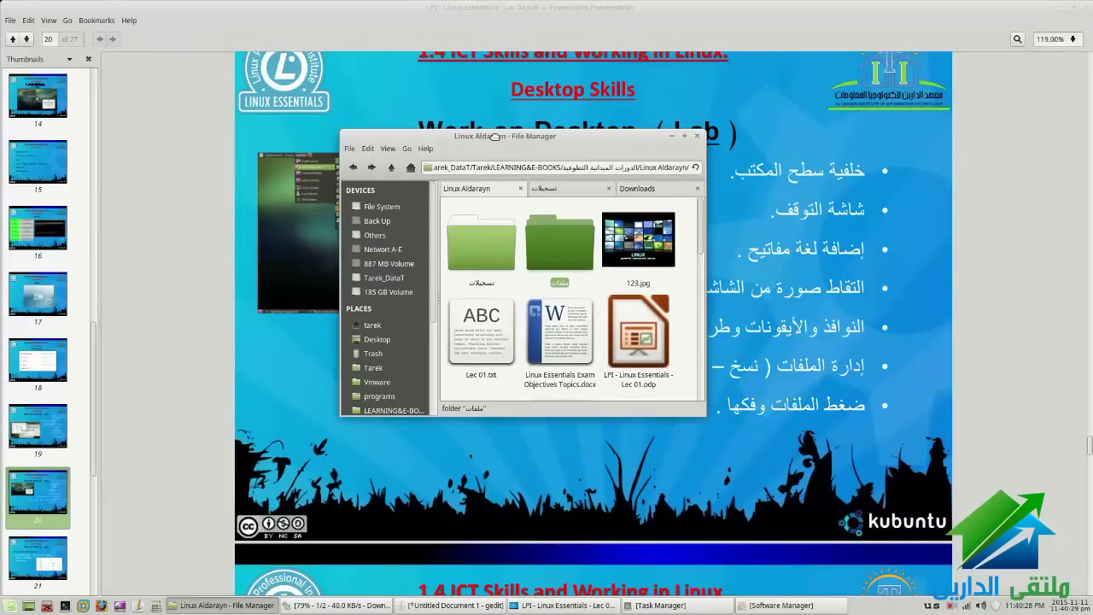
left_click_drag(340, 129, 83, 68)
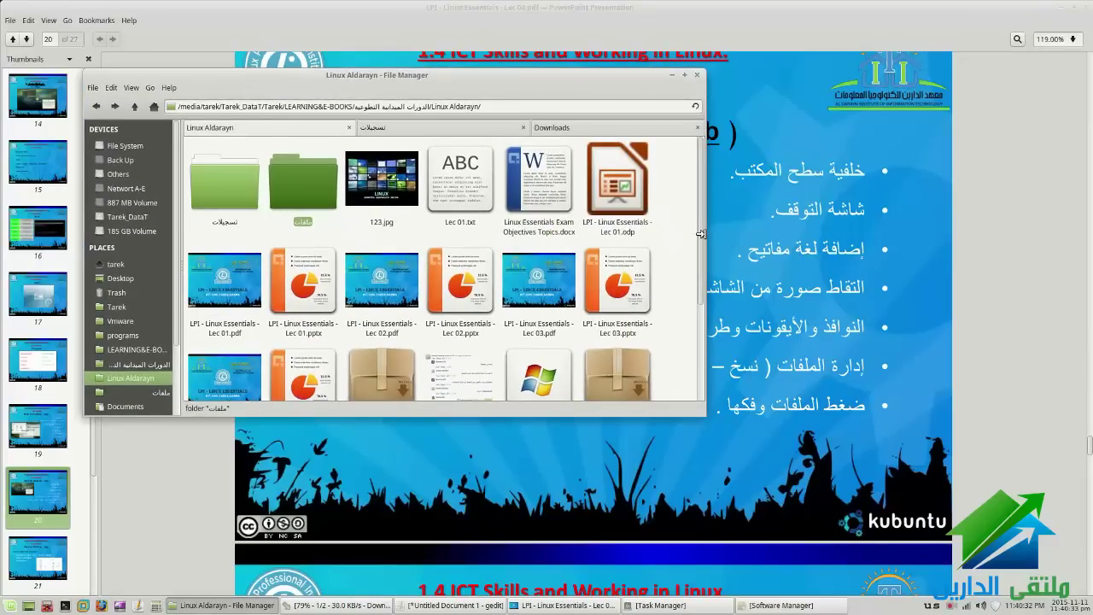
left_click_drag(700, 233, 834, 233)
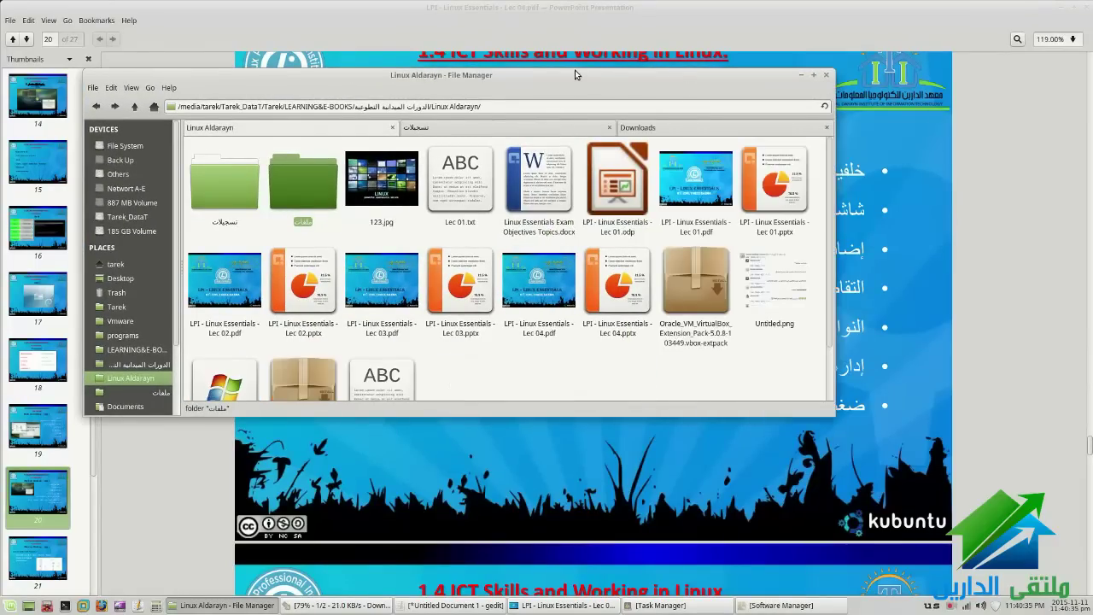
left_click(574, 70)
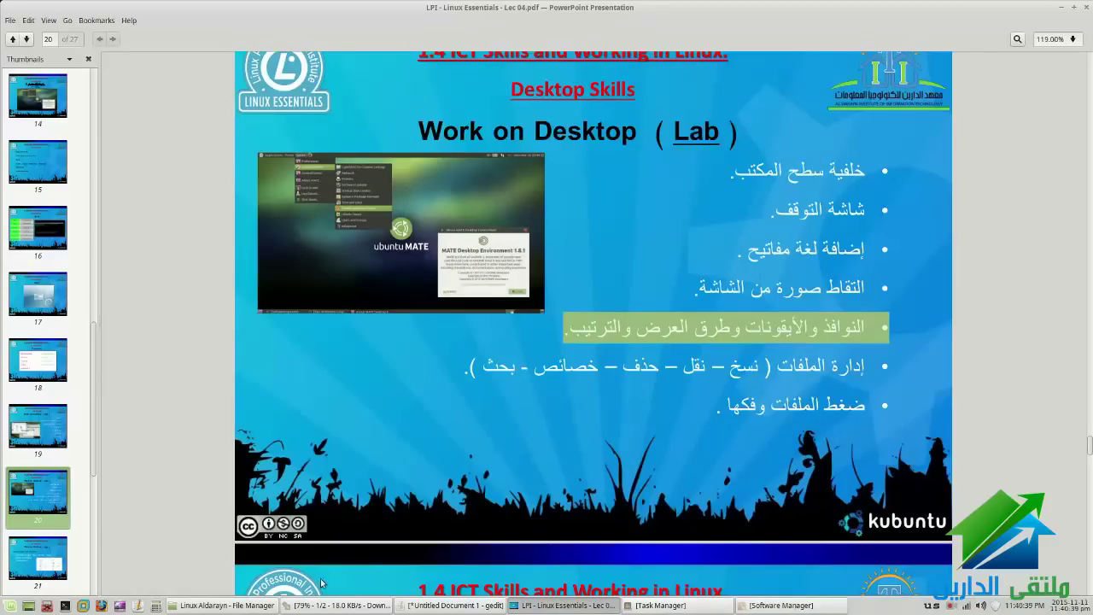
Bring Thunar to the front, maximise it with Alt+F10, and browse Arrange Items without changing anything
left_click(252, 609)
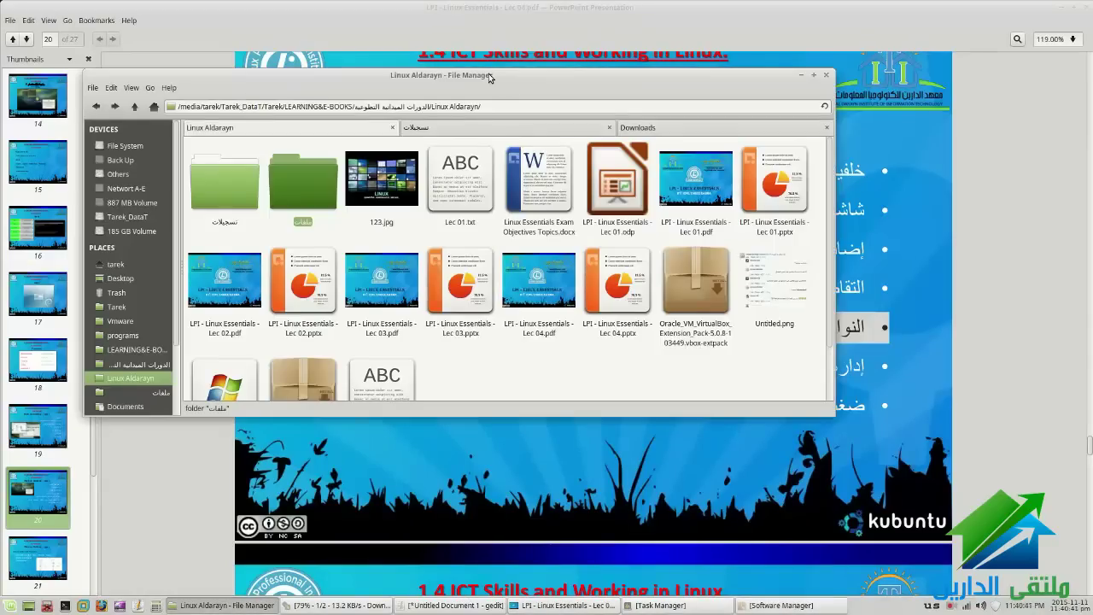
key("alt+F10")
right_click(455, 376)
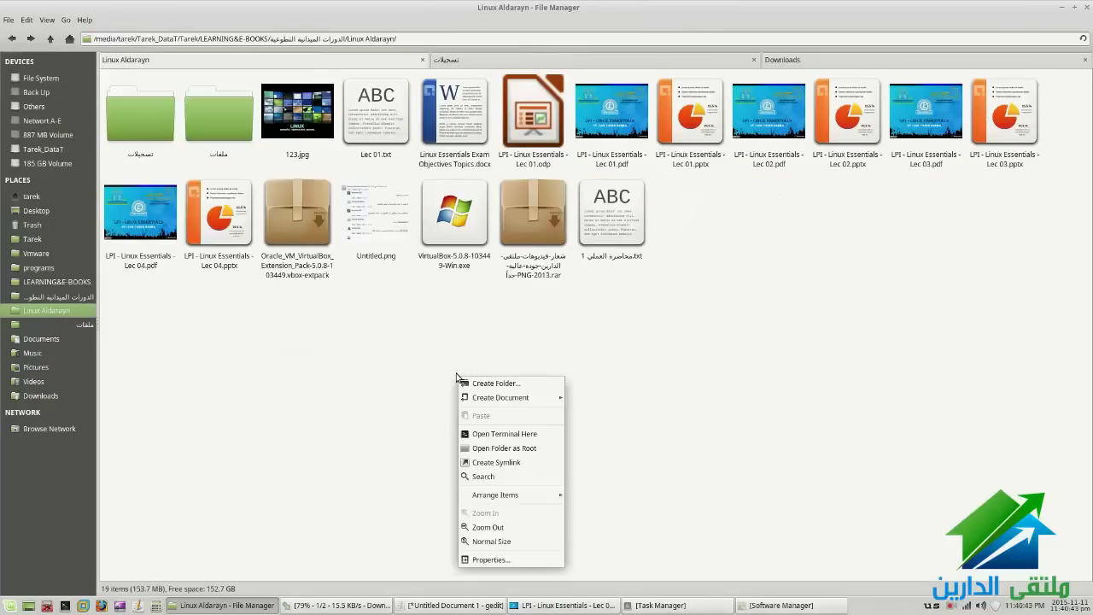
mouse_move(502, 496)
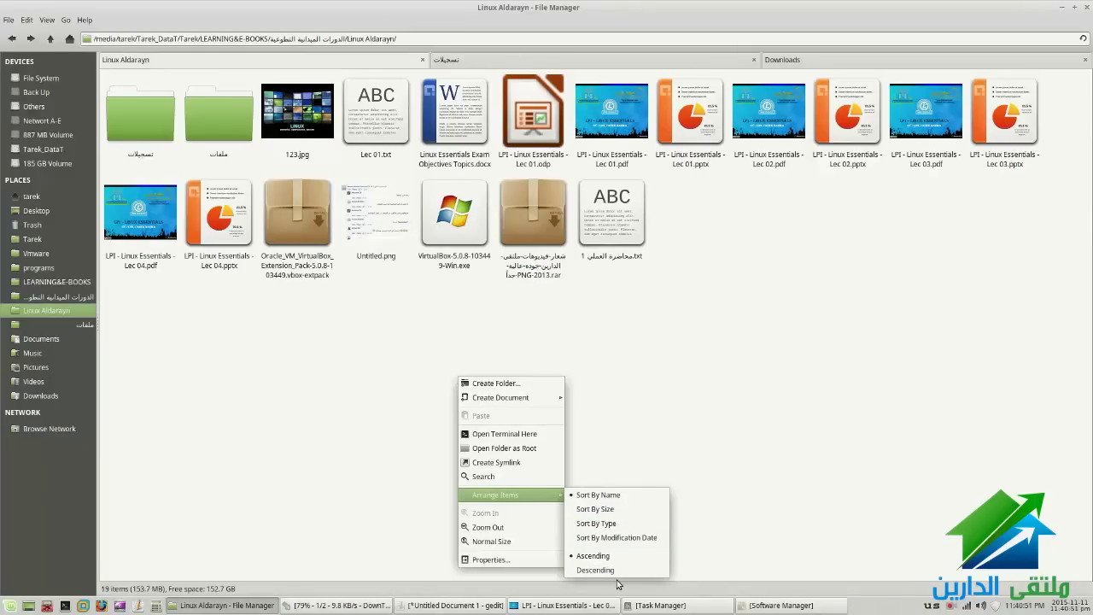
left_click(685, 380)
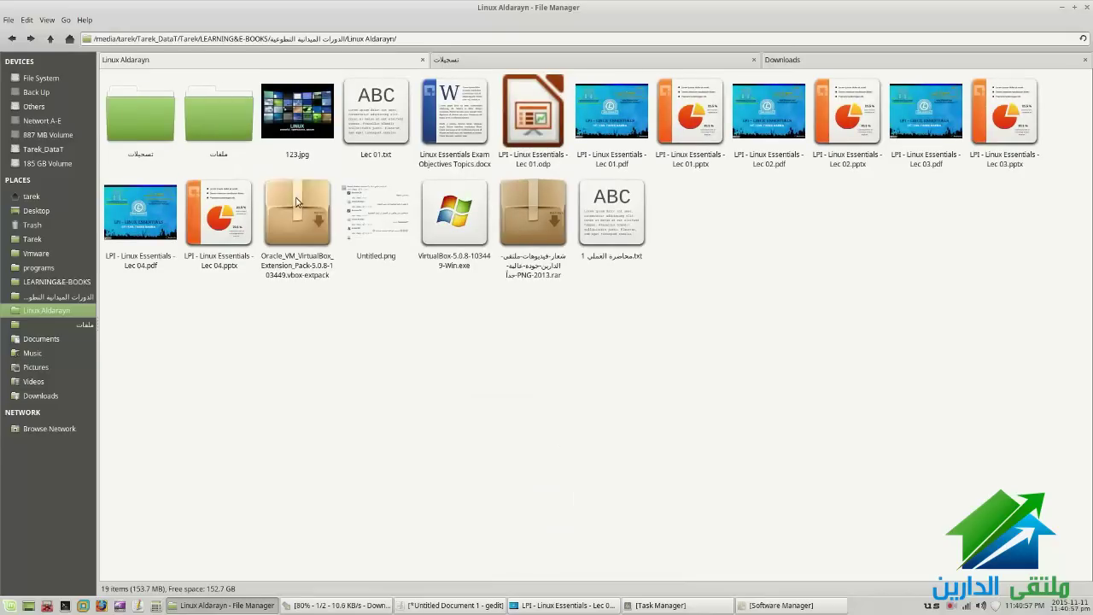
left_click(45, 21)
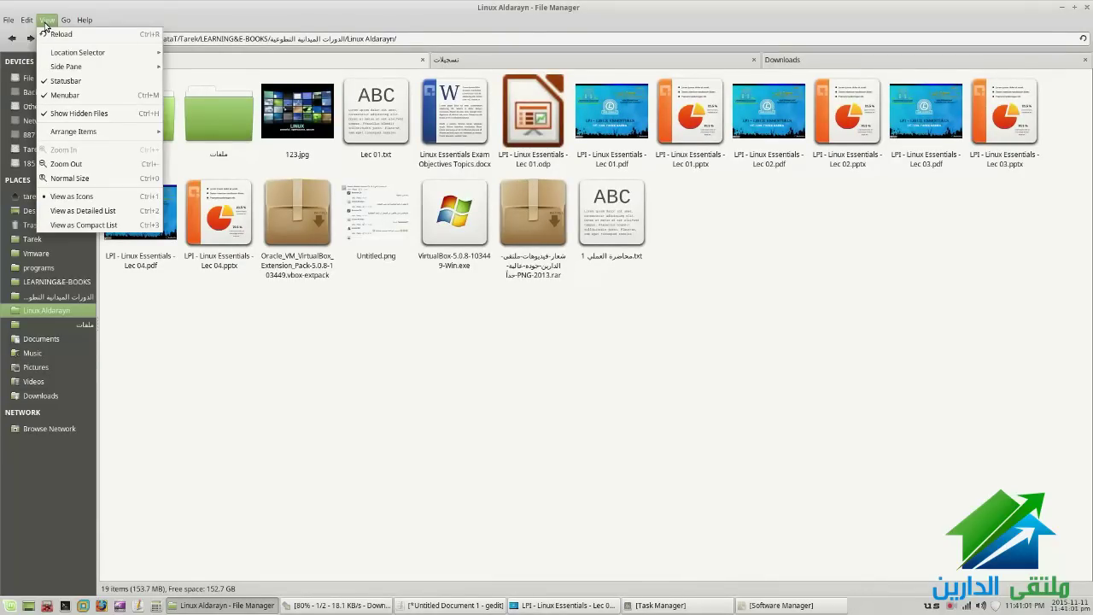
Switch Thunar's side pane to Tree, then back to Shortcuts
mouse_move(73, 66)
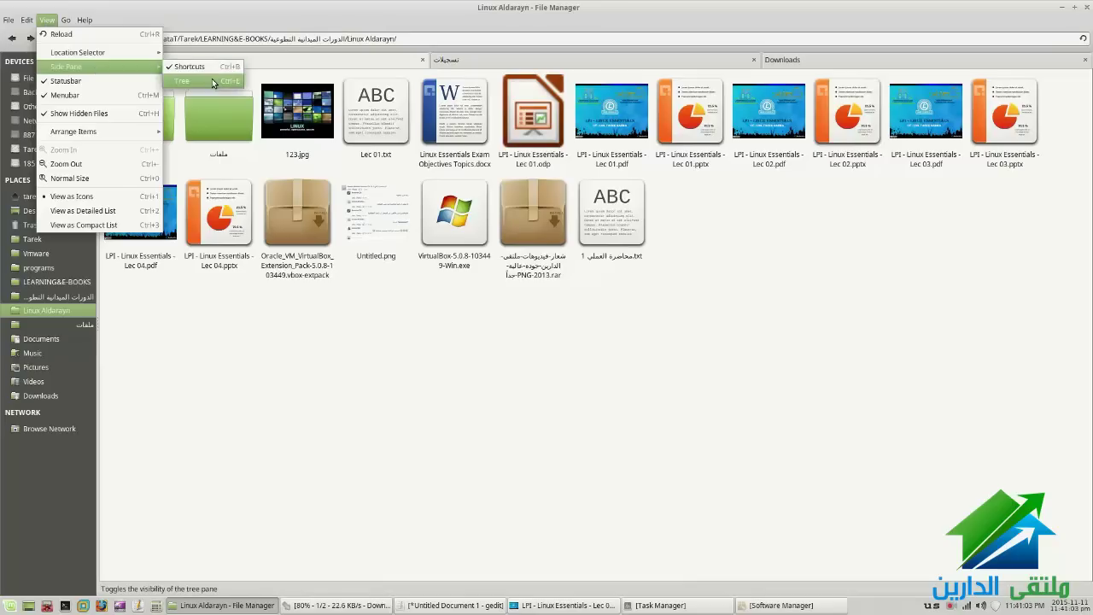
left_click(212, 82)
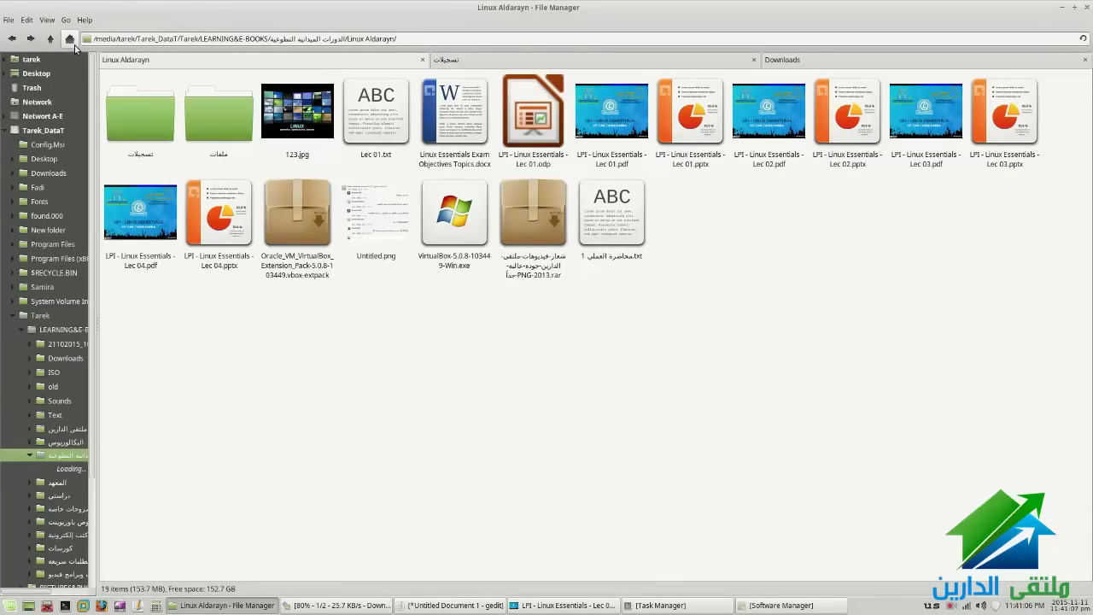
left_click(47, 20)
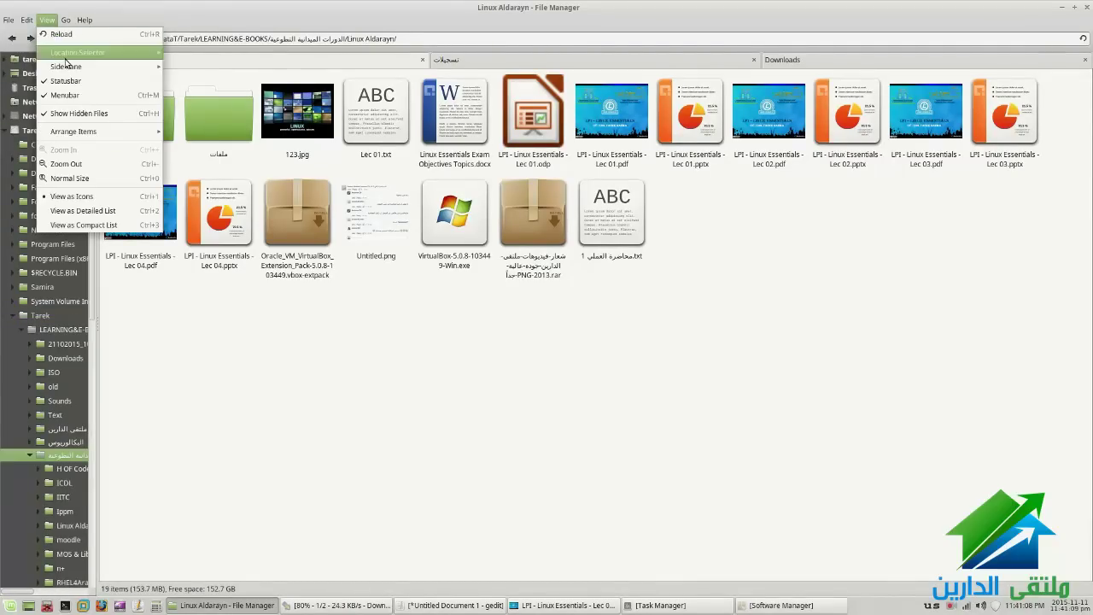
mouse_move(73, 68)
left_click(189, 67)
left_click(47, 20)
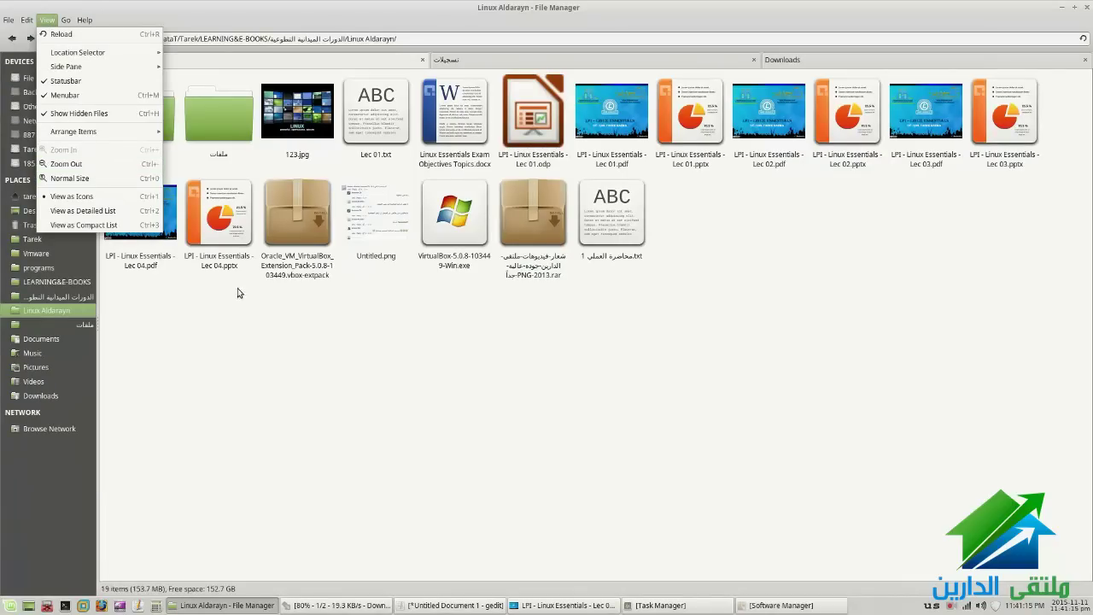
left_click(264, 331)
View the folder as Detailed List, Compact List, then Icons, and bring up the PDF slides
left_click(47, 20)
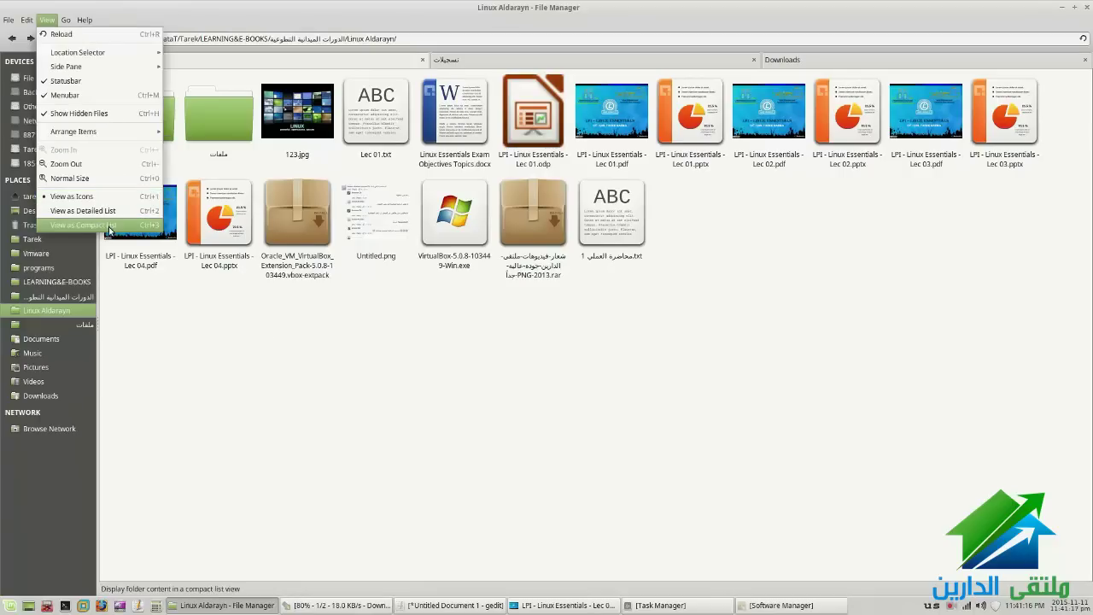
left_click(112, 220)
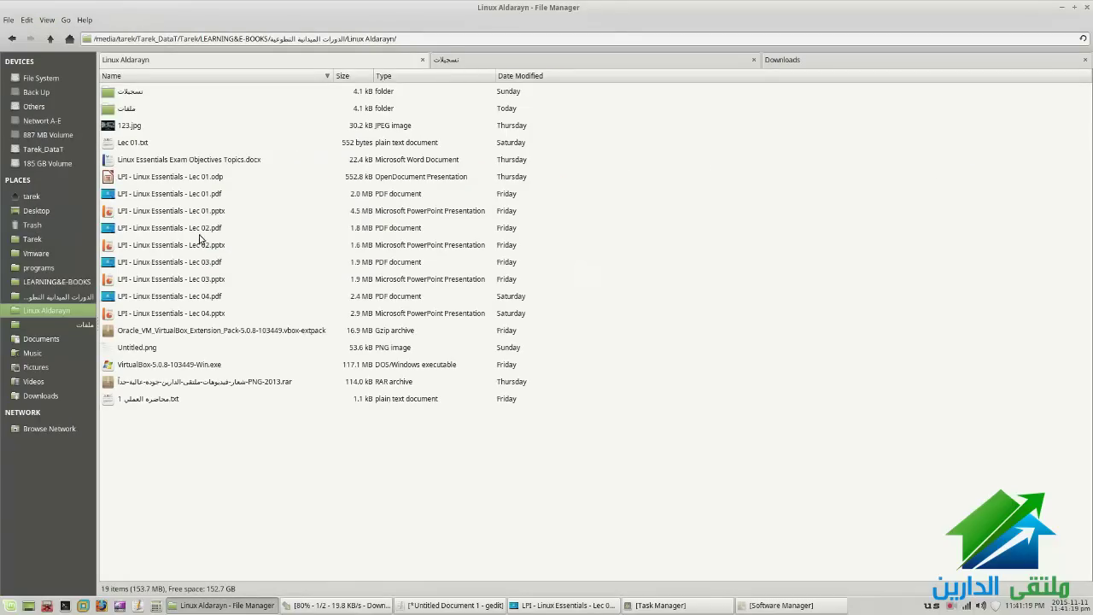
left_click(47, 20)
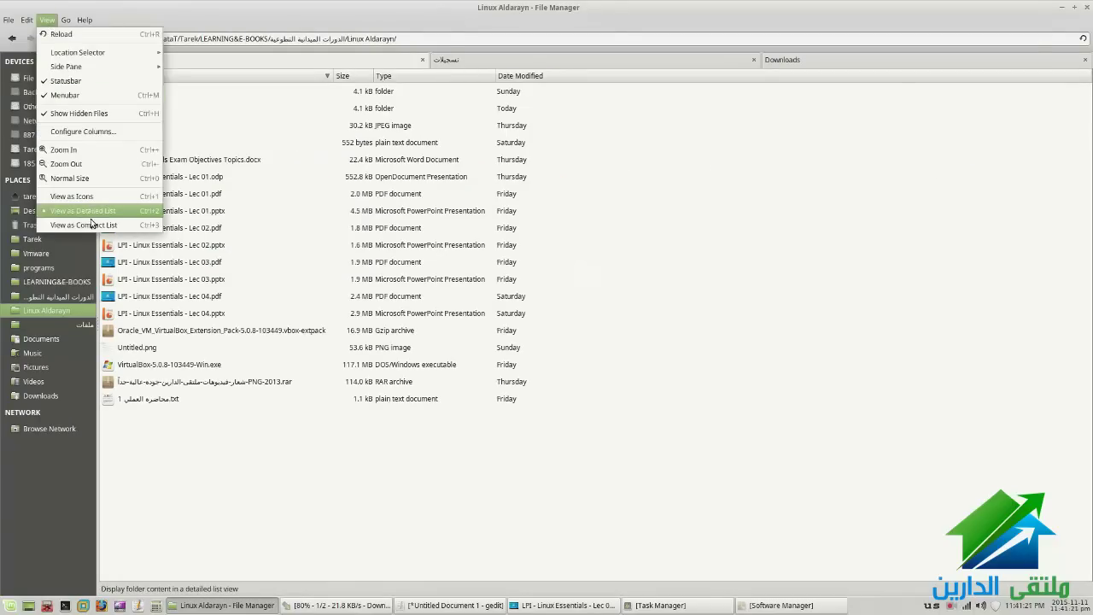
left_click(94, 227)
left_click(47, 20)
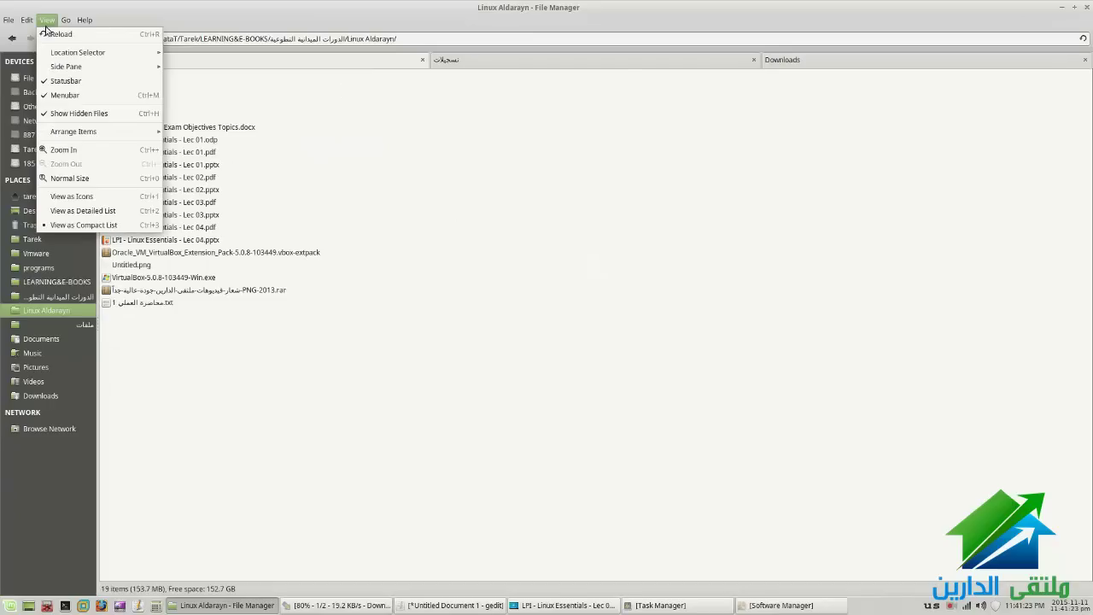
left_click(104, 198)
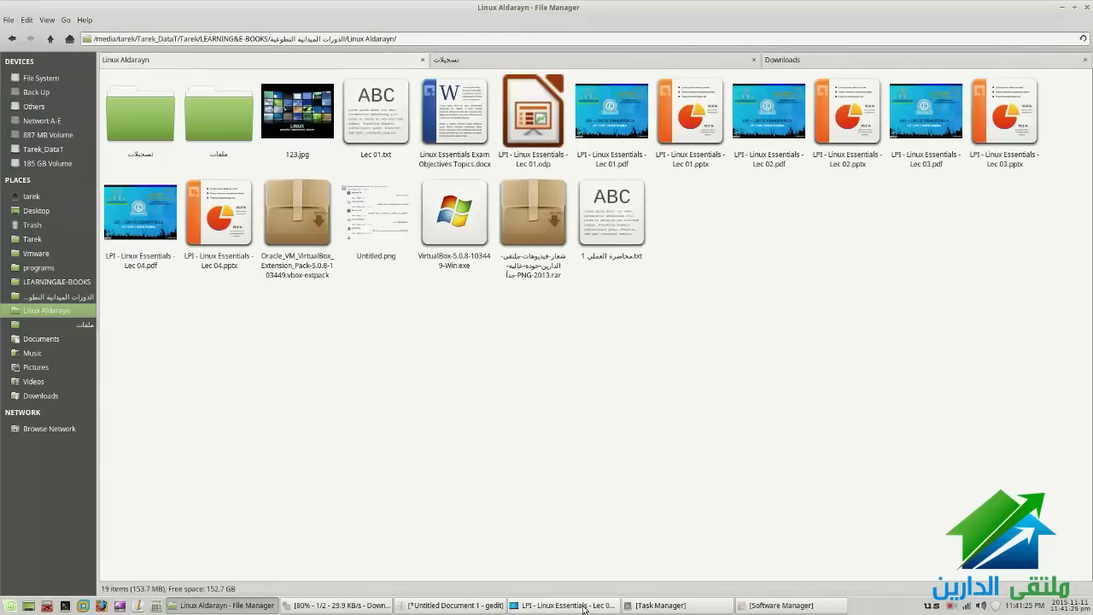
left_click(564, 604)
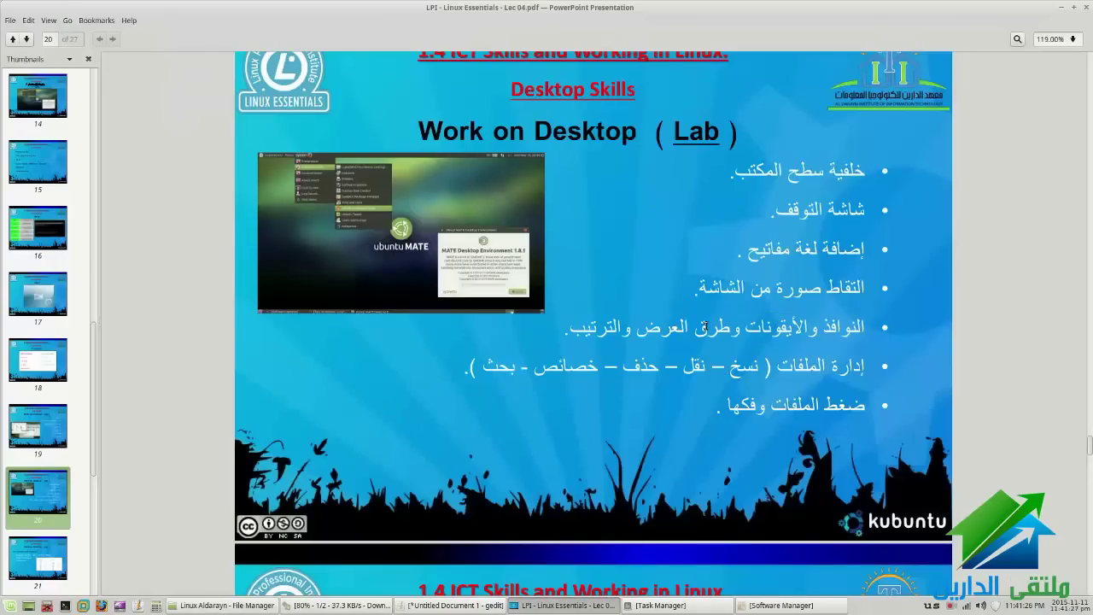
Switch to the lecture PDF slides, then to the Linux Aldarayn file manager window
left_click(467, 606)
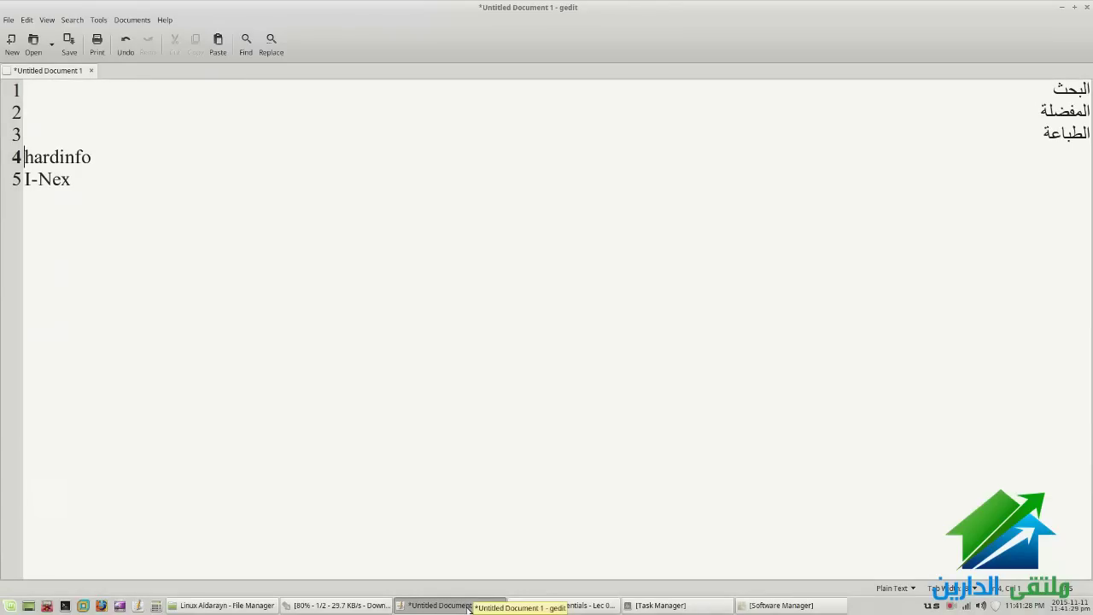
left_click(563, 604)
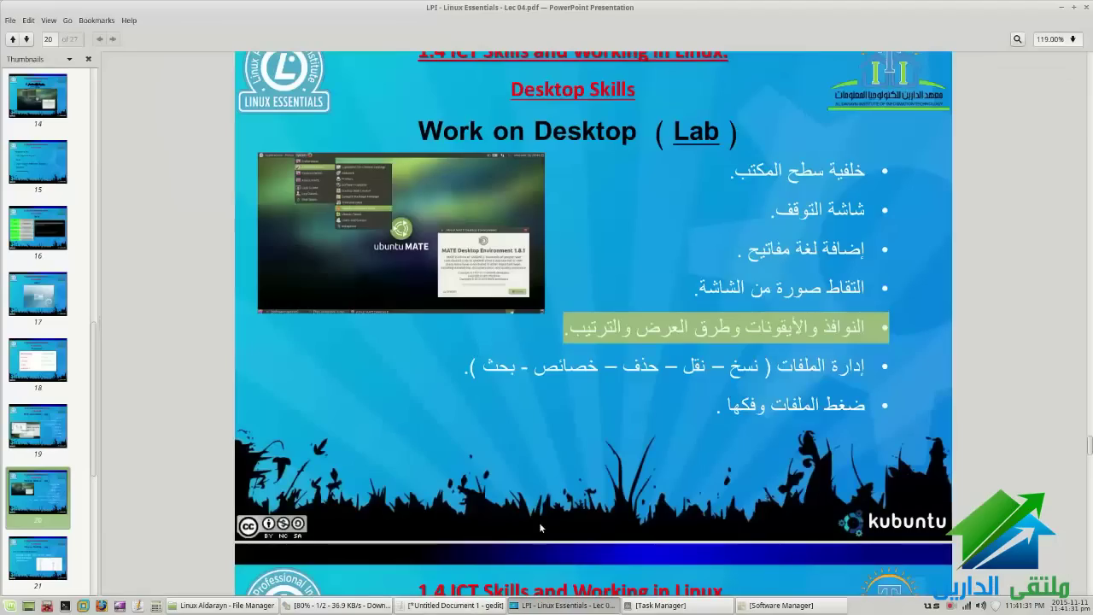
left_click(256, 605)
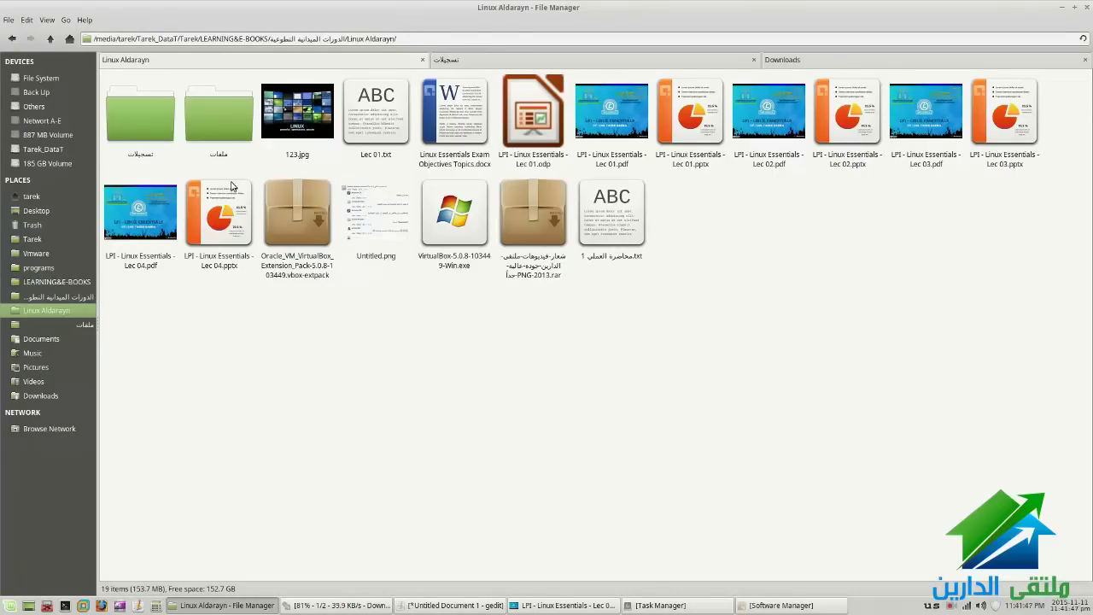
Search Linux Aldarayn for *.pttx with Catfish and maximise the results window
left_click(26, 20)
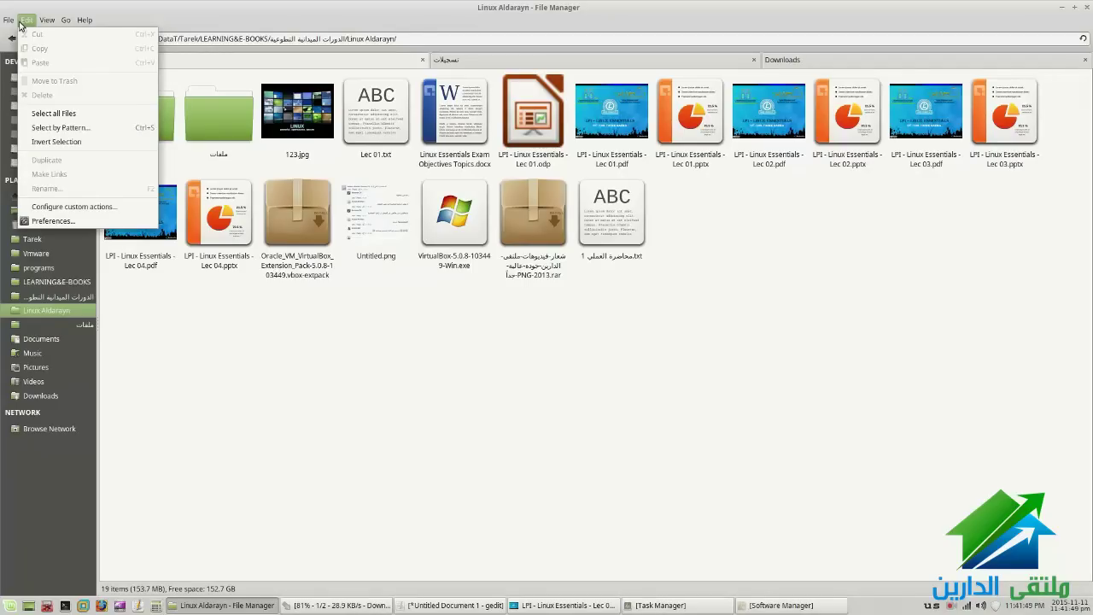
mouse_move(10, 25)
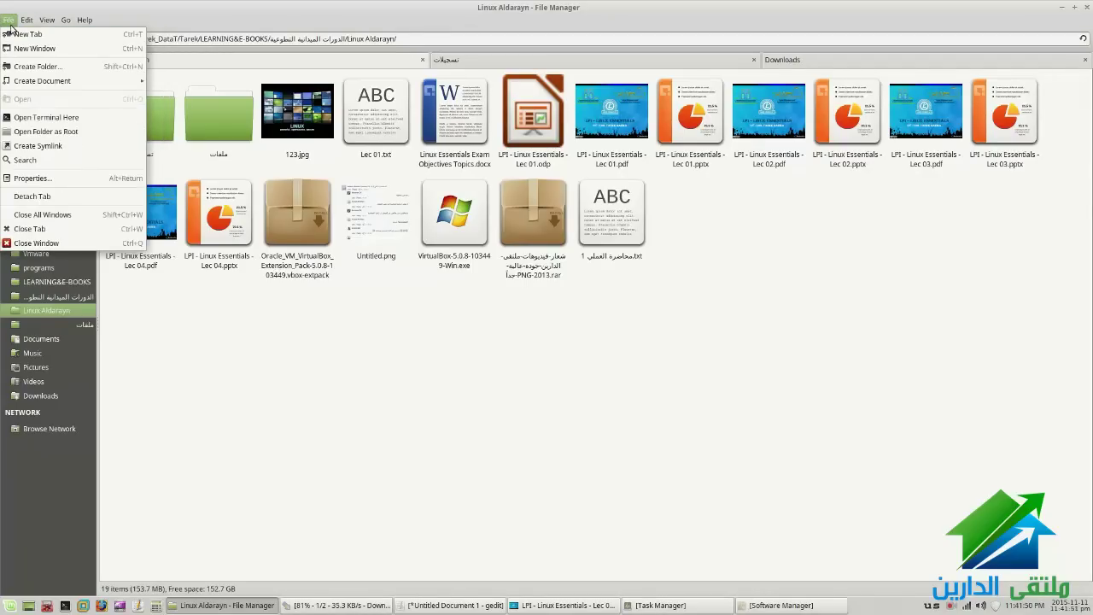
left_click(9, 22)
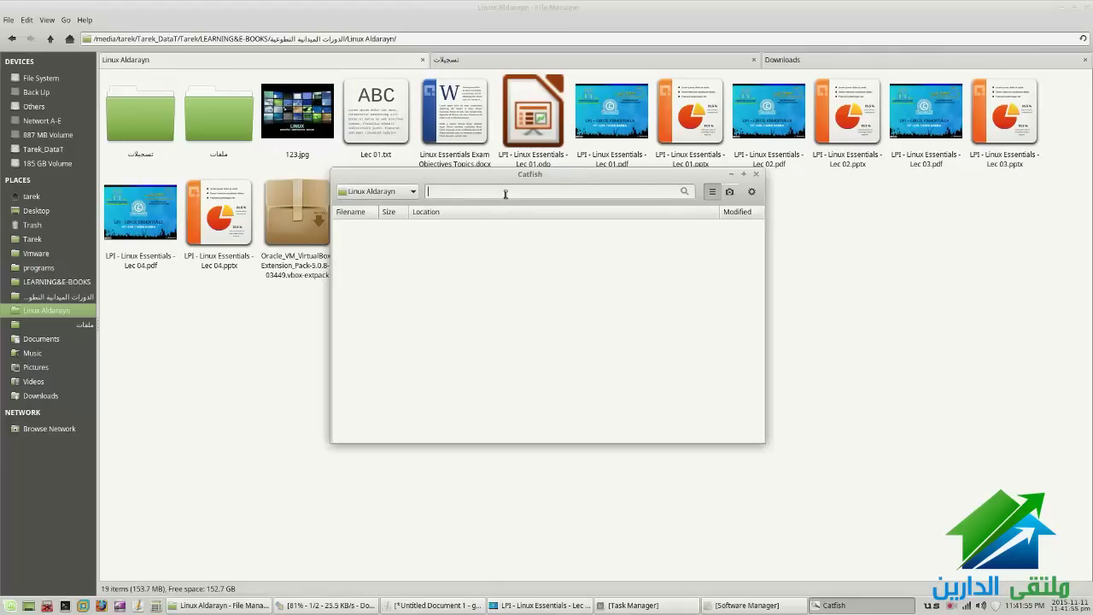
type("*")
type("ptt")
key("BackSpace")
key("BackSpace")
key("BackSpace")
type(".pptx")
key("Return")
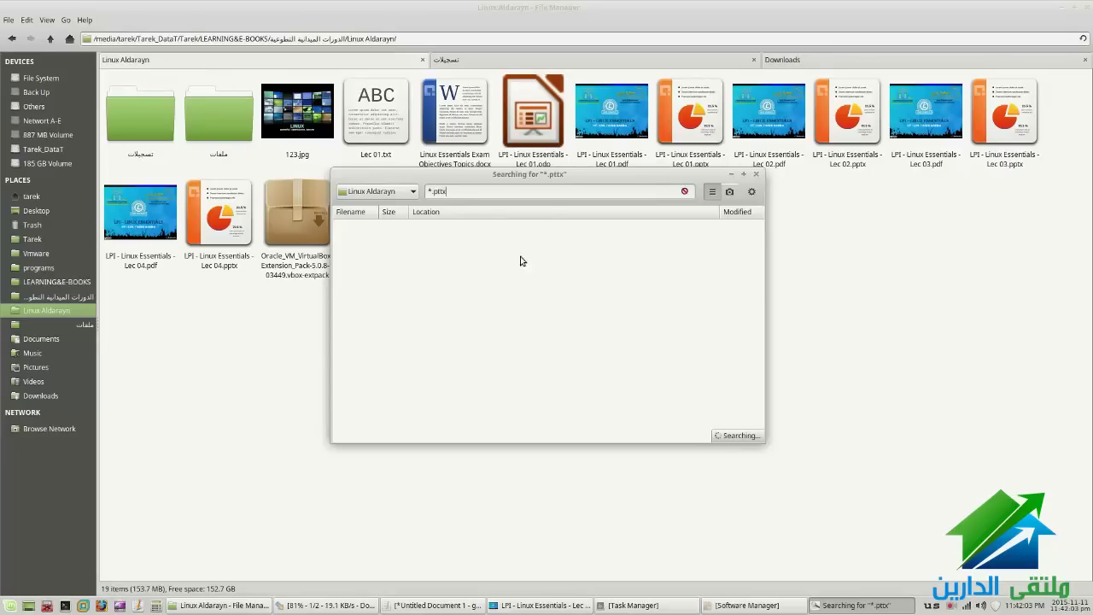
double_click(692, 175)
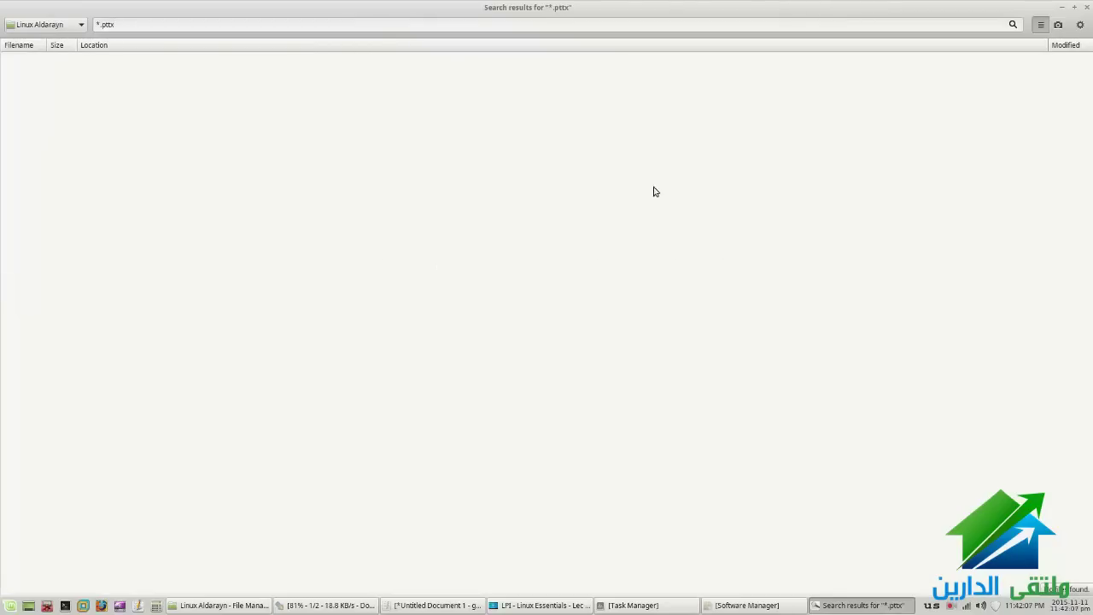
Turn Exact Match on and then off again in the Catfish search options
left_click(1079, 26)
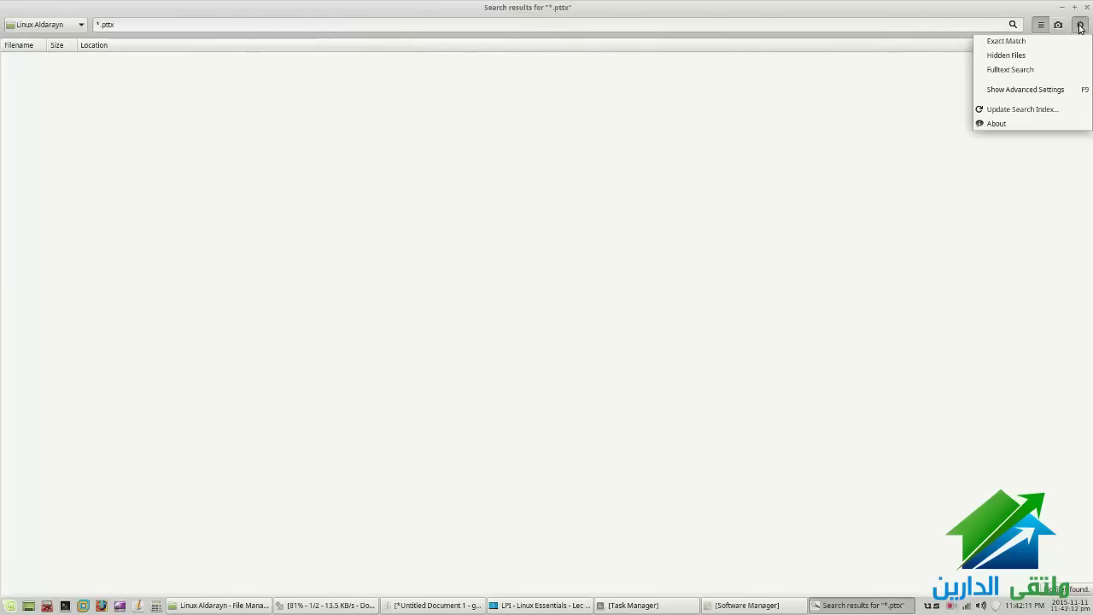
left_click(1027, 41)
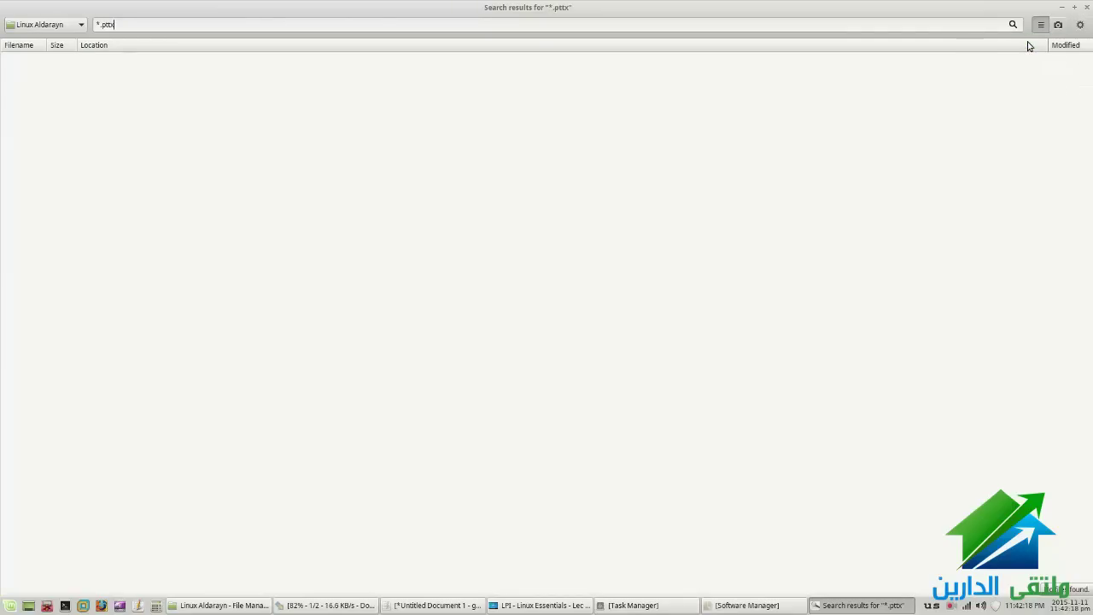
left_click(1084, 27)
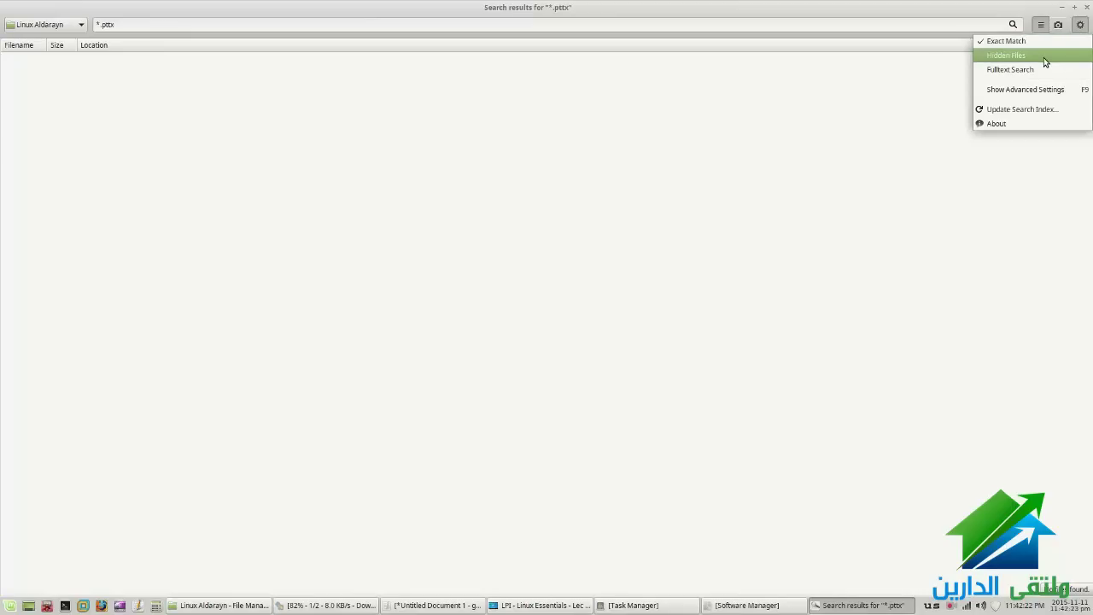
left_click(1008, 42)
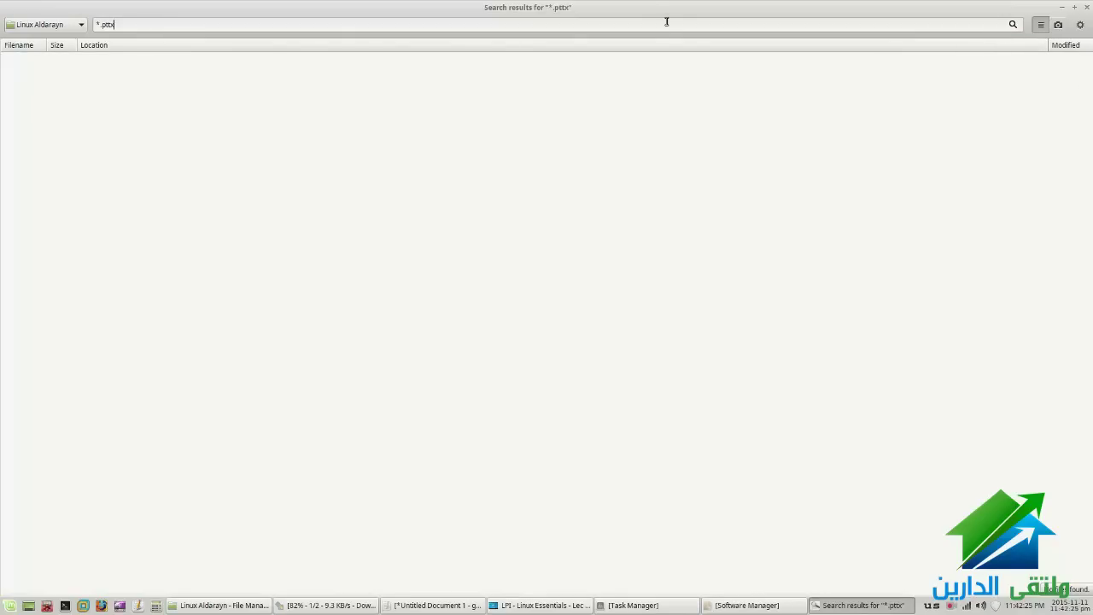
Correct the search pattern to *.pptx, rerun the search, and select the pattern for copying
double_click(106, 23)
type("pptx")
key("Return")
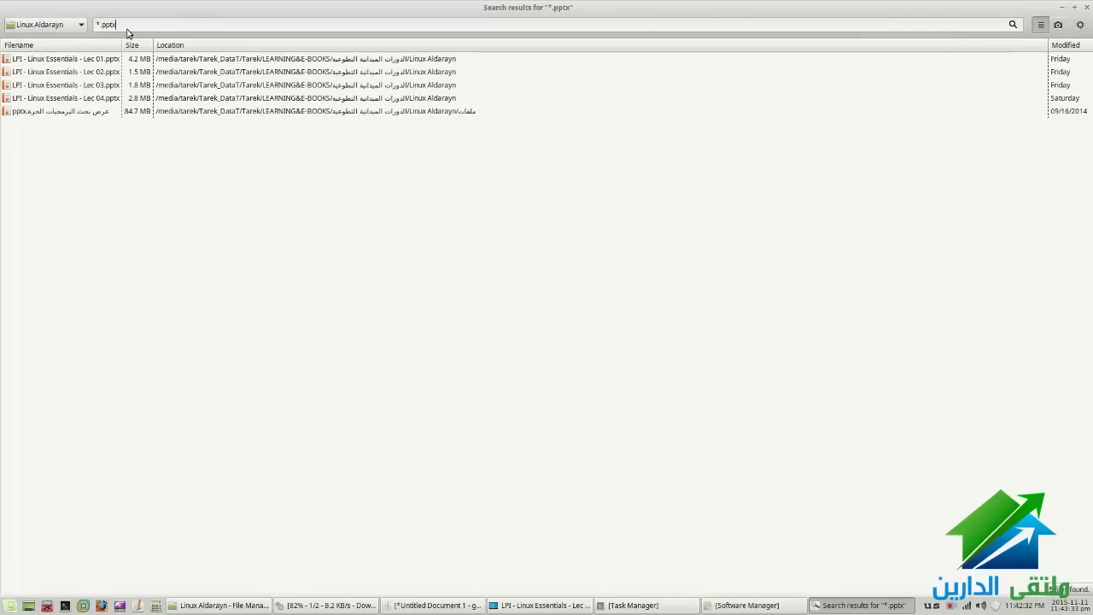
triple_click(100, 25)
key("ctrl+c")
left_click(434, 605)
Paste the *.pptx pattern as a new line 6 in the gedit notes
left_click(423, 346)
key("Return")
key("ctrl+v")
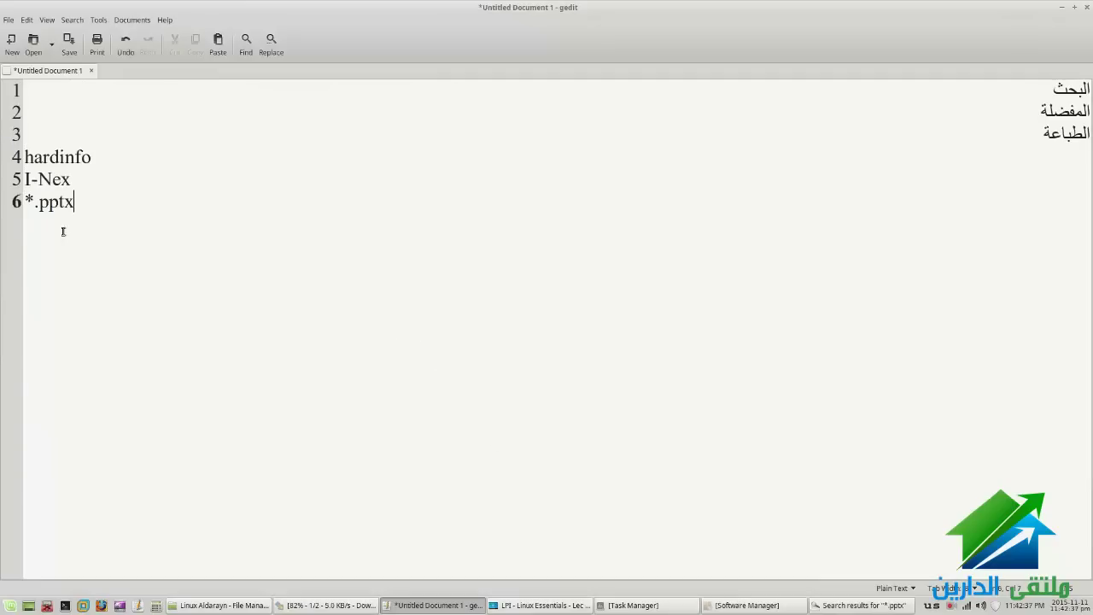
left_click_drag(37, 201, 78, 236)
left_click(85, 219)
Add name-based .pdf wildcard patterns on lines 7 and 8, and start a third on line 9
key("Return")
type("ahma")
type("d")
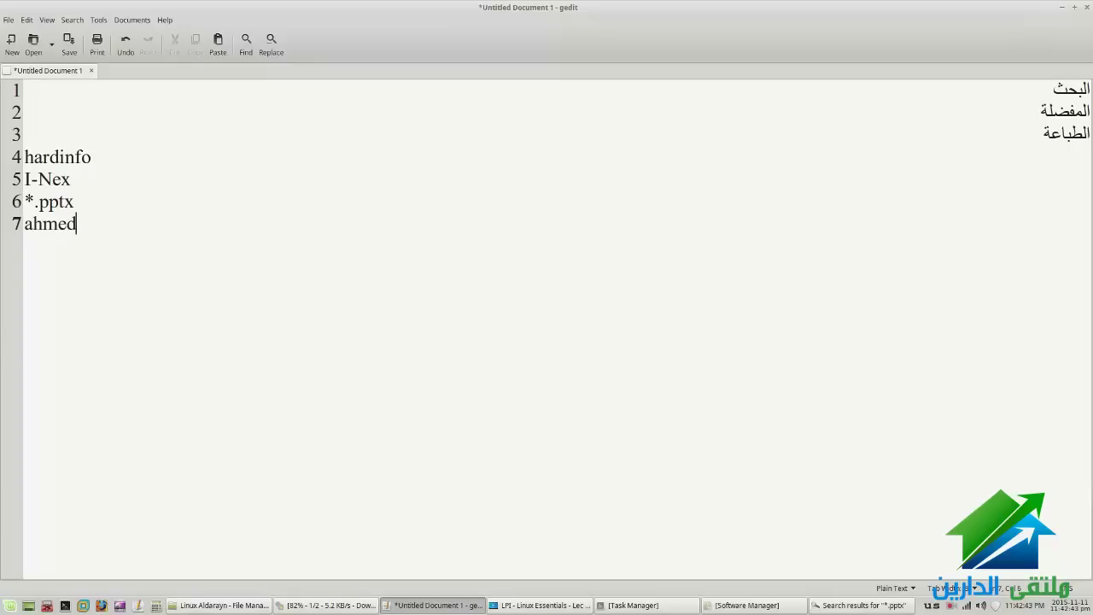
type("*.pdf")
left_click_drag(76, 224, 120, 224)
left_click(90, 225)
left_click(142, 225)
key("Return")
type("*")
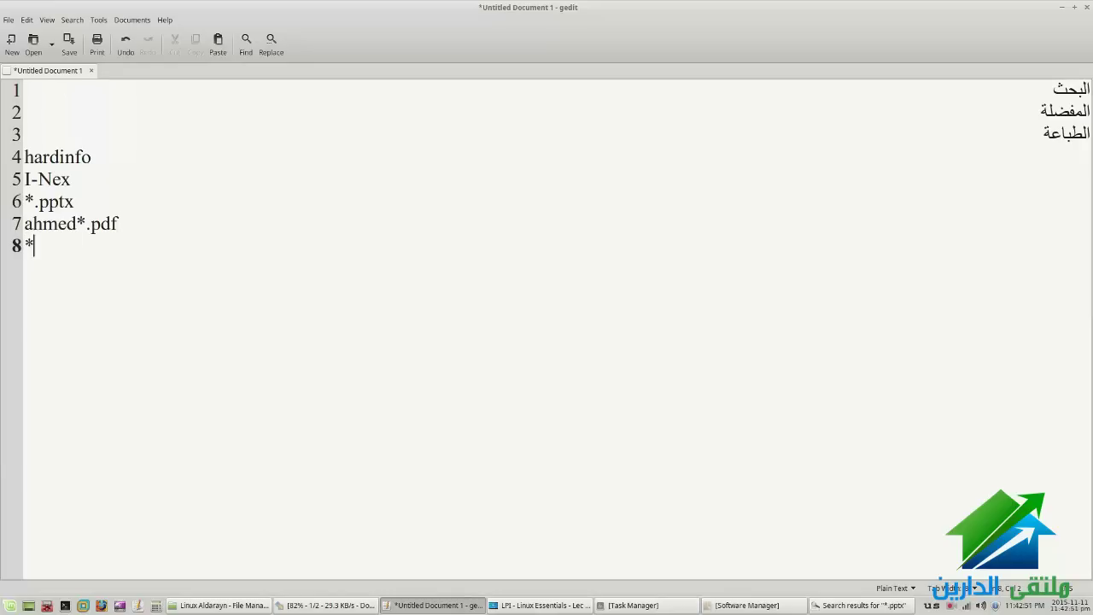
type("ahmed*")
type(".pdf")
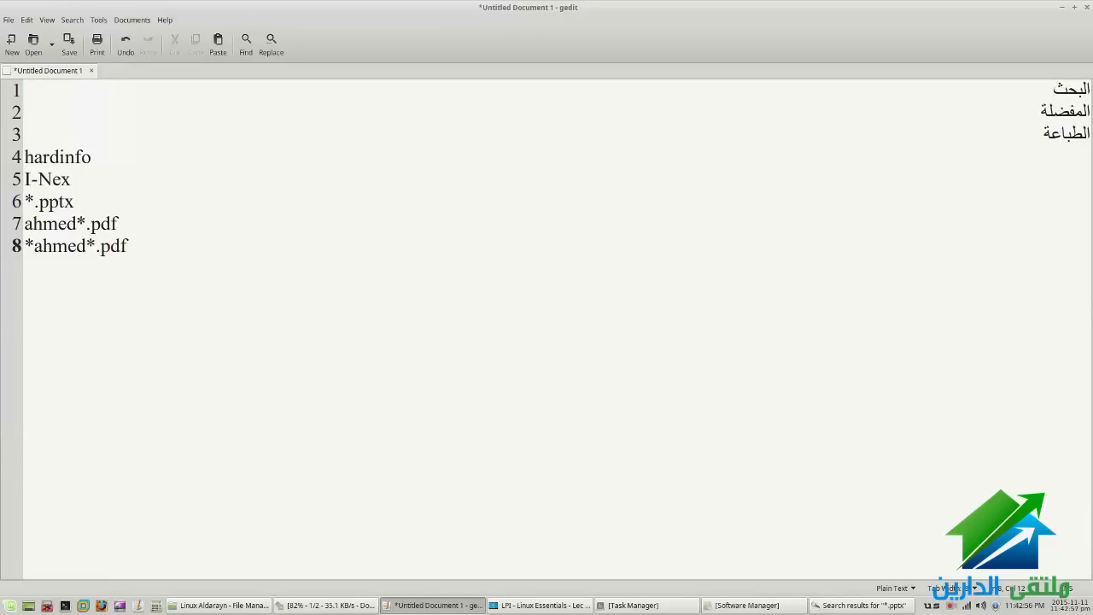
key("Return")
type("*ahmed")
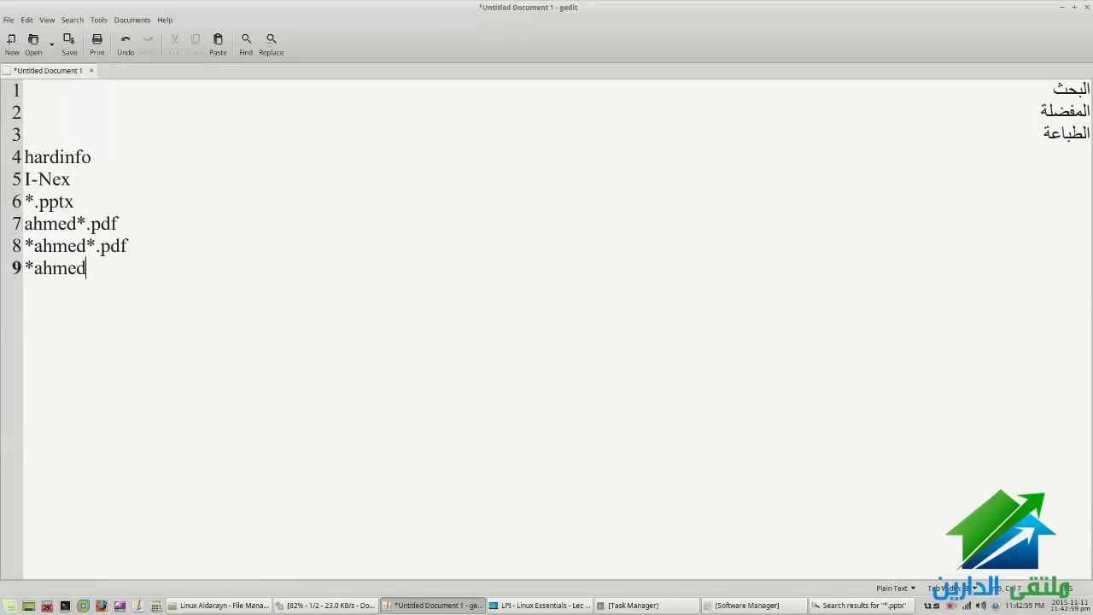
Enable and then disable Catfish Fulltext Search, then bring up the search window's taskbar menu
left_click(440, 605)
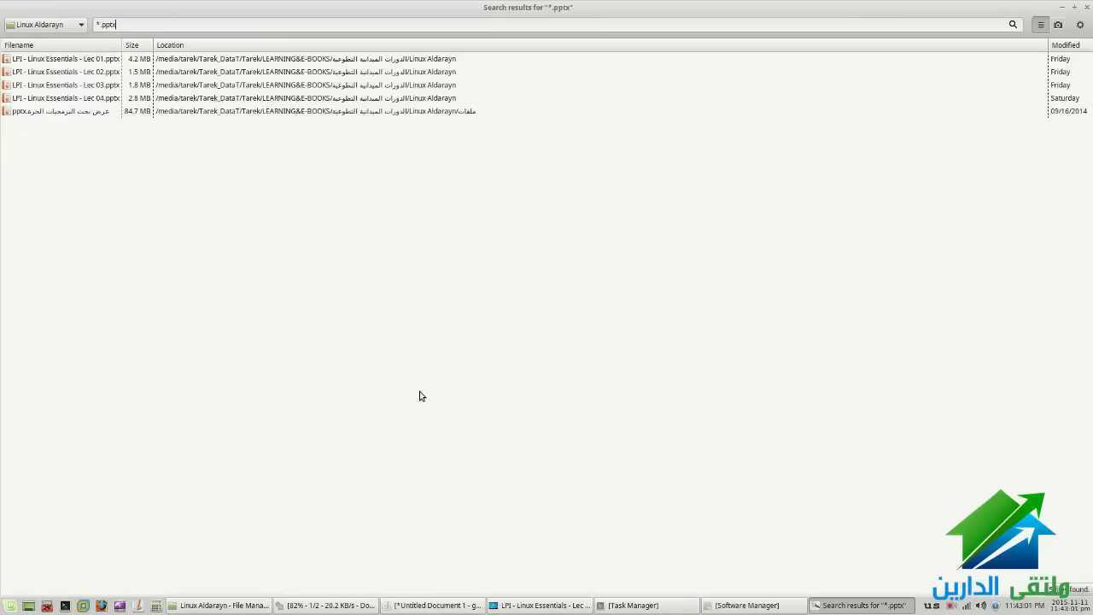
left_click(1080, 25)
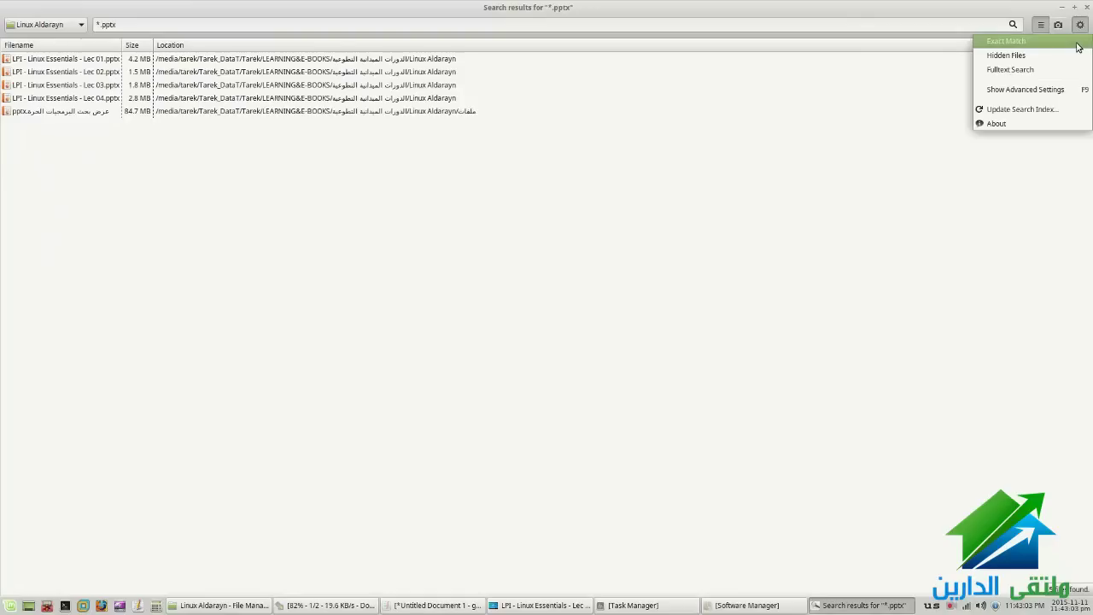
left_click(1064, 69)
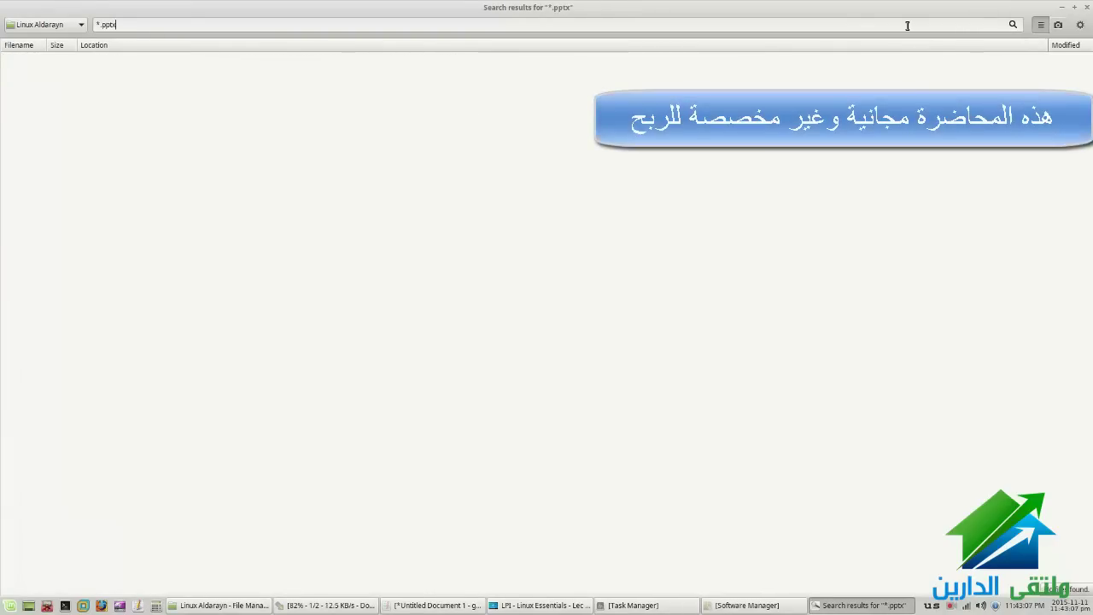
left_click(1080, 25)
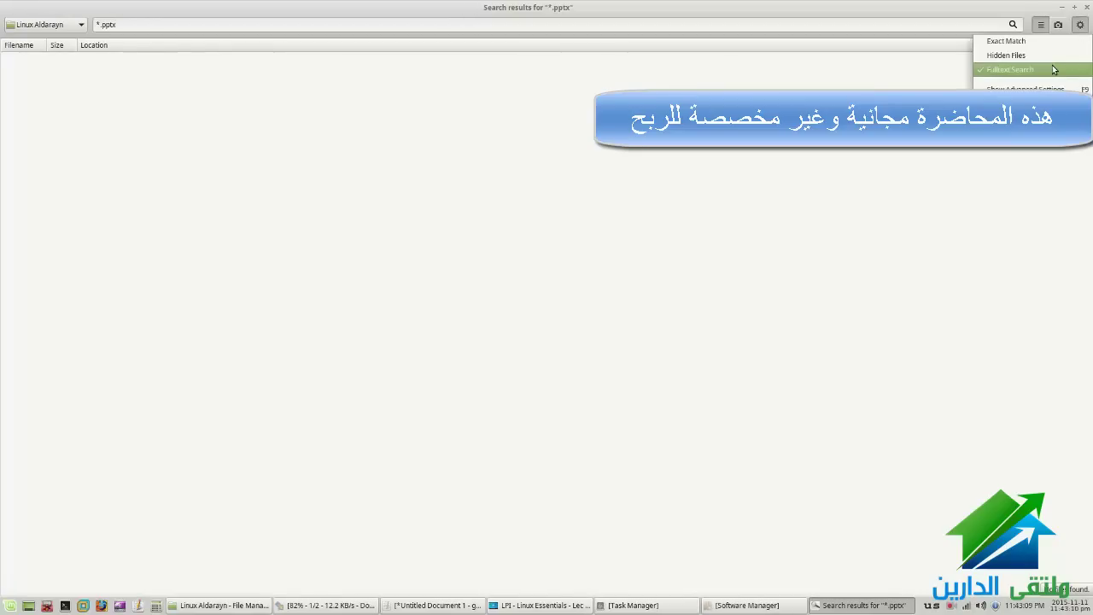
left_click(1009, 70)
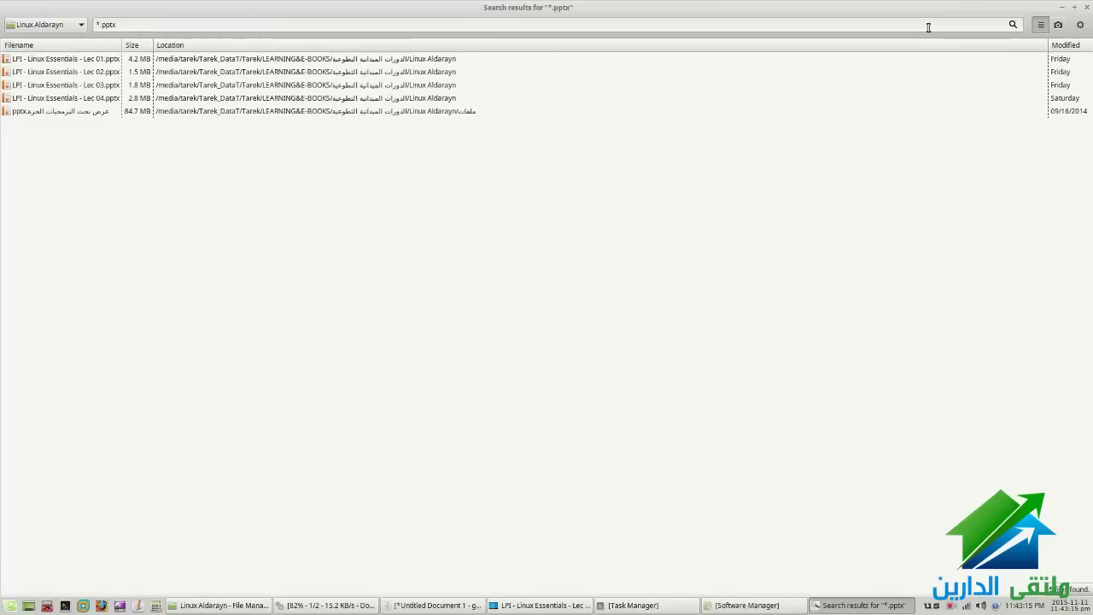
right_click(819, 605)
Close the Catfish search window and glance at the lecture PDF before returning to Thunar
left_click(825, 591)
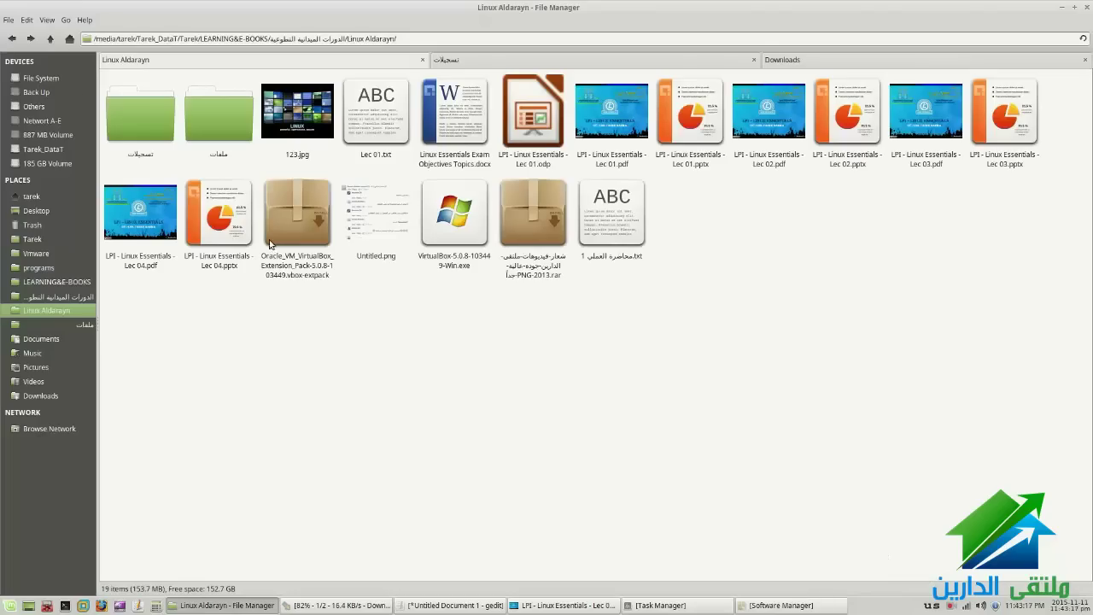
right_click(264, 295)
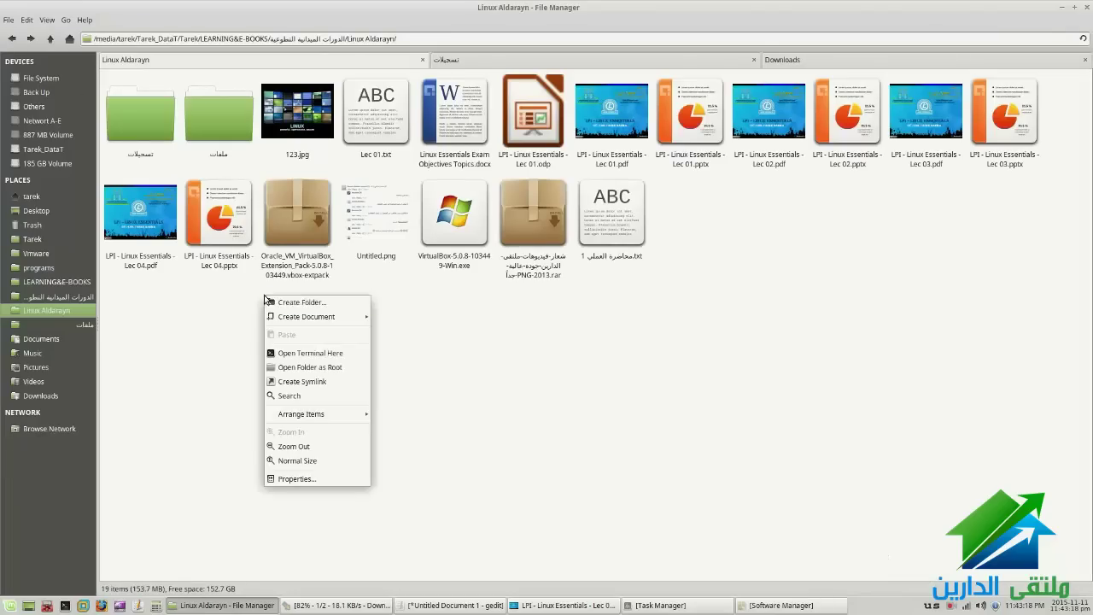
left_click(427, 378)
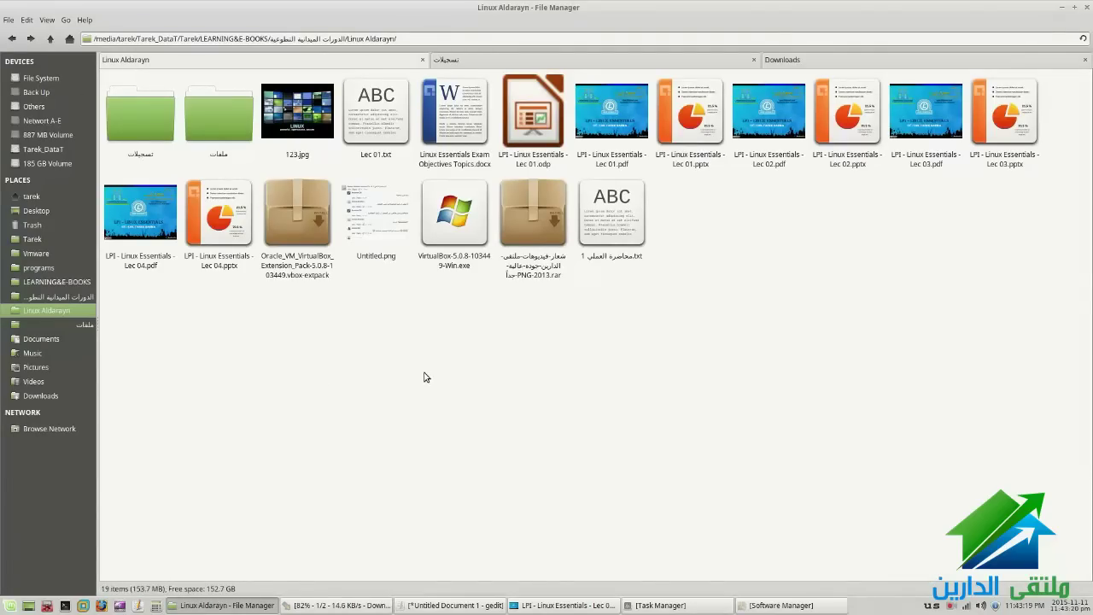
left_click(568, 604)
left_click_drag(864, 358, 515, 366)
key("alt+Tab")
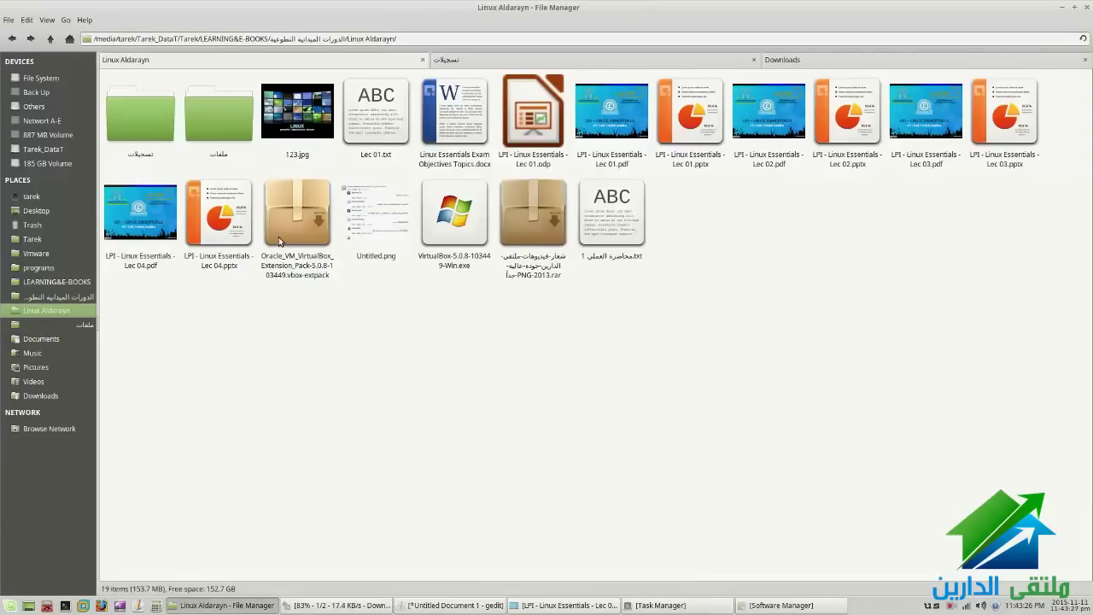
Review the VirtualBox extension pack's 16.9 MB properties across the Permissions, Emblems and General tabs
right_click(285, 242)
left_click(321, 425)
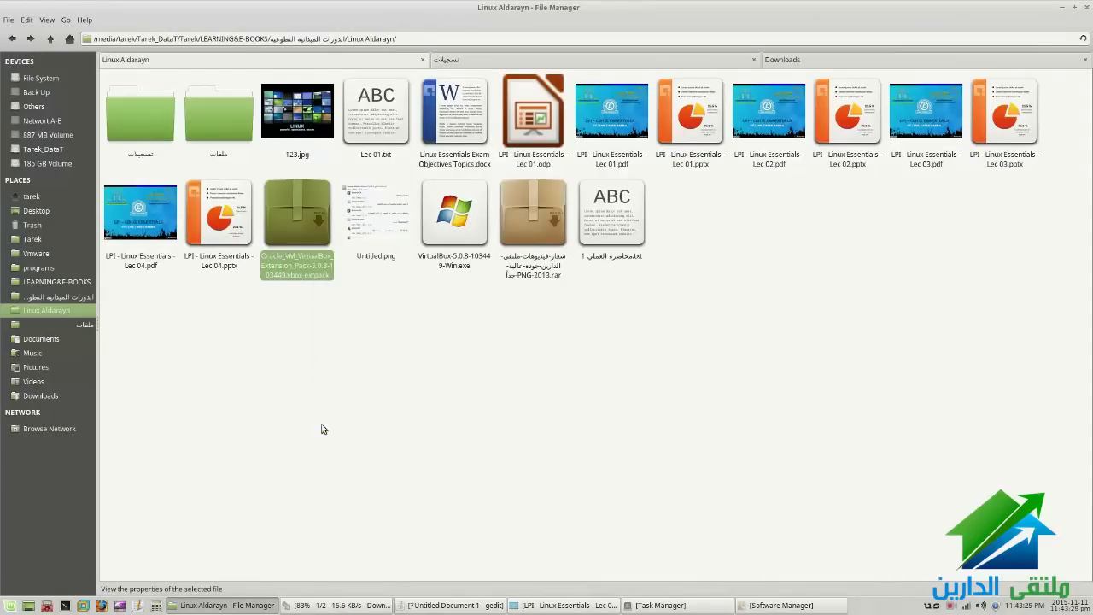
left_click_drag(478, 320, 522, 320)
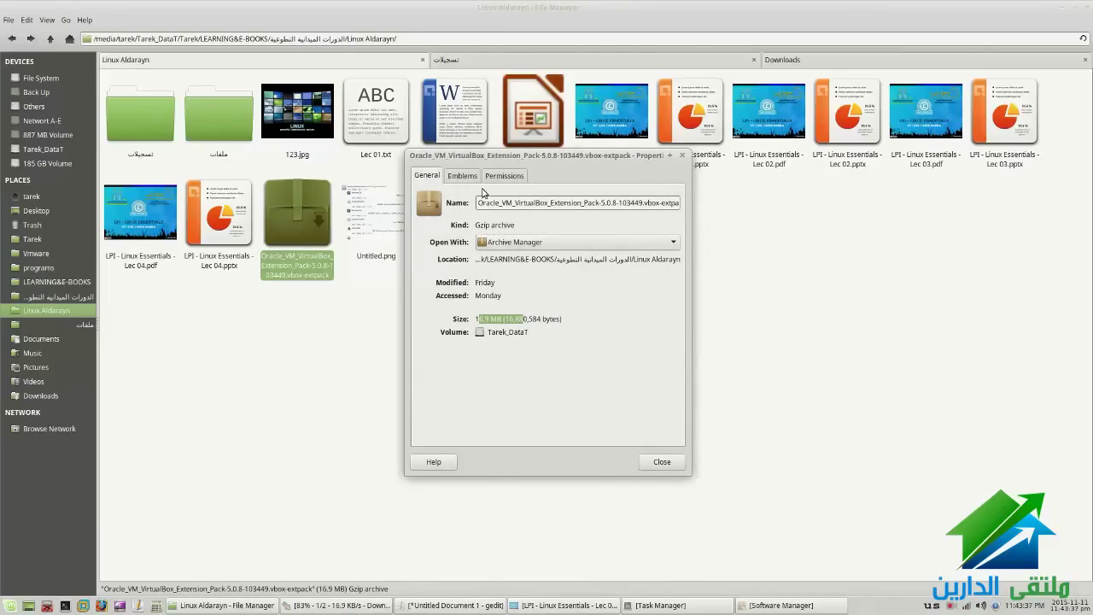
left_click(490, 177)
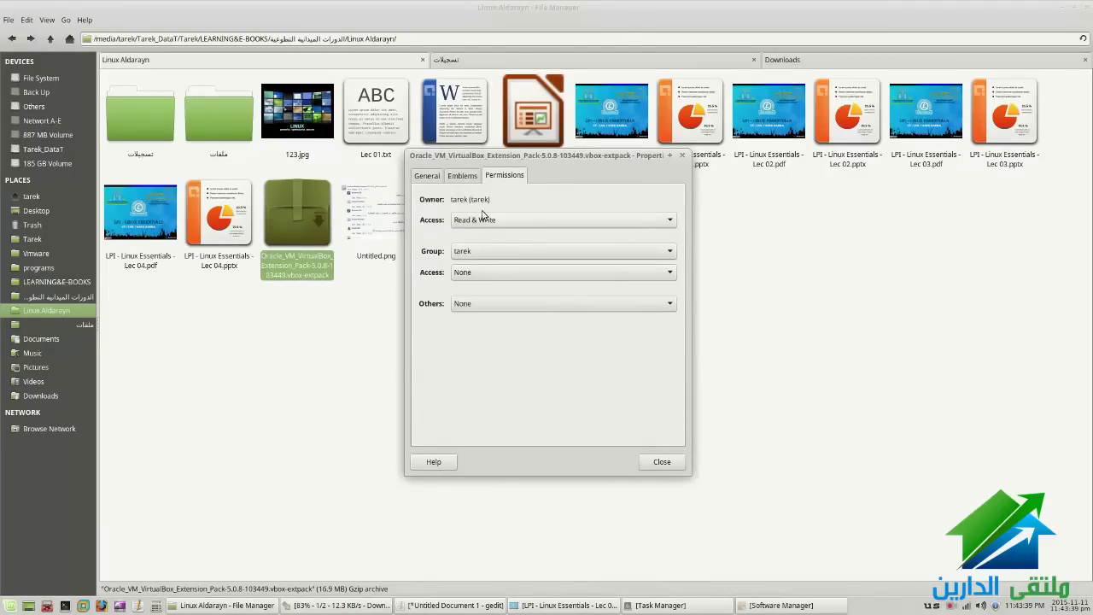
left_click(467, 178)
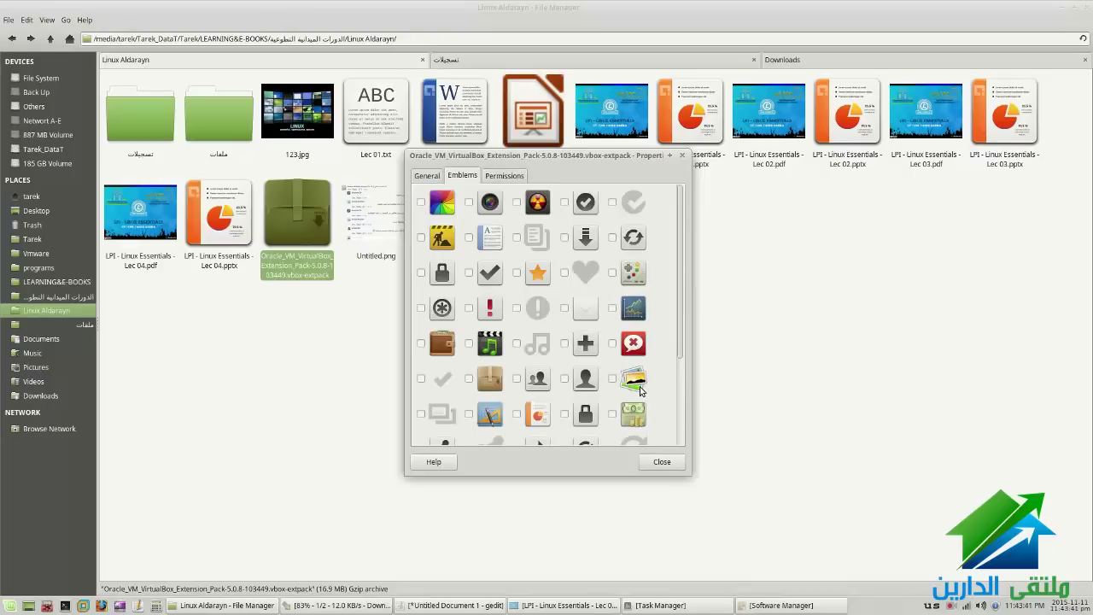
left_click(429, 176)
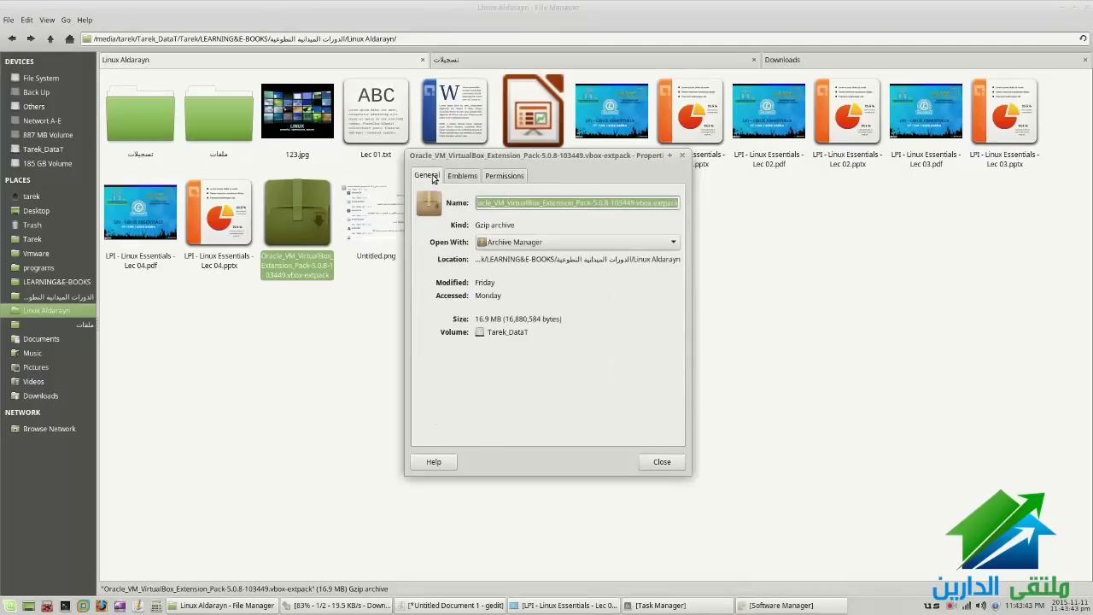
Check the Open With alternatives, cancel, and close the properties with Archive Manager kept
left_click(507, 241)
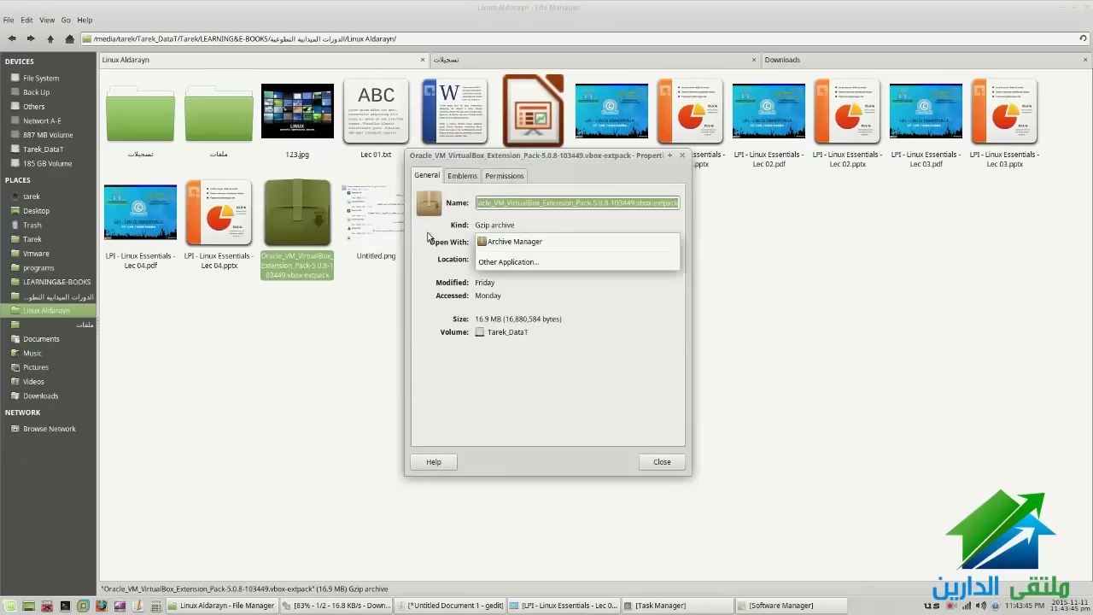
left_click(485, 262)
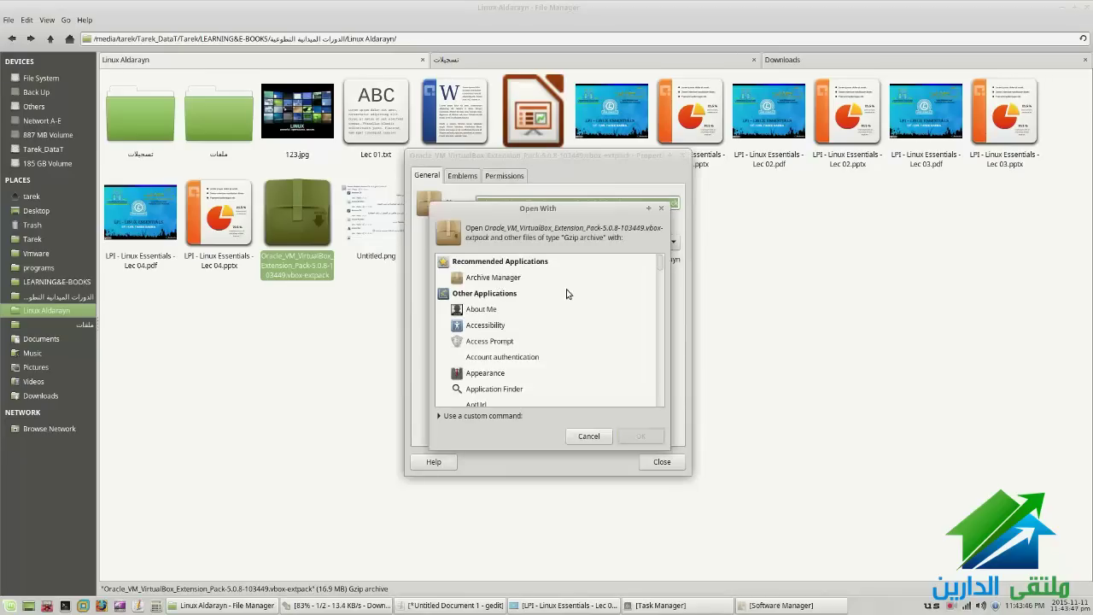
left_click(587, 435)
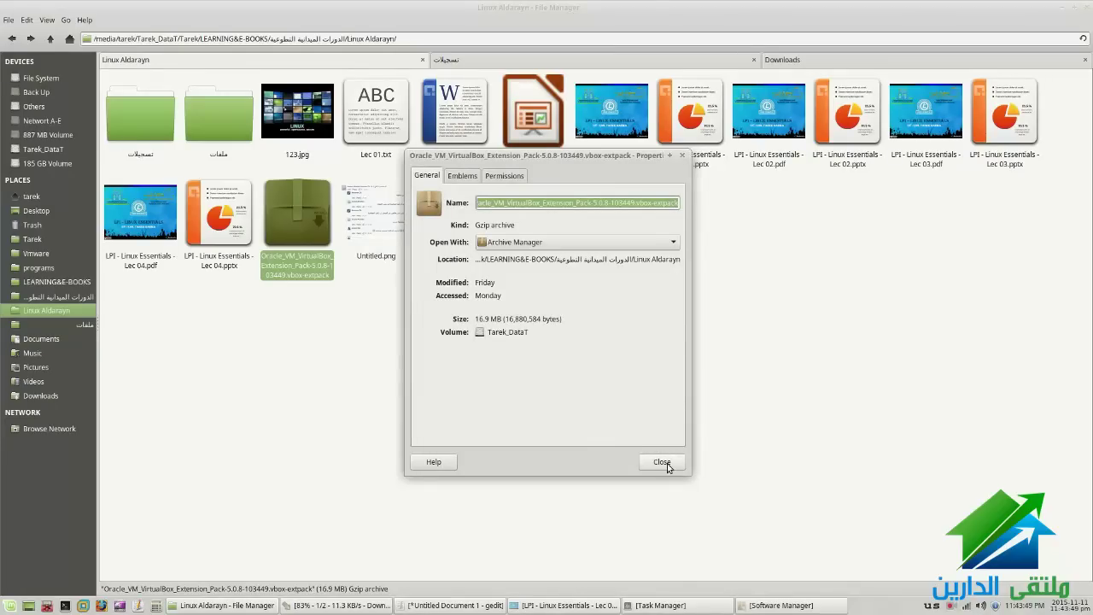
left_click(661, 461)
left_click(402, 361)
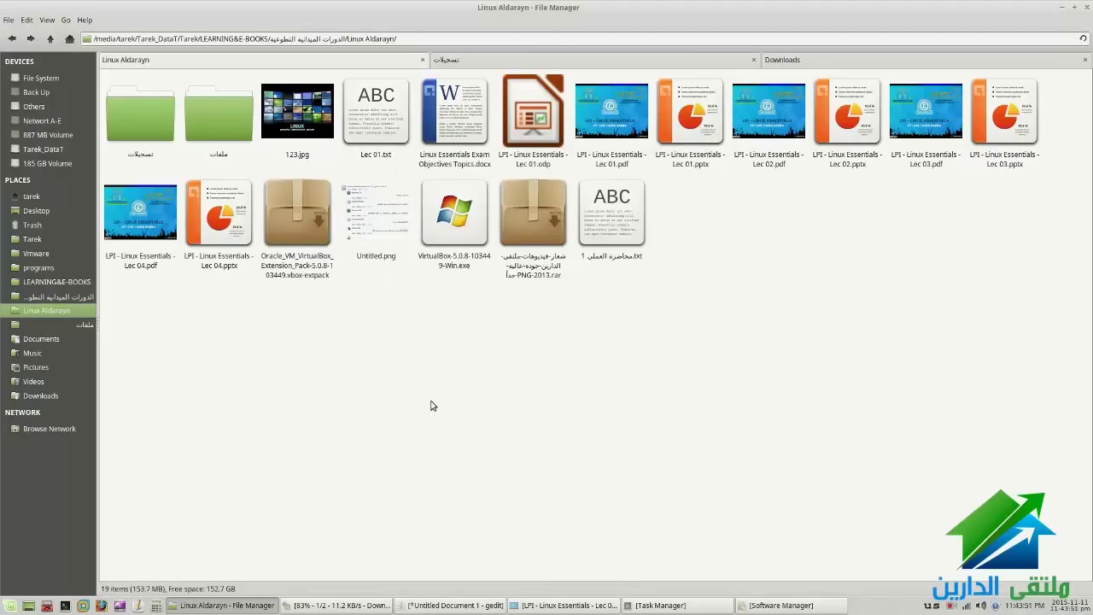
Copy LPI - Linux Essentials - Lec 04.pdf and paste it onto the desktop
right_click(150, 240)
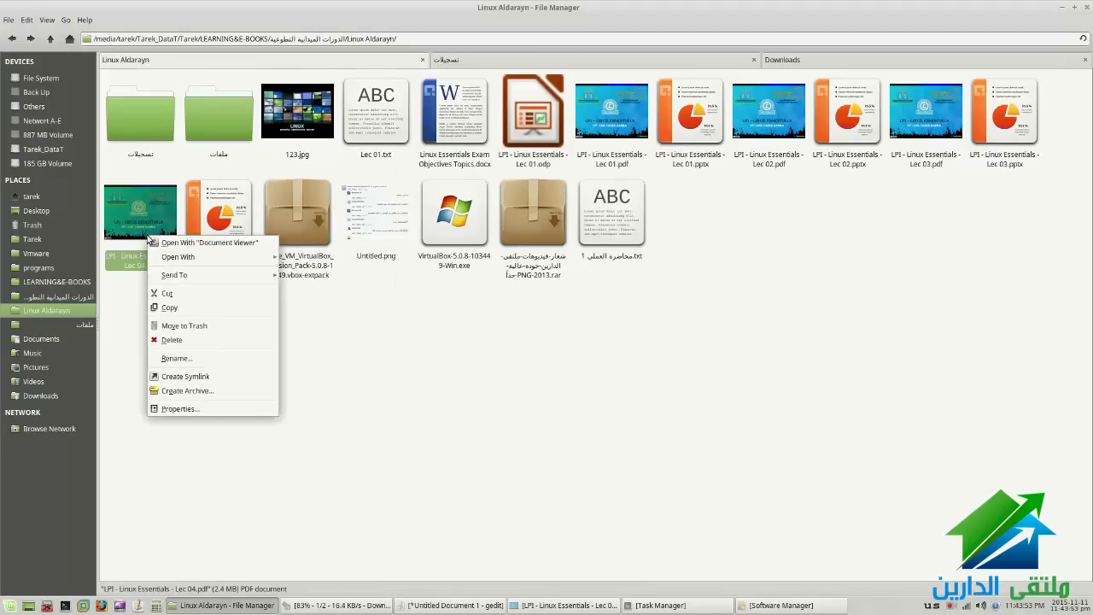
left_click(178, 311)
left_click(1060, 7)
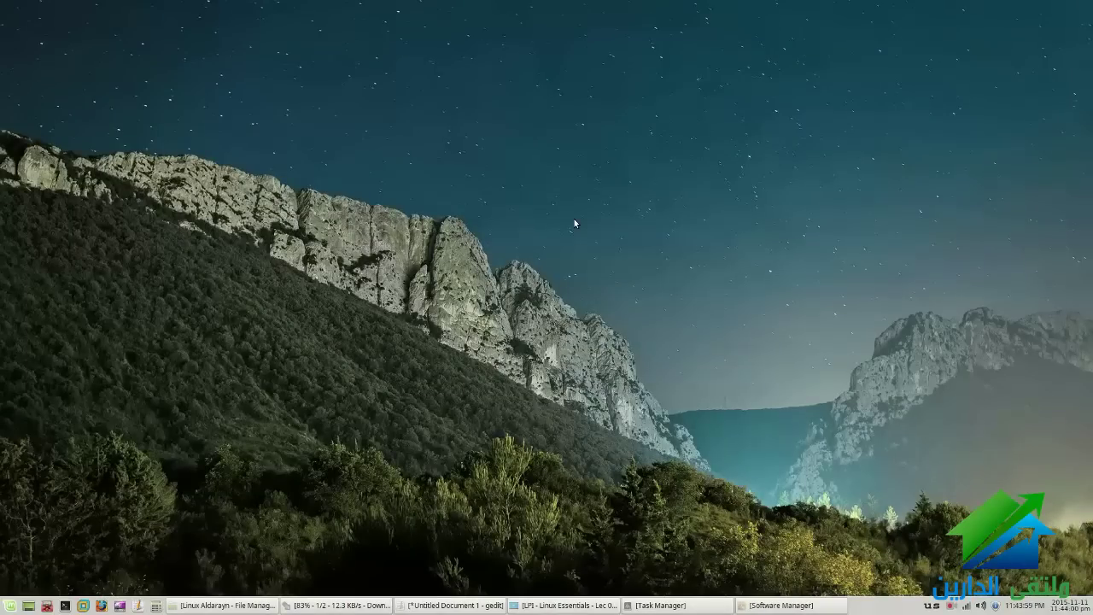
right_click(359, 100)
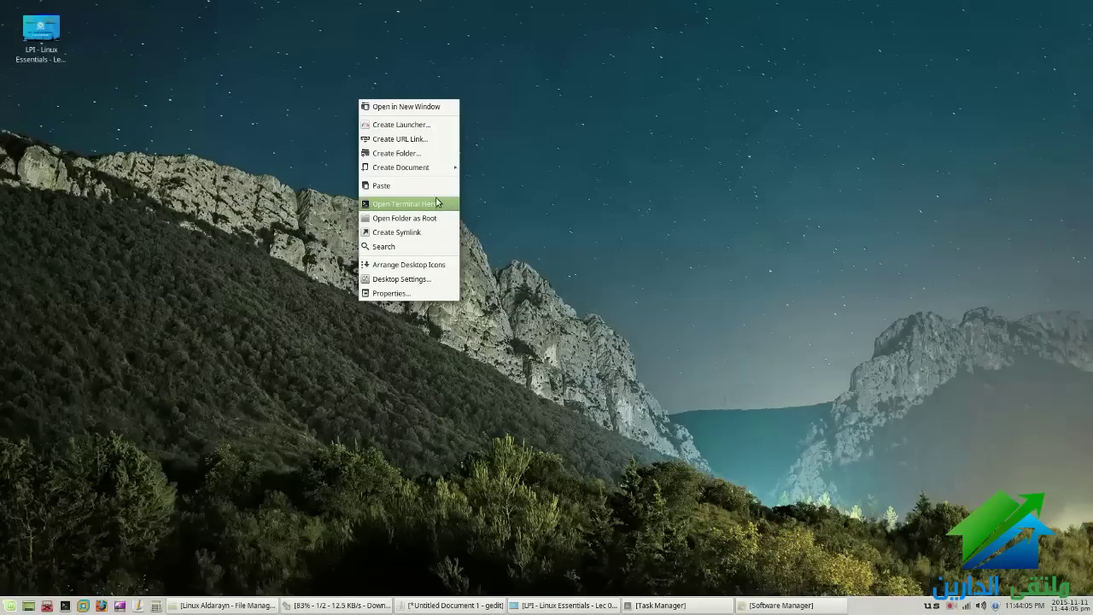
left_click(436, 203)
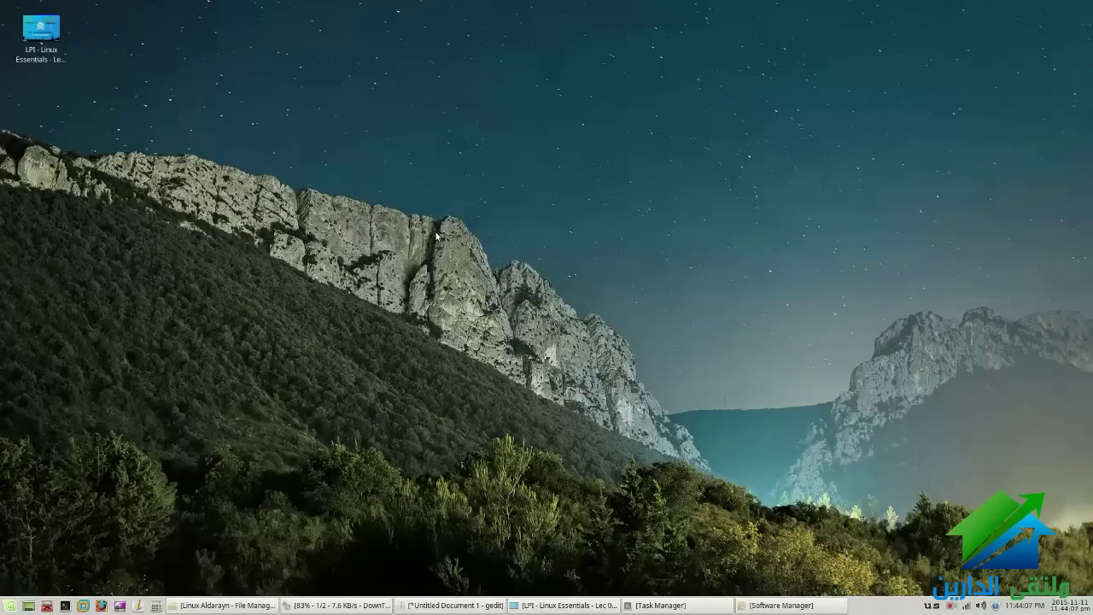
Permanently delete the Link to Desktop icon with Shift+Delete
left_click(54, 114)
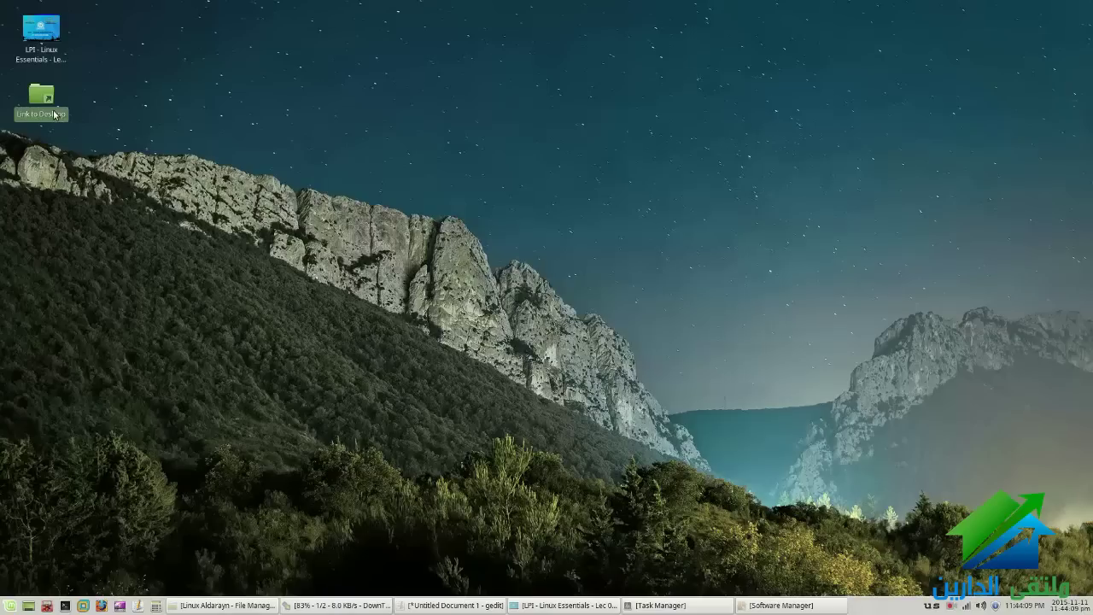
key("shift+Delete")
key("Return")
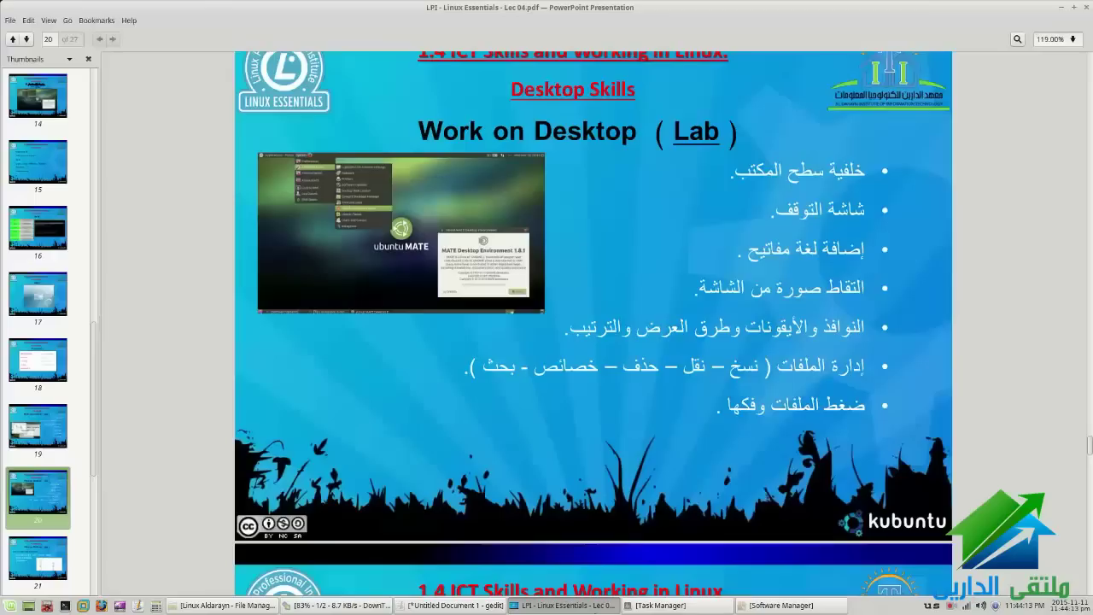
Inspect the desktop Lec 04 file's menu and briefly raise the Lec 04 PDF viewer
right_click(30, 62)
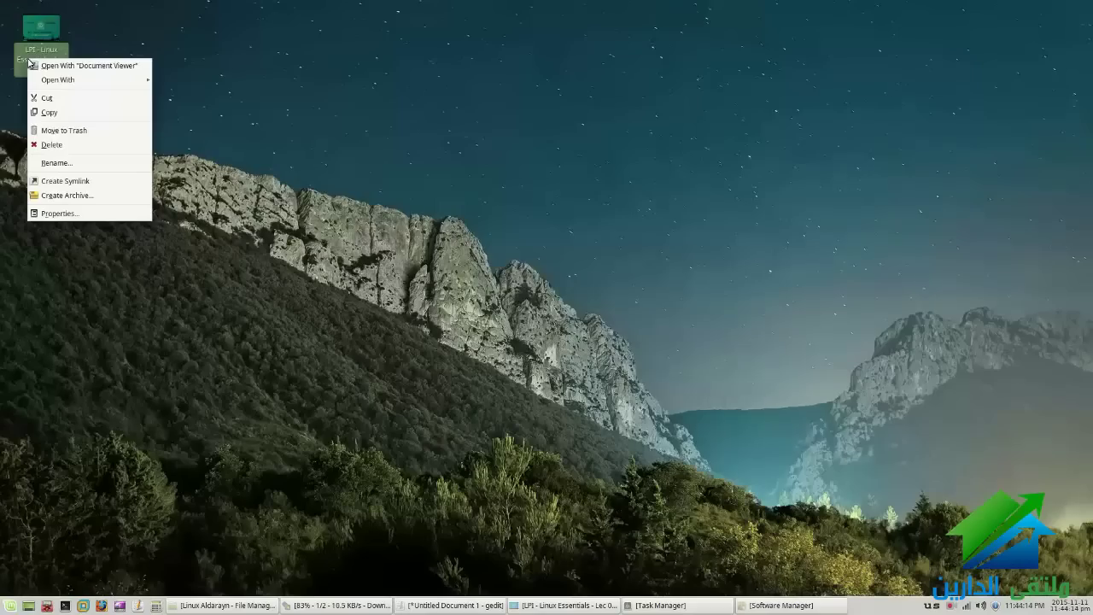
left_click(58, 131)
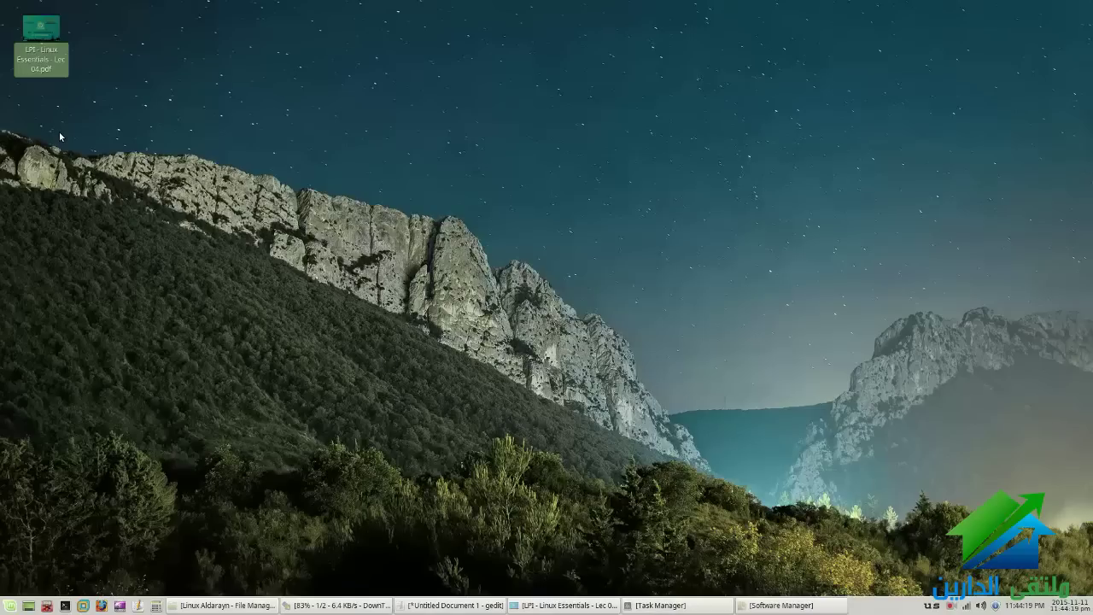
left_click(59, 131)
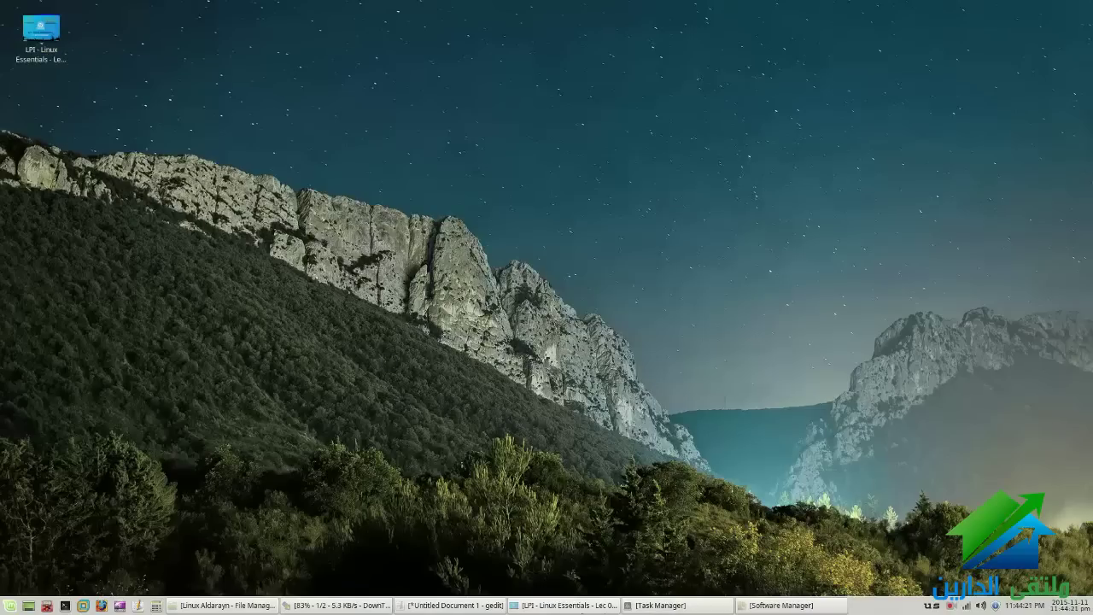
left_click(571, 605)
left_click(570, 605)
Create a new empty file named 123 in the Linux Aldarayn folder
key("alt+Tab")
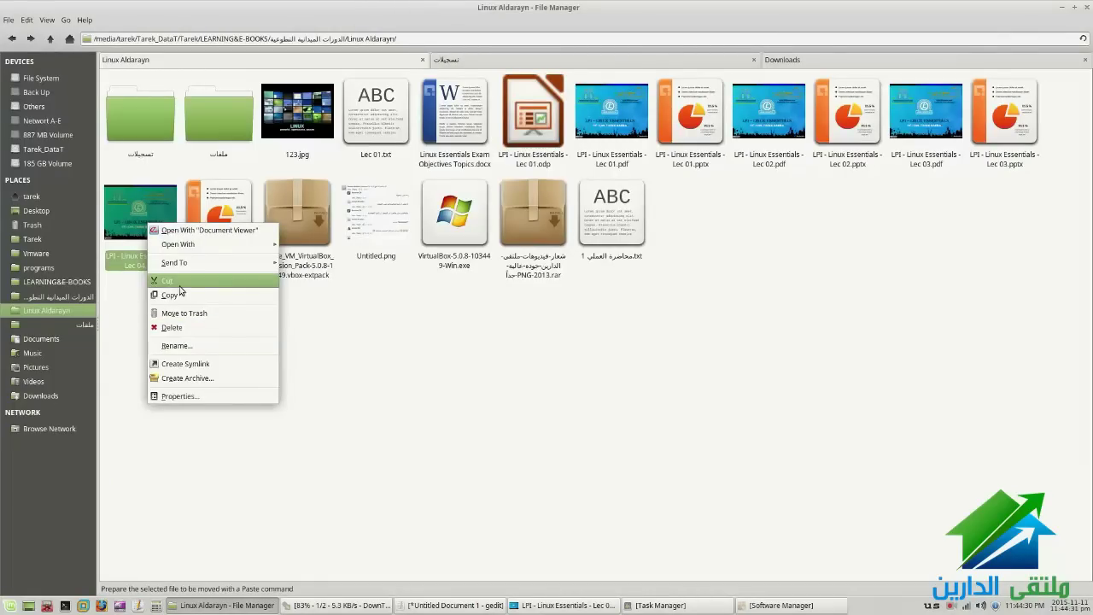
left_click(179, 282)
right_click(416, 344)
mouse_move(450, 365)
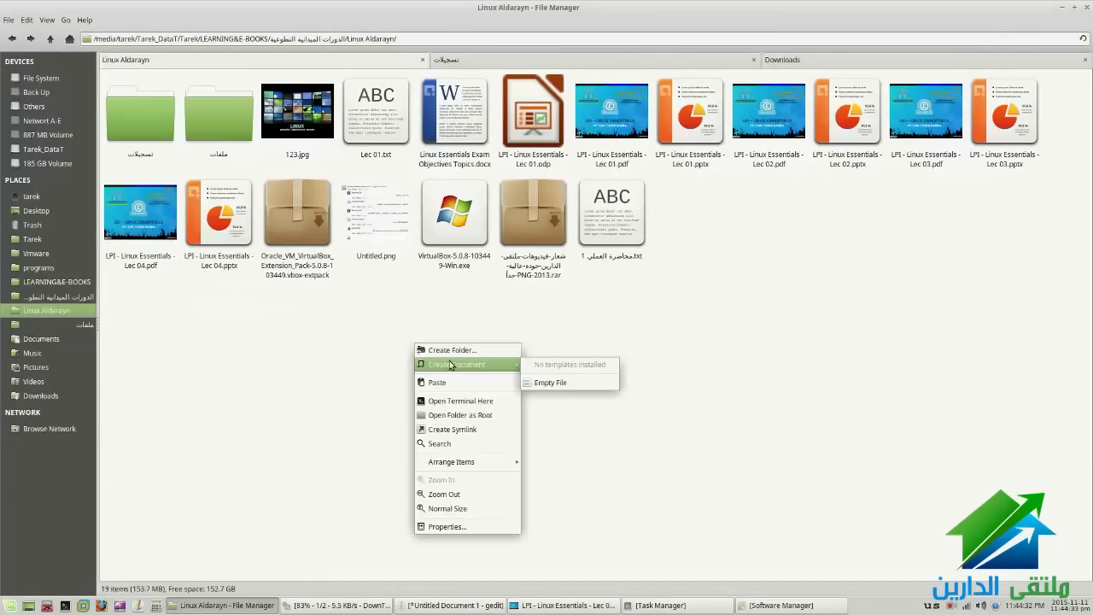
left_click(574, 381)
type("123")
key("Return")
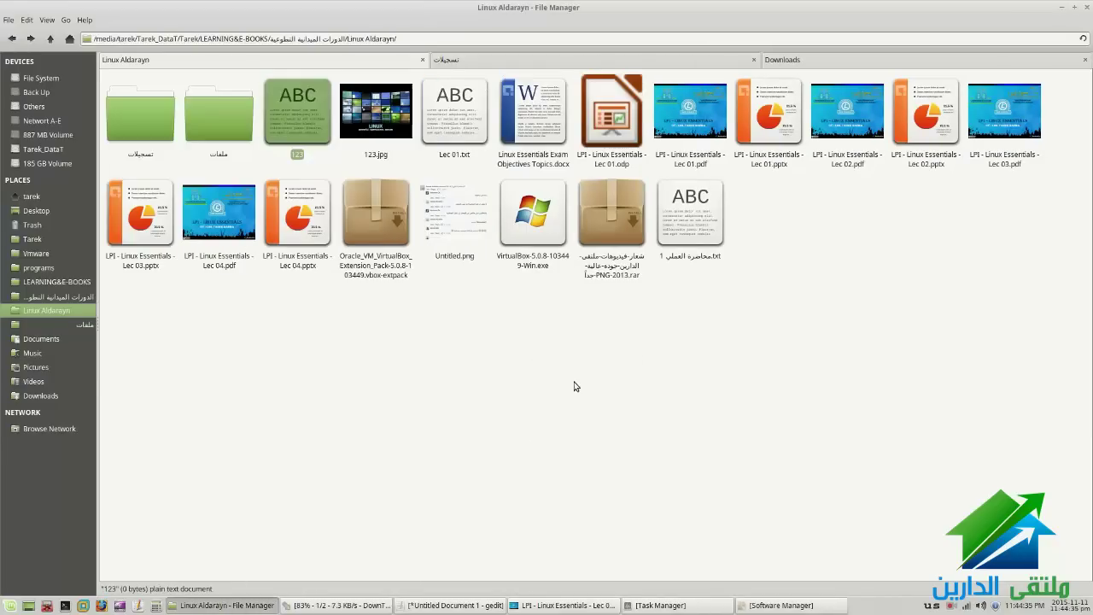
Cut file 123 and paste it onto the desktop
right_click(317, 132)
left_click(358, 209)
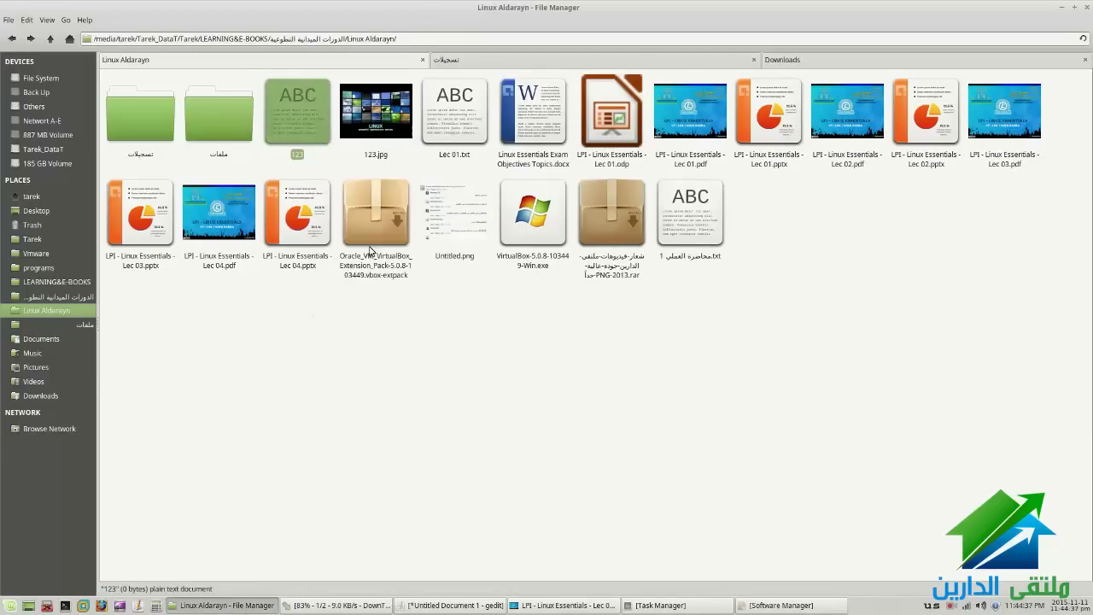
key("ctrl+alt+d")
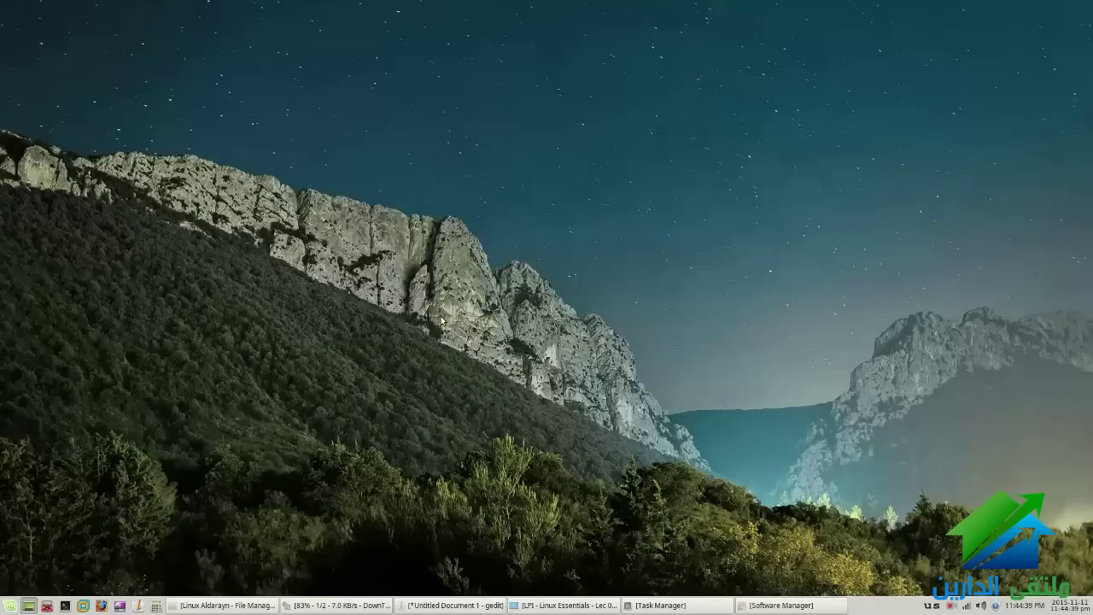
right_click(358, 231)
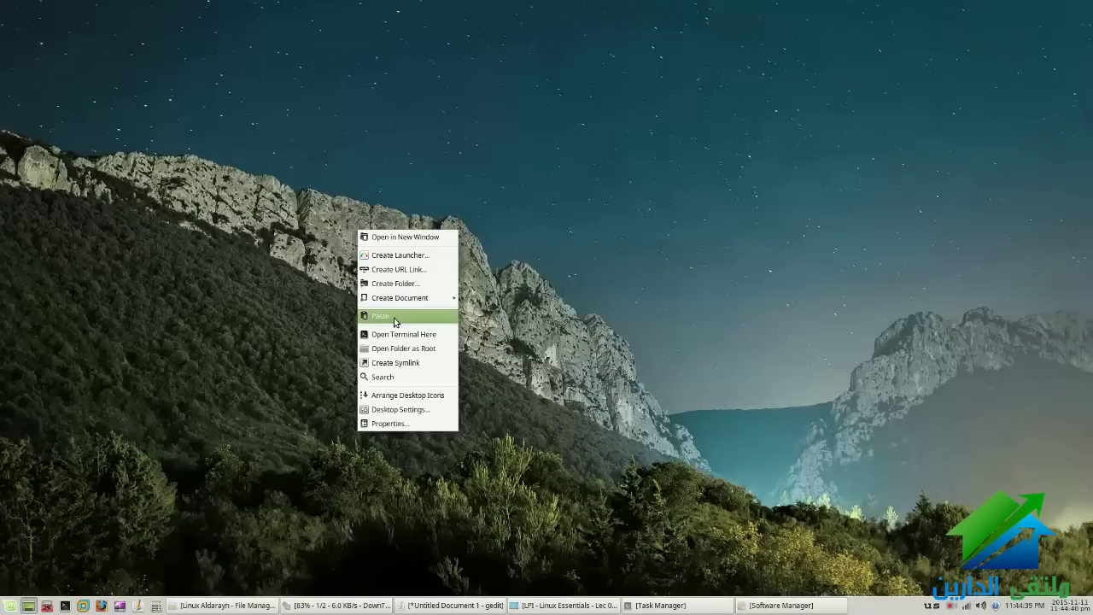
left_click(396, 317)
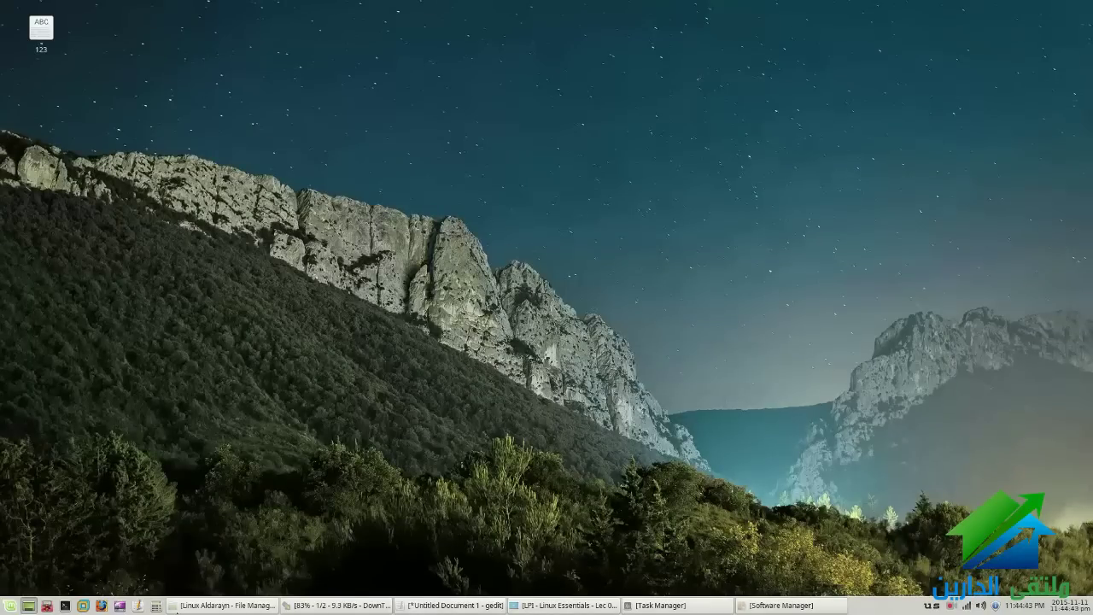
key("ctrl+alt+d")
Highlight part of a bullet in the Lec 04 PDF, then return to the file manager
left_click(427, 422)
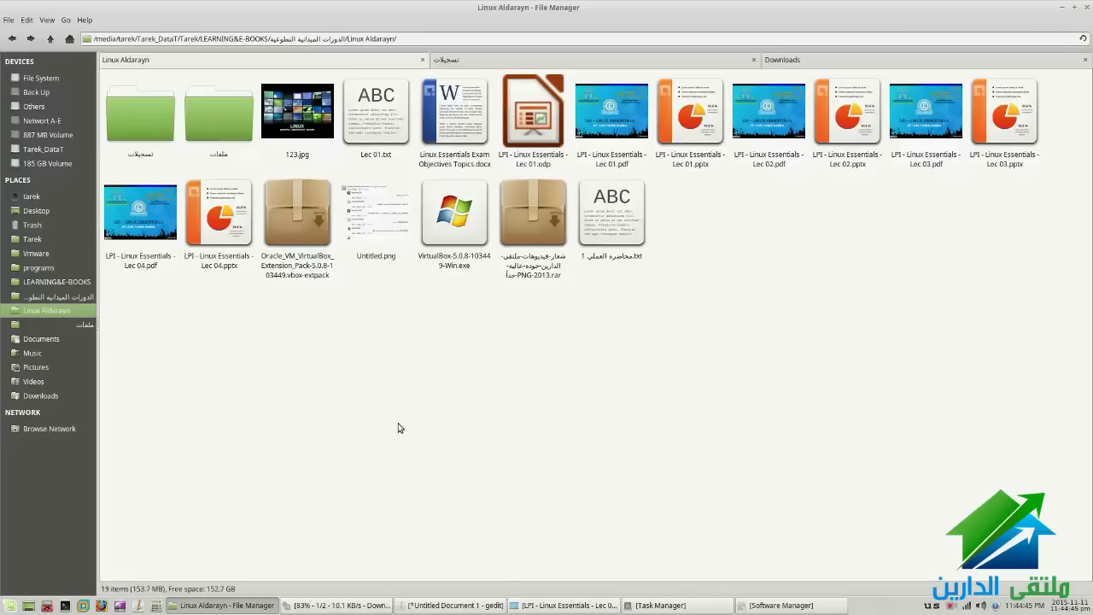
key("alt+Tab")
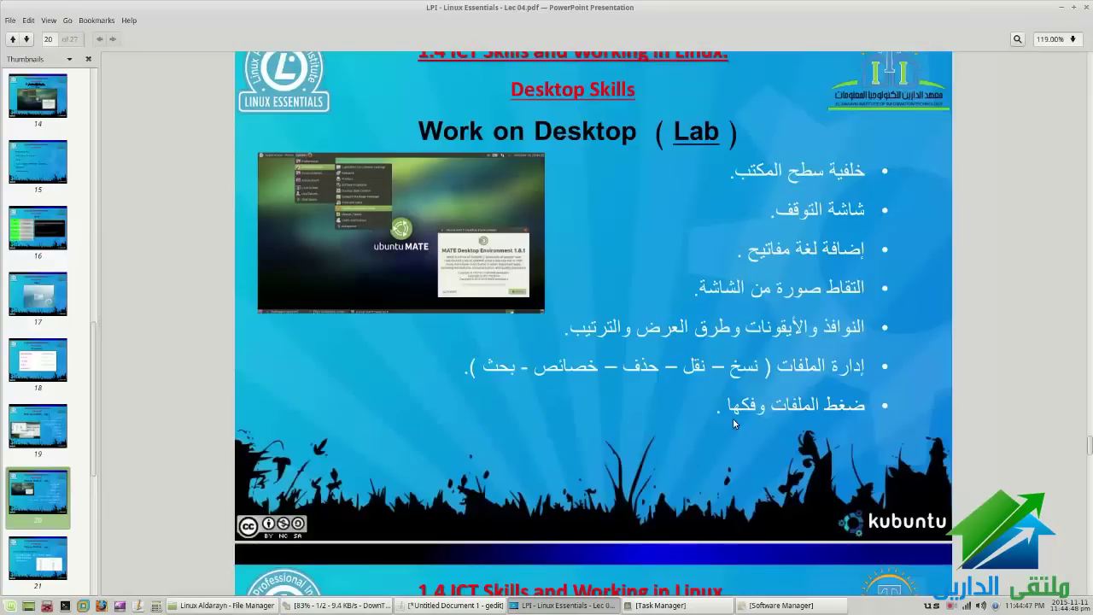
left_click_drag(793, 379, 723, 384)
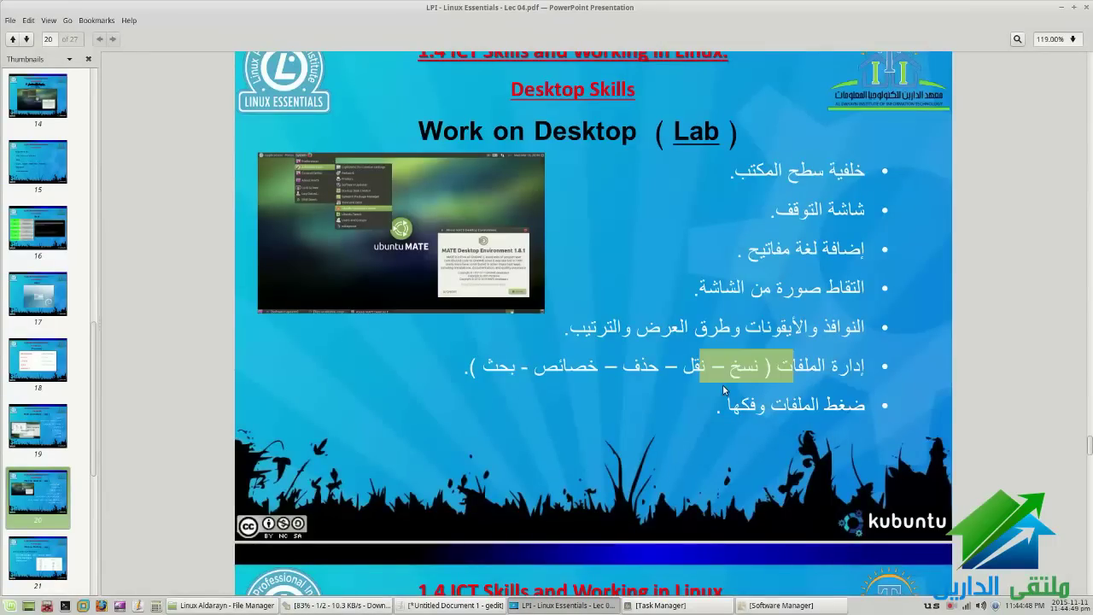
left_click(568, 605)
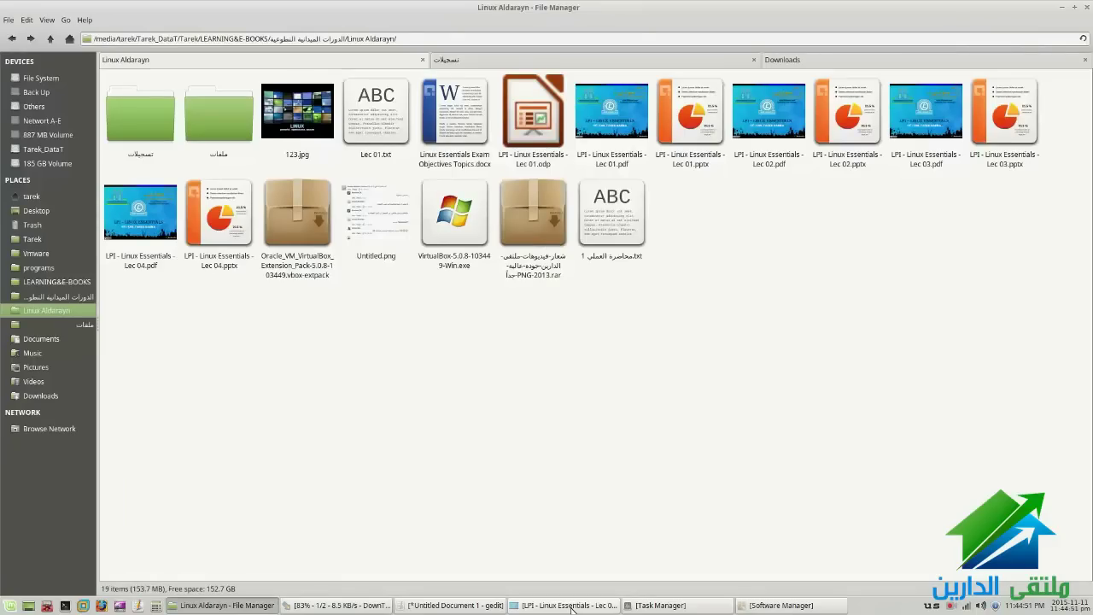
Close the Task Manager and briefly raise, then hide, the Lec 04 presentation
key("alt+Tab")
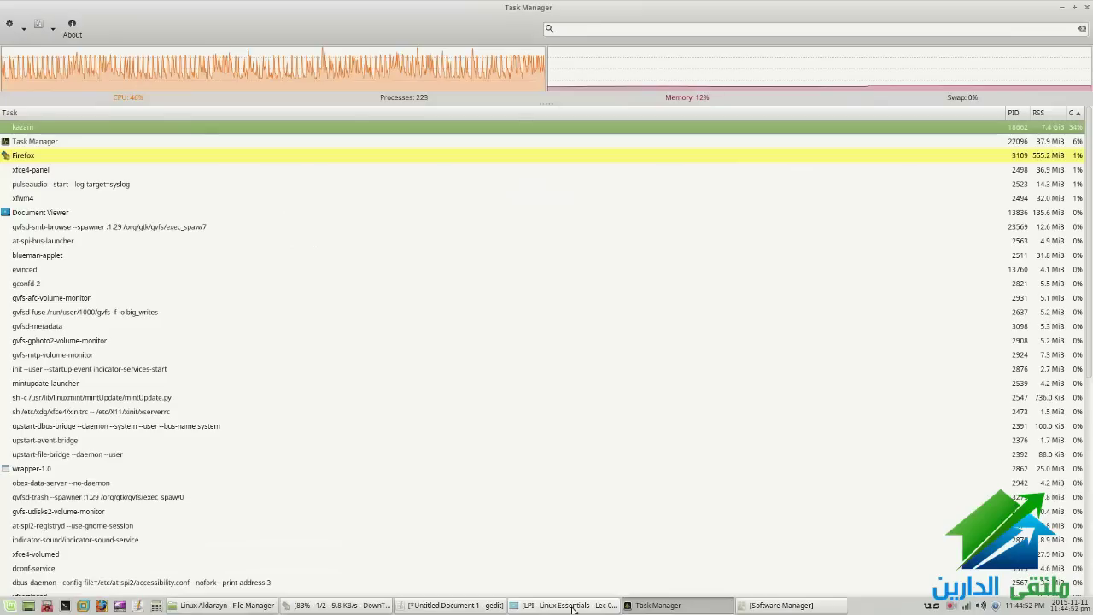
left_click(1087, 6)
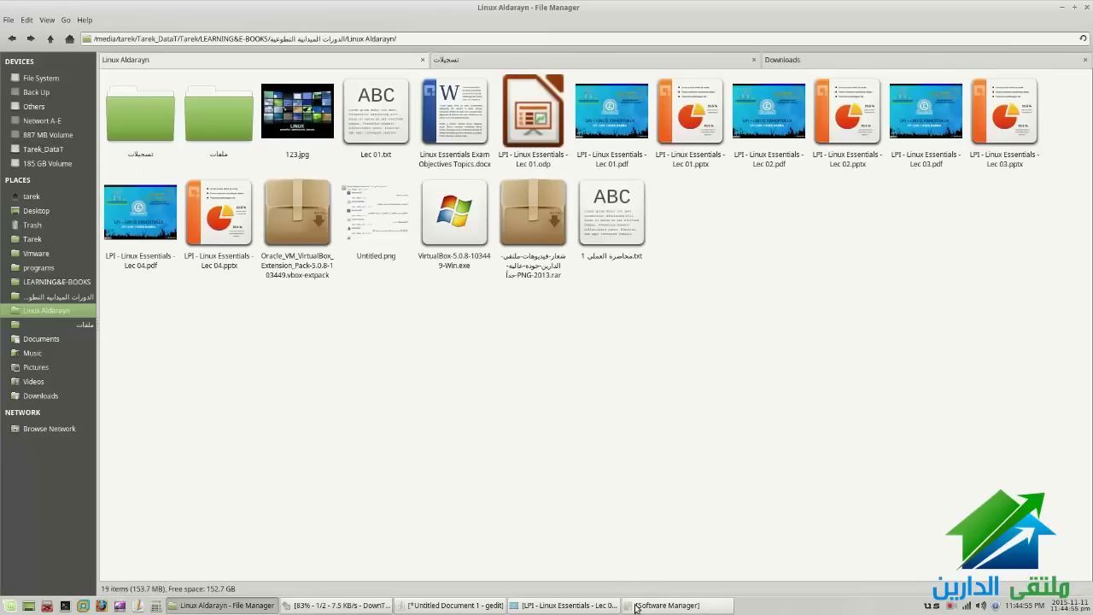
left_click(559, 605)
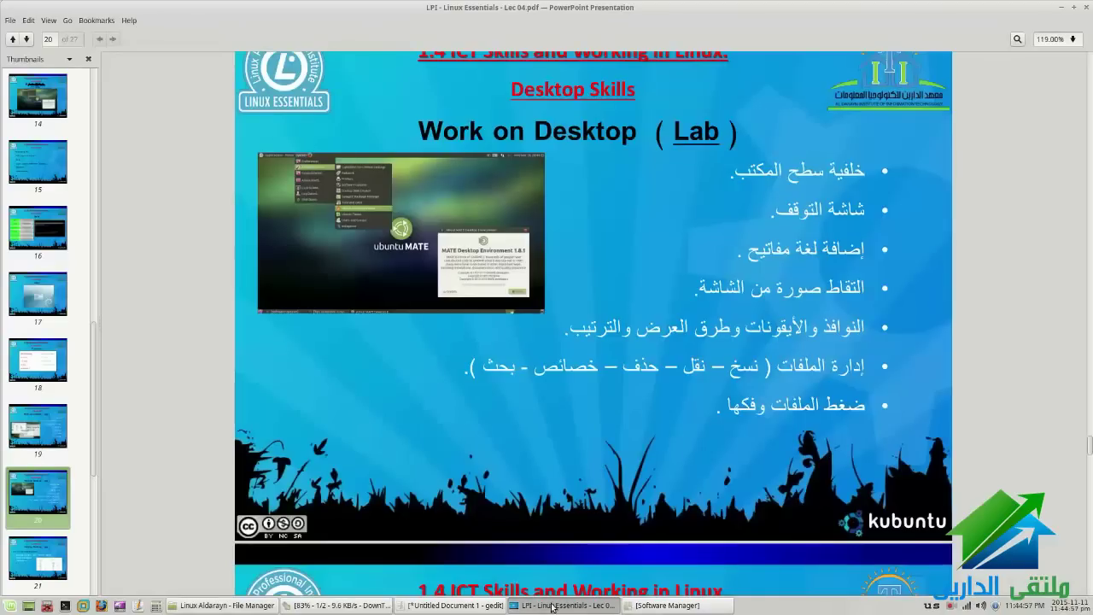
left_click(559, 605)
Extract the Oracle_VM_VirtualBox extension pack into the Linux Aldarayn folder
right_click(297, 247)
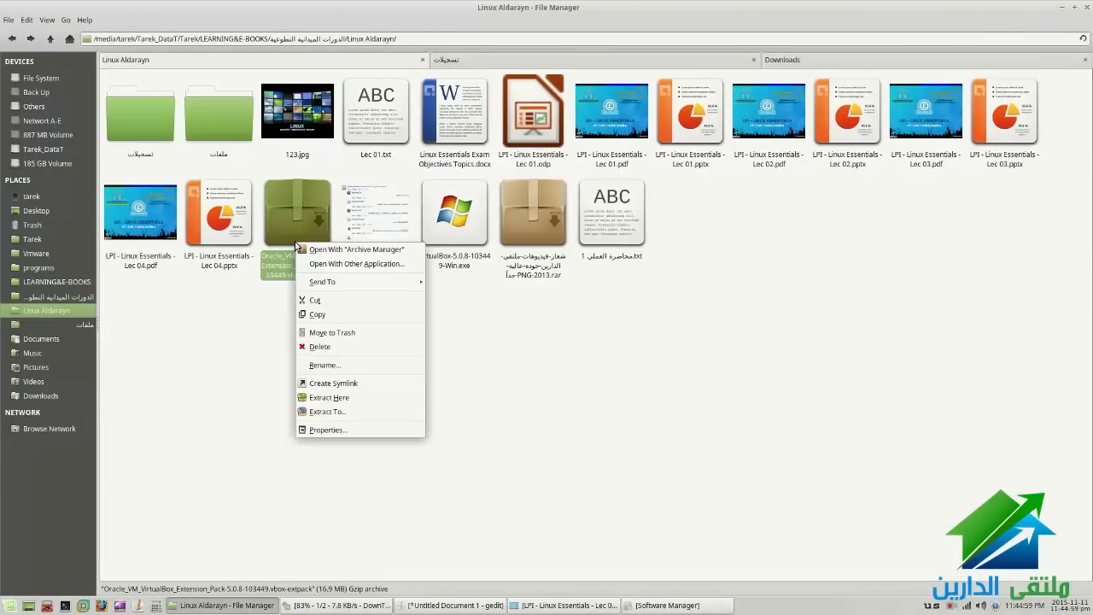
left_click(324, 399)
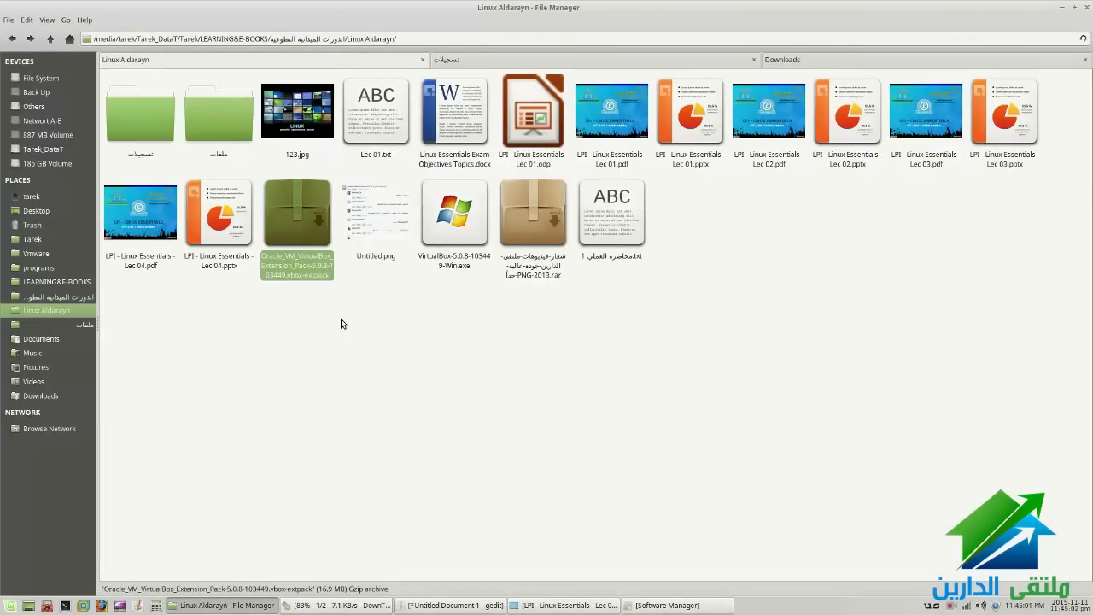
left_click(340, 318)
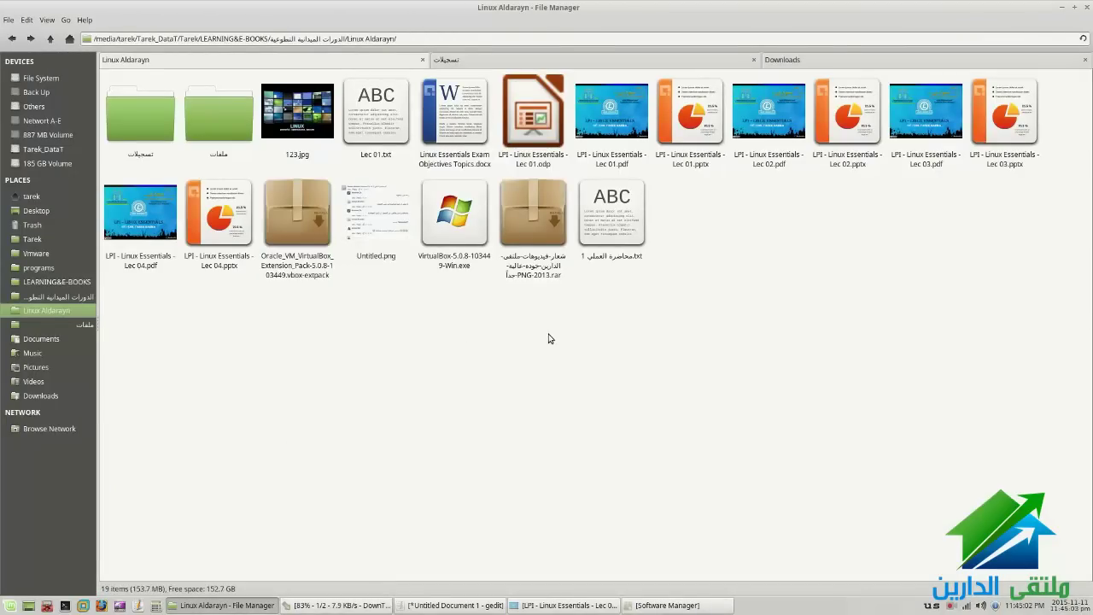
Start an archive of Lec 01.pdf and review its format, Location and Other Options
right_click(622, 128)
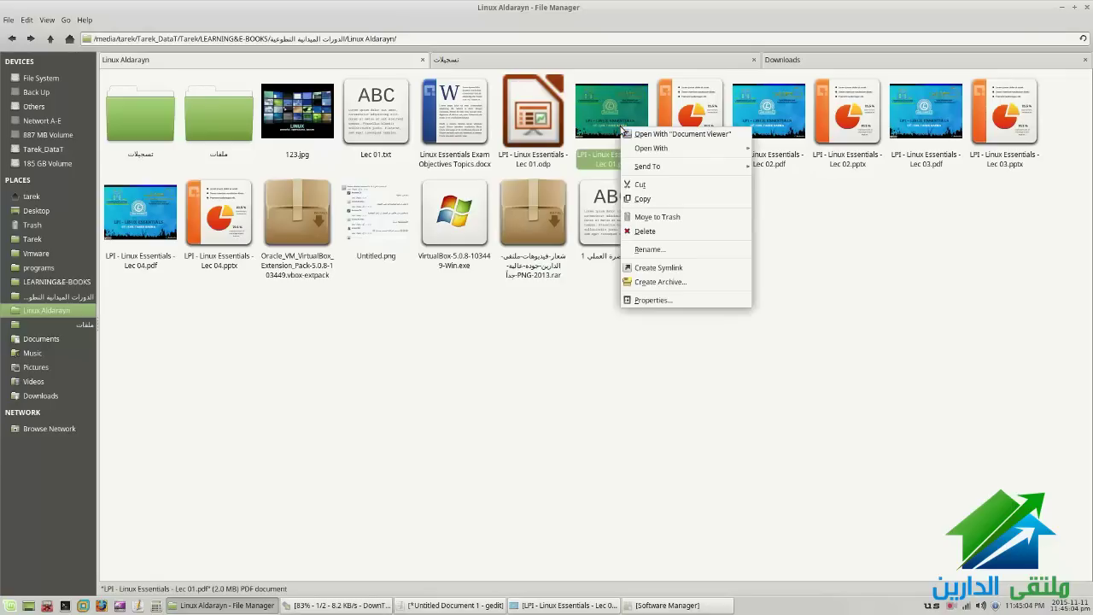
left_click(671, 280)
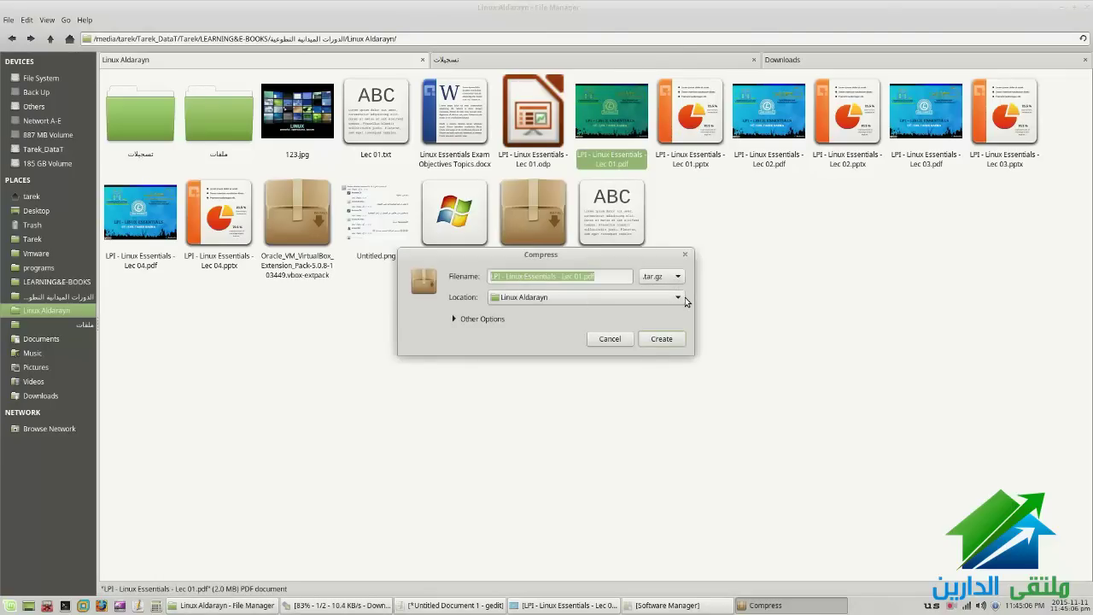
left_click(677, 276)
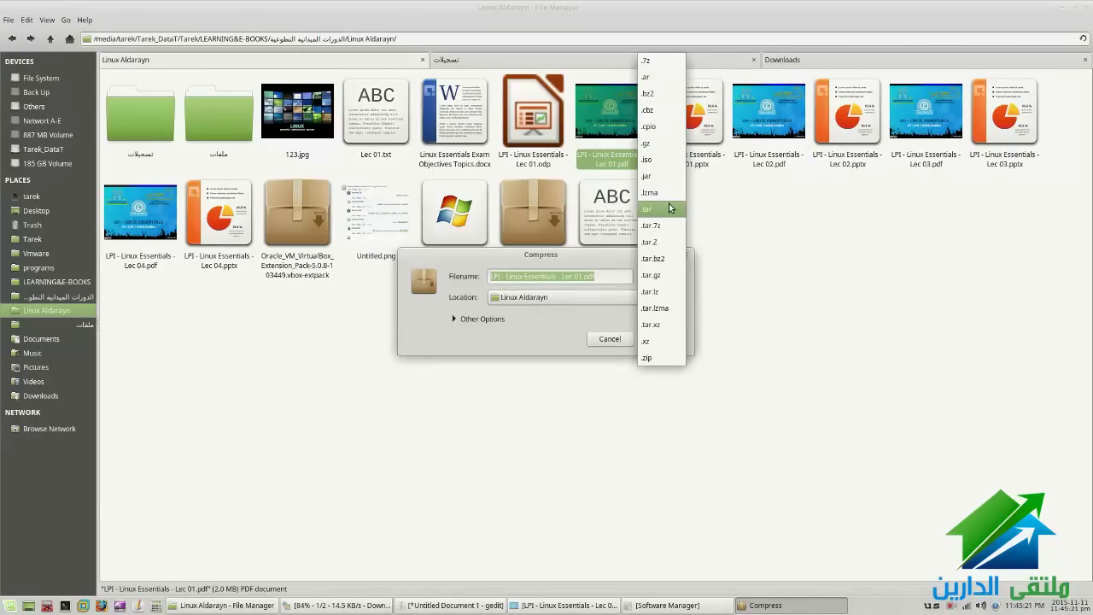
left_click(590, 252)
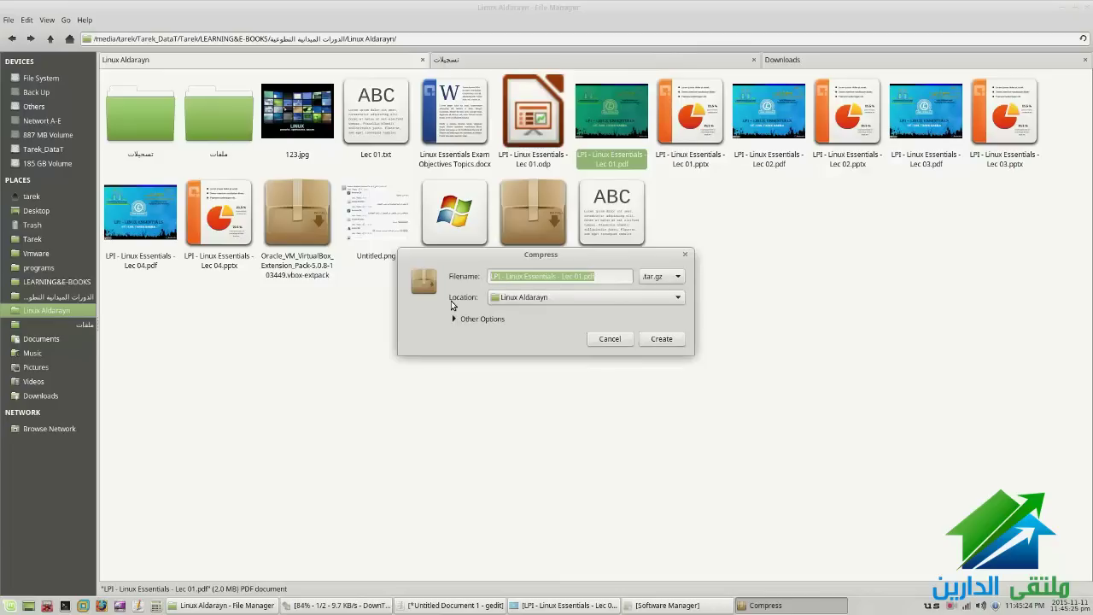
left_click(520, 299)
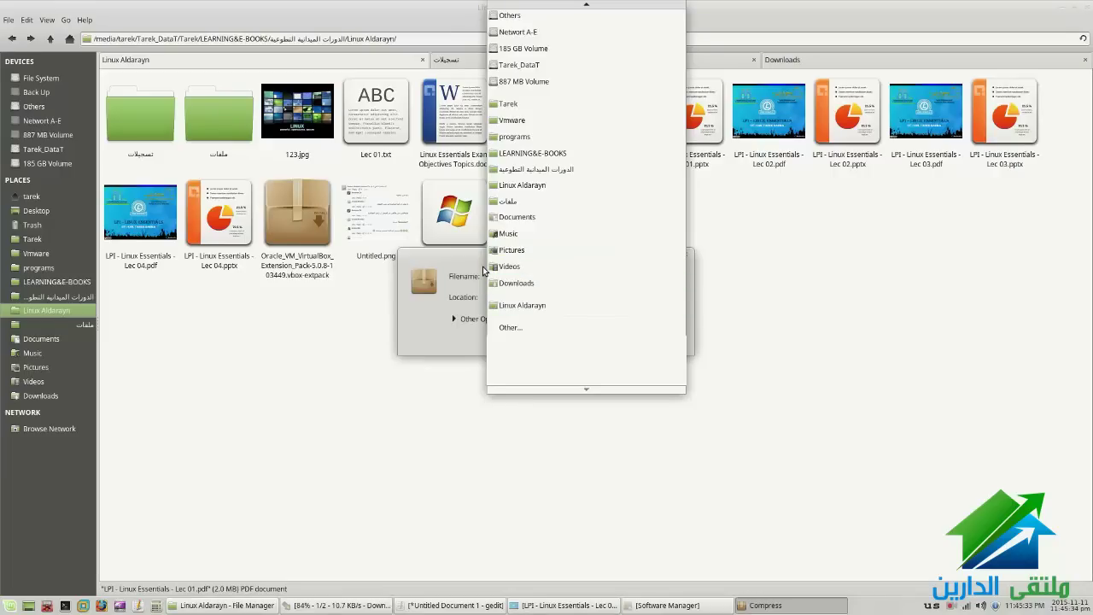
left_click(463, 270)
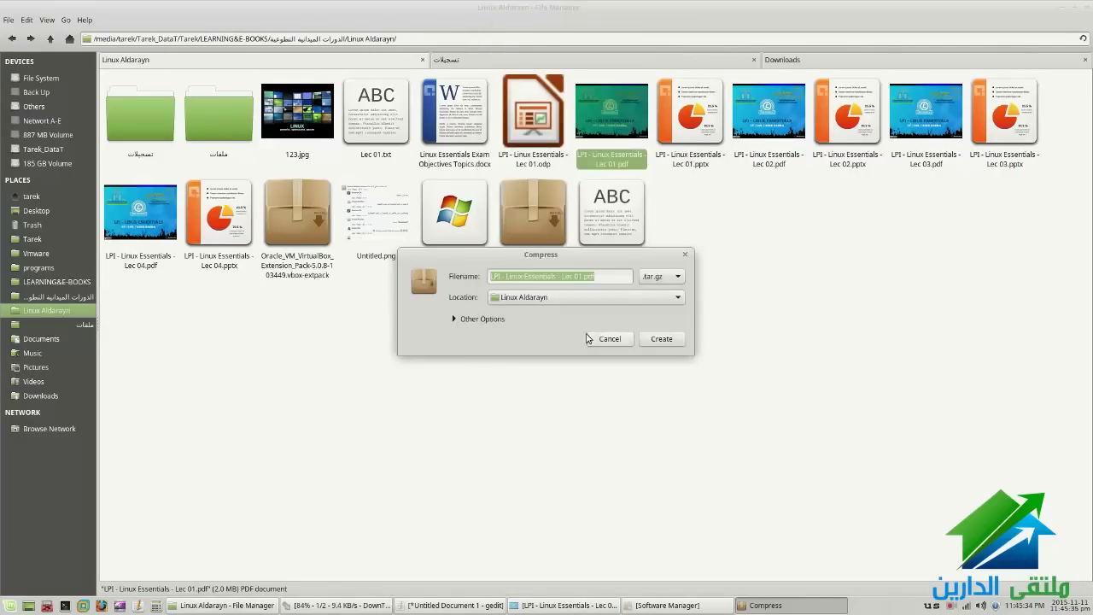
left_click(460, 321)
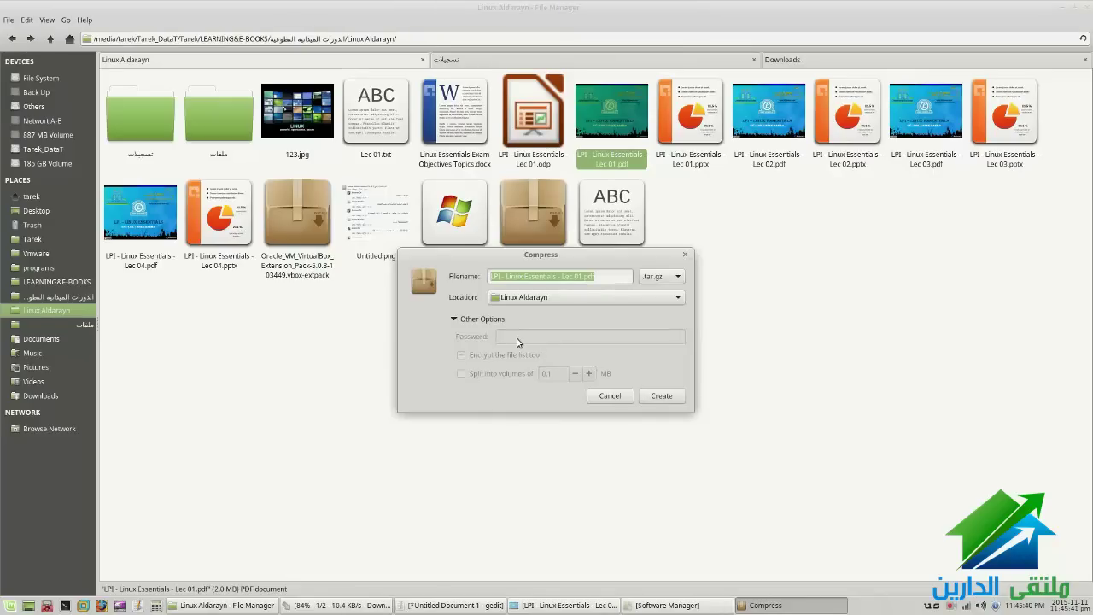
Try the .zip, .tar.lz, .gz and .7z archive formats in turn
left_click(662, 276)
left_click(651, 358)
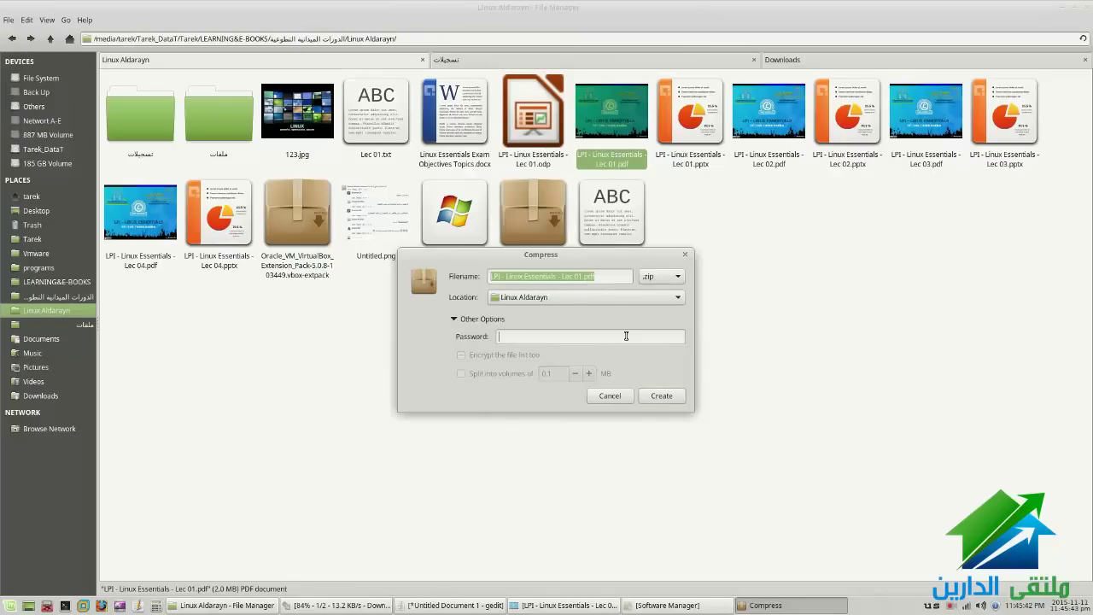
left_click(661, 275)
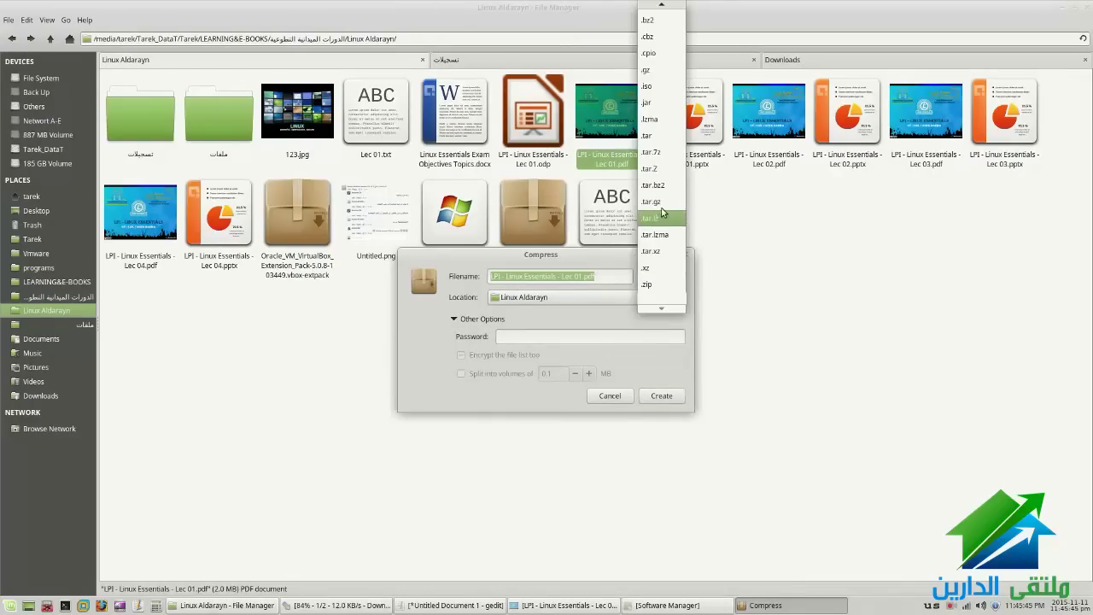
left_click(662, 214)
left_click(661, 276)
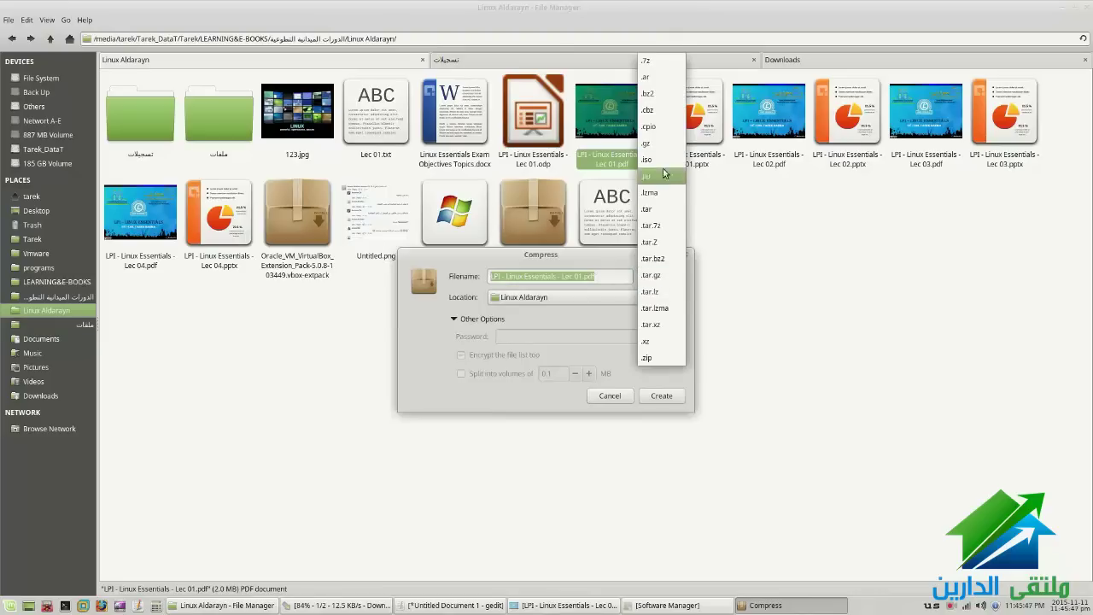
left_click(662, 143)
left_click(675, 275)
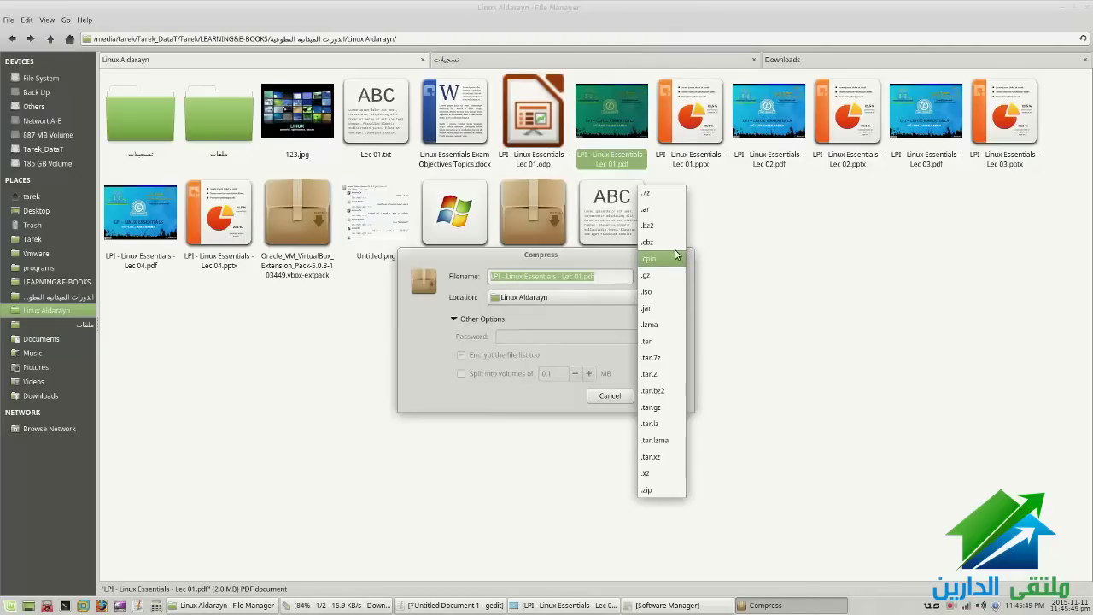
left_click(650, 193)
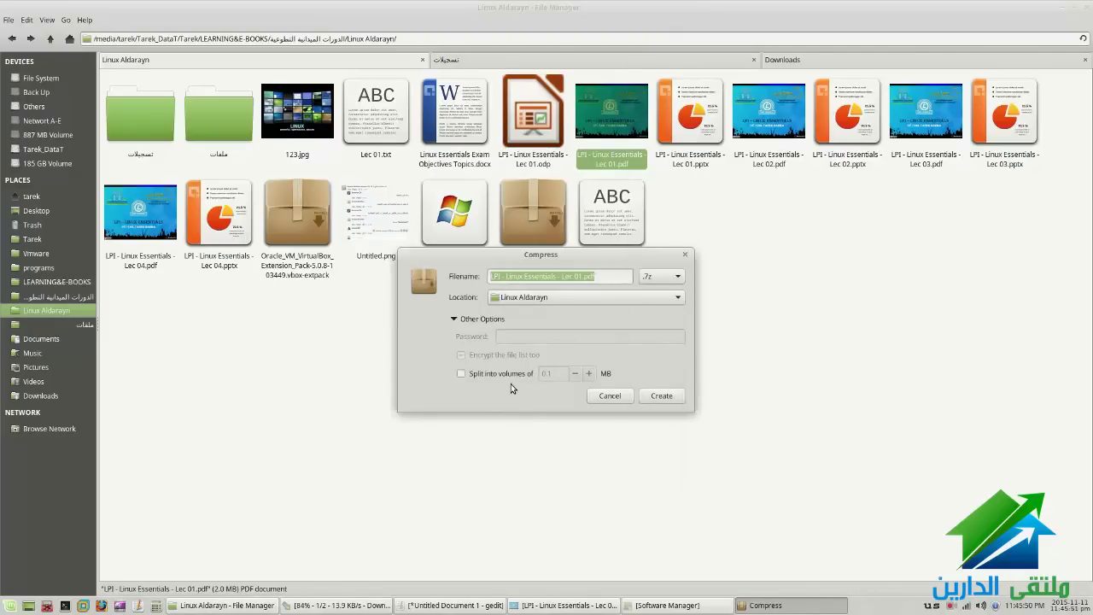
Leave volume splitting off, set the format back to .tar.gz, and create the archive
left_click(507, 376)
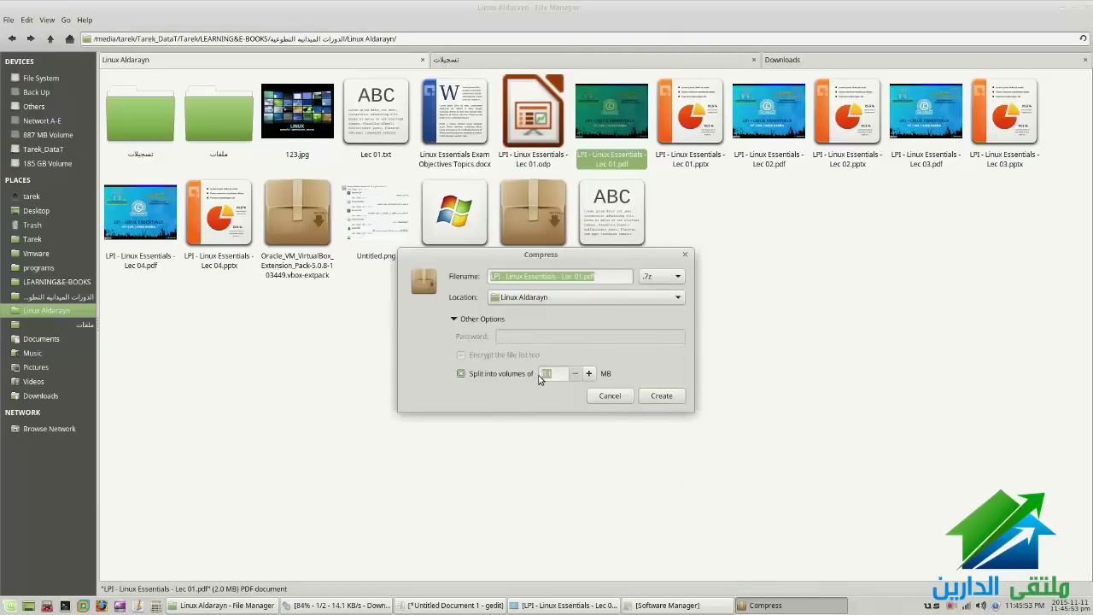
left_click(489, 376)
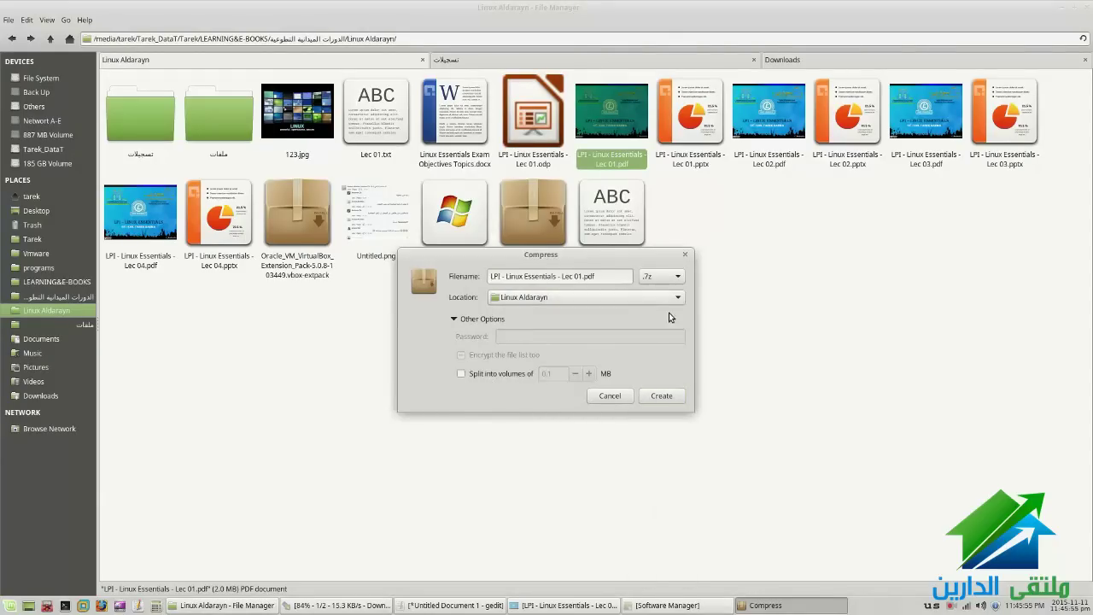
left_click(674, 277)
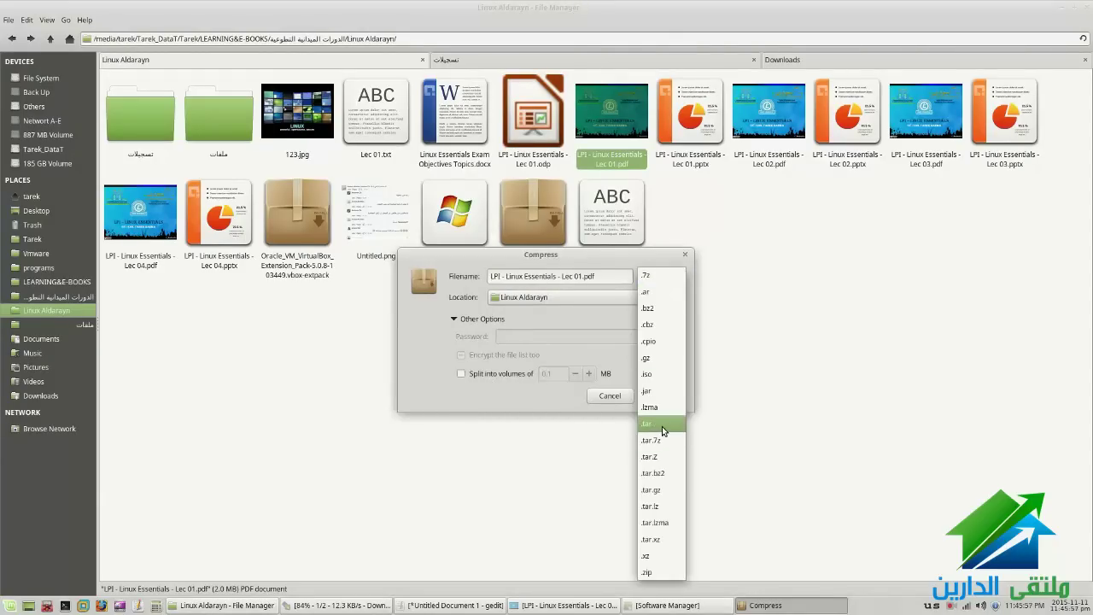
left_click(652, 489)
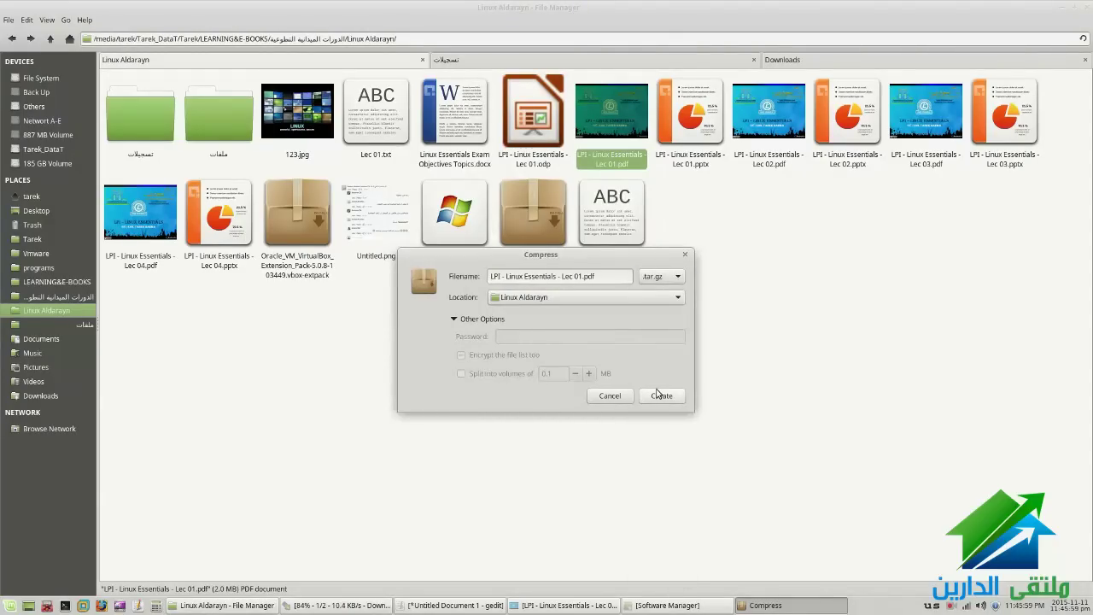
left_click(659, 395)
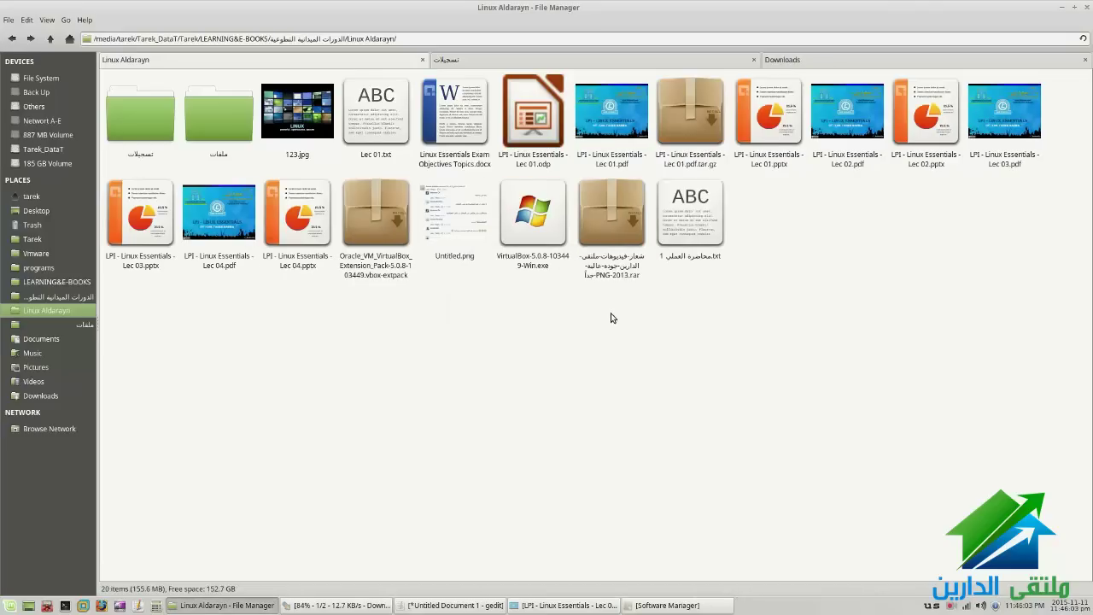
Select the new Lec 01.pdf.tar.gz and look over its Extract options
left_click(705, 147)
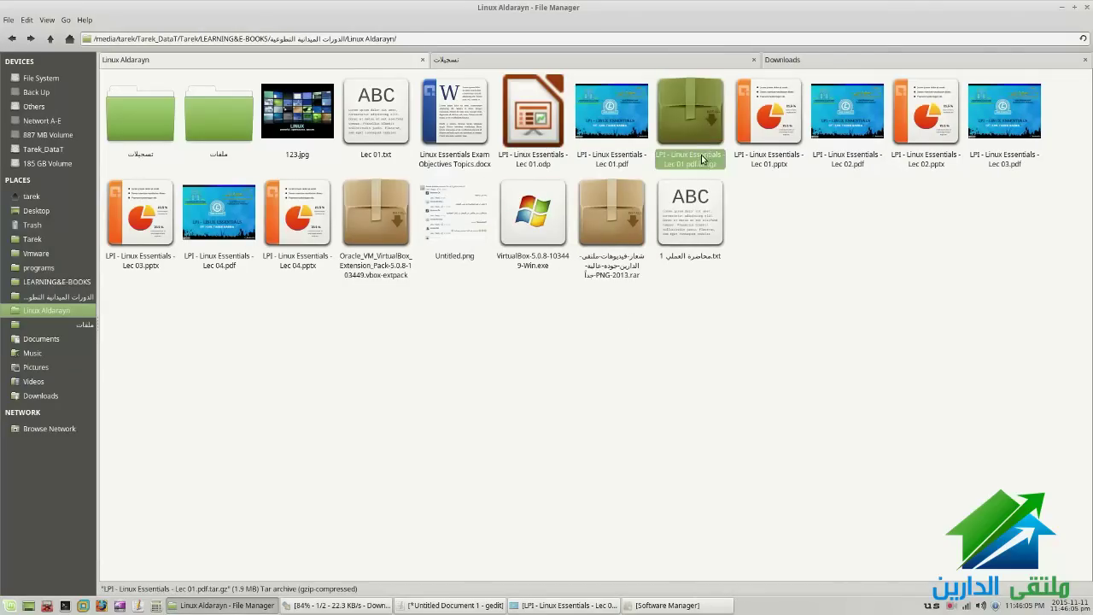
right_click(701, 154)
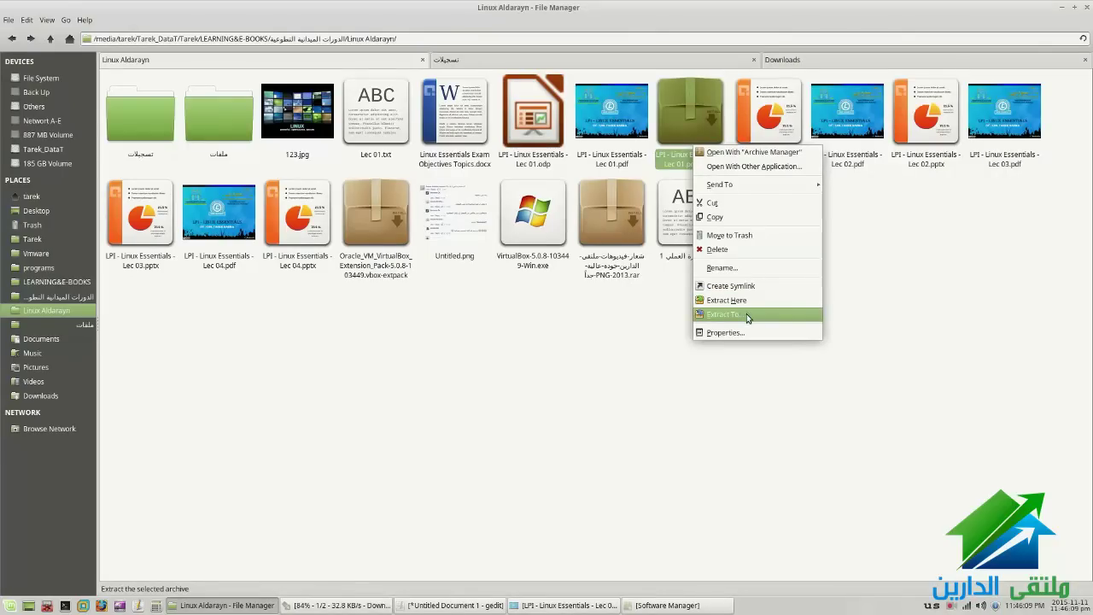
left_click(612, 316)
left_click(612, 316)
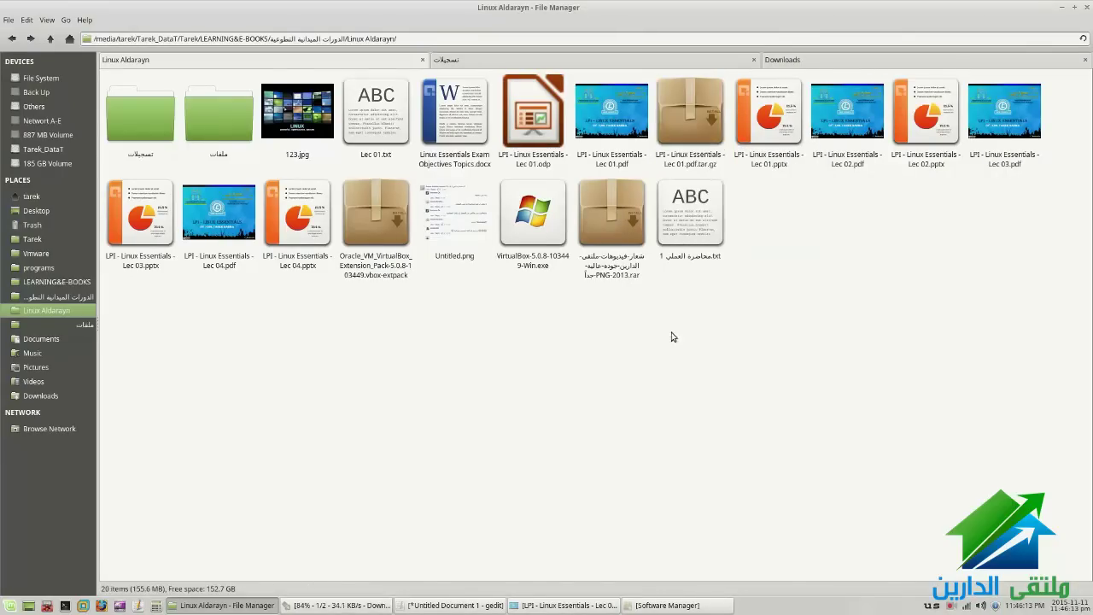
Bring up the Lec 01.pptx context menu twice, dismissing it each time
left_click(769, 120)
right_click(758, 119)
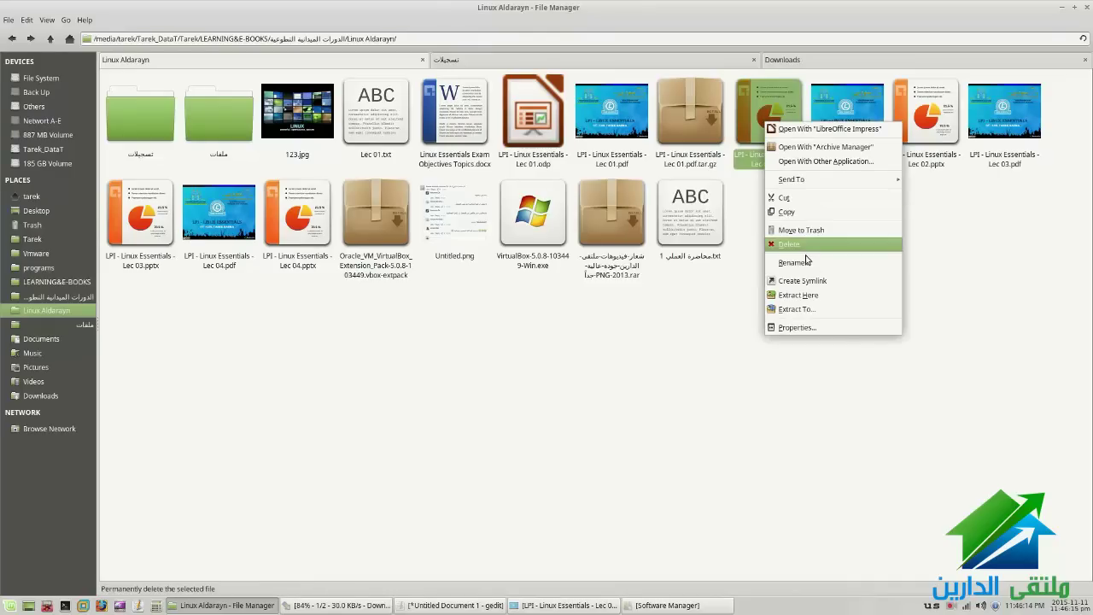
left_click(825, 282)
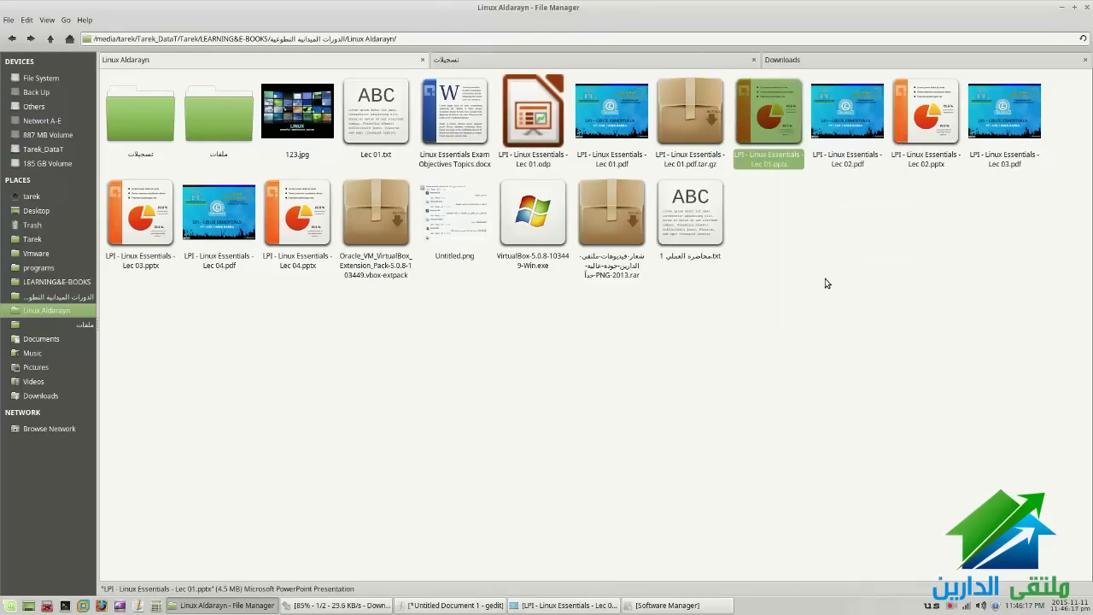
left_click(824, 283)
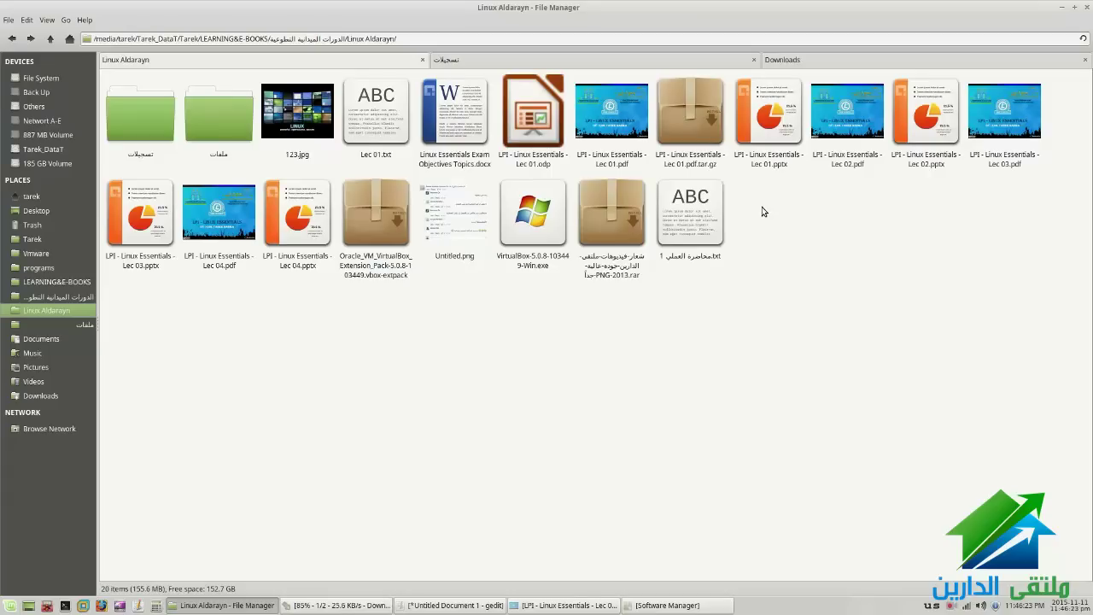
right_click(771, 139)
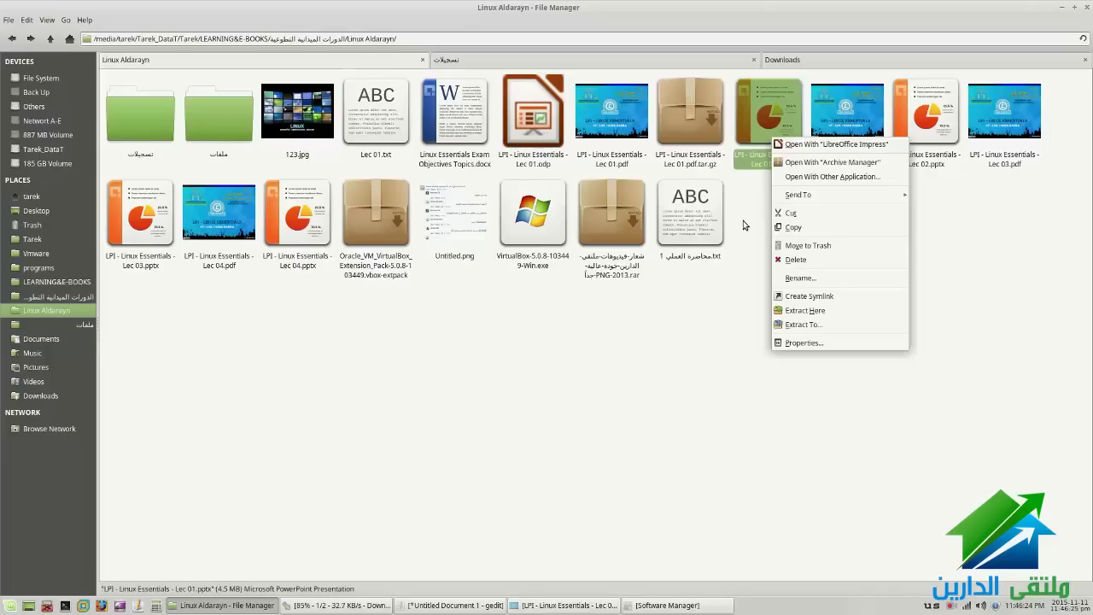
left_click(837, 308)
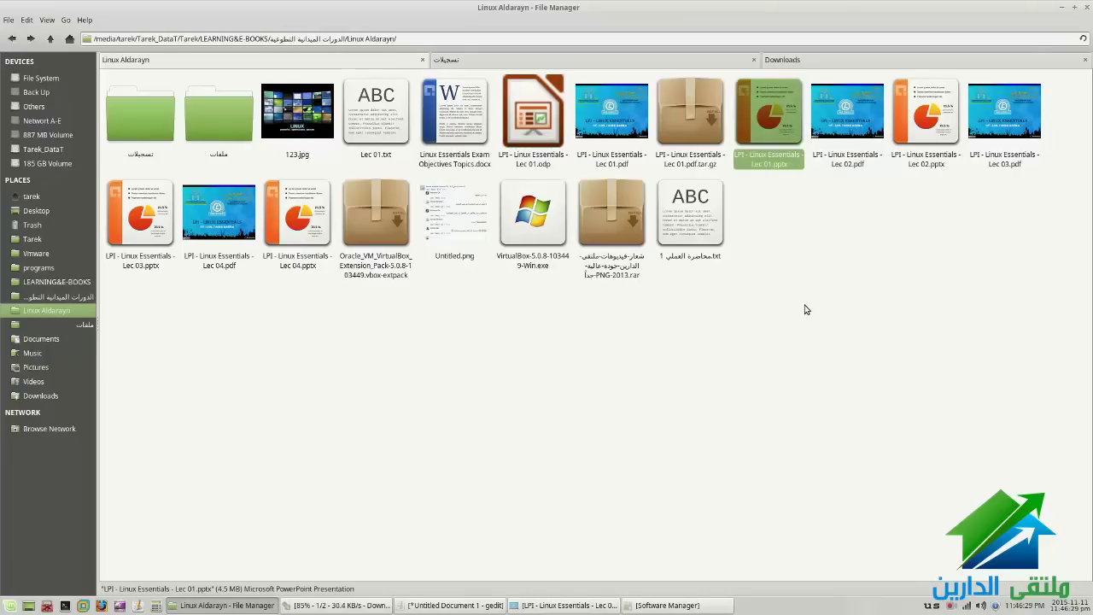
left_click(804, 309)
Reopen and dismiss the Lec 01.pptx menu, then show the desktop with Ctrl+Alt+D
left_click(762, 128)
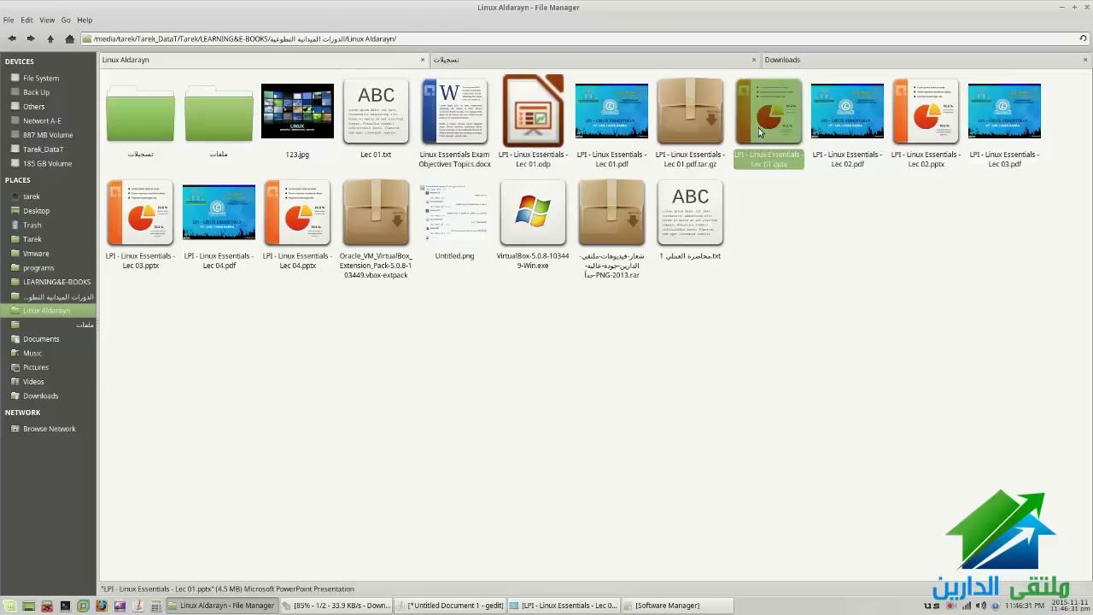
right_click(761, 128)
right_click(771, 128)
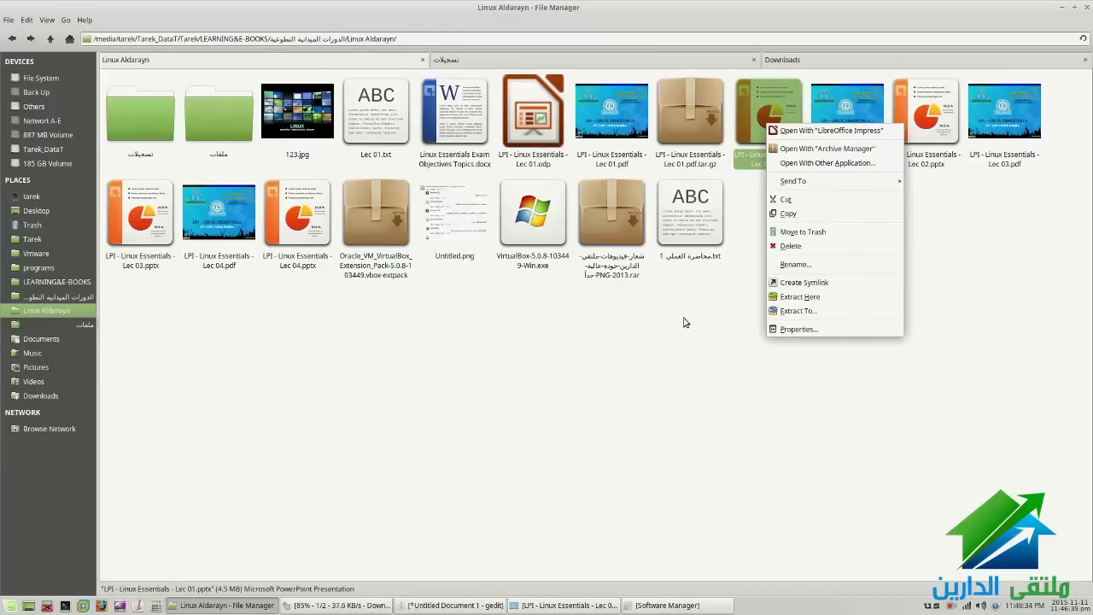
key("Escape")
key("super")
key("ctrl+alt+d")
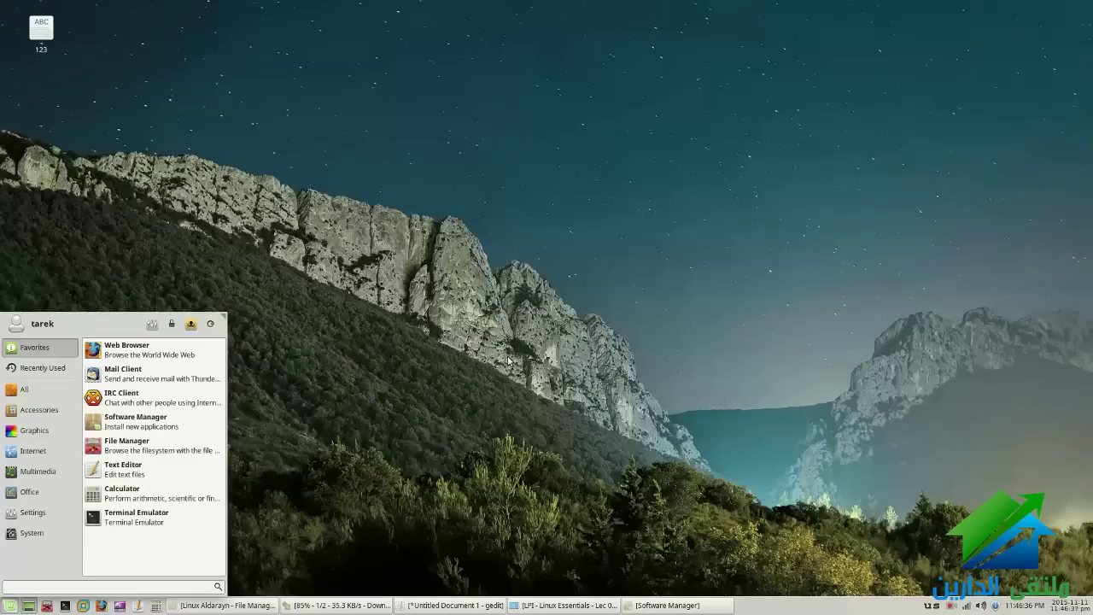
right_click(222, 111)
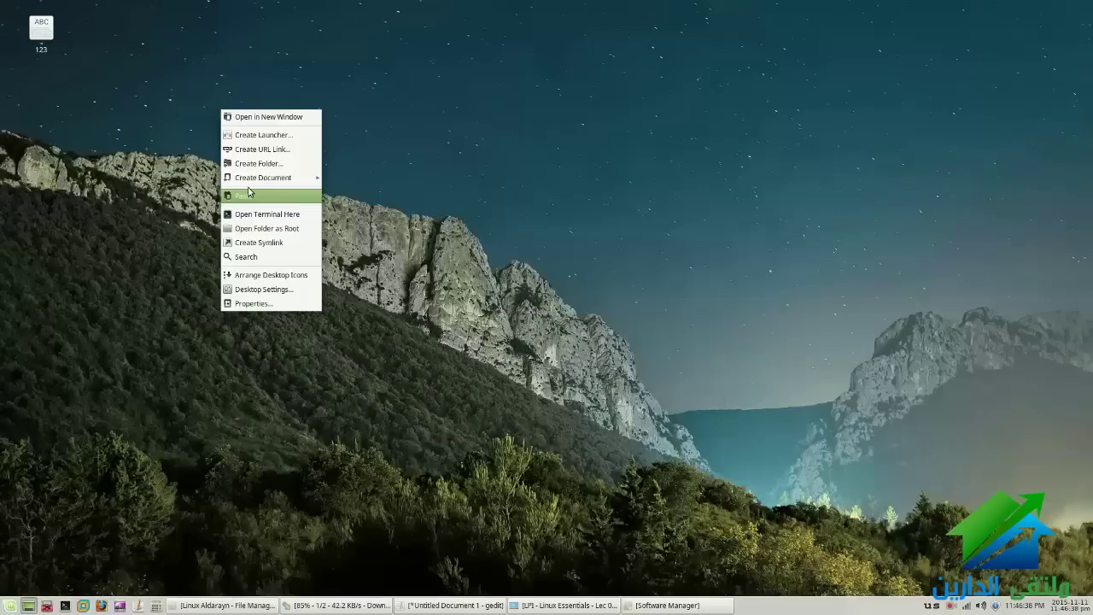
right_click(41, 38)
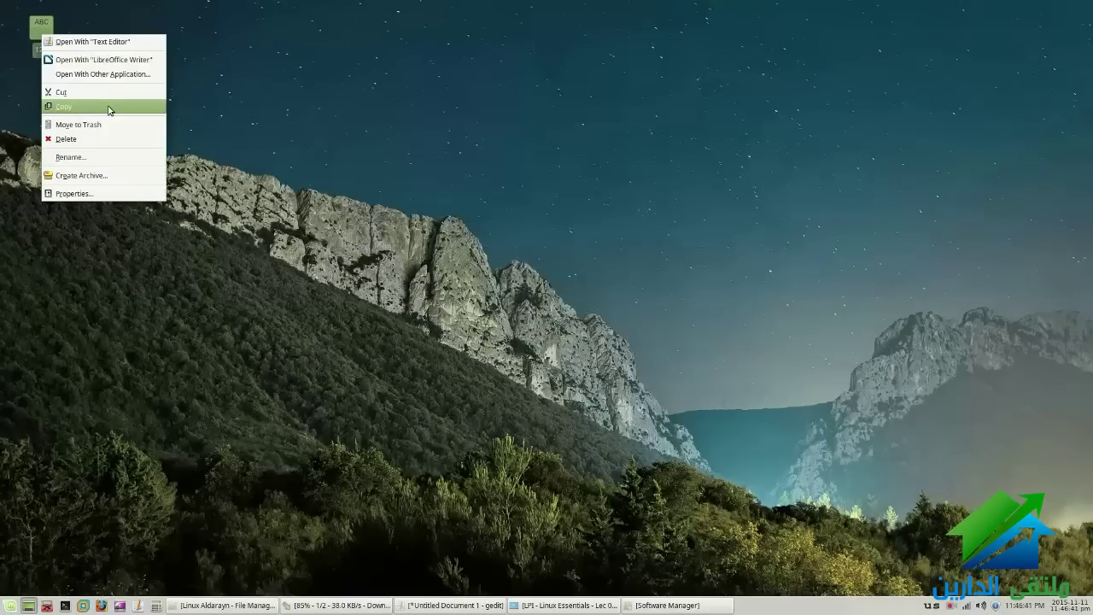
left_click(173, 141)
left_click(173, 141)
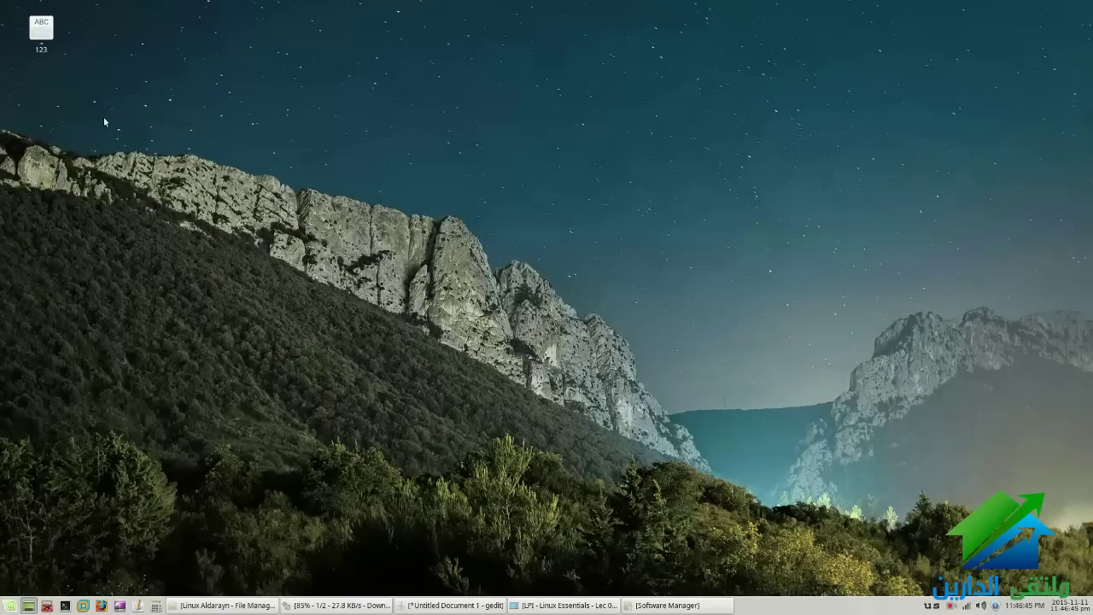
right_click(204, 65)
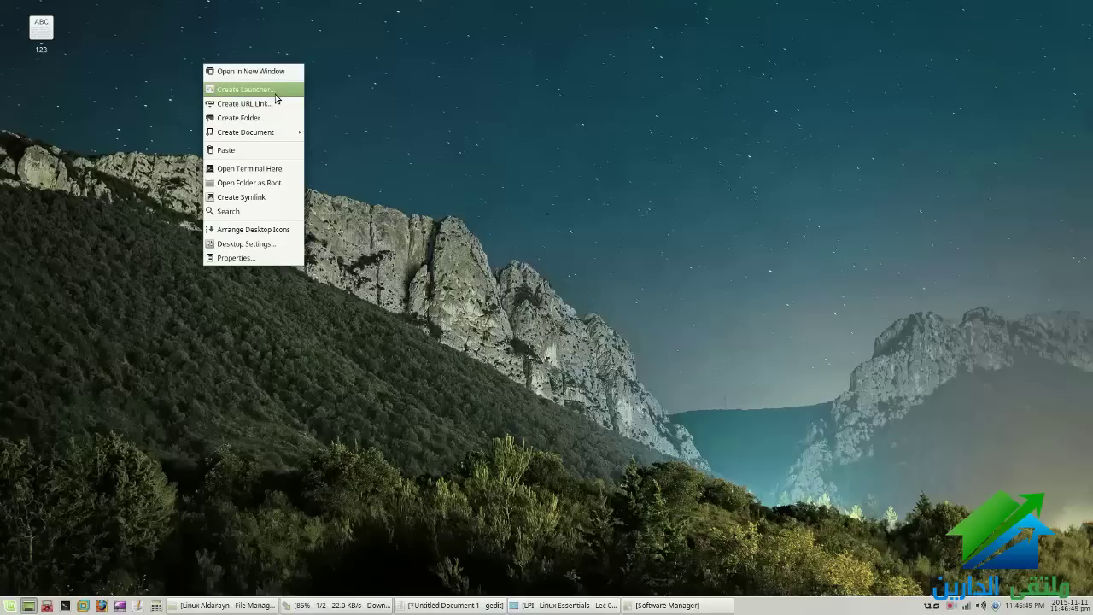
left_click(281, 108)
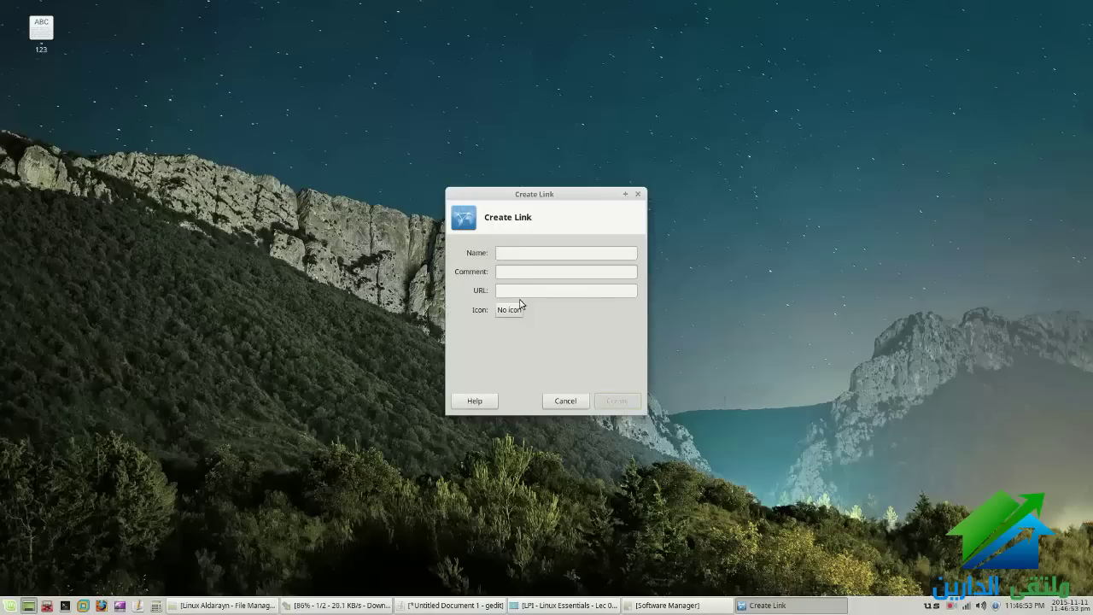
right_click(389, 225)
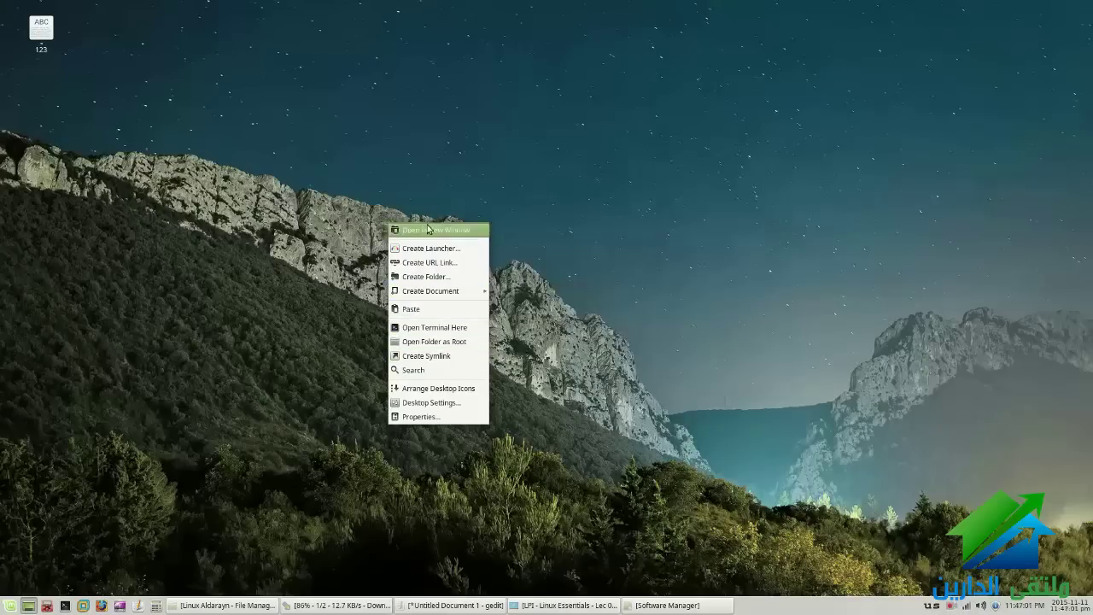
left_click(430, 195)
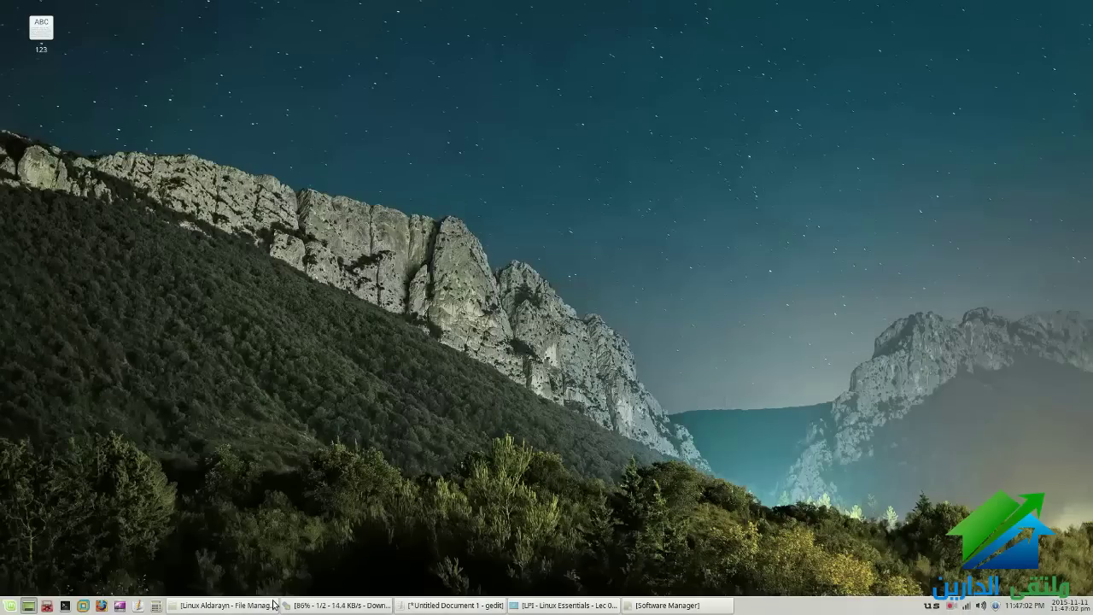
Restore the Thunar folder window and view the Lec 01.txt and folder-background context menus
left_click(273, 604)
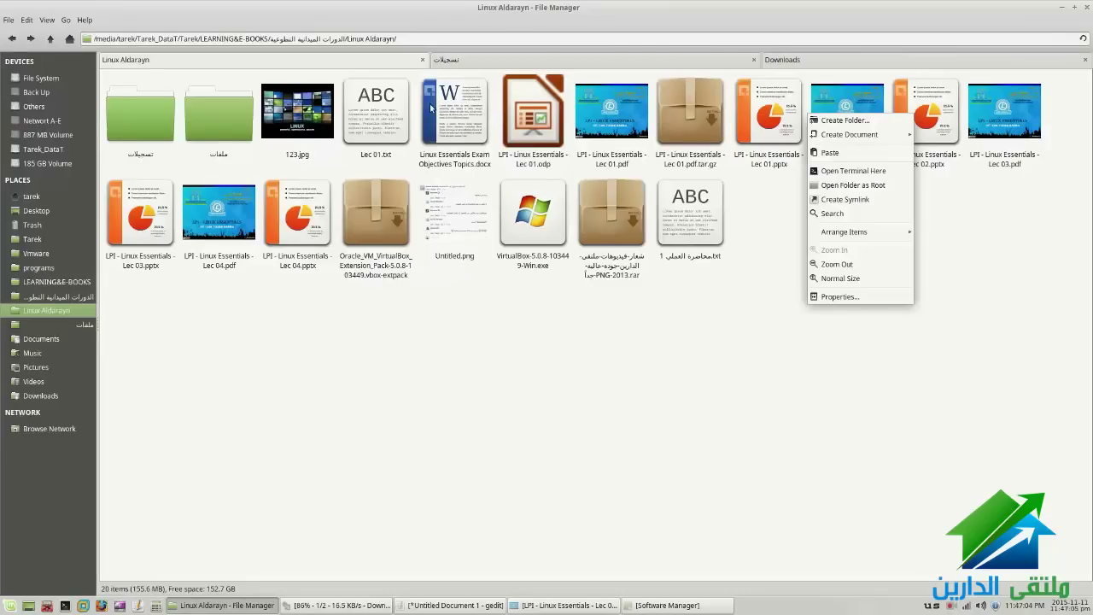
left_click(380, 114)
right_click(380, 114)
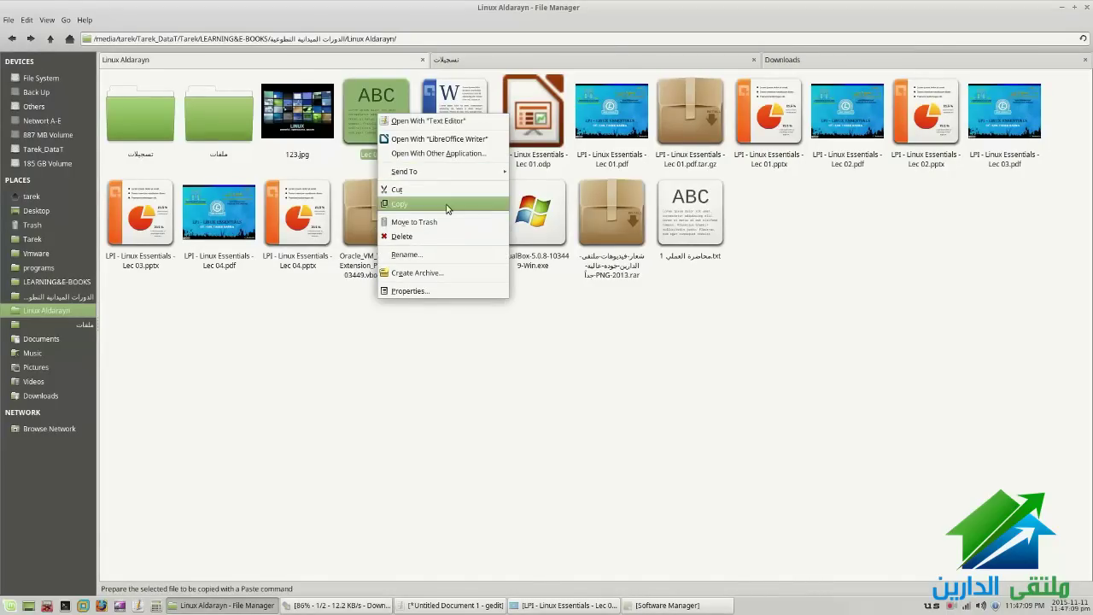
right_click(494, 330)
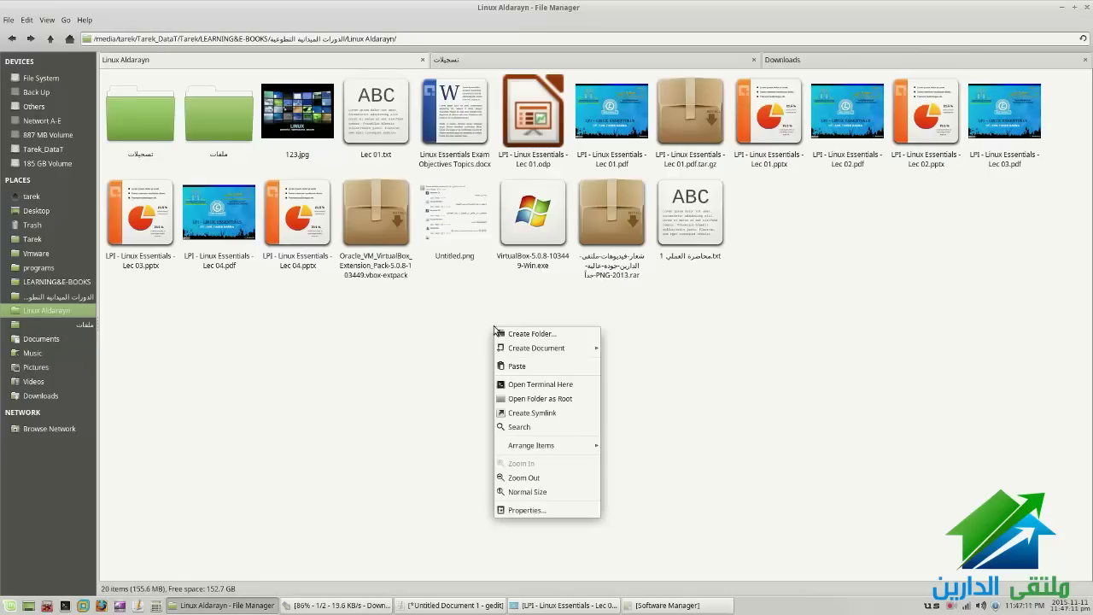
left_click(590, 384)
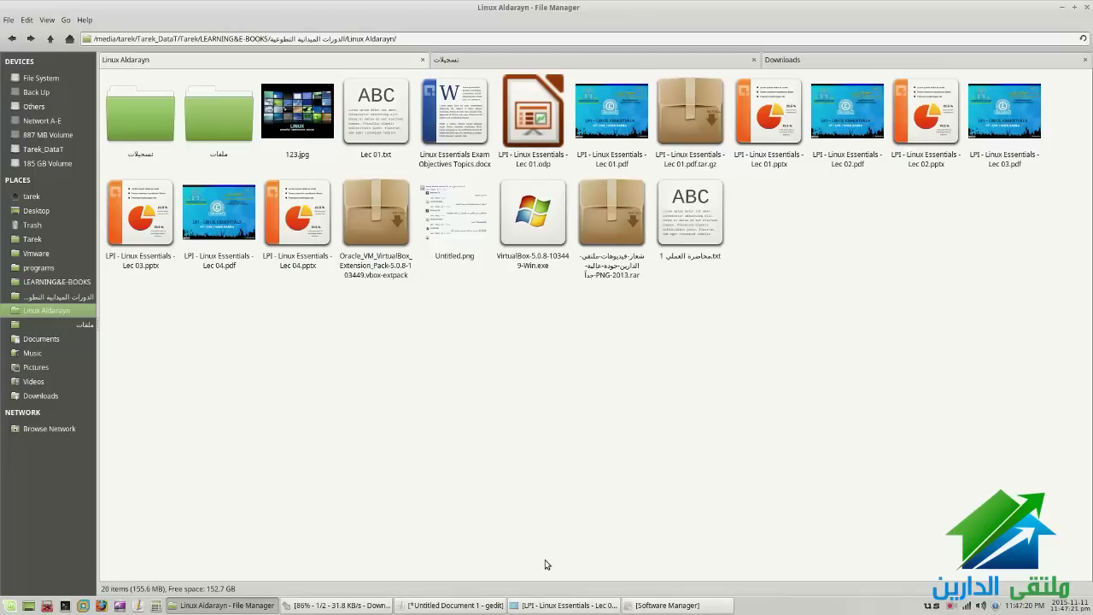
Hide the file manager and highlight slide 20's file management, screen capture and keyboard language bullets
key("ctrl+alt+d")
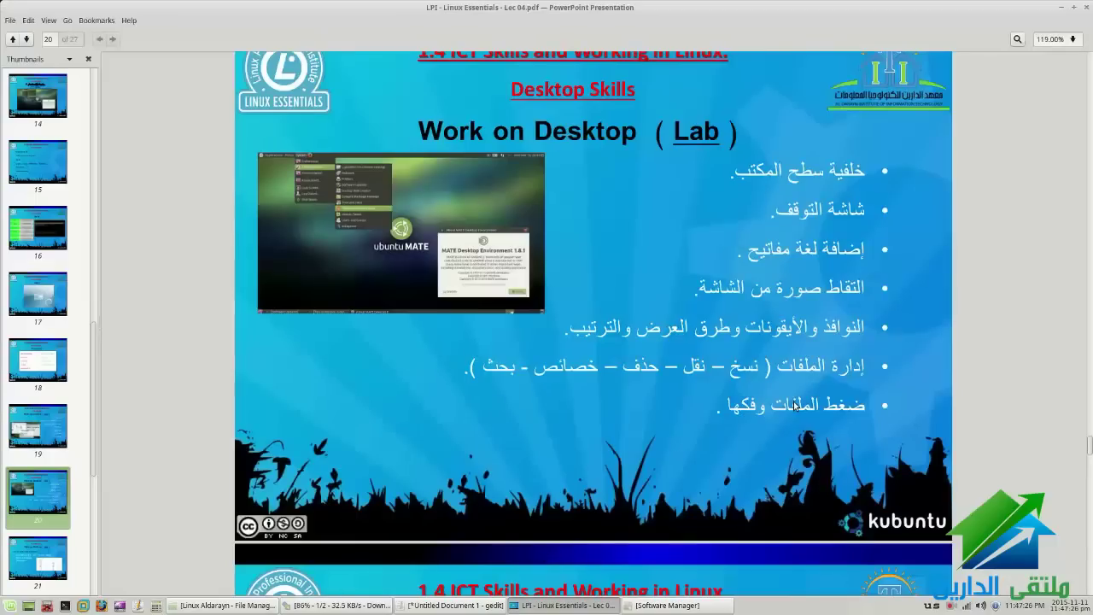
left_click_drag(888, 375, 608, 353)
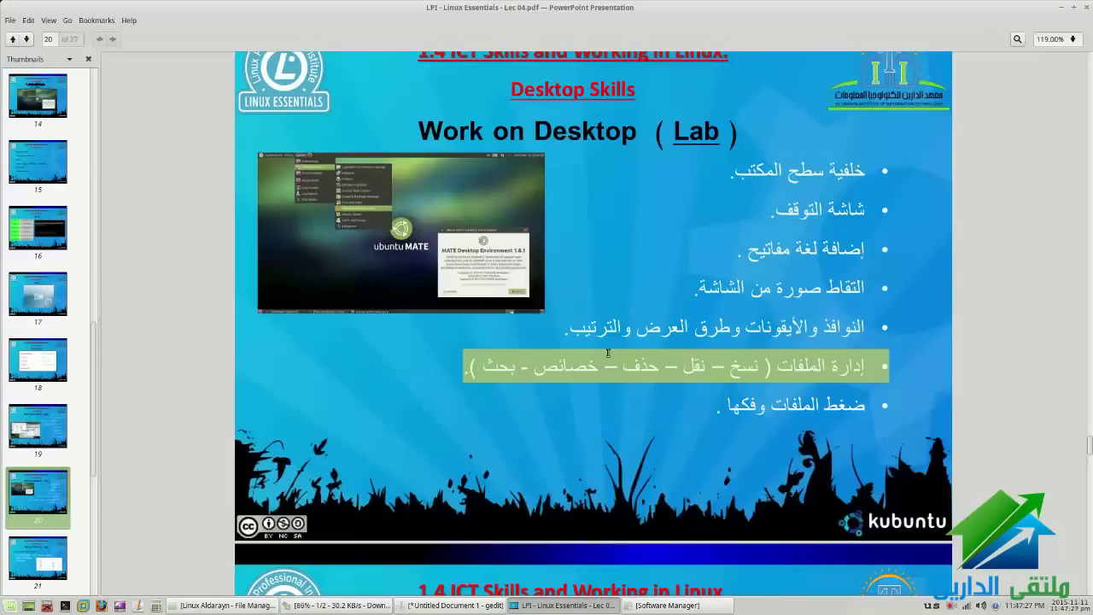
left_click_drag(888, 298, 696, 282)
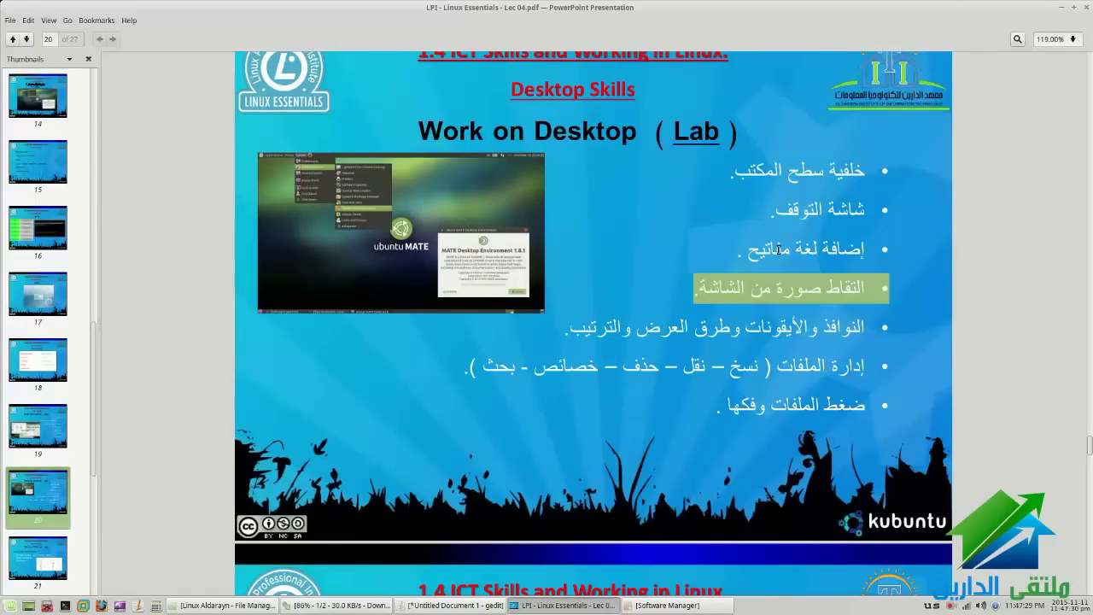
triple_click(778, 248)
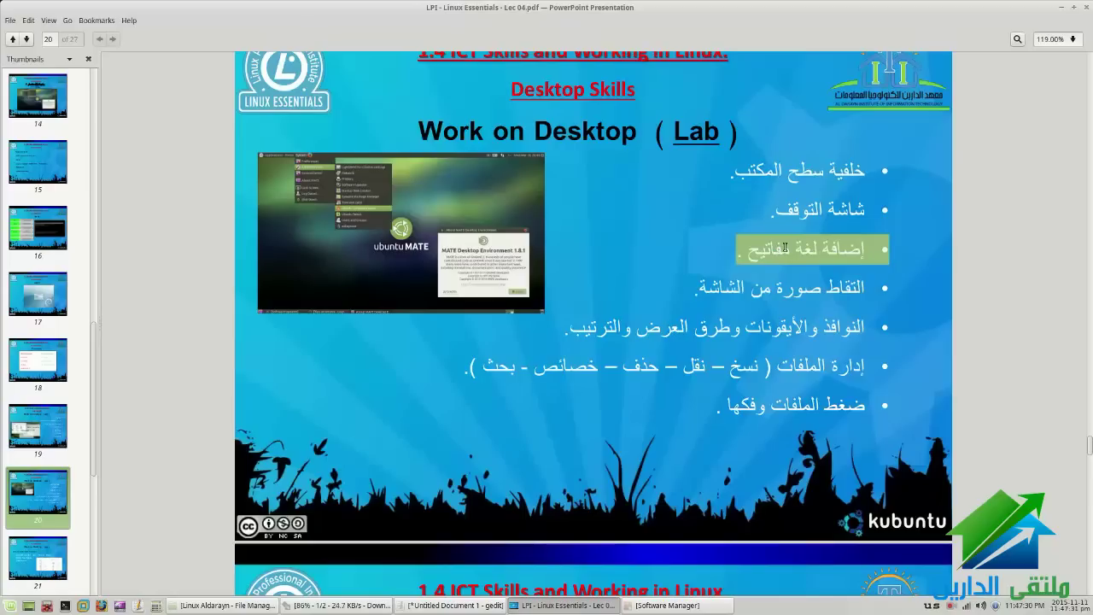
On slide 19, highlight the screensaver, device specs, system monitoring and date-time bullets, then deselect
scroll(783, 249, "up", 1)
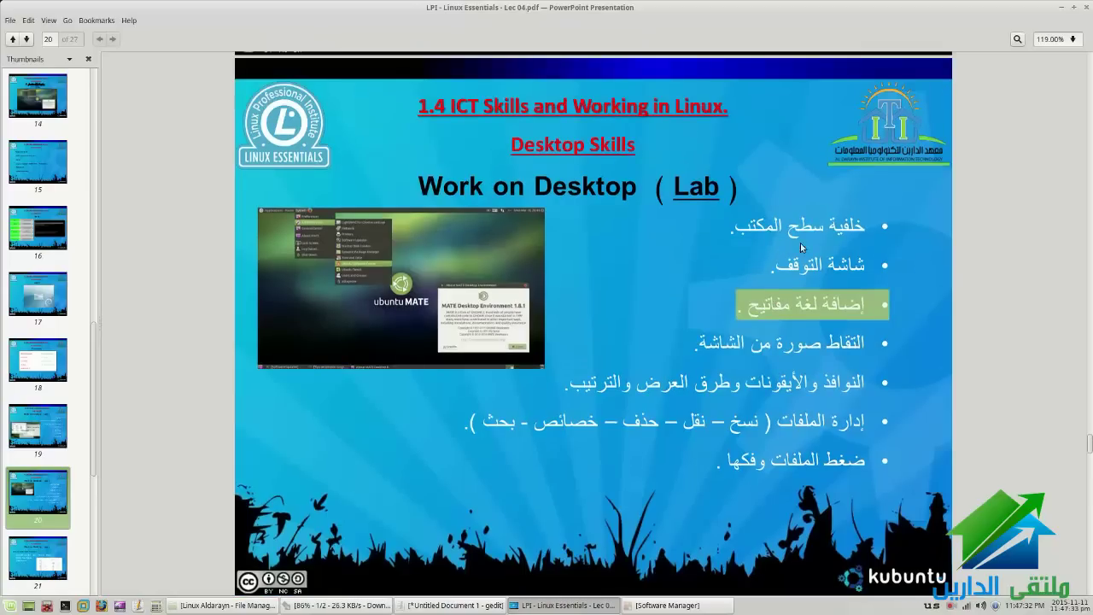
triple_click(801, 258)
scroll(854, 426, "up", 9)
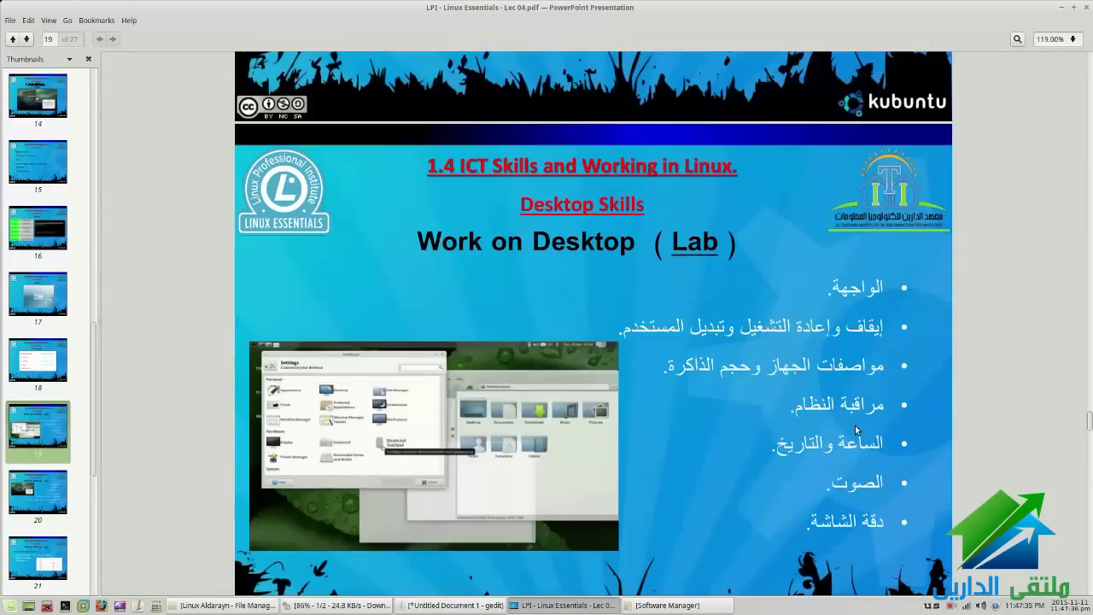
scroll(856, 426, "down", 2)
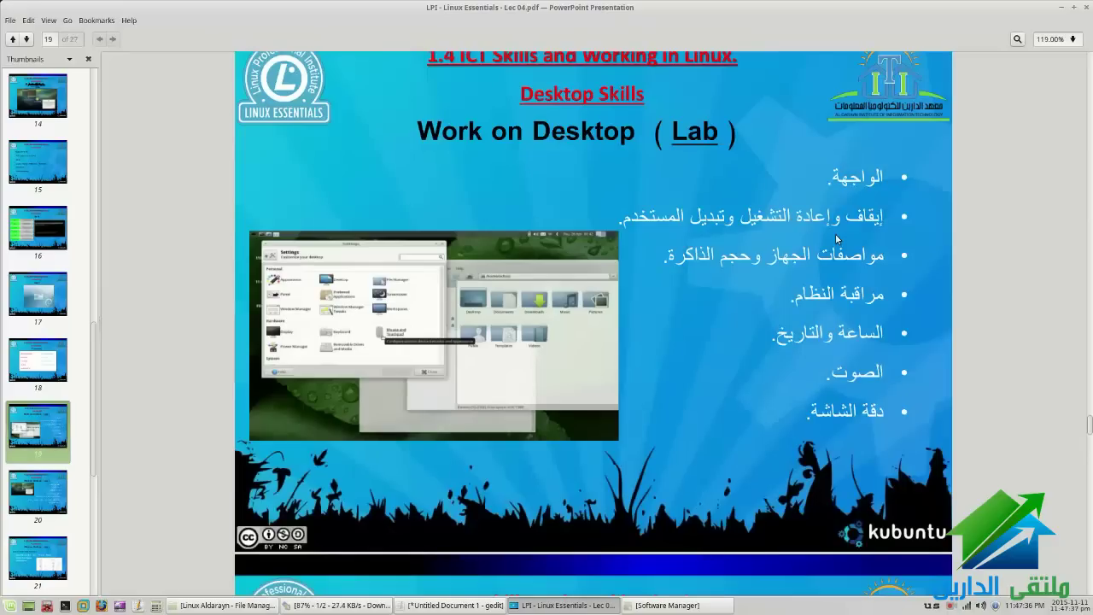
left_click_drag(913, 245, 836, 284)
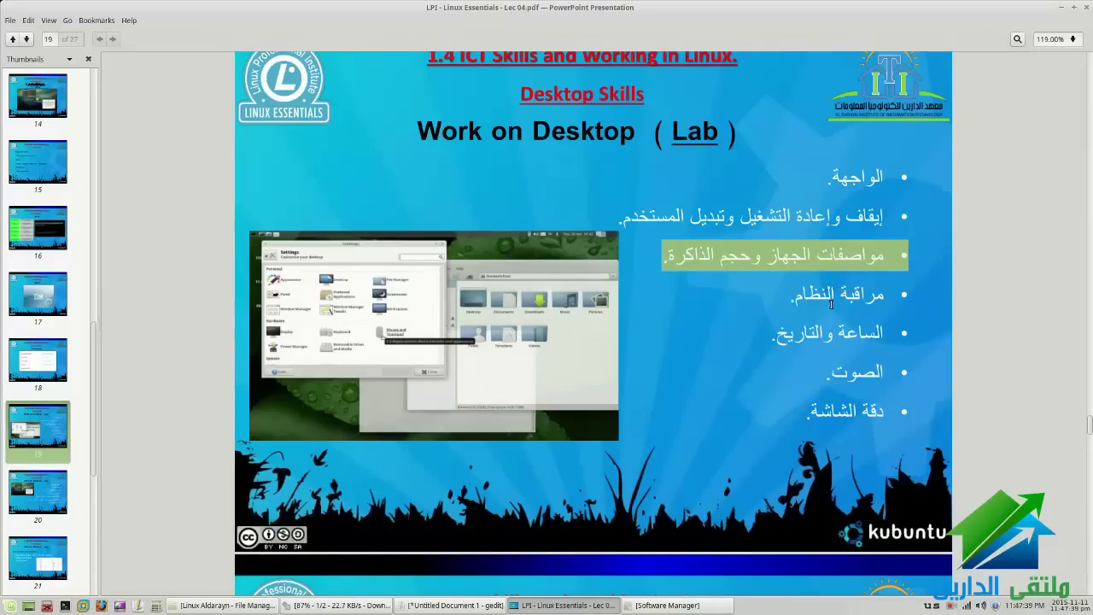
triple_click(831, 303)
triple_click(802, 335)
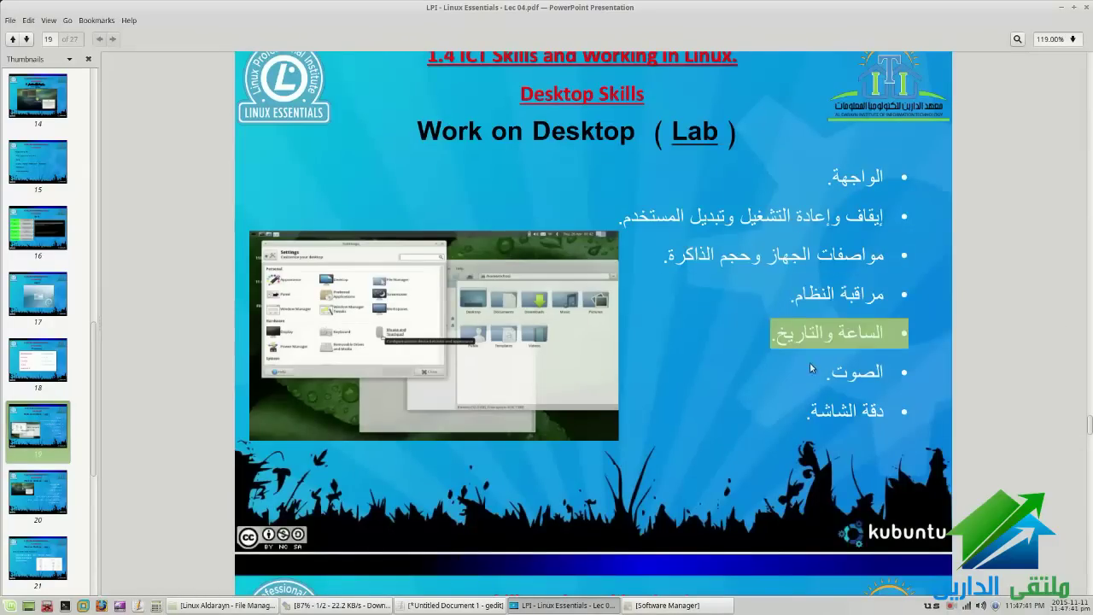
left_click(811, 367)
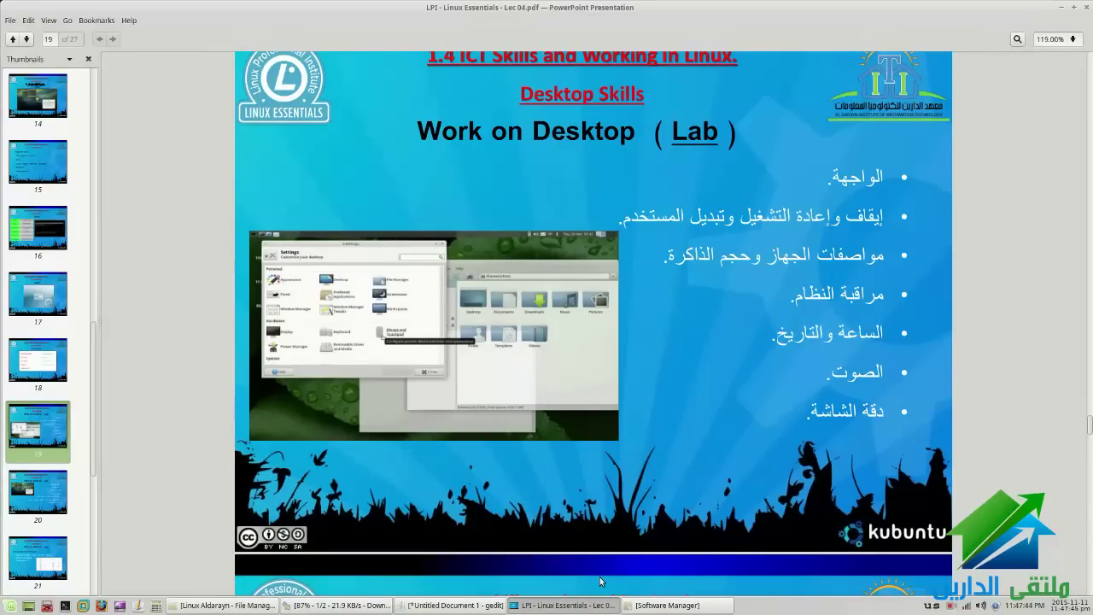
scroll(591, 261, "up", 3)
scroll(592, 261, "down", 3)
Minimise the PDF viewer, bring up Software Manager and close it
left_click(562, 606)
left_click(643, 605)
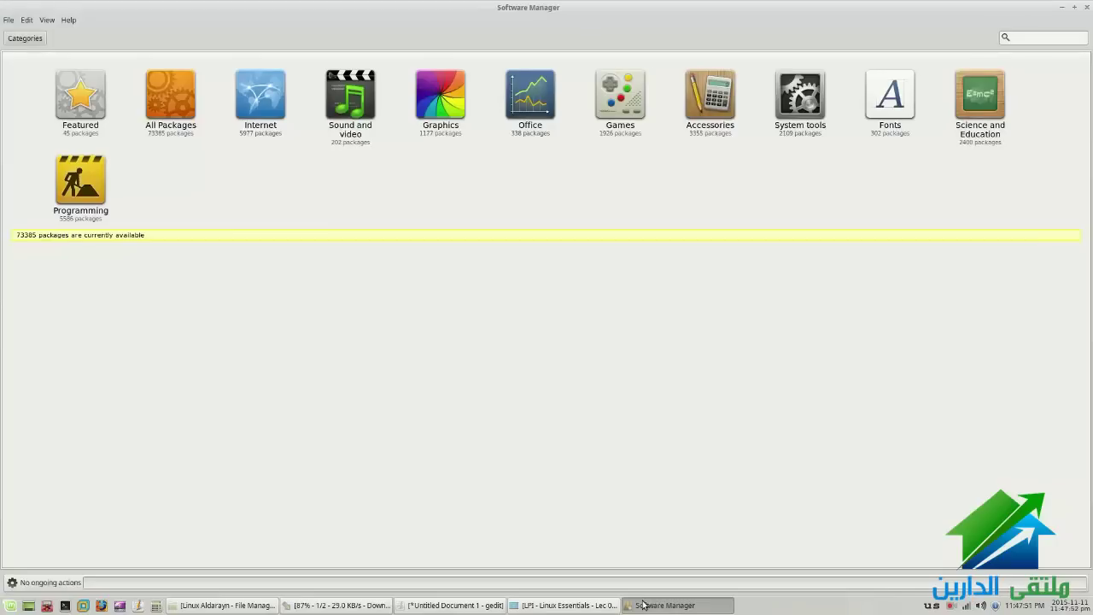
key("alt+F4")
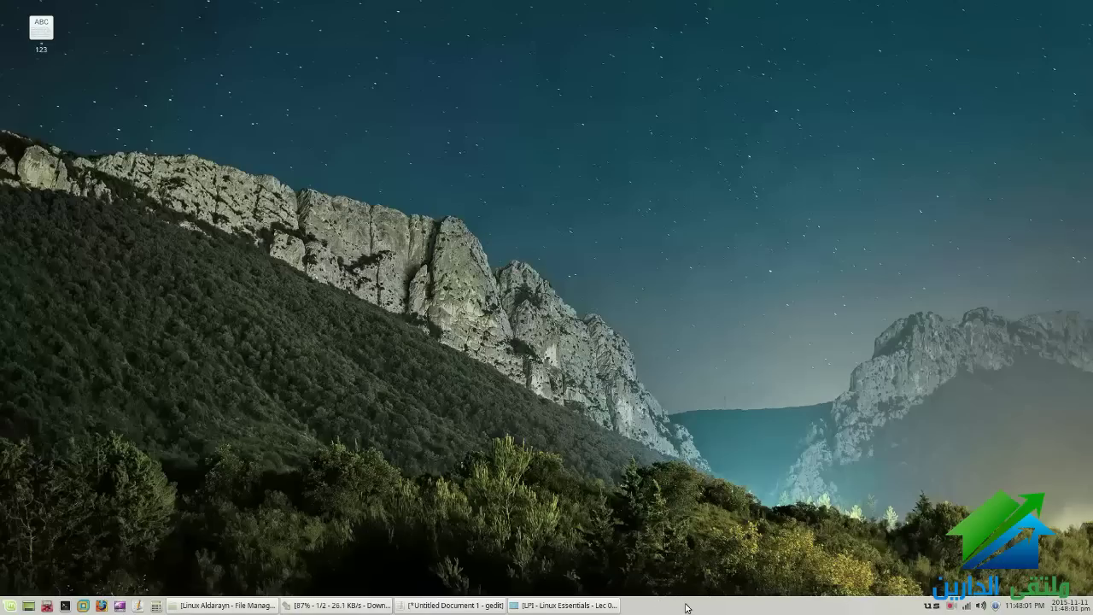
Dismiss a panel item's menu, then open and close the Keyboard Layouts settings
right_click(686, 607)
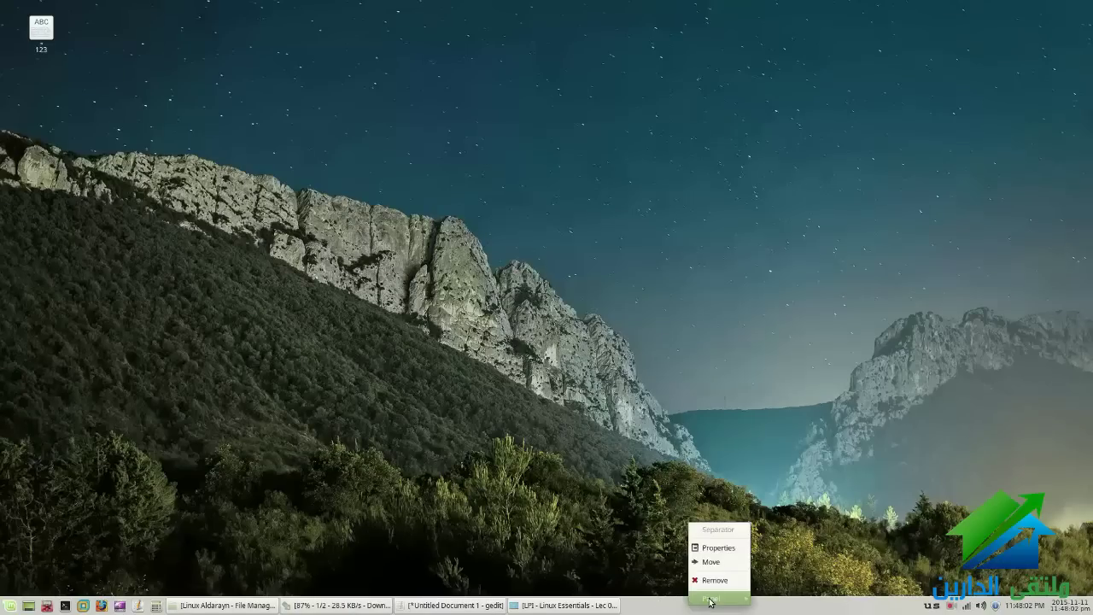
mouse_move(709, 600)
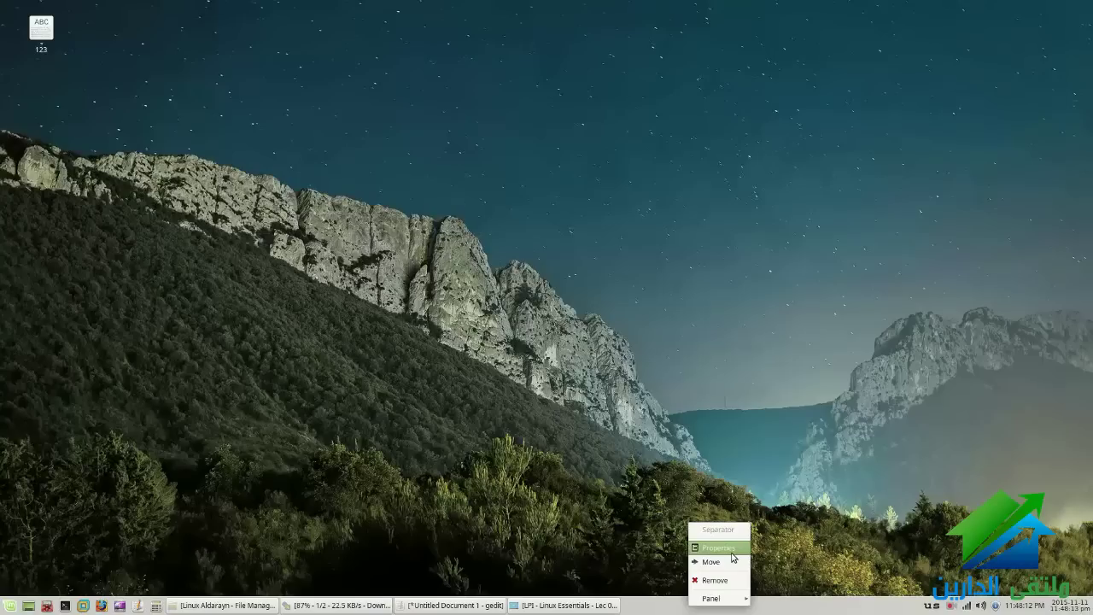
left_click(845, 567)
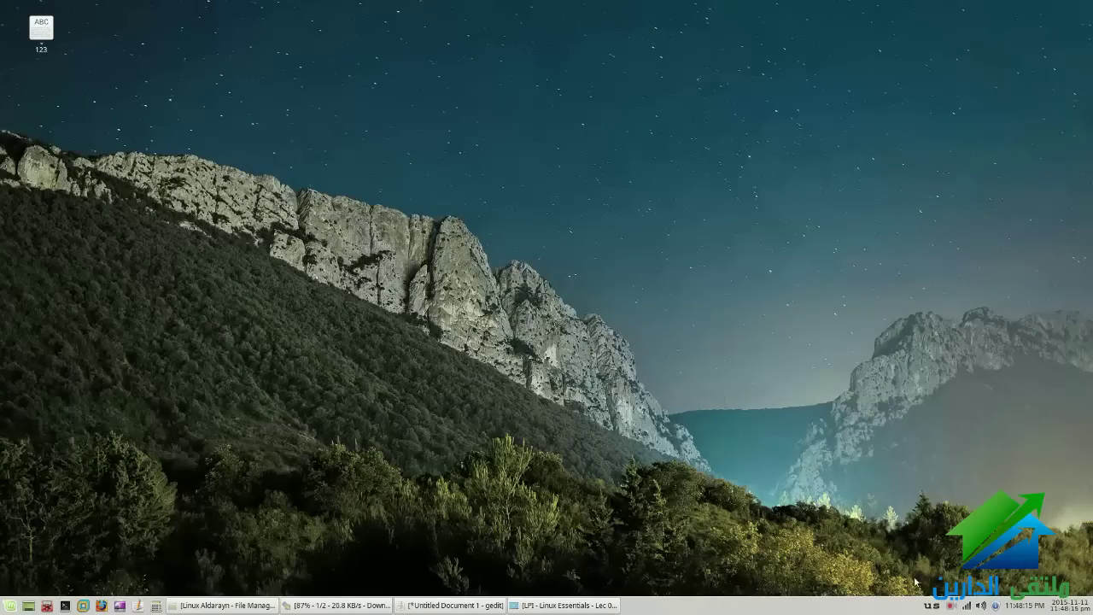
right_click(935, 607)
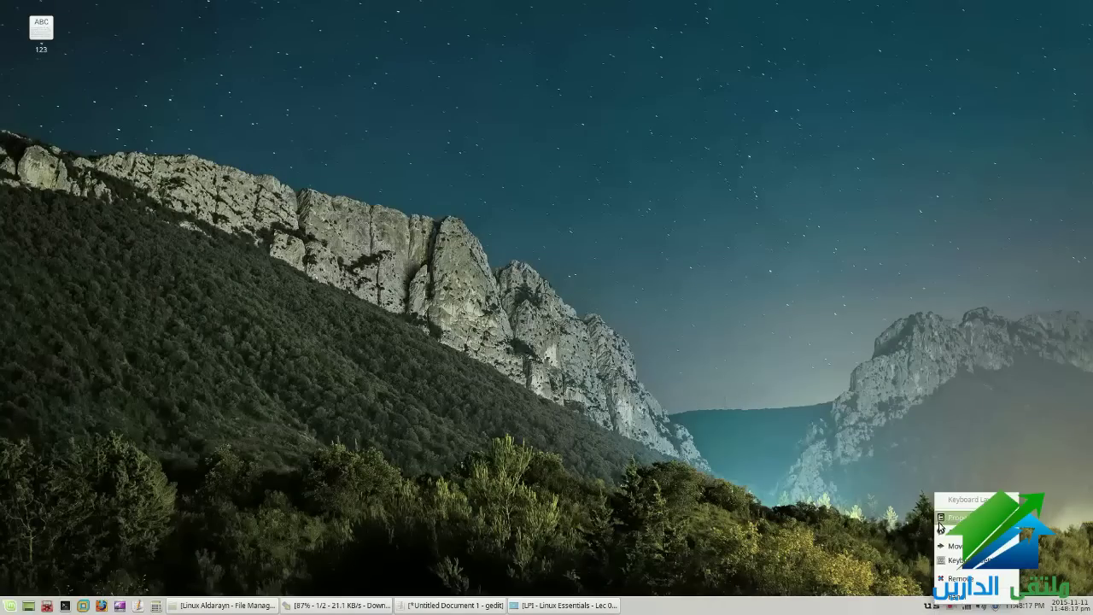
left_click(952, 528)
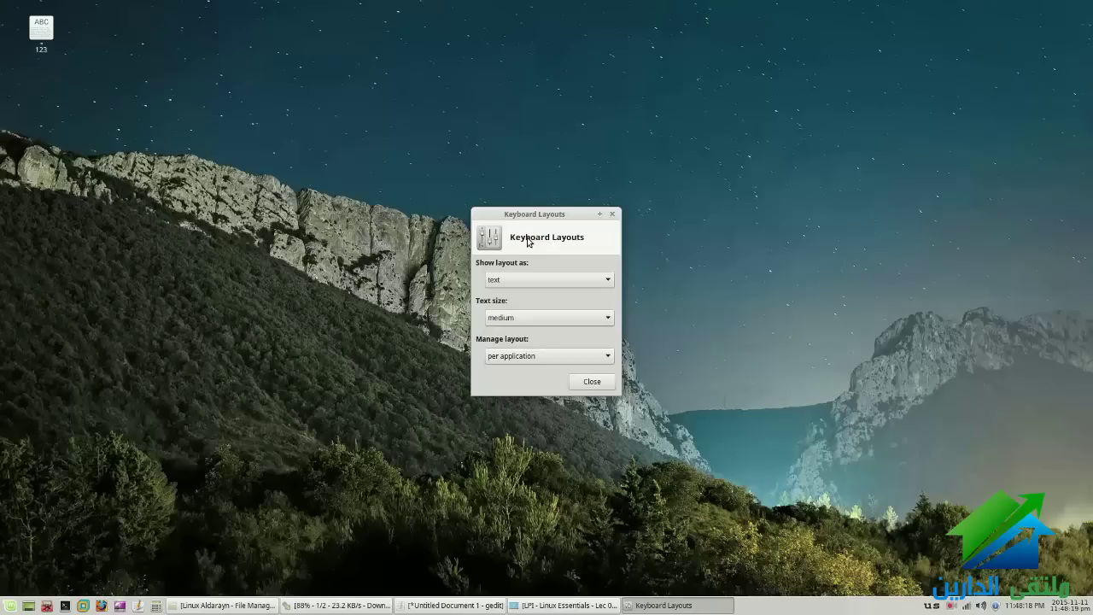
left_click(604, 388)
Open and close the panel Clock settings
right_click(1025, 605)
left_click(1052, 552)
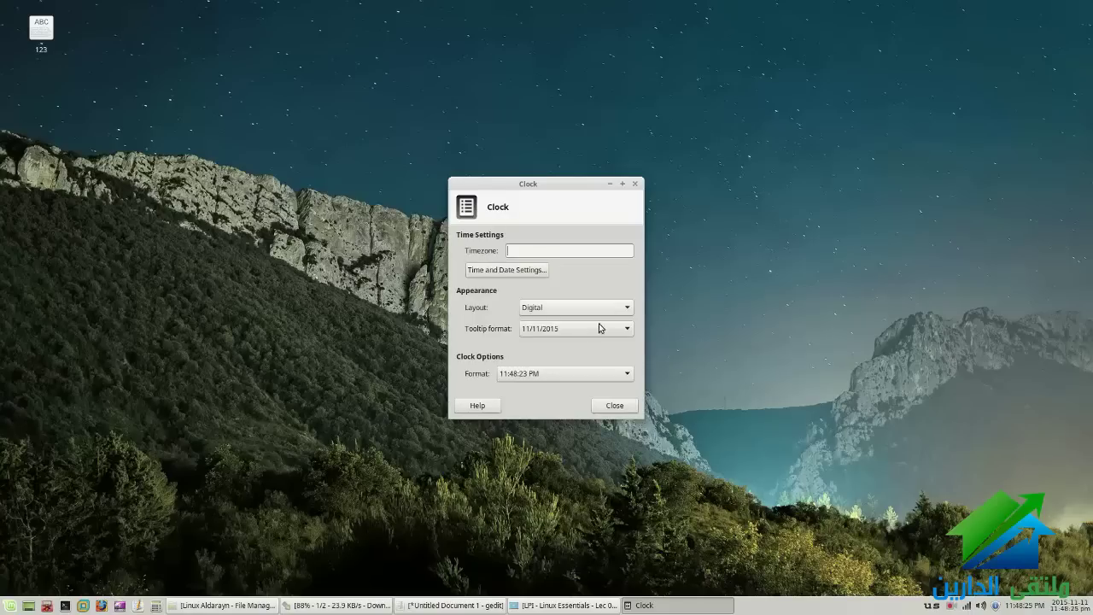
left_click(620, 408)
Open Panel Preferences from the panel's context menu
right_click(708, 607)
mouse_move(724, 603)
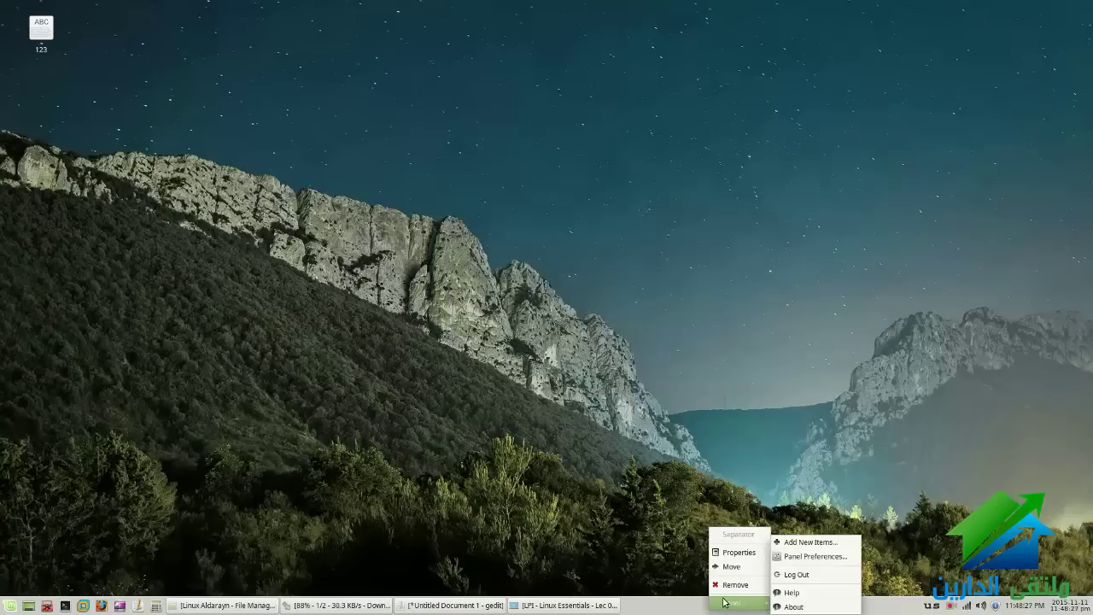
left_click(776, 557)
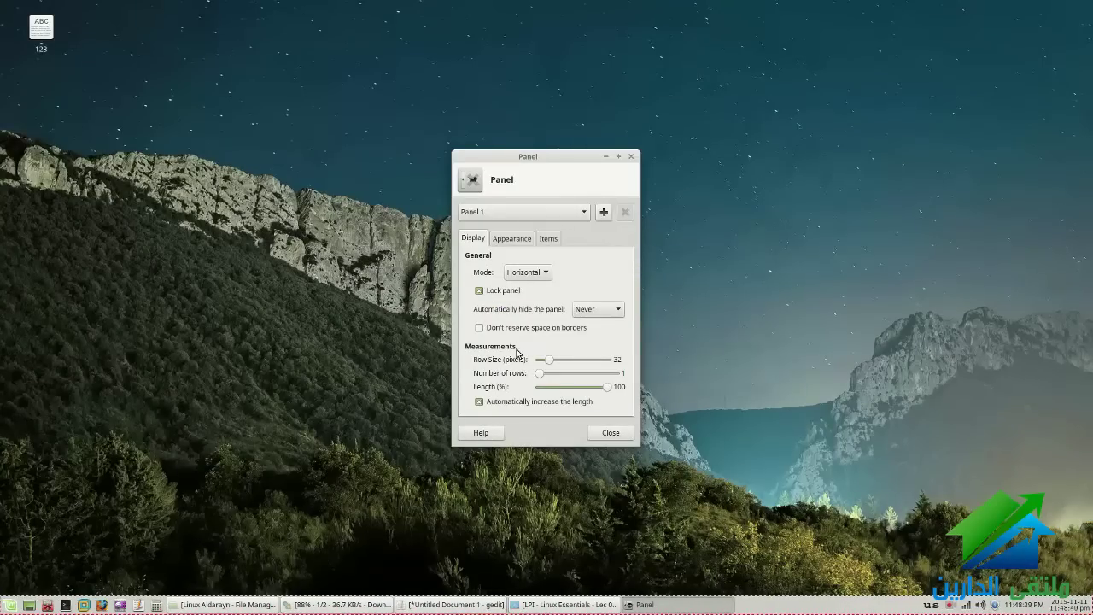
Set 'Automatically hide the panel' to Always and close the preferences
left_click(578, 314)
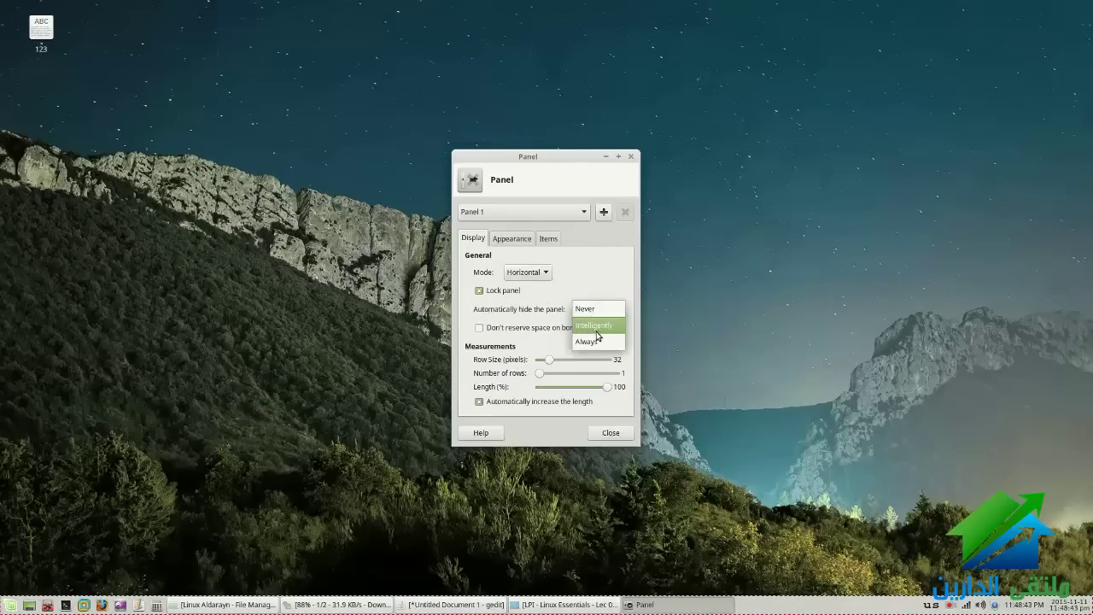
left_click(601, 343)
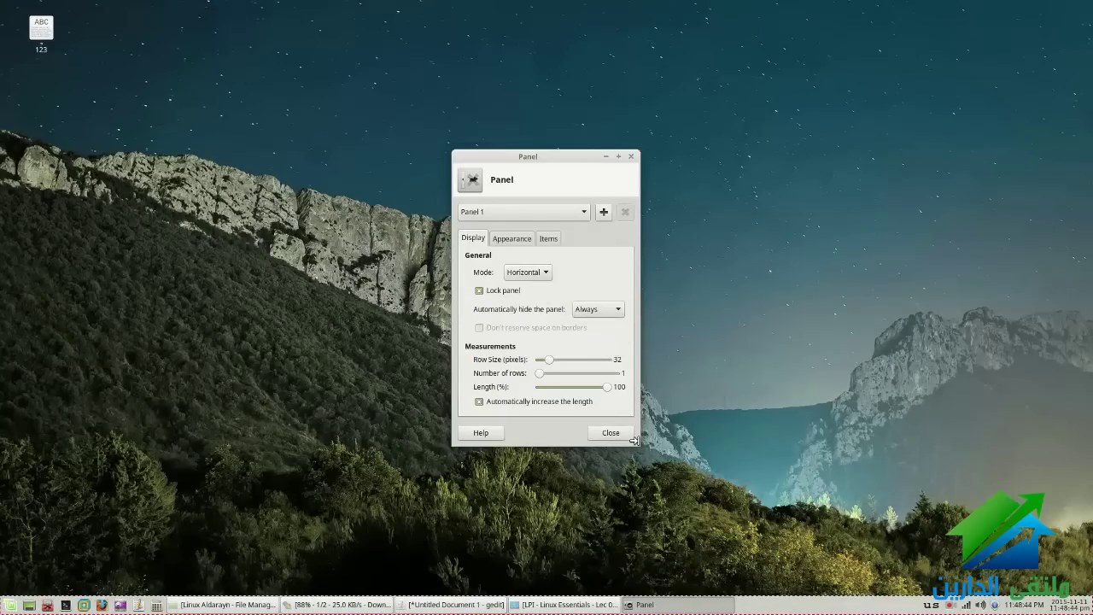
left_click(630, 435)
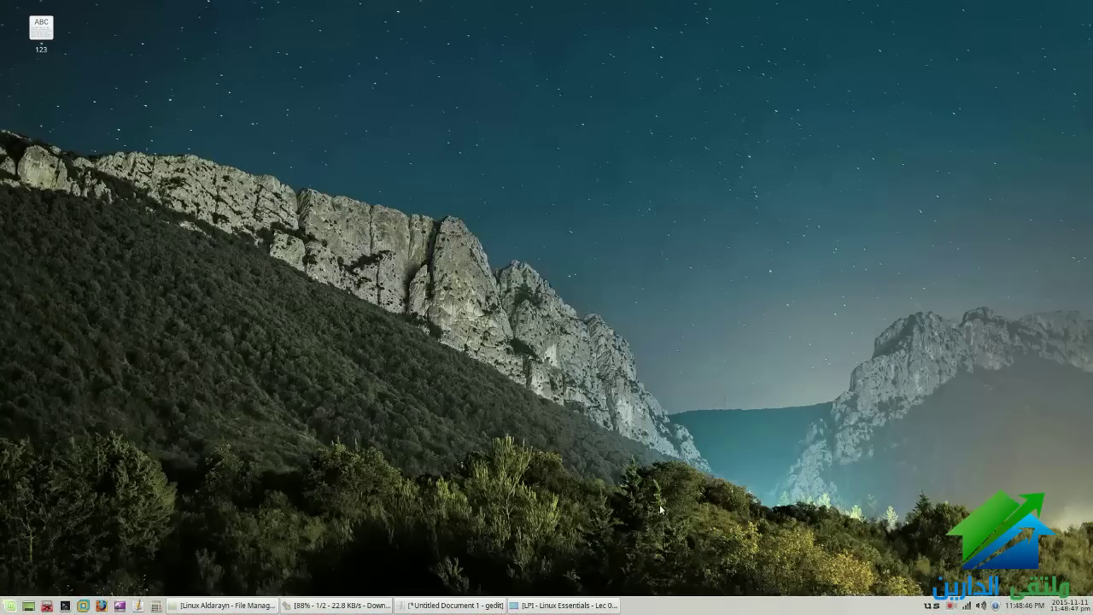
Move the panel separator further right, near the tray
right_click(695, 605)
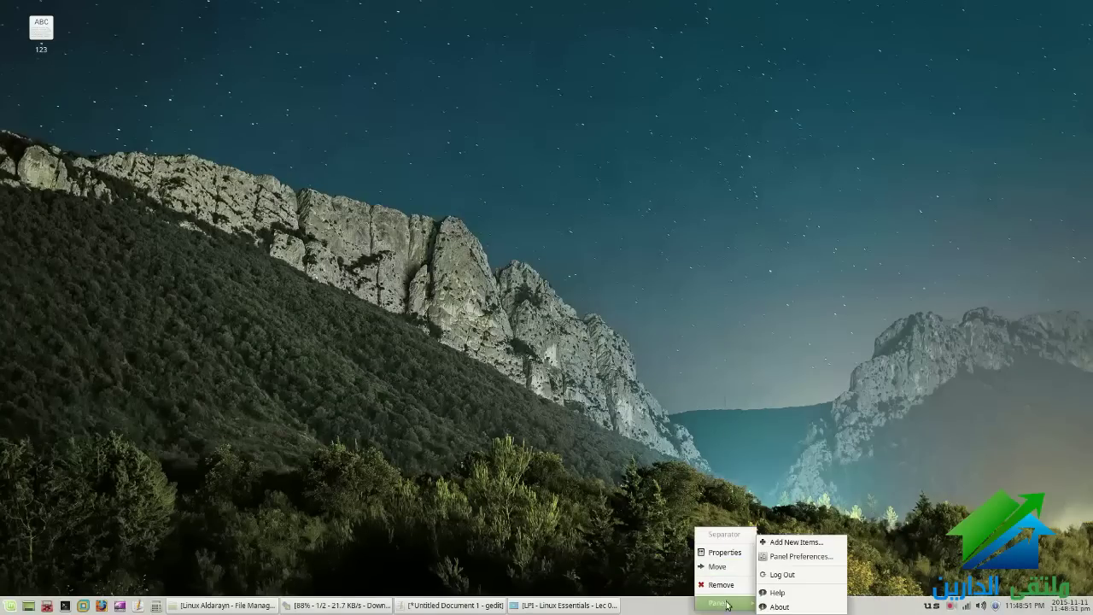
left_click(720, 567)
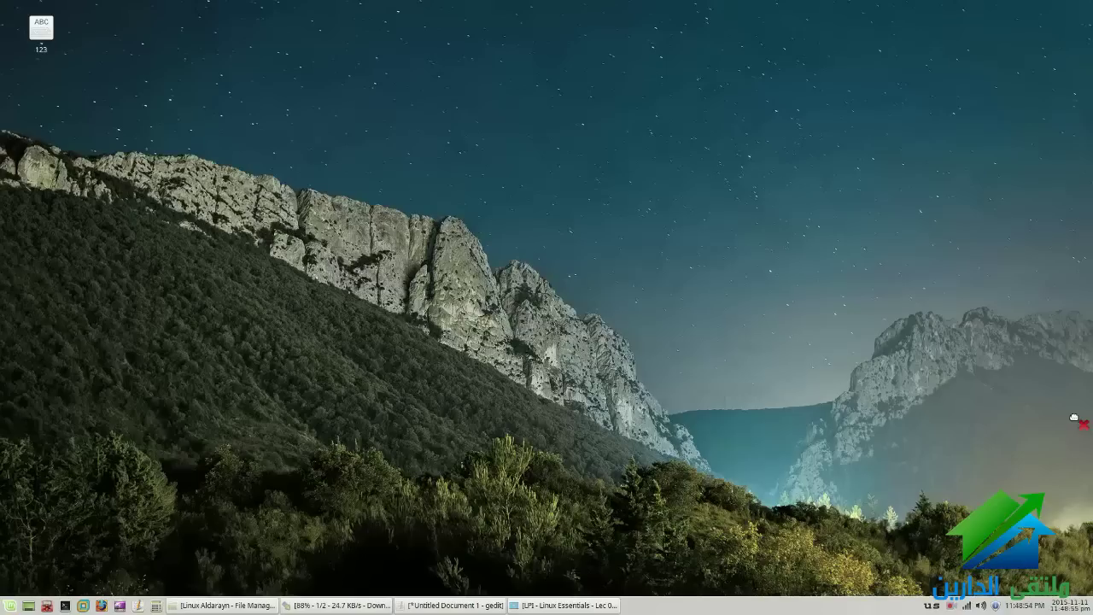
left_click(785, 603)
right_click(786, 603)
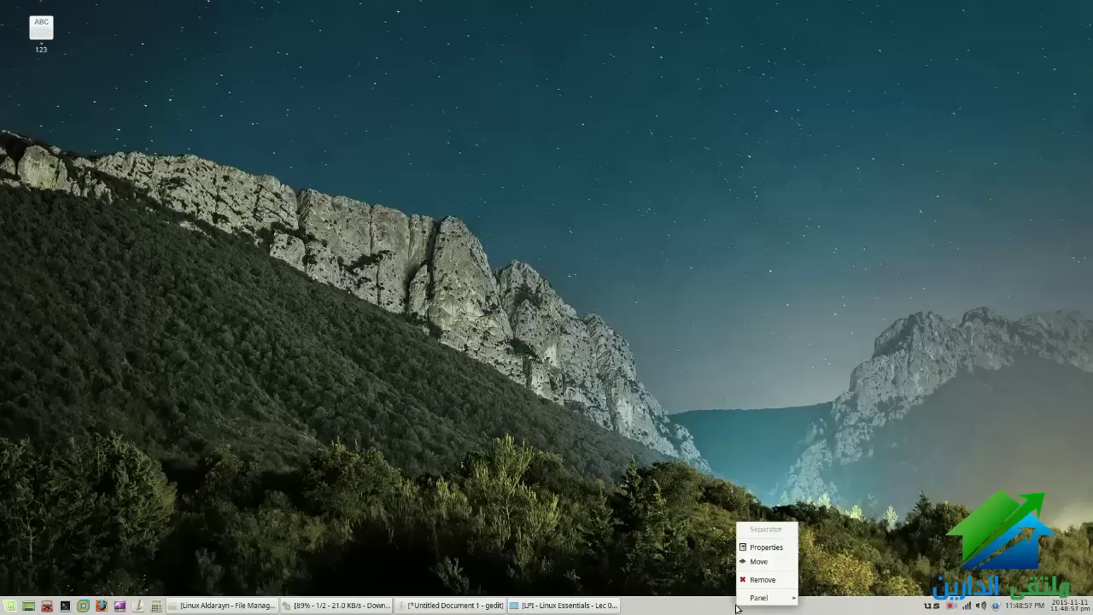
Reopen Panel Preferences and set auto-hide back to Never
mouse_move(759, 597)
left_click(841, 556)
left_click(621, 318)
left_click(599, 289)
In the Items list, move Whisker Menu down several places, then back to the top
left_click(524, 248)
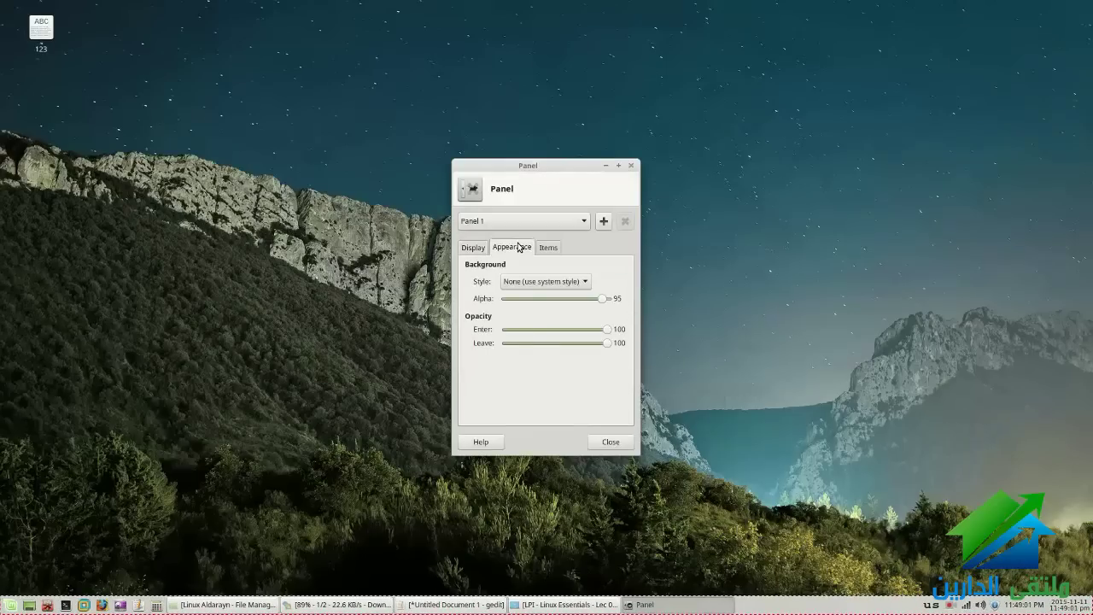
left_click(548, 248)
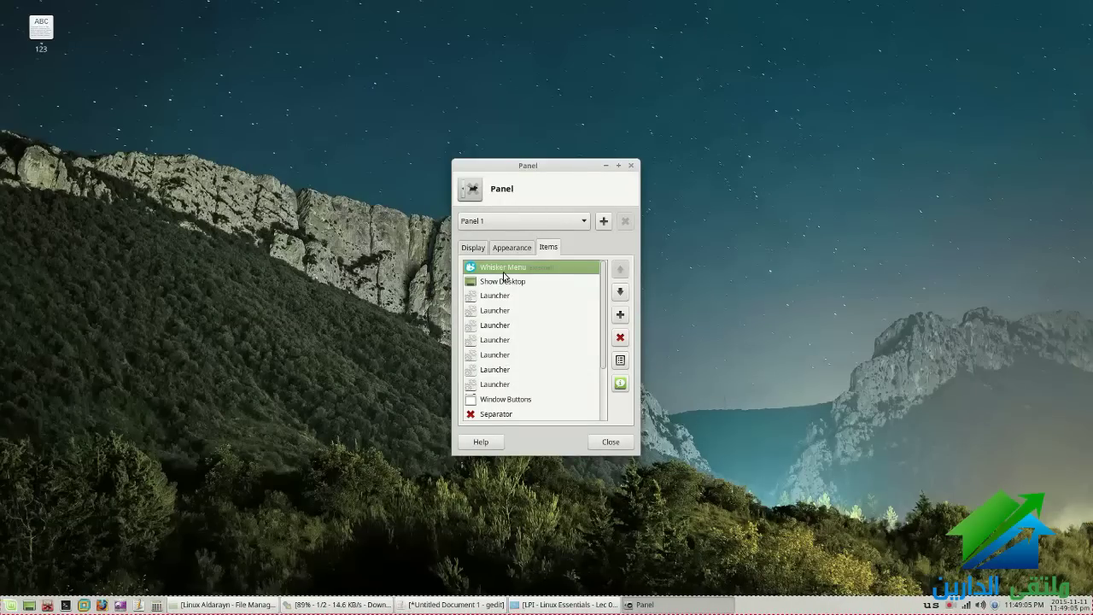
left_click(617, 294)
left_click(619, 295)
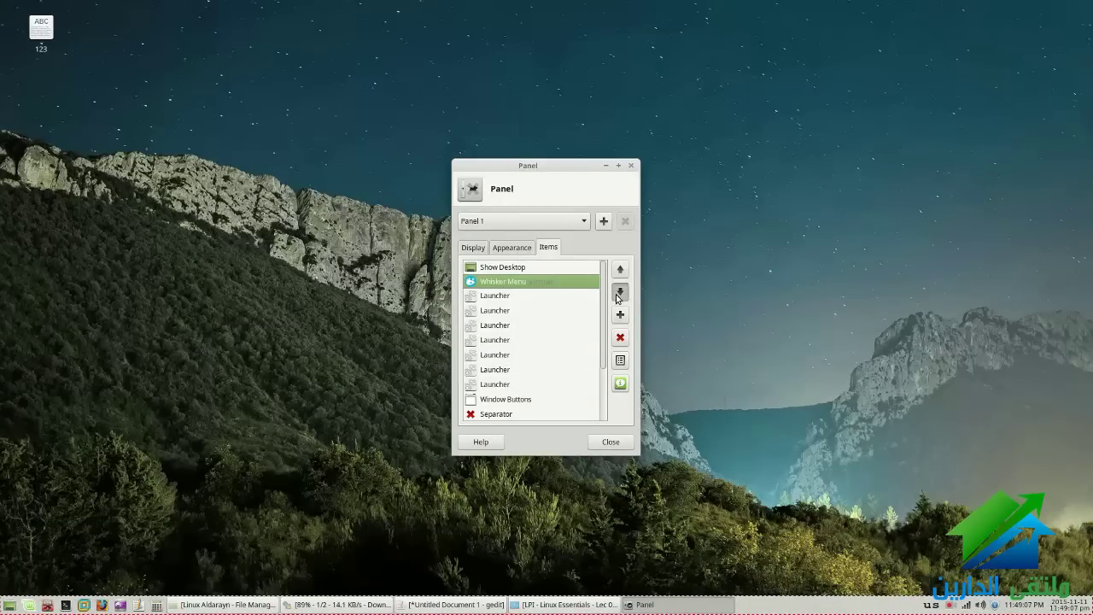
left_click(618, 294)
left_click(618, 294)
left_click(618, 294)
left_click(618, 295)
left_click(619, 295)
left_click(618, 294)
left_click(618, 294)
left_click(618, 295)
left_click(618, 295)
left_click(618, 295)
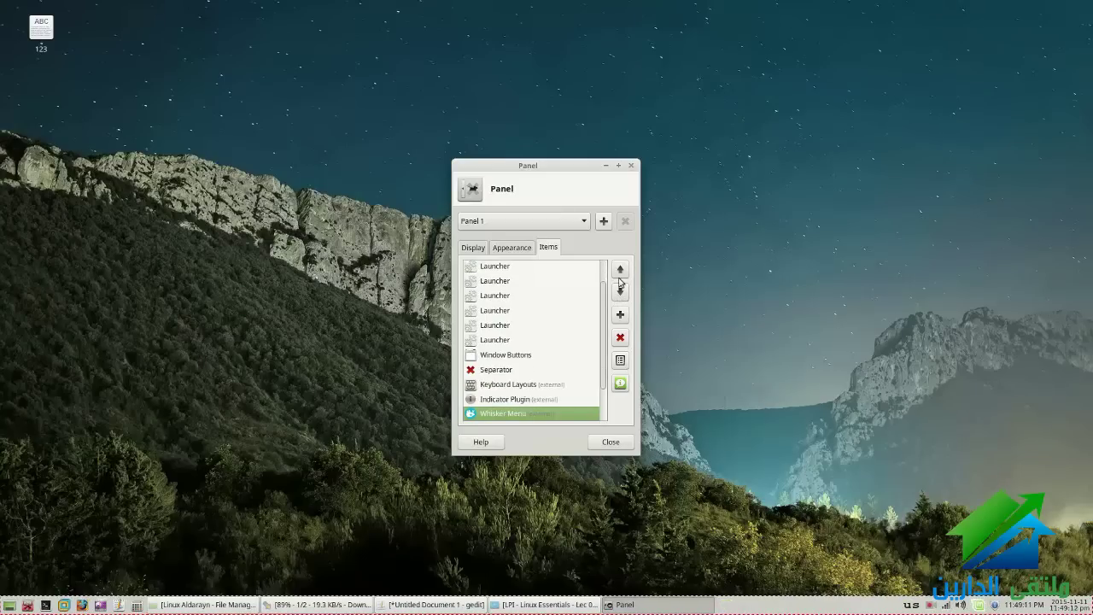
left_click(619, 271)
left_click(620, 272)
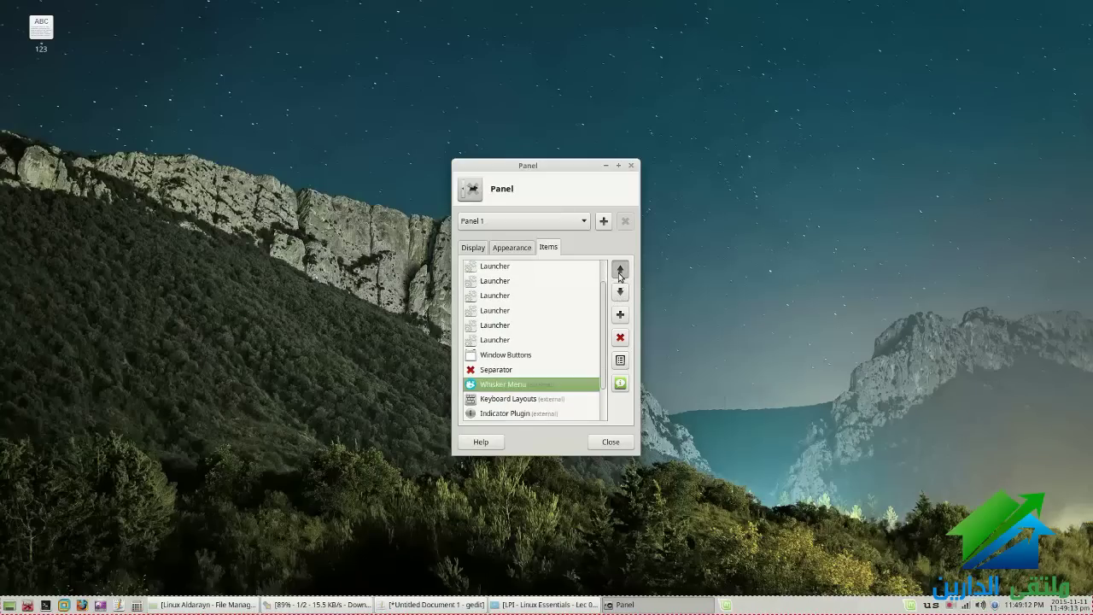
left_click(619, 272)
left_click(619, 272)
left_click(620, 272)
left_click(620, 271)
left_click(620, 272)
left_click(620, 272)
left_click(620, 271)
left_click(620, 272)
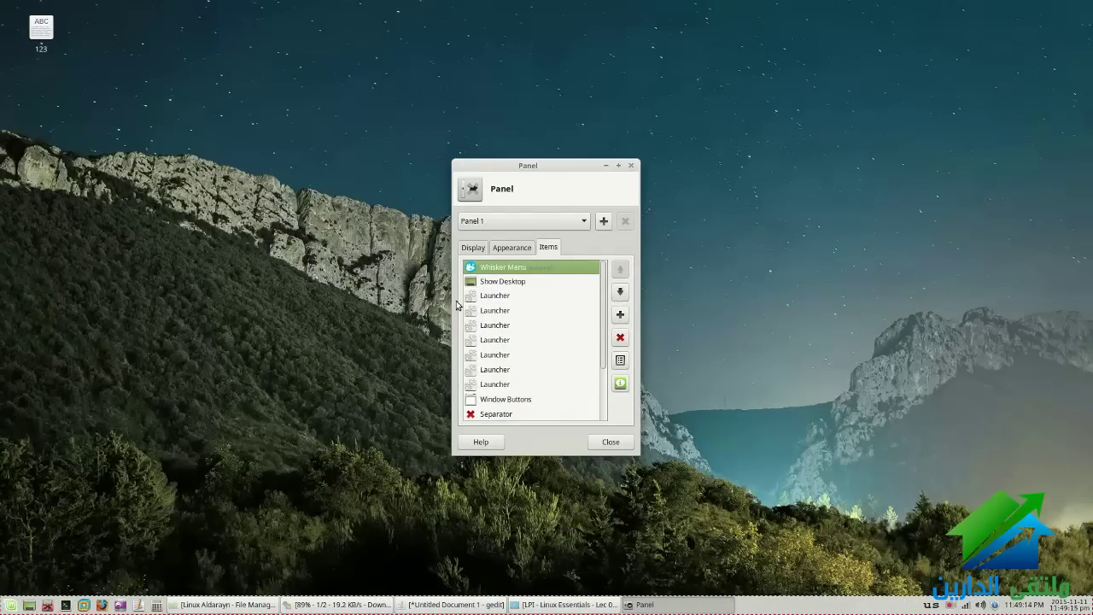
Move the first Launcher down and back to its original place, then close the preferences
left_click(594, 295)
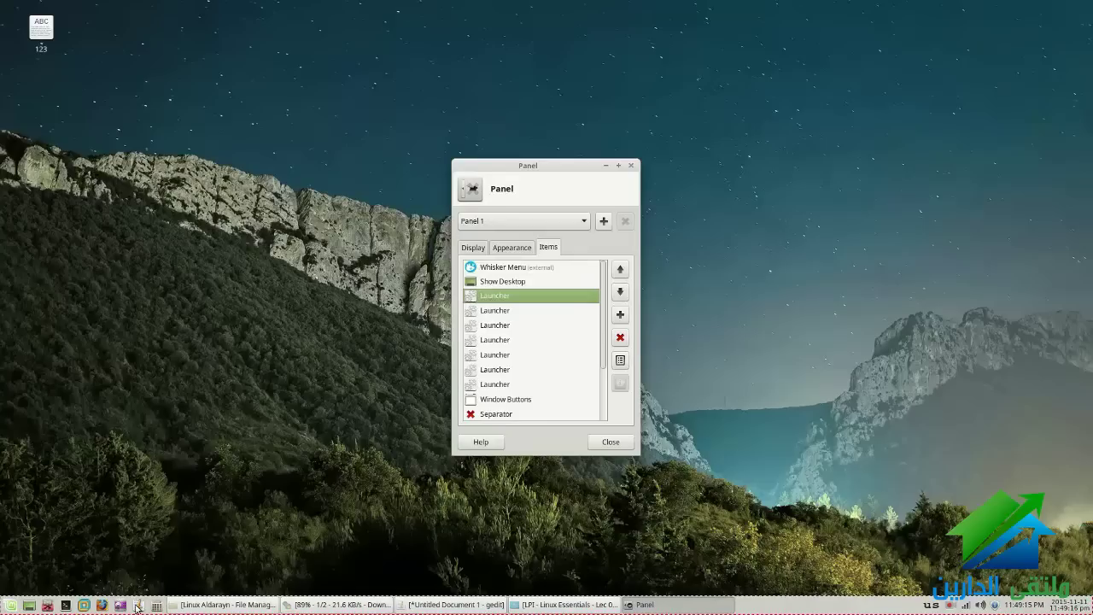
left_click(619, 291)
left_click(620, 291)
left_click(620, 291)
left_click(620, 270)
left_click(620, 270)
left_click(620, 270)
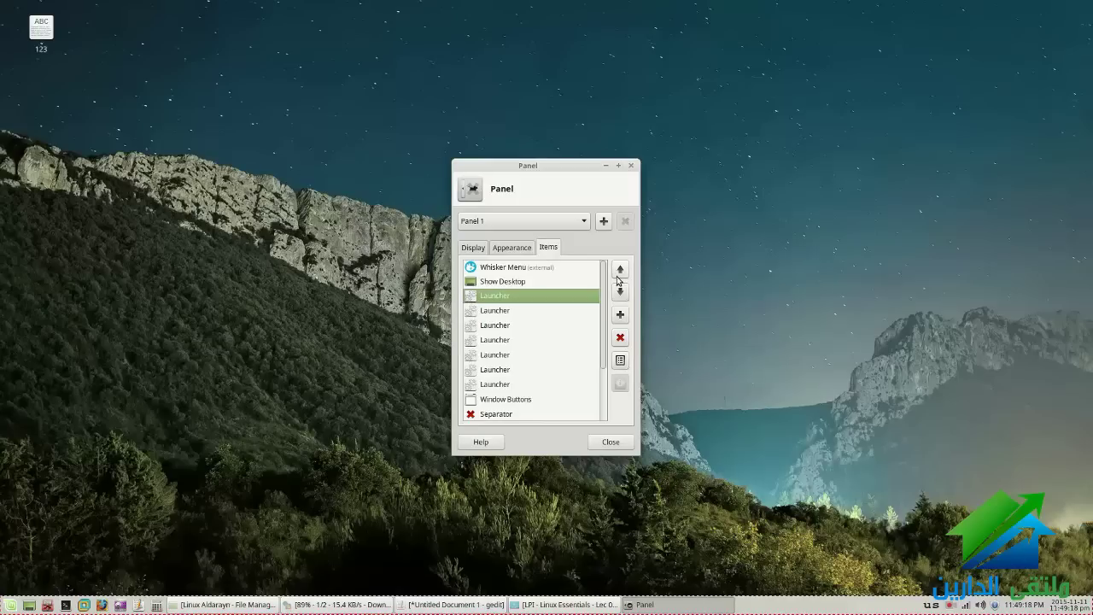
scroll(598, 273, "down", 2)
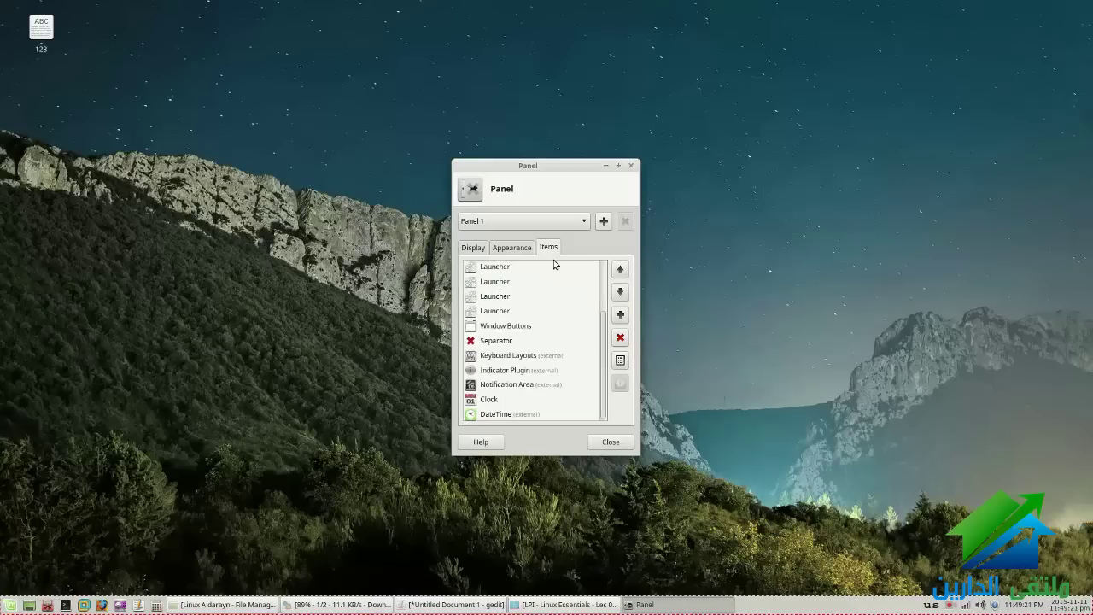
left_click(511, 246)
right_click(551, 608)
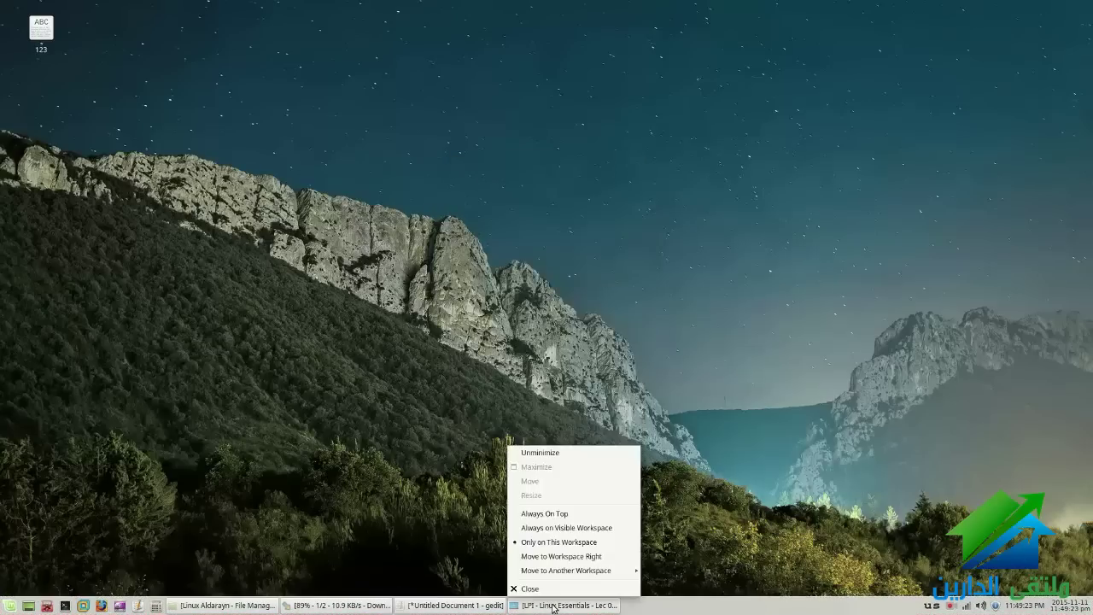
Open Panel Preferences from the panel menu and close it again
right_click(642, 608)
right_click(636, 608)
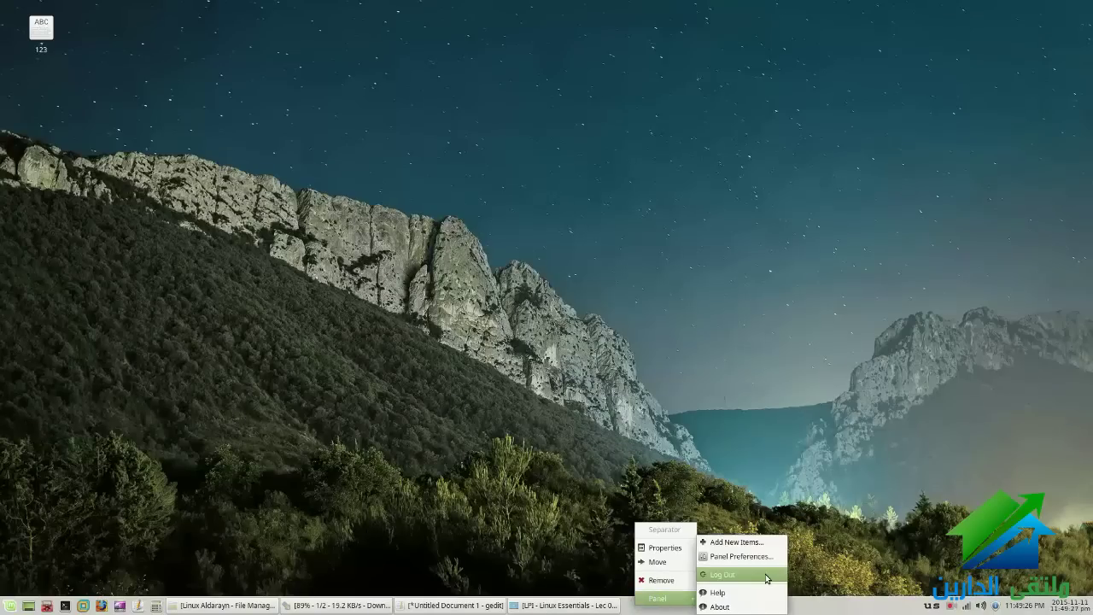
right_click(681, 608)
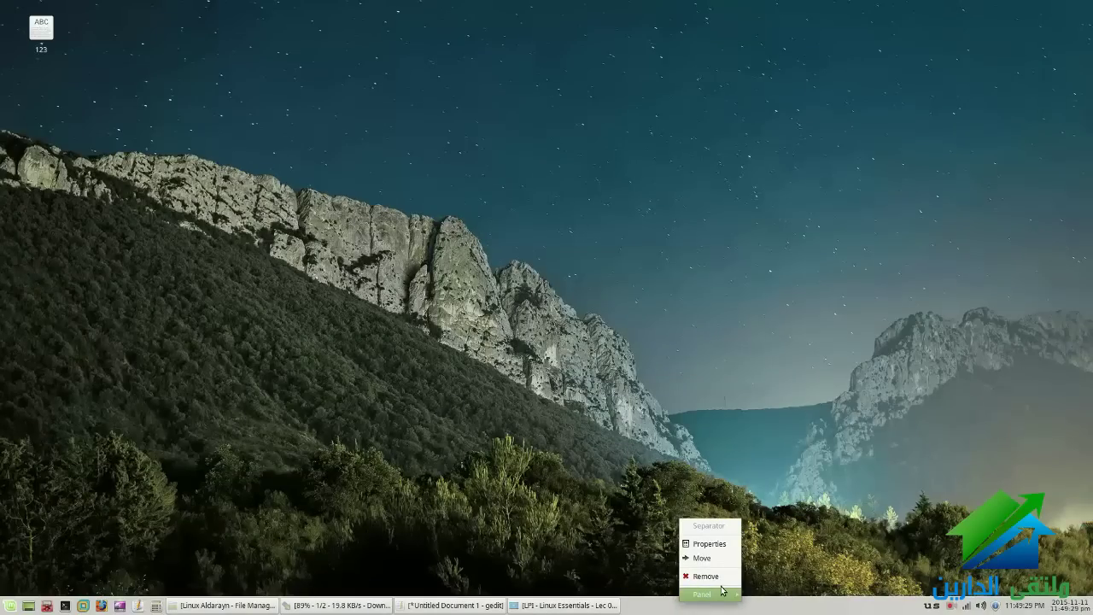
mouse_move(721, 591)
left_click(777, 559)
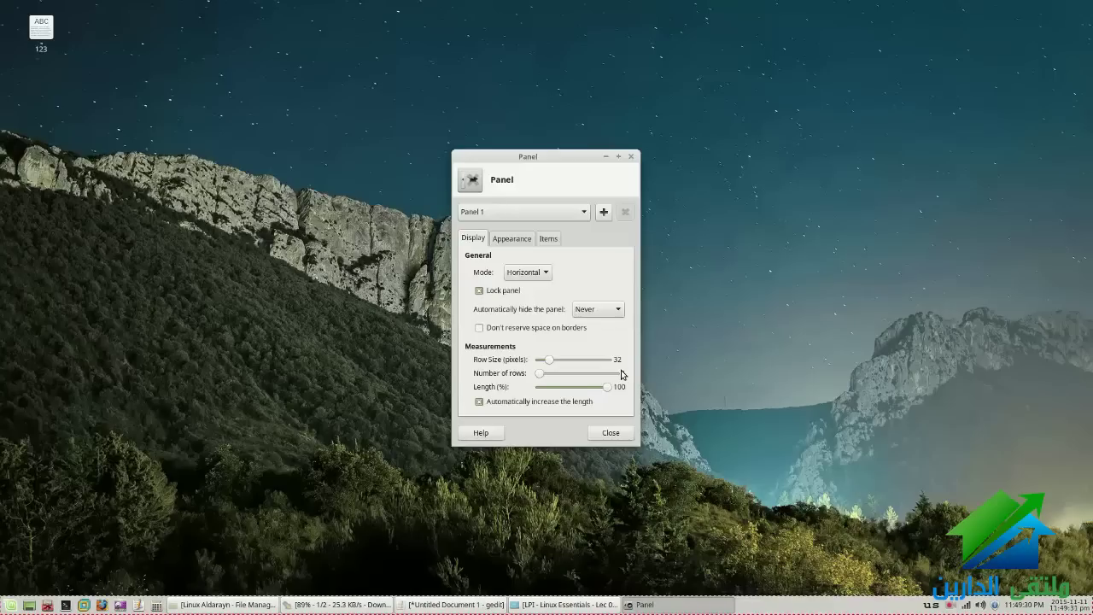
left_click(611, 432)
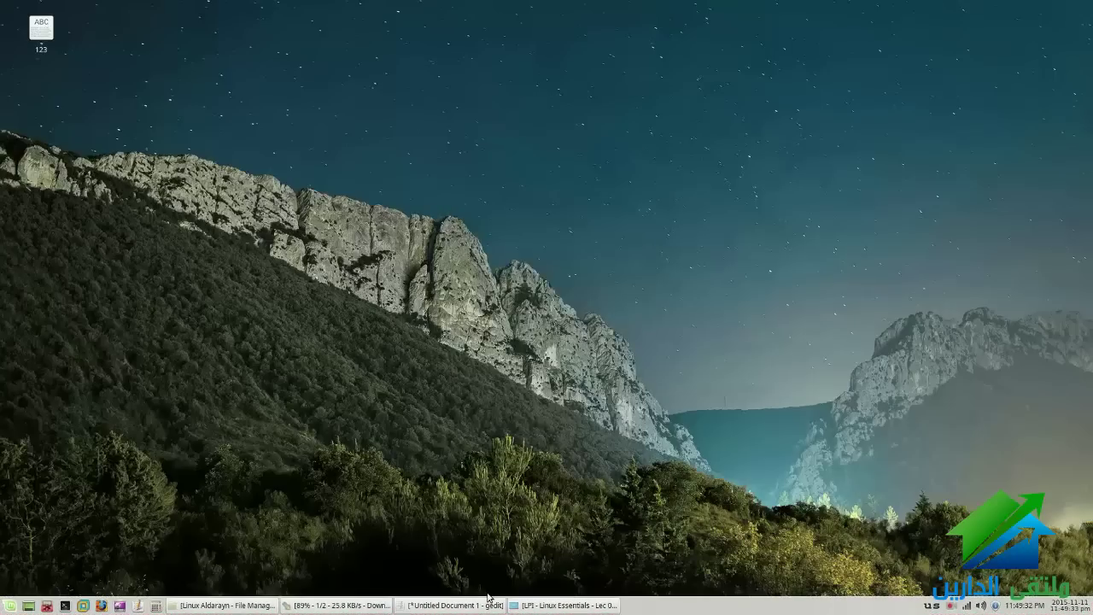
Move the Linux Essentials button second, then open a home-folder file manager, put it first, and minimise it
left_click_drag(517, 605, 275, 604)
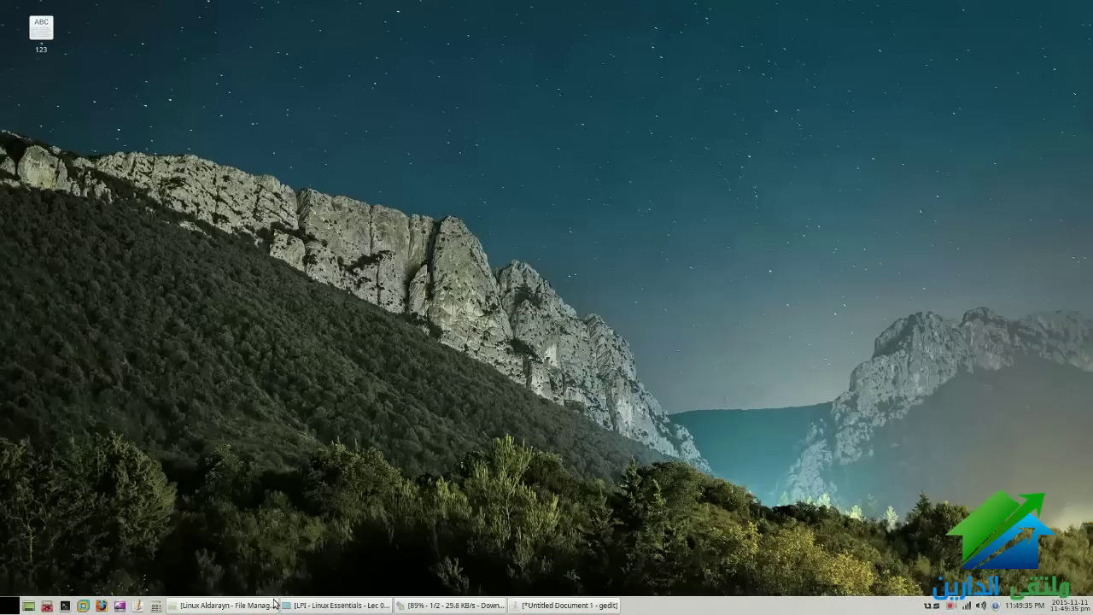
key("super+e")
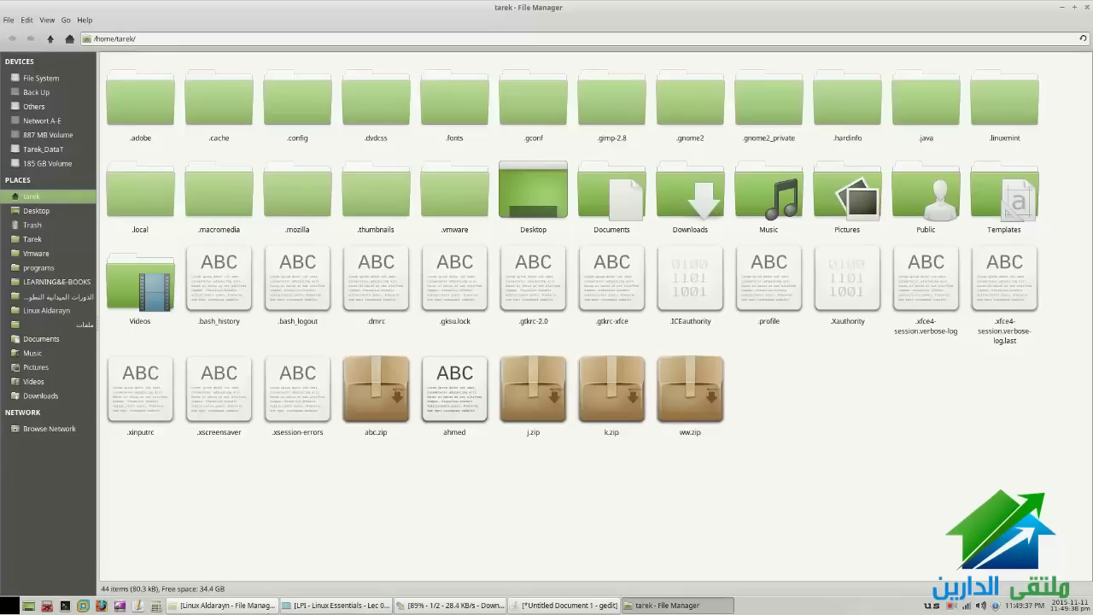
left_click_drag(675, 604, 240, 610)
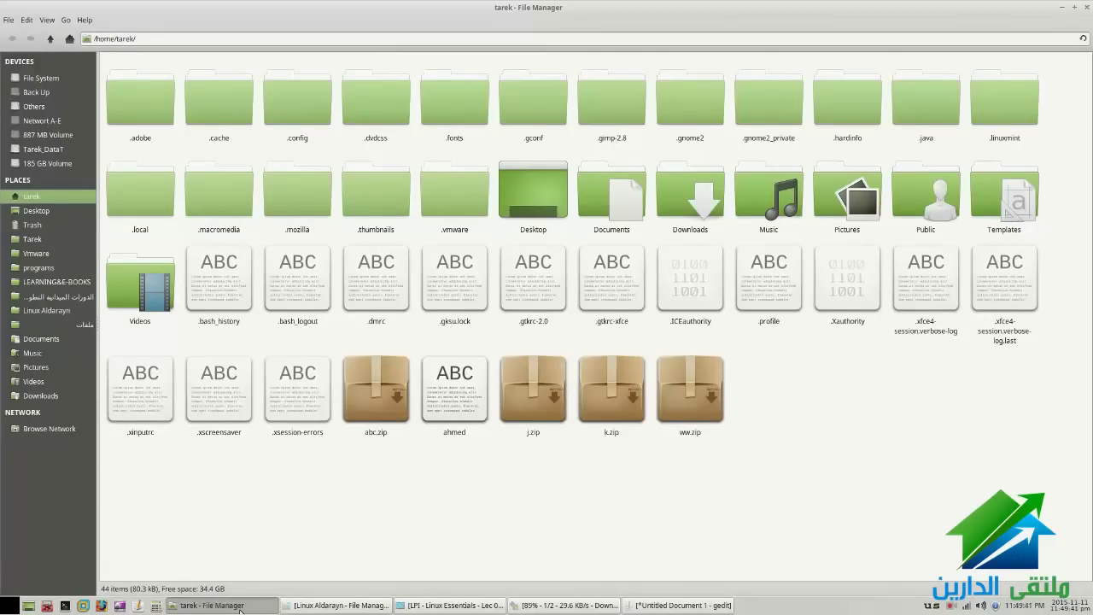
left_click(240, 610)
Reopen Panel Preferences from the panel's context menu
right_click(722, 608)
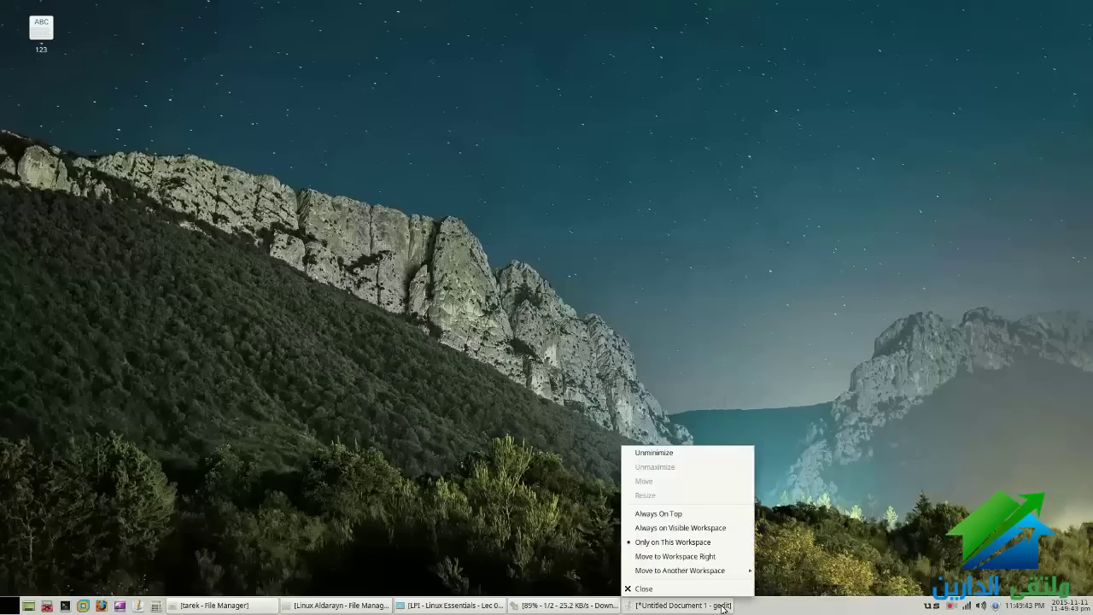
right_click(775, 606)
mouse_move(799, 597)
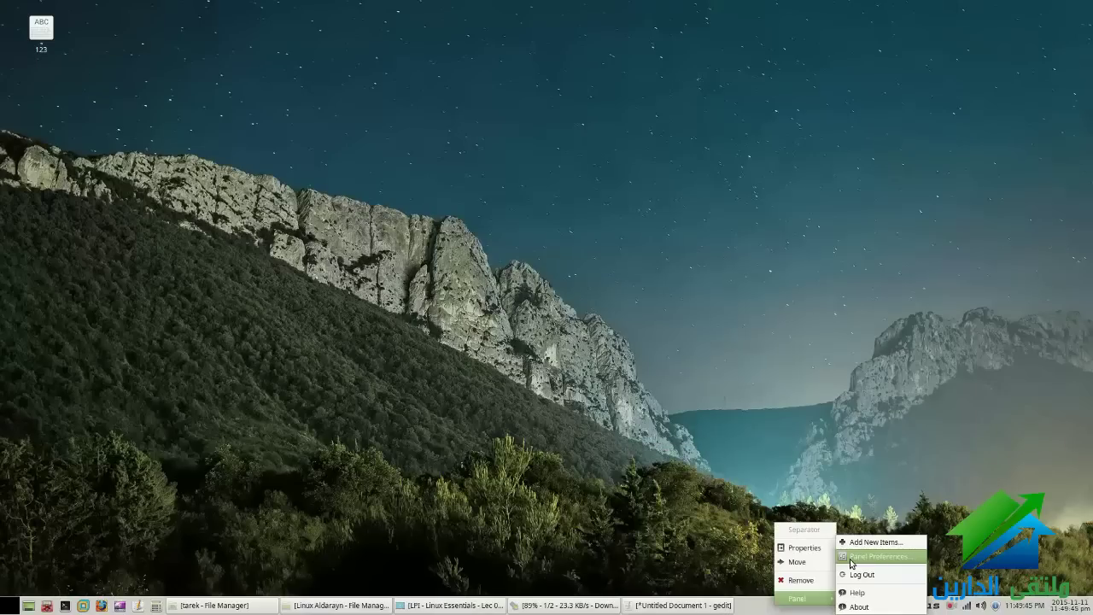
left_click(850, 559)
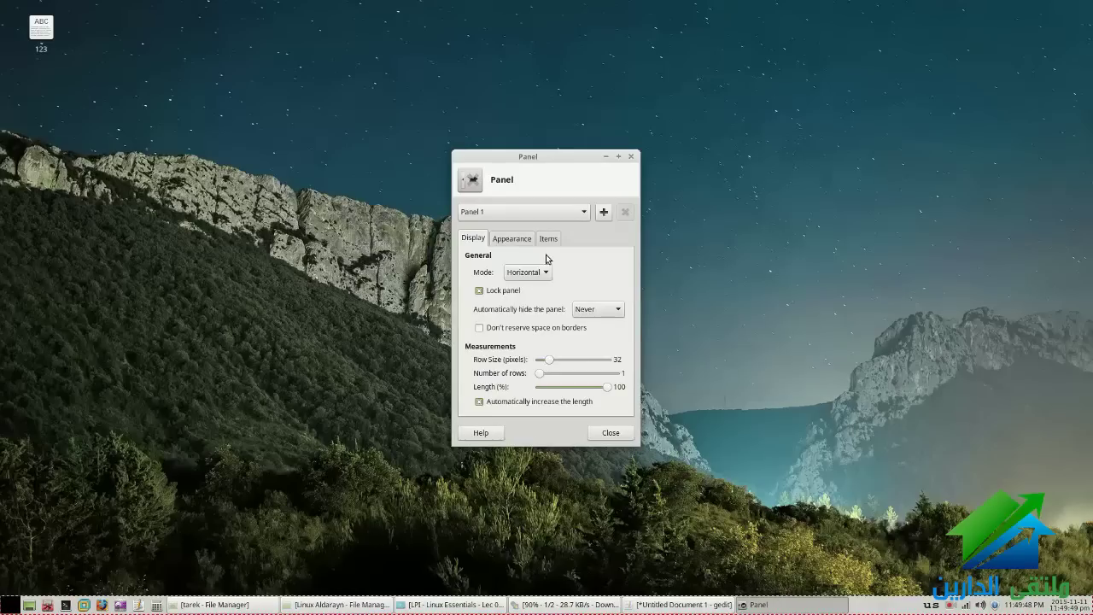
Browse the Items list, selecting Window Buttons and the Launcher above it
left_click(547, 240)
scroll(525, 324, "down", 1)
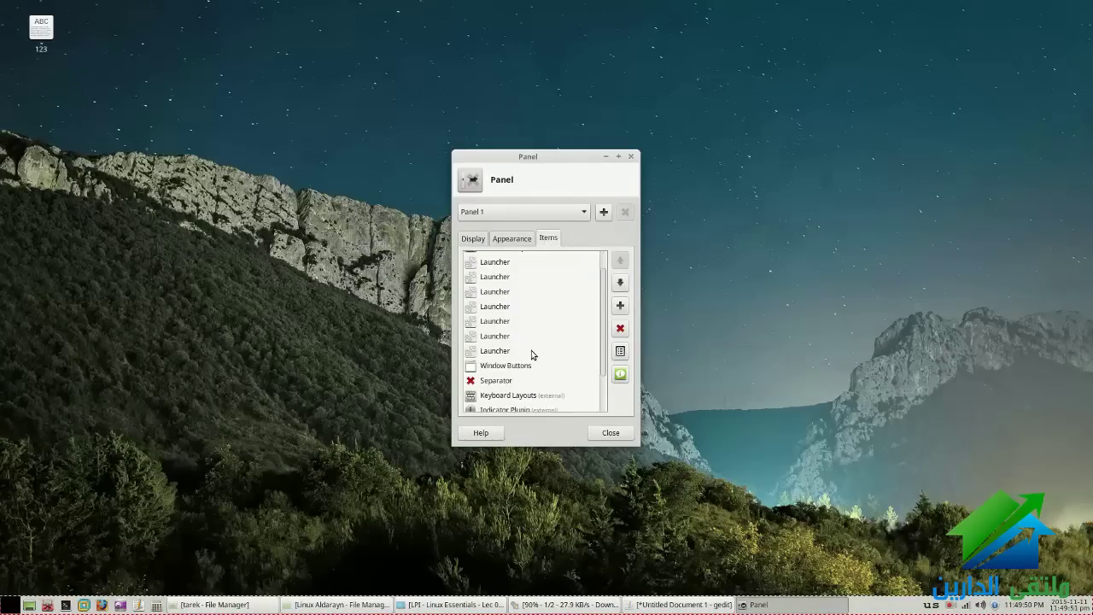
left_click(548, 364)
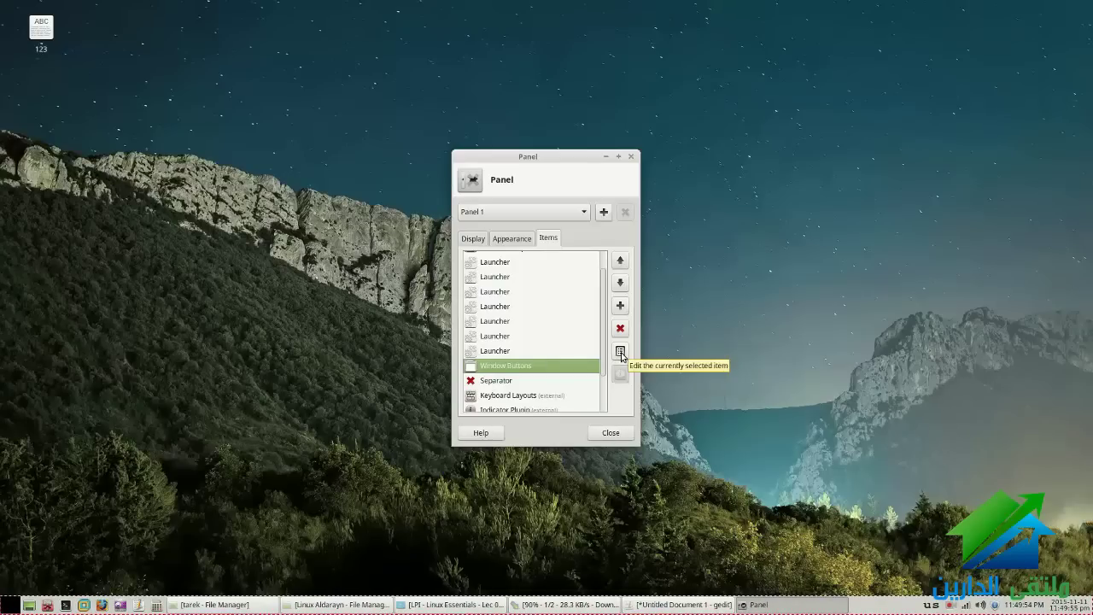
left_click(500, 352)
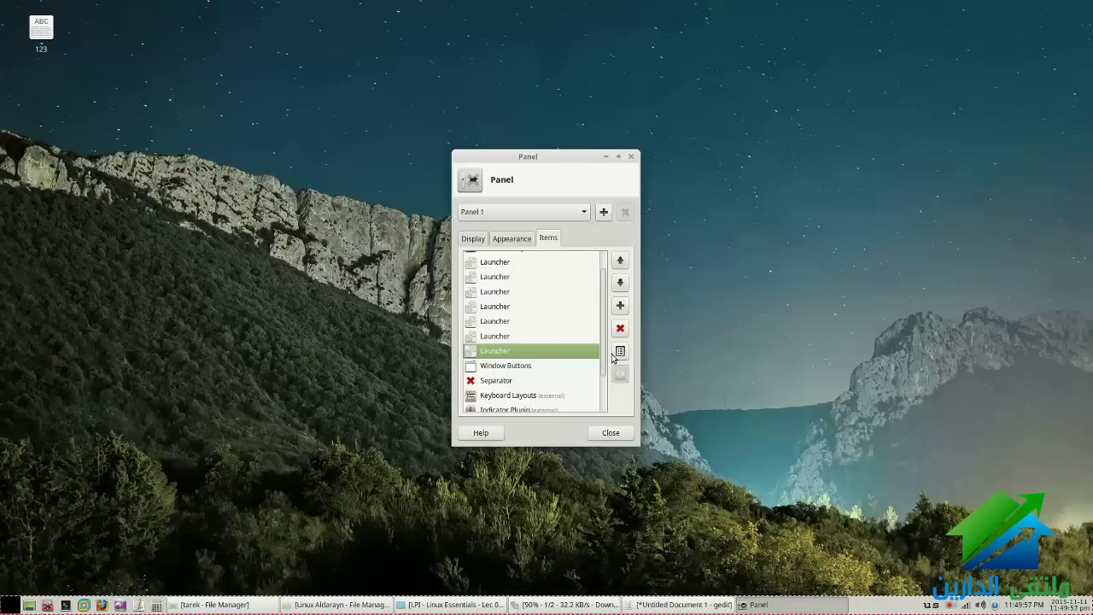
Open and close the Keyboard Layouts settings, then open the Window Buttons settings
scroll(546, 376, "down", 2)
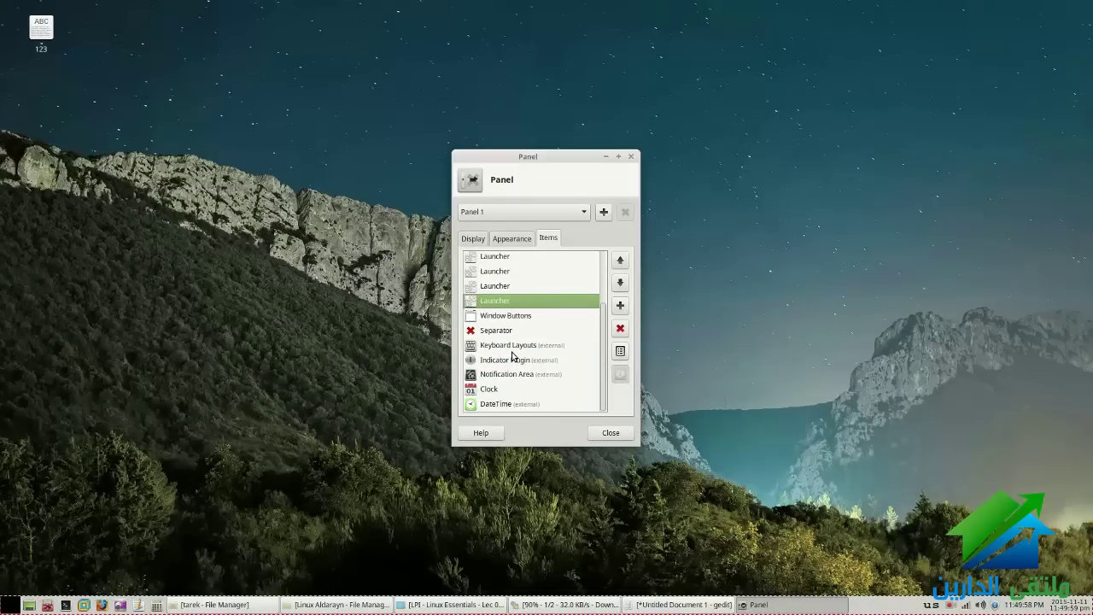
double_click(512, 349)
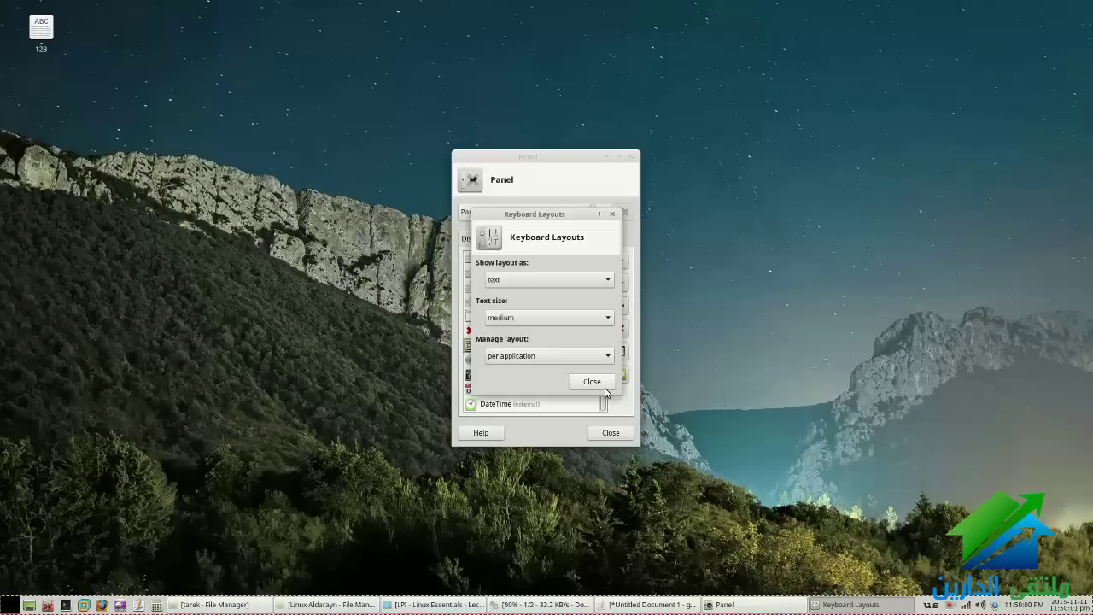
left_click(591, 381)
key("Up")
key("Up")
left_click(623, 351)
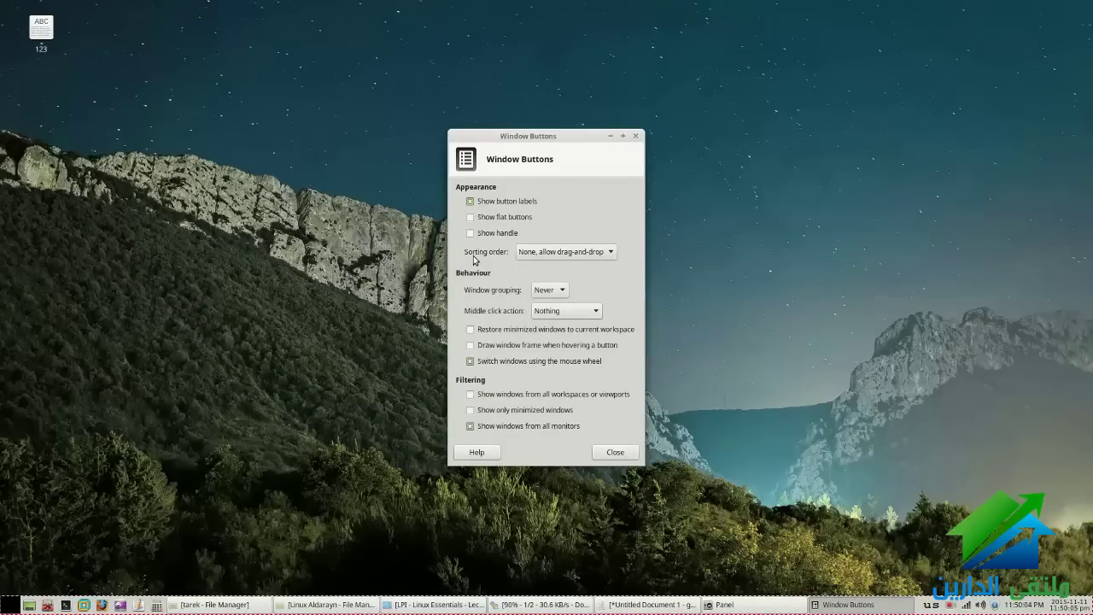
Set the window buttons sorting order to Timestamp and close both dialogs
left_click(554, 259)
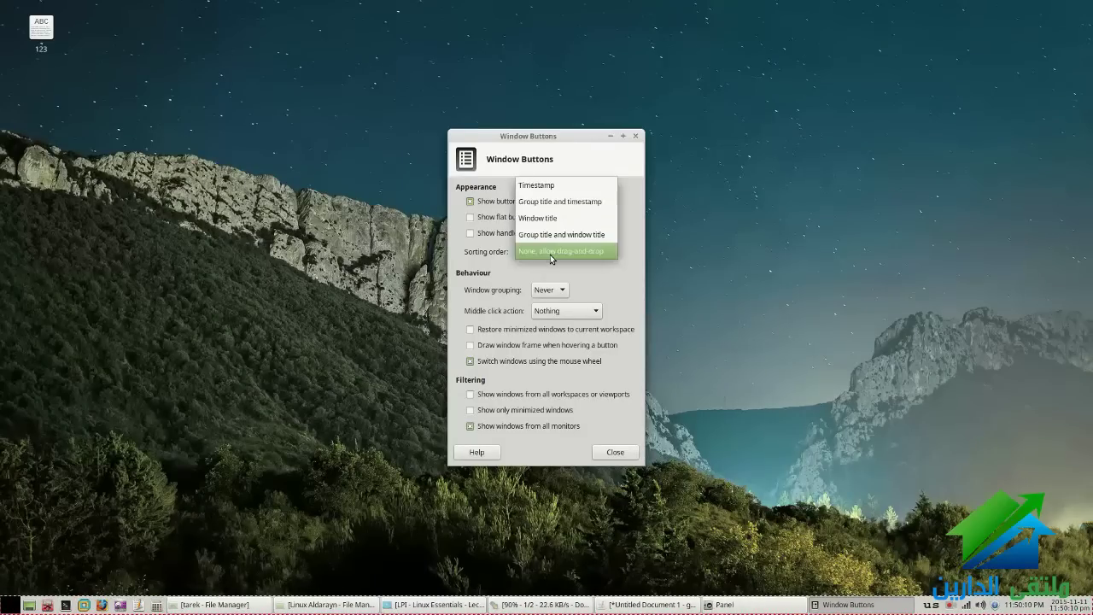
left_click(551, 194)
left_click(609, 452)
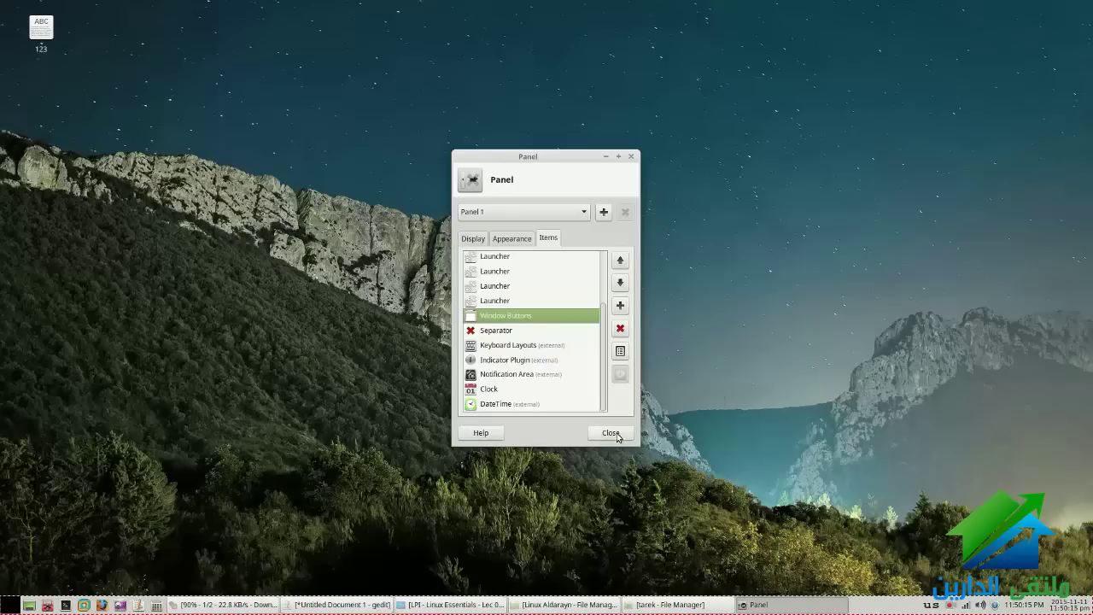
left_click(610, 432)
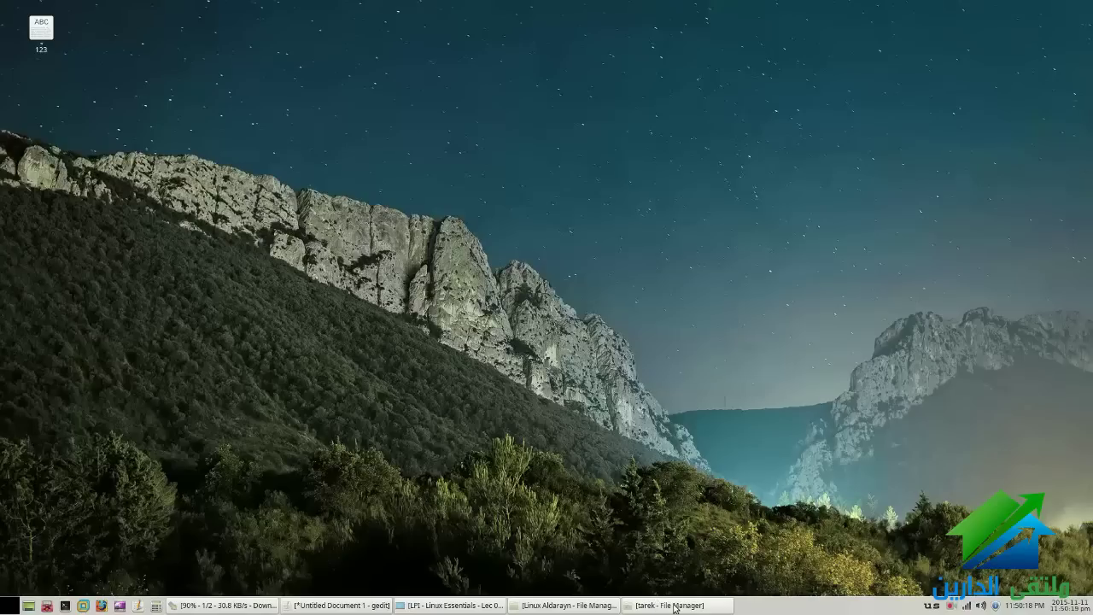
right_click(774, 605)
Set Window Buttons sorting back to 'None, allow drag-and-drop' and close the preferences
mouse_move(774, 606)
left_click(862, 556)
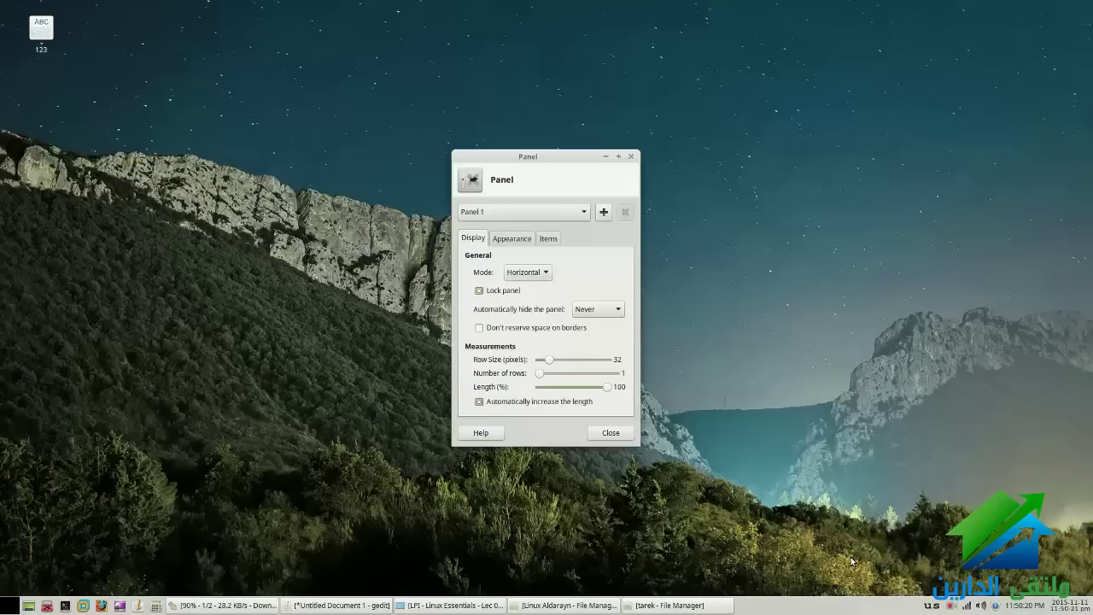
left_click(549, 241)
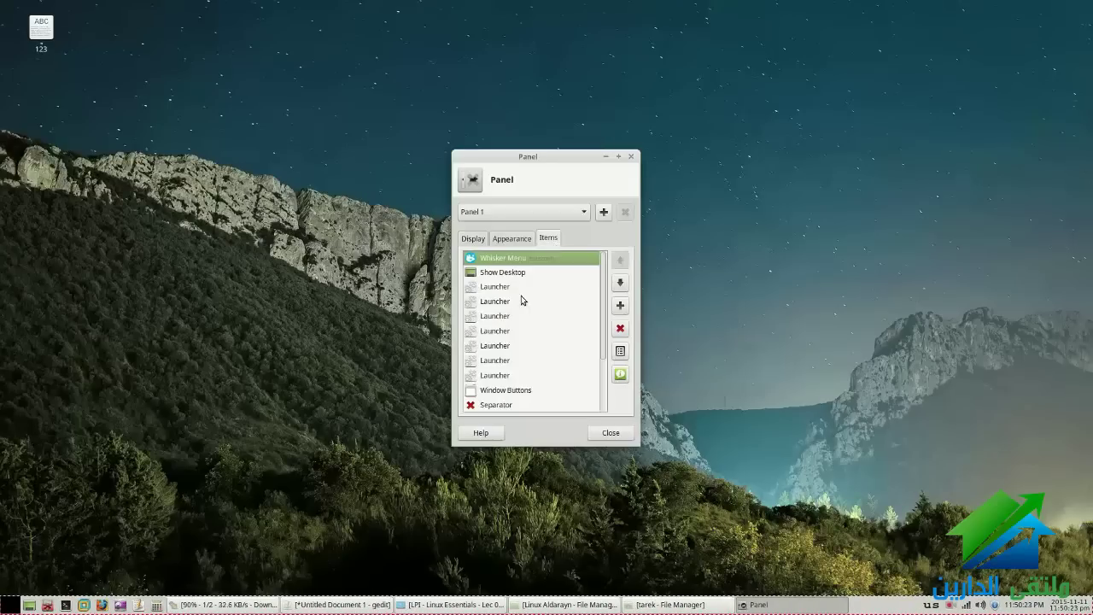
left_click(497, 390)
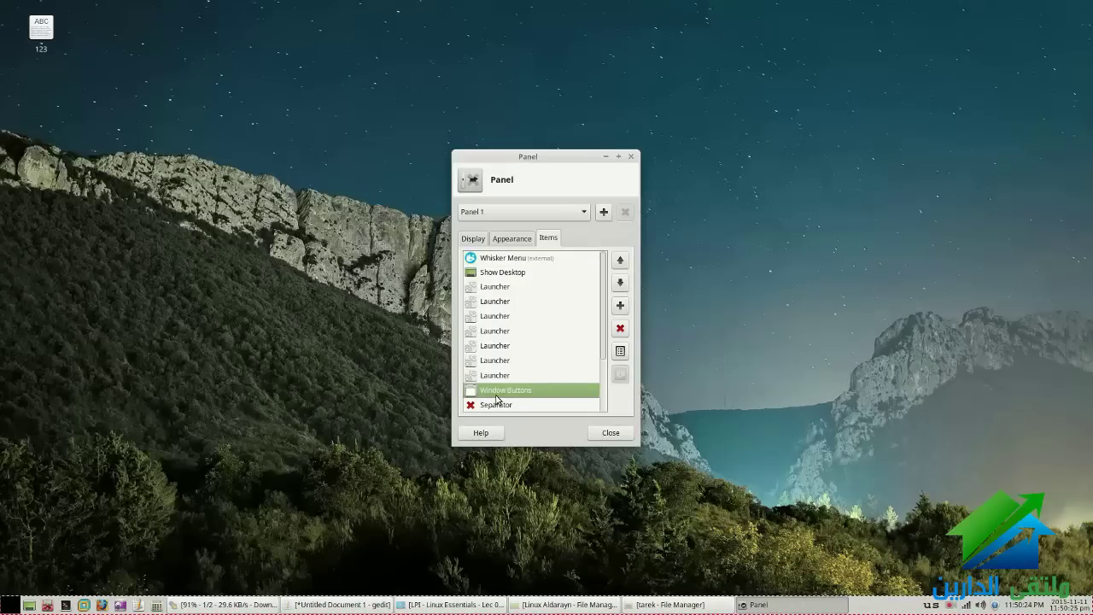
left_click(621, 351)
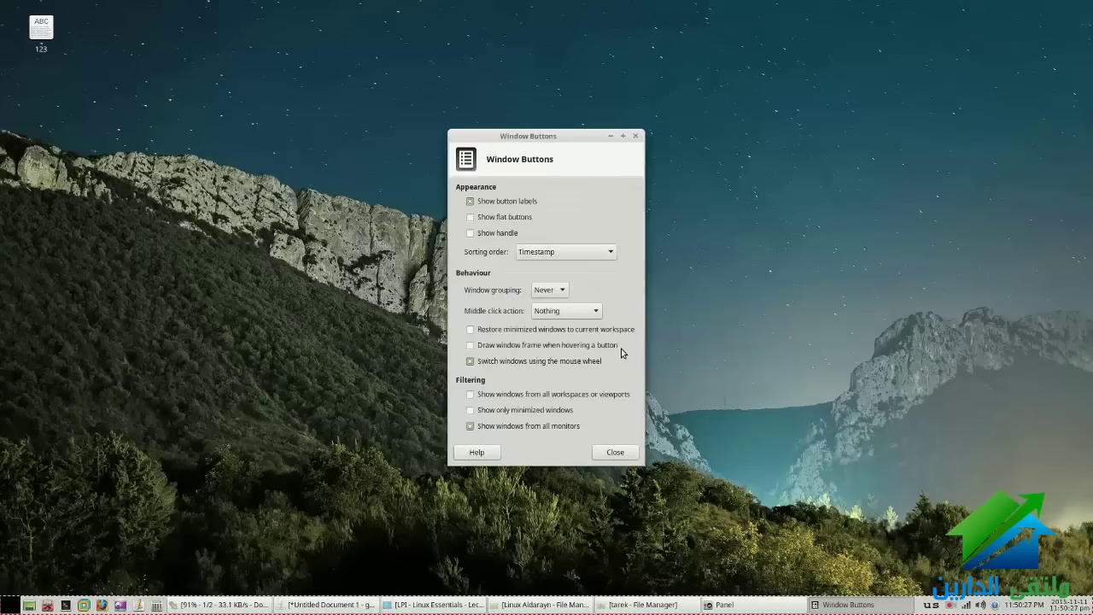
left_click(564, 251)
left_click(549, 309)
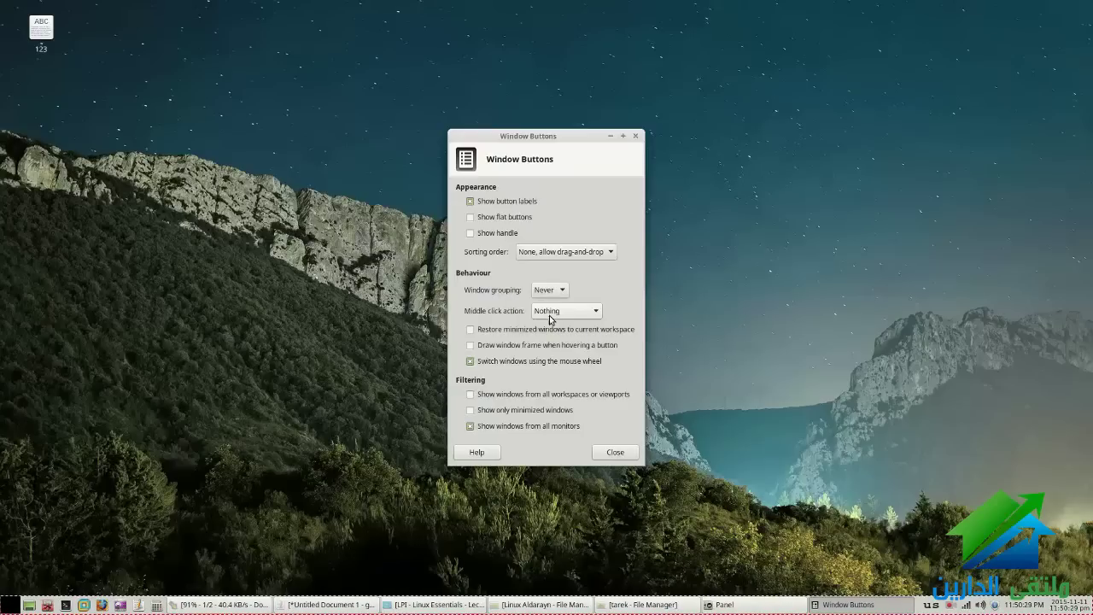
left_click(611, 451)
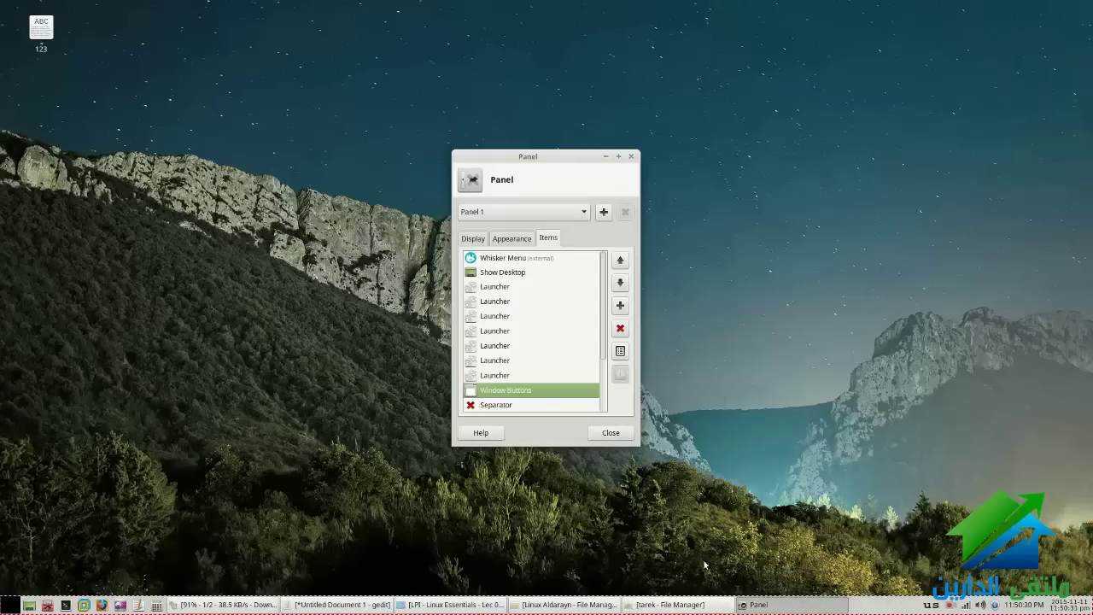
left_click(608, 433)
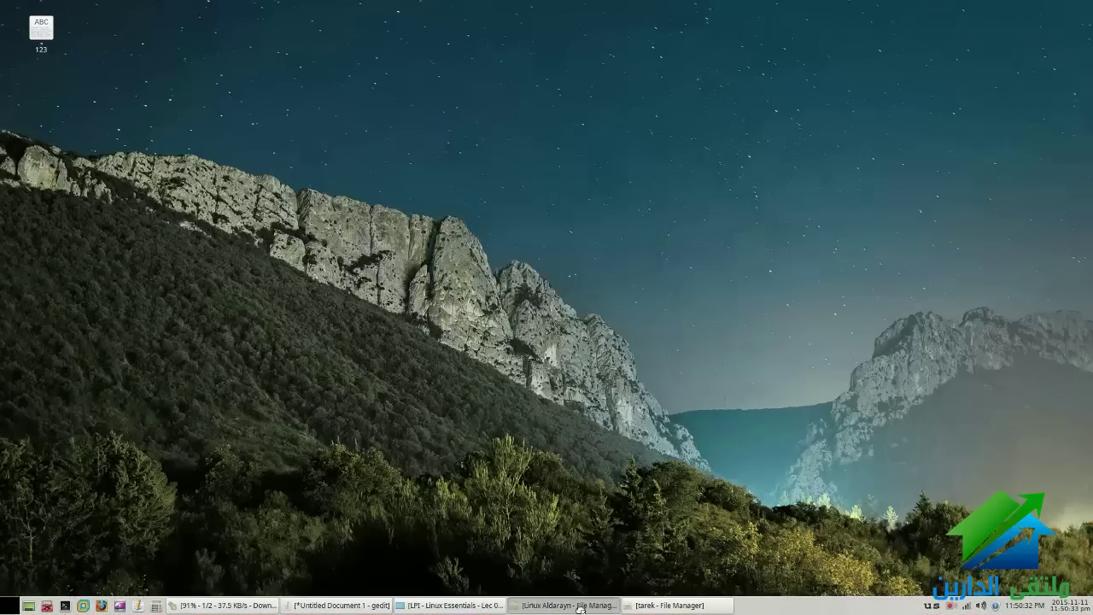
Reopen Panel Preferences on its Items list
right_click(755, 608)
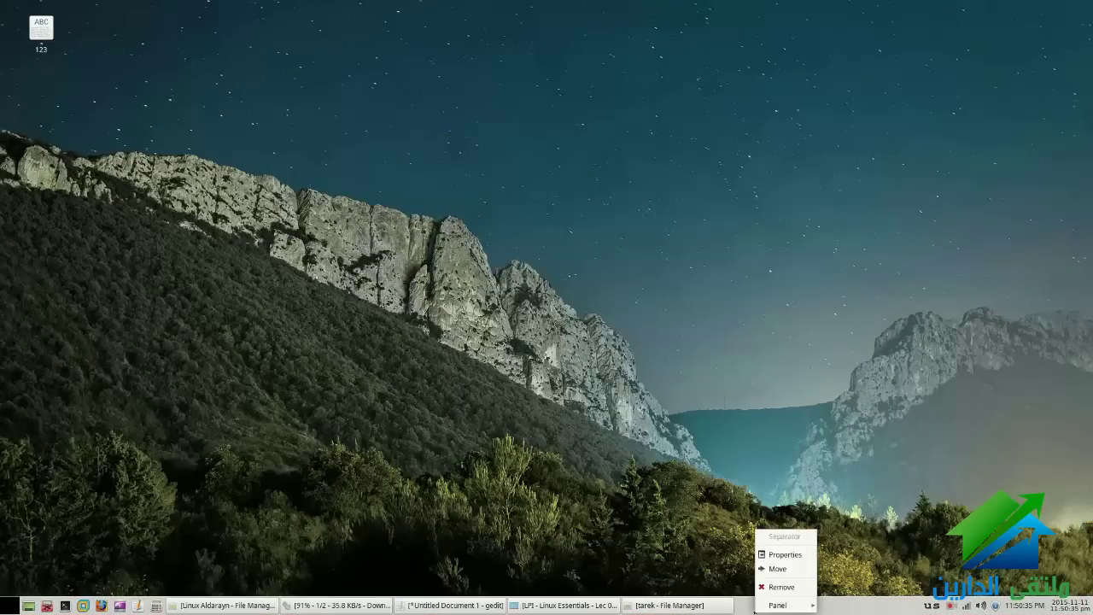
mouse_move(779, 604)
left_click(854, 555)
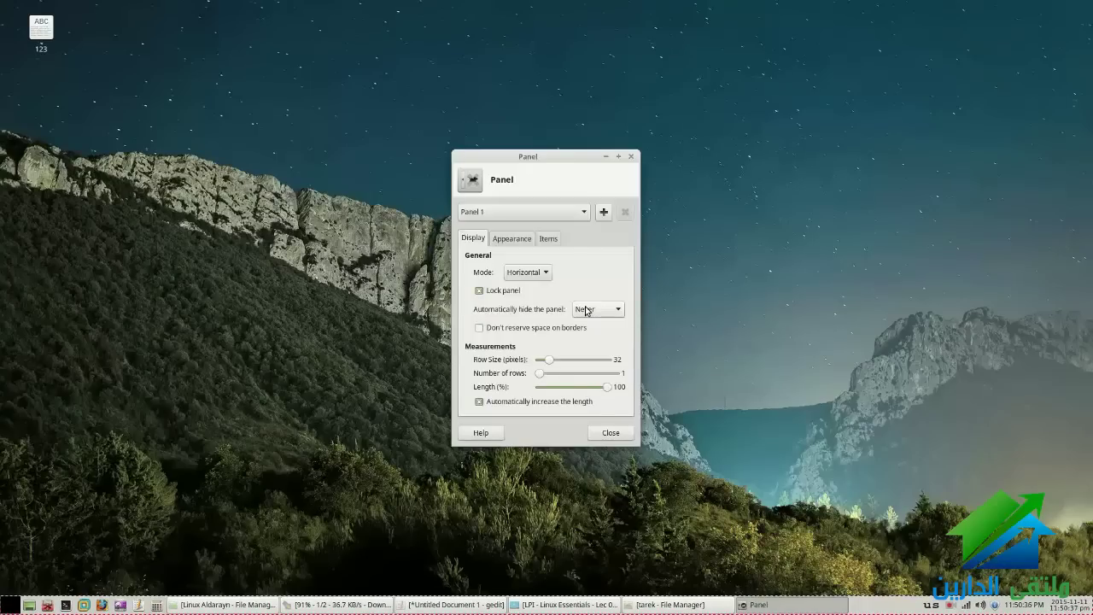
left_click(549, 238)
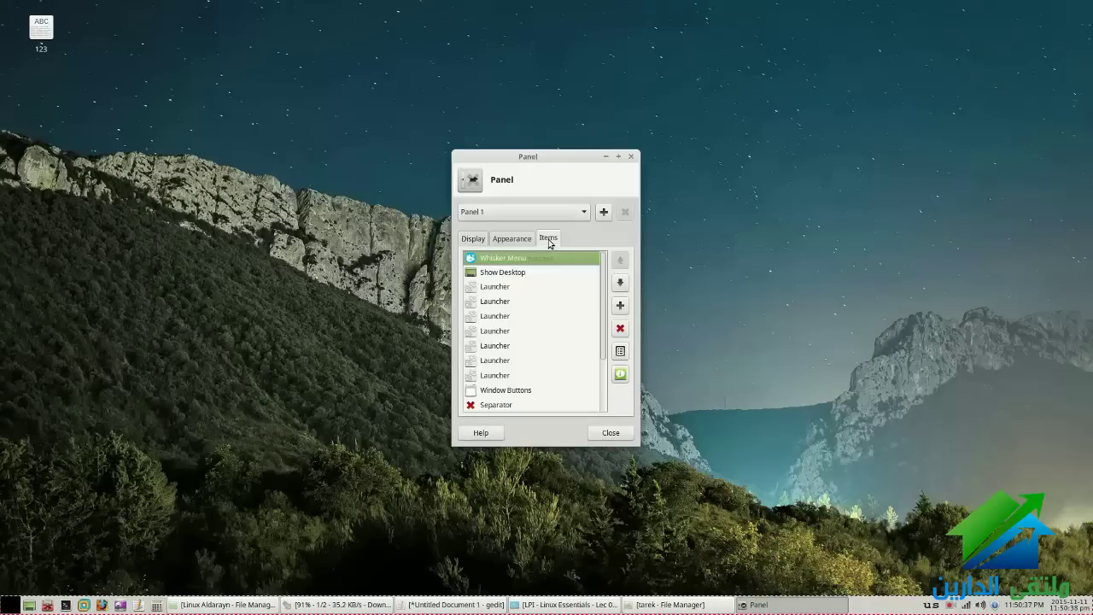
left_click(621, 310)
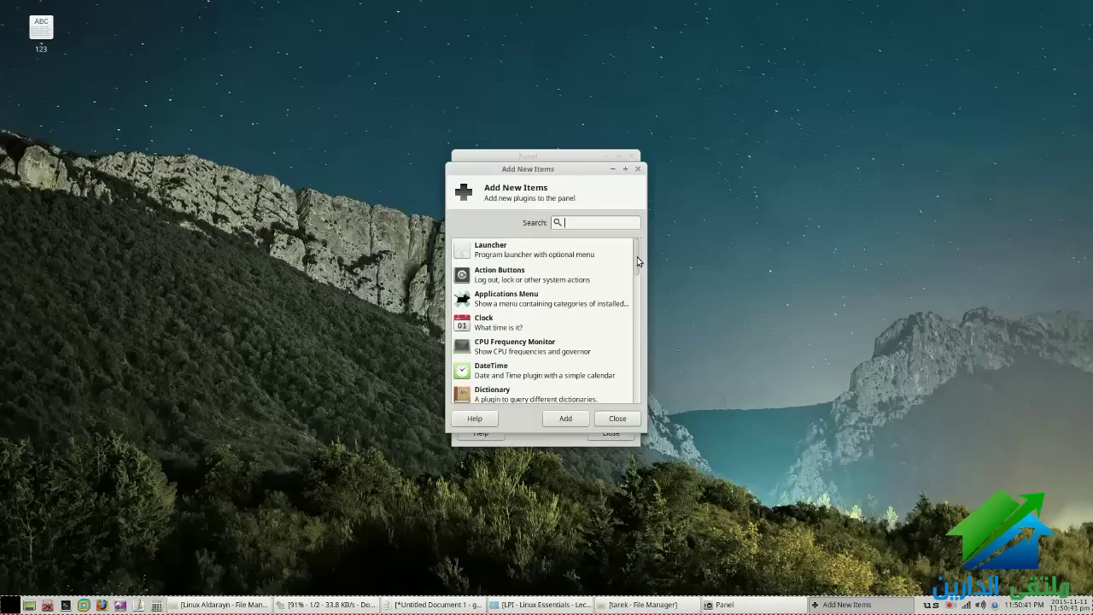
left_click_drag(638, 260, 639, 265)
scroll(508, 312, "down", 1)
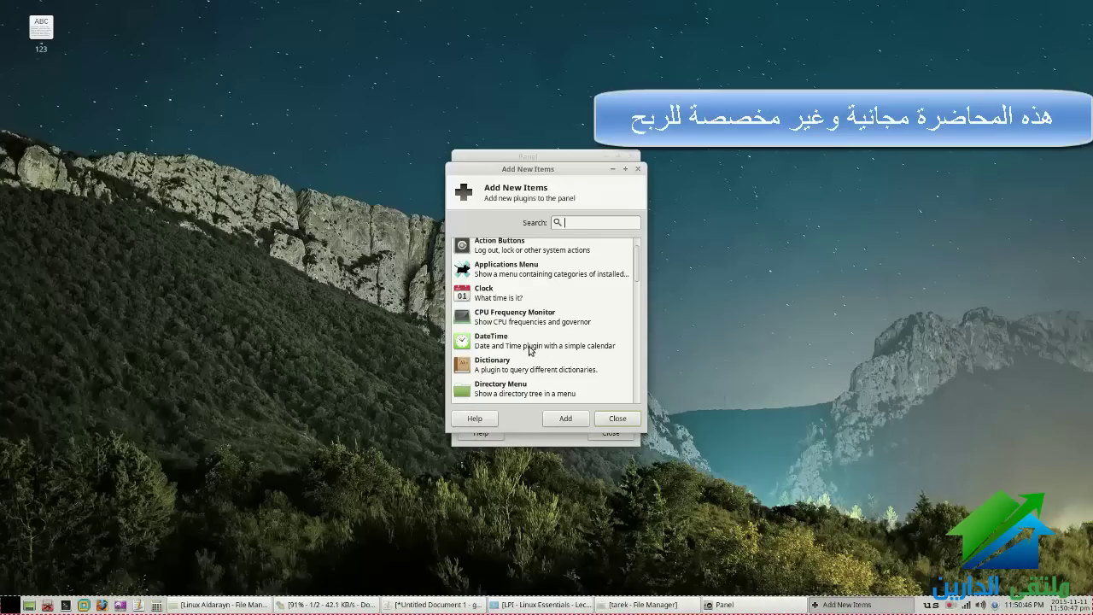
left_click_drag(635, 275, 630, 398)
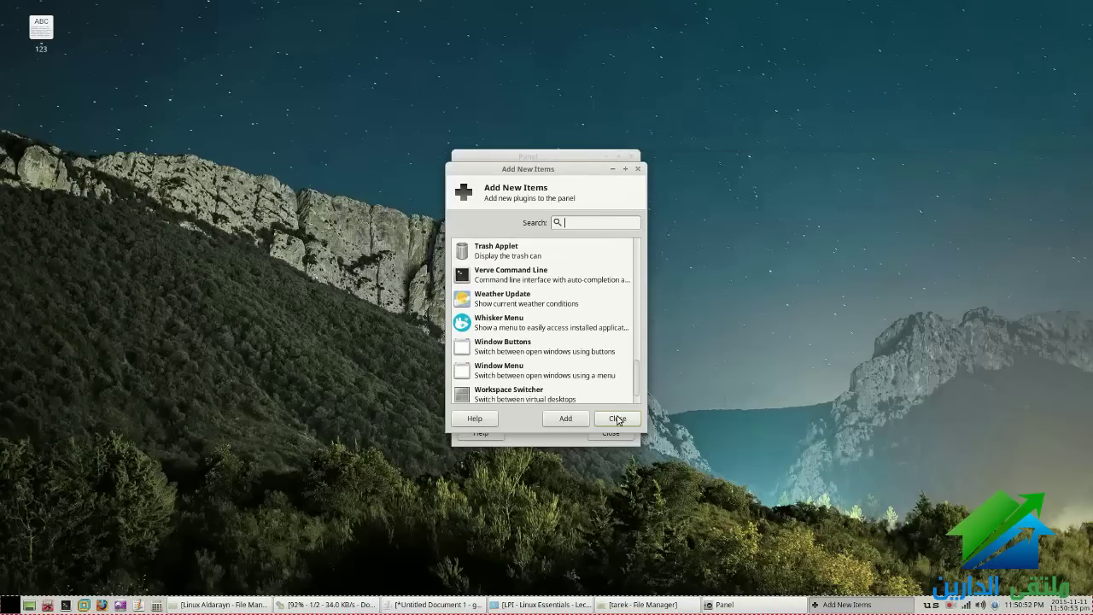
left_click(617, 418)
Add a new empty panel, delete Panel 3, and close the preferences
left_click(473, 239)
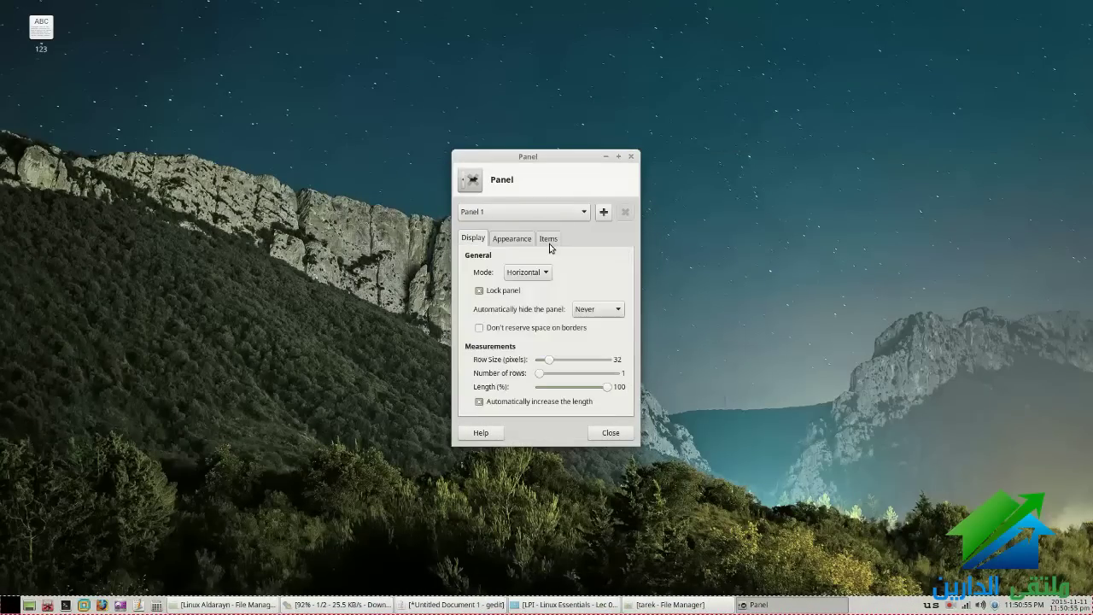
left_click(601, 213)
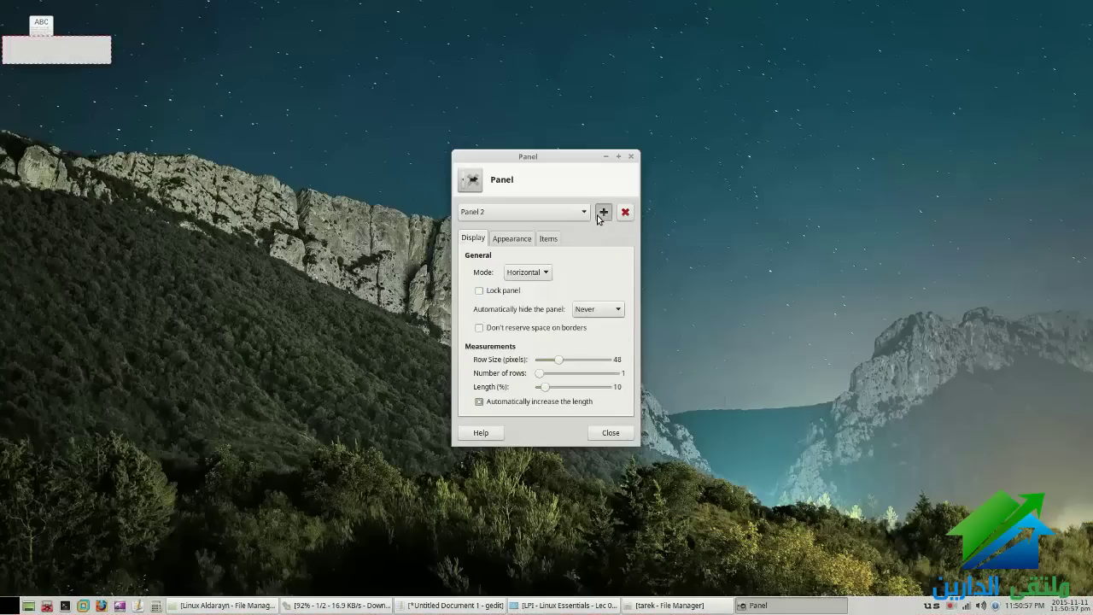
left_click(483, 214)
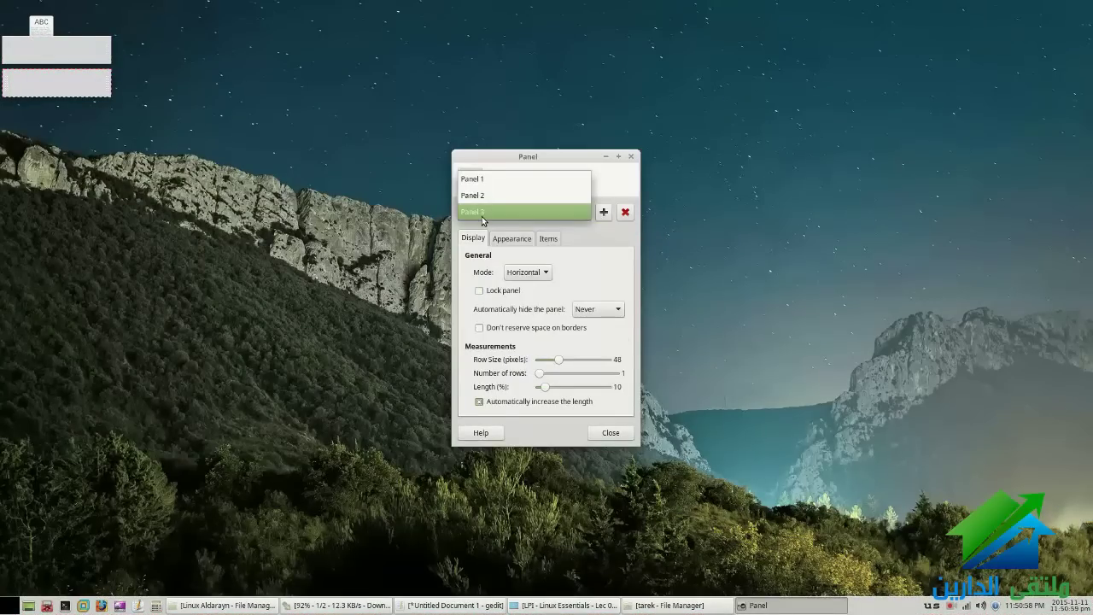
left_click(484, 218)
left_click(623, 214)
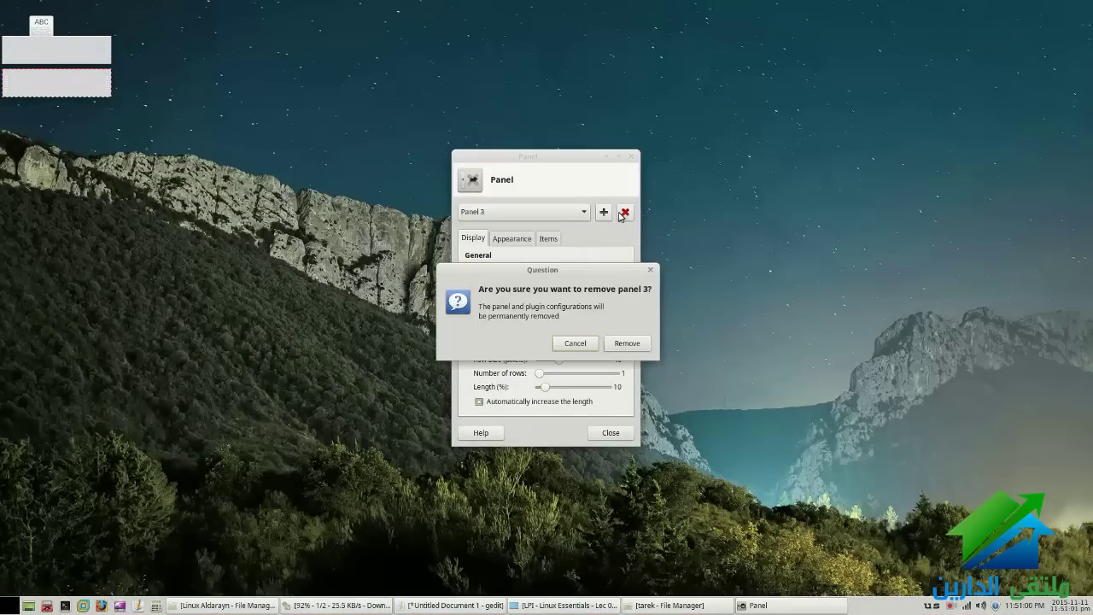
left_click(625, 342)
left_click(611, 432)
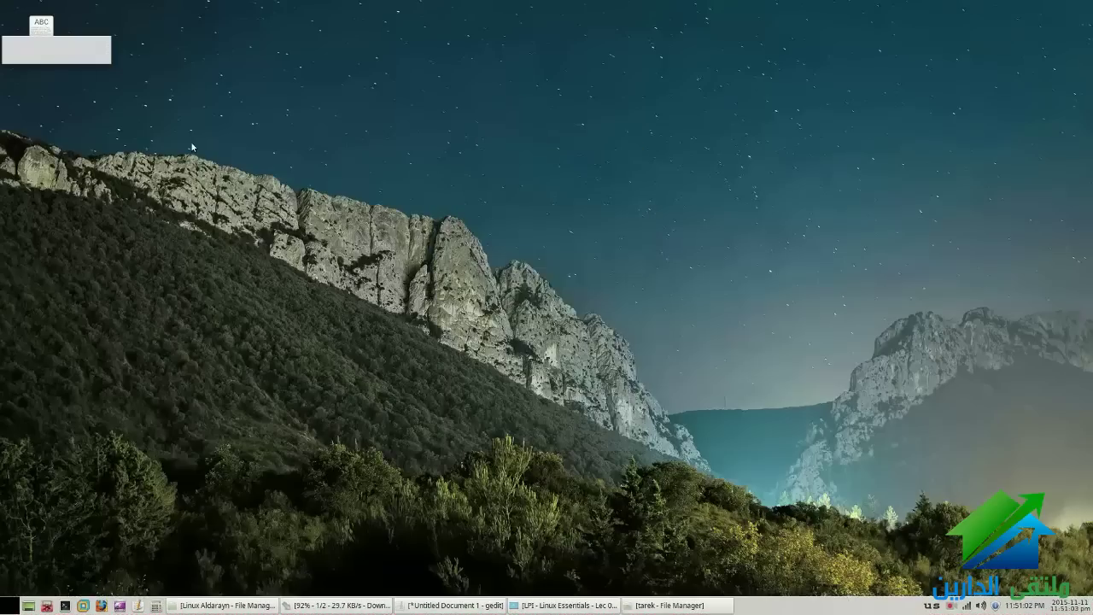
Move Panel 2 to the top edge, try Vertical and Deskbar modes, then return to Horizontal
left_click_drag(70, 52, 564, 16)
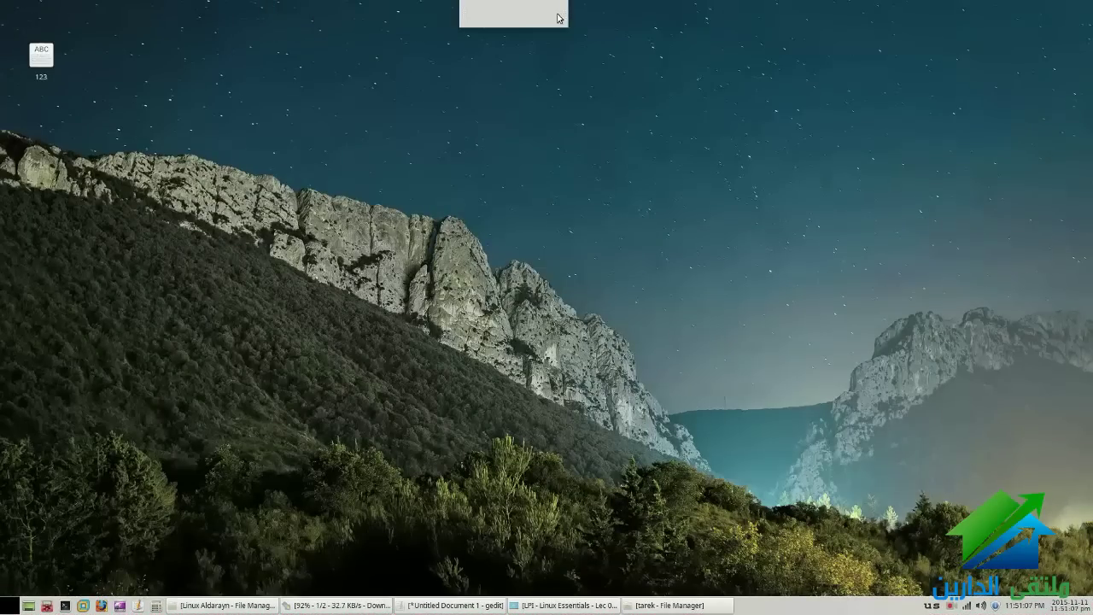
right_click(546, 18)
left_click(551, 205)
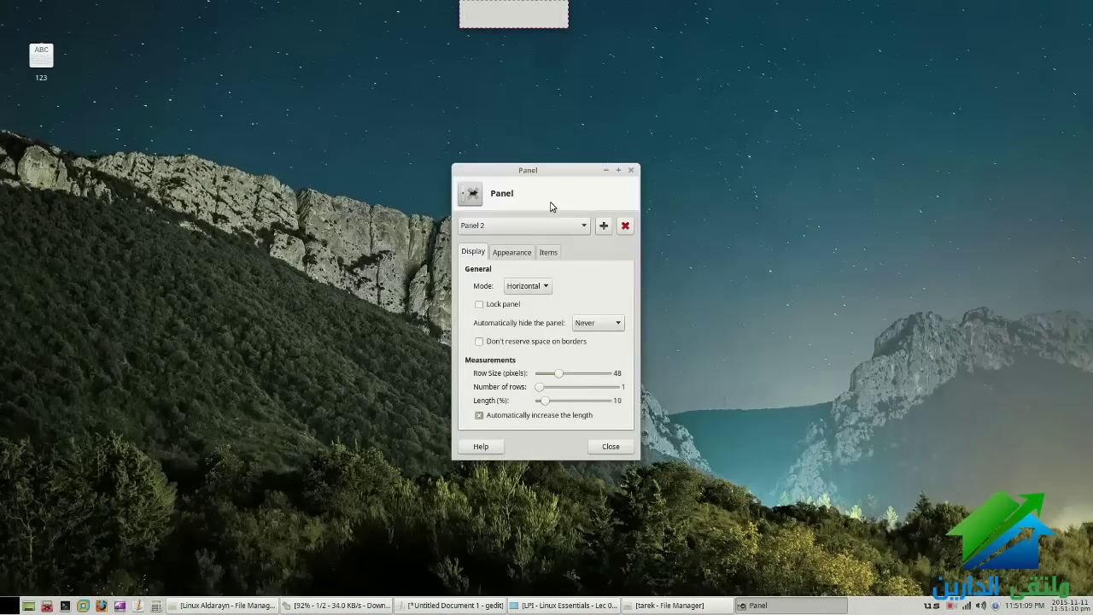
left_click(530, 286)
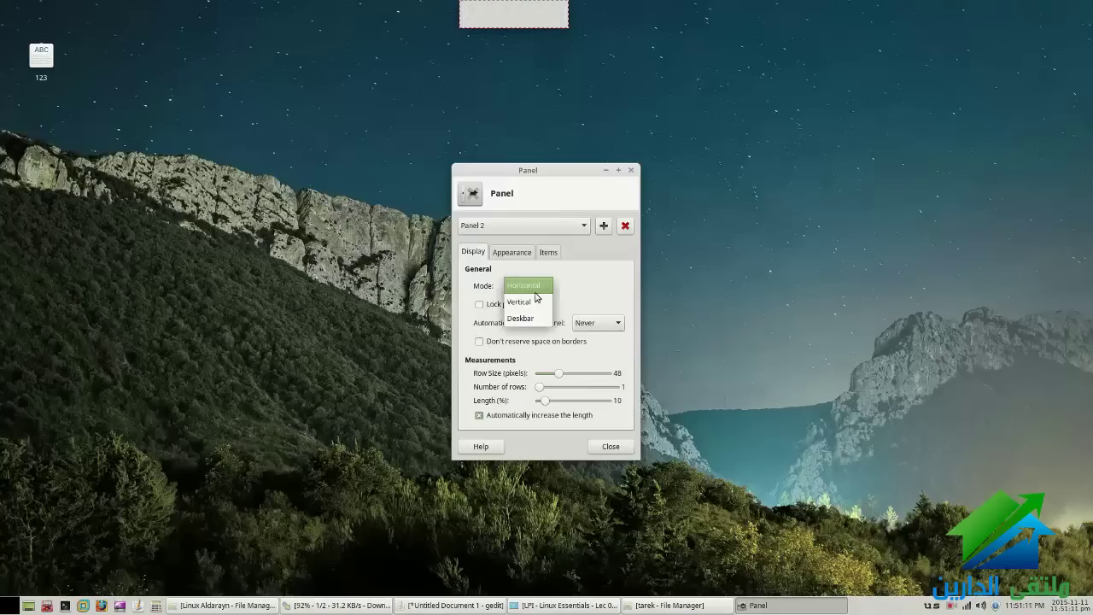
left_click(536, 300)
left_click(536, 292)
left_click(536, 305)
left_click(536, 288)
left_click(529, 256)
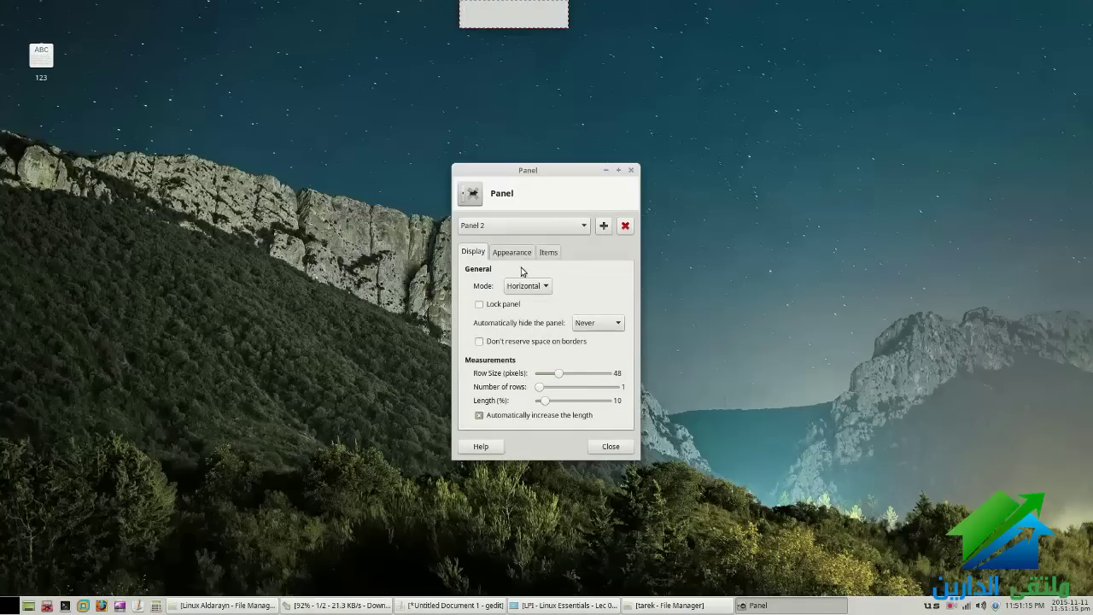
Stretch Panel 2 to 100% length and adjust its number of rows
left_click_drag(539, 386, 613, 402)
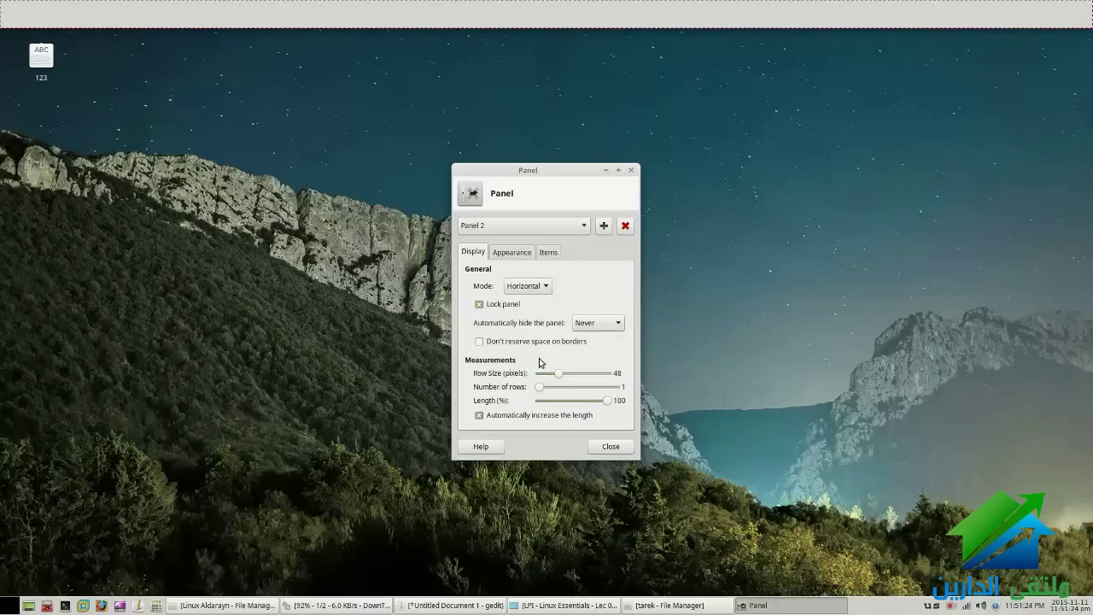
left_click_drag(539, 387, 546, 389)
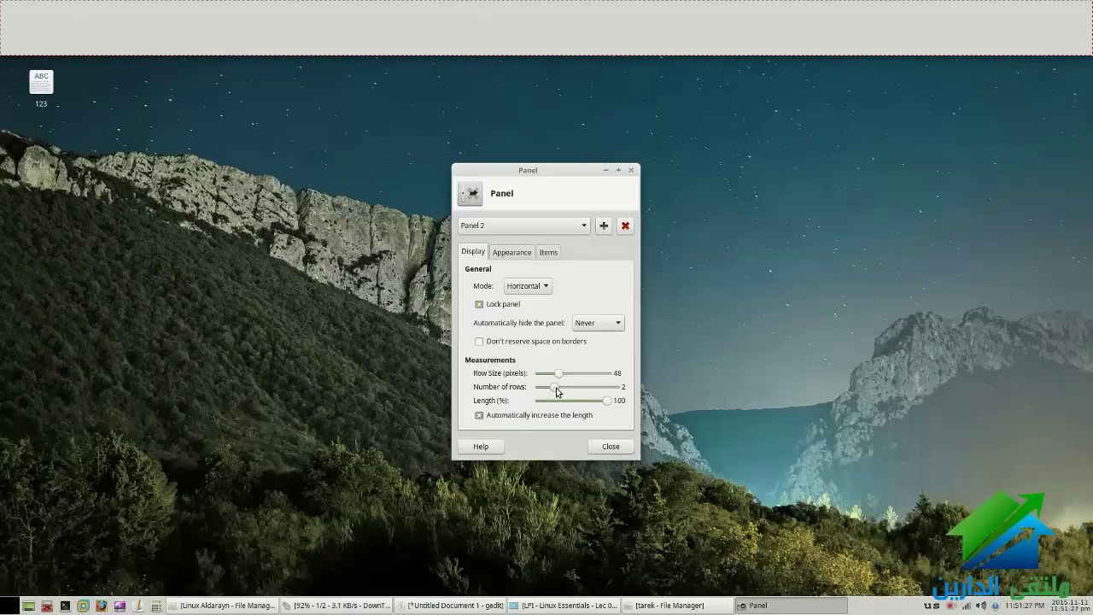
scroll(556, 391, "down", 1)
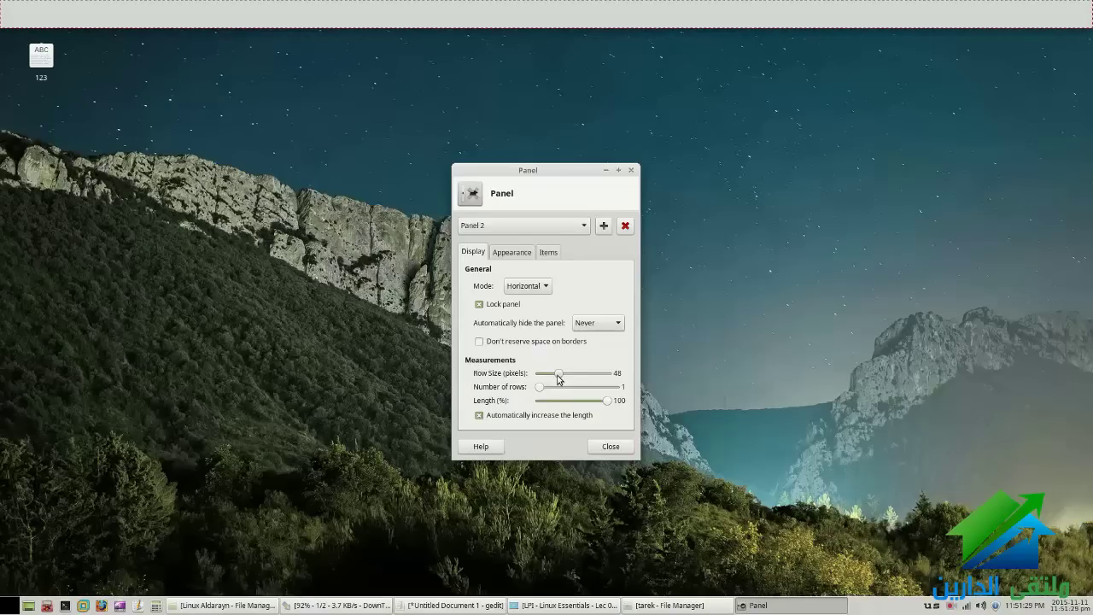
Add the Applications Menu plugin to Panel 2 from its Items list
left_click(547, 252)
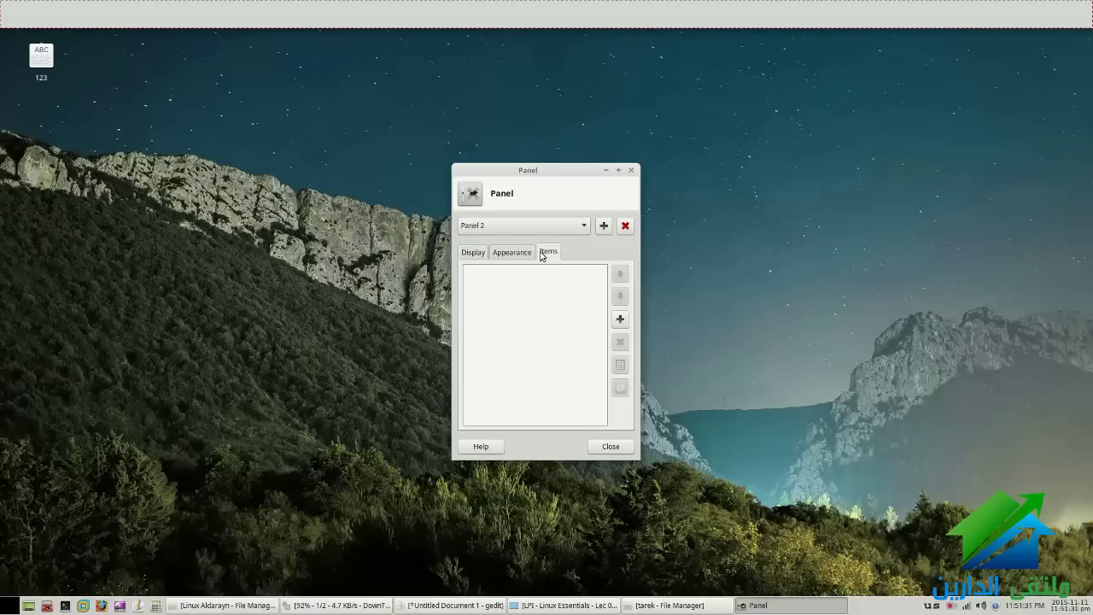
left_click(625, 320)
double_click(526, 312)
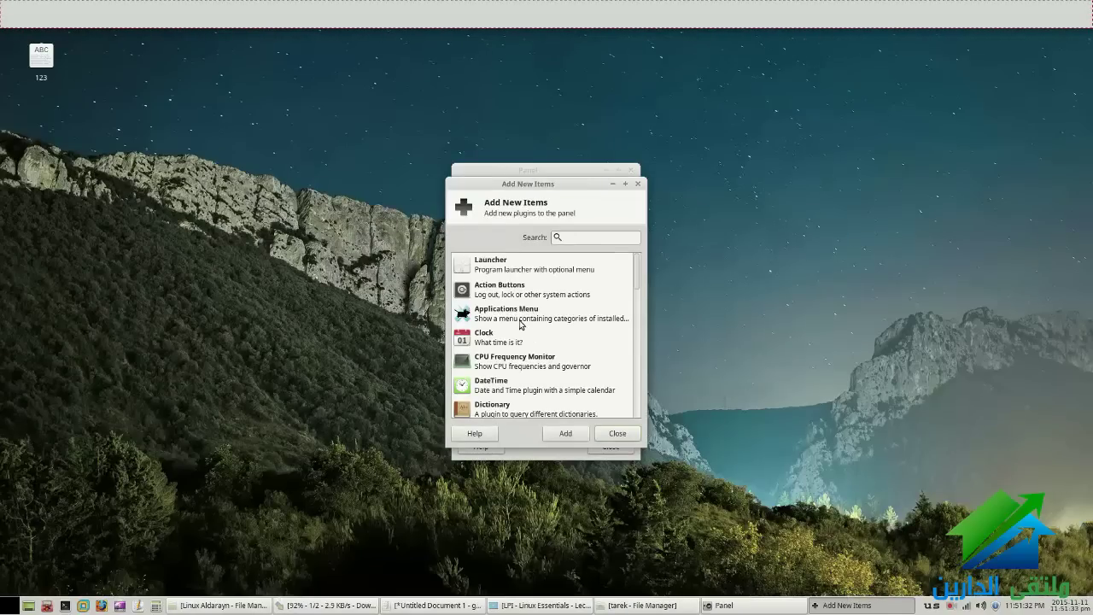
left_click(611, 434)
left_click(610, 444)
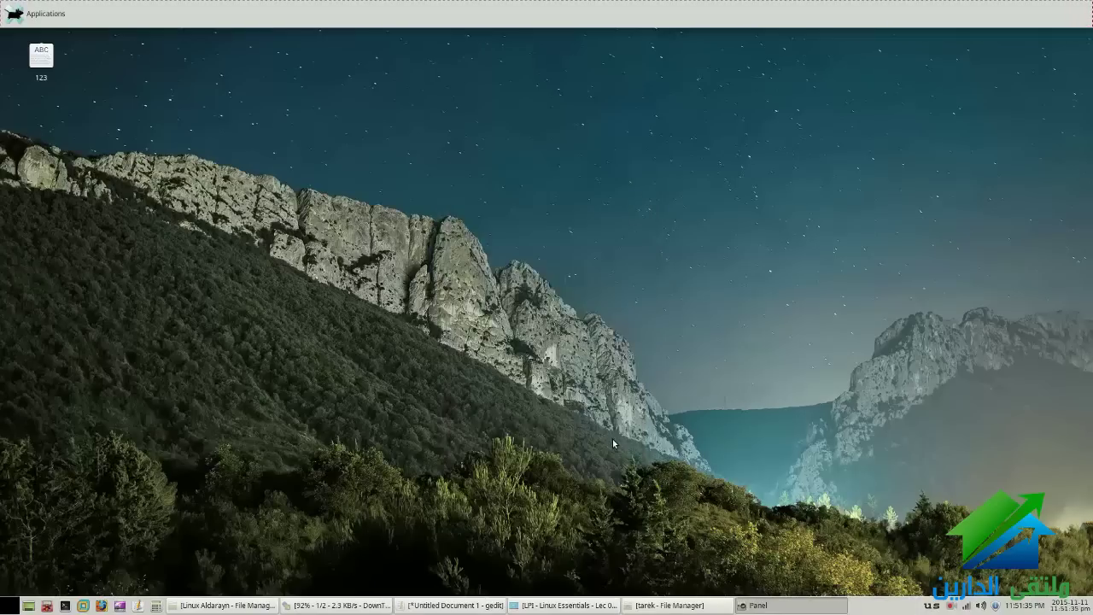
Try out the new Applications menu on the top panel, then dismiss it
left_click(34, 13)
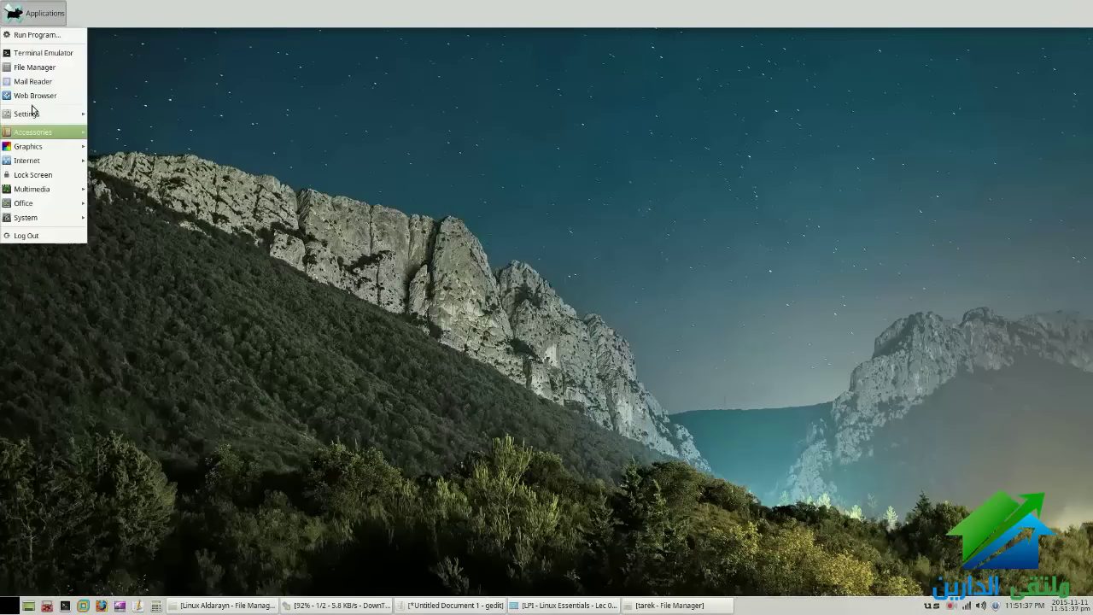
left_click(10, 604)
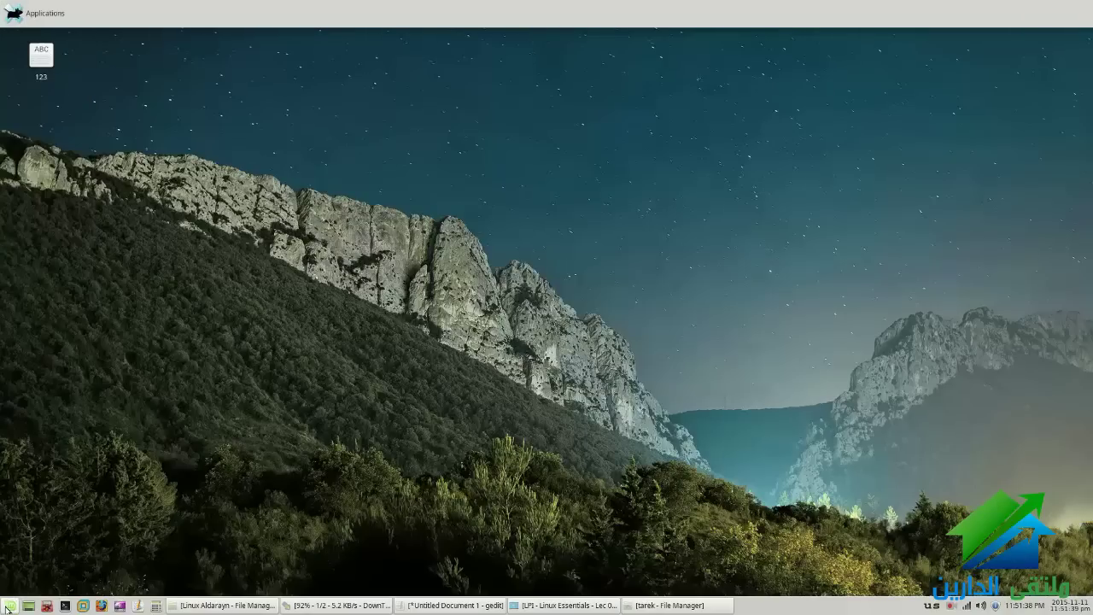
left_click(10, 605)
left_click(14, 13)
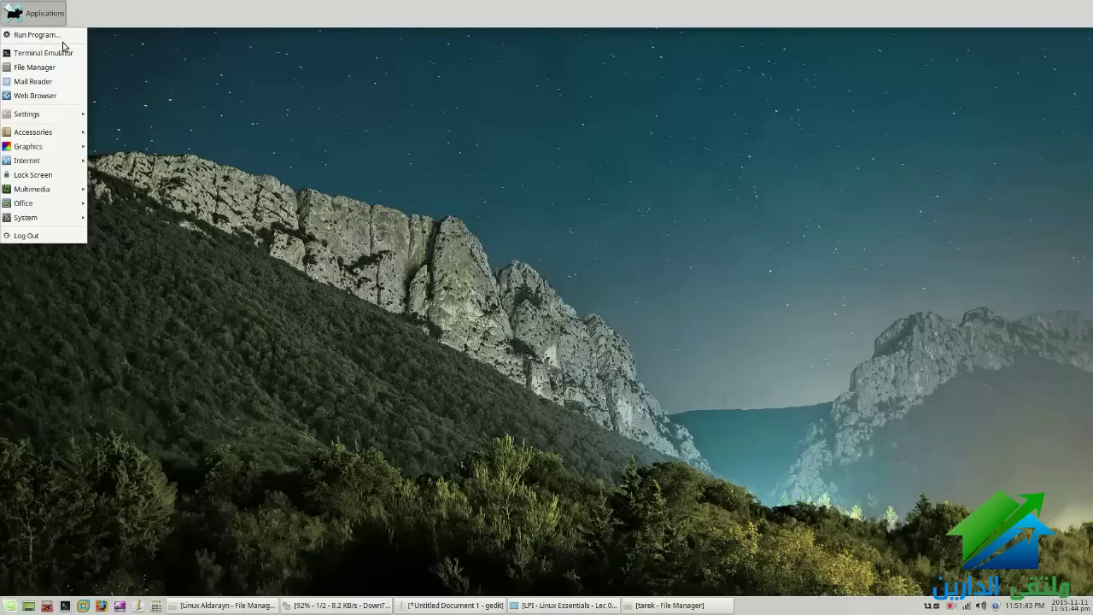
mouse_move(65, 133)
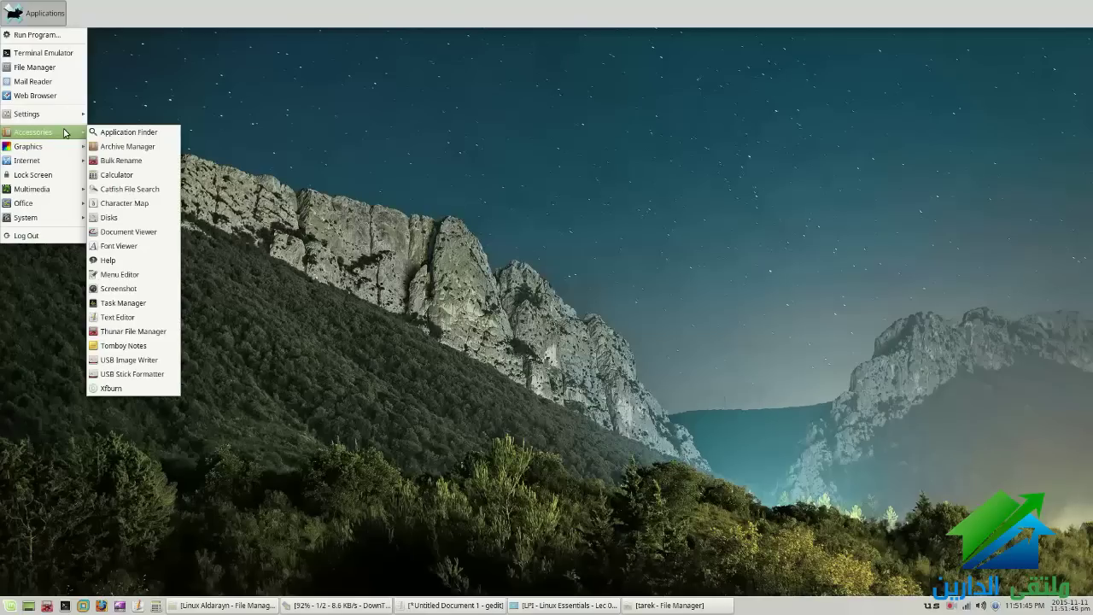
right_click(195, 17)
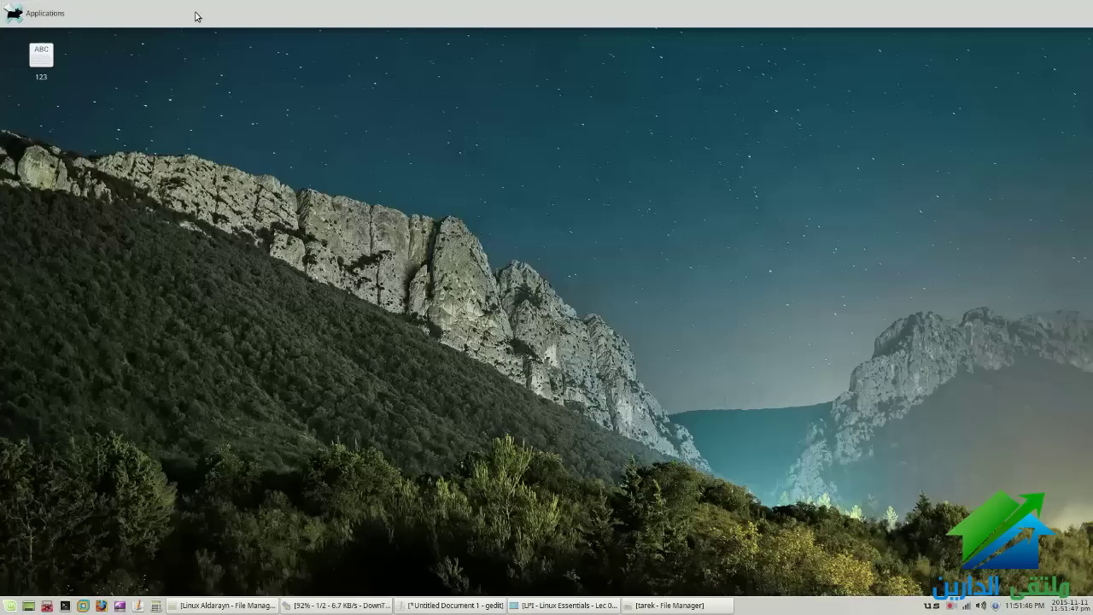
Add the Show Desktop plugin to the top panel via Panel Preferences
right_click(201, 16)
left_click(227, 56)
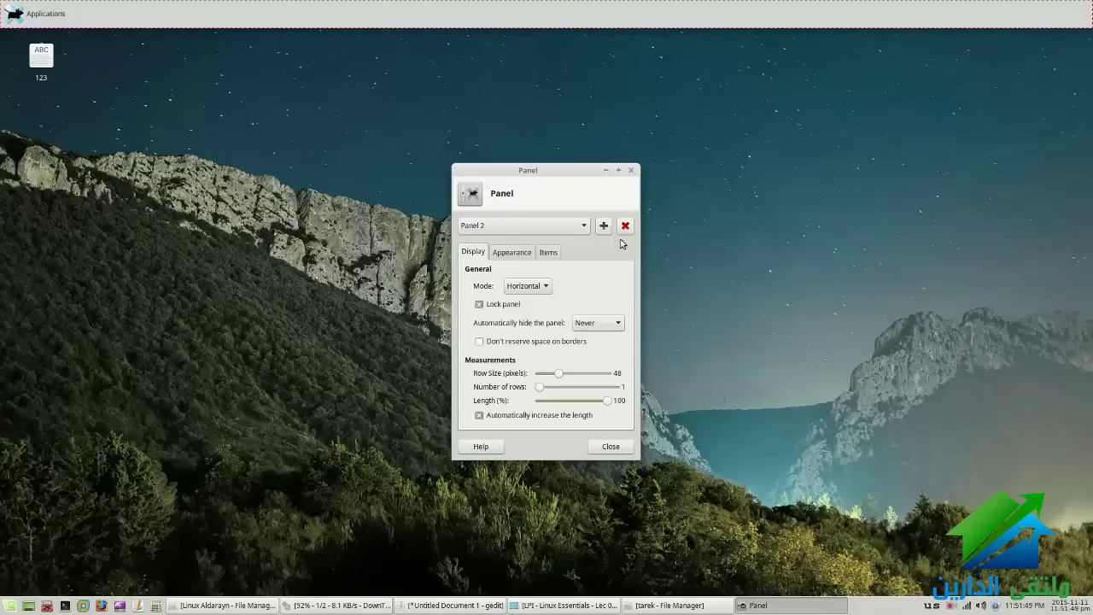
left_click(553, 253)
left_click(620, 318)
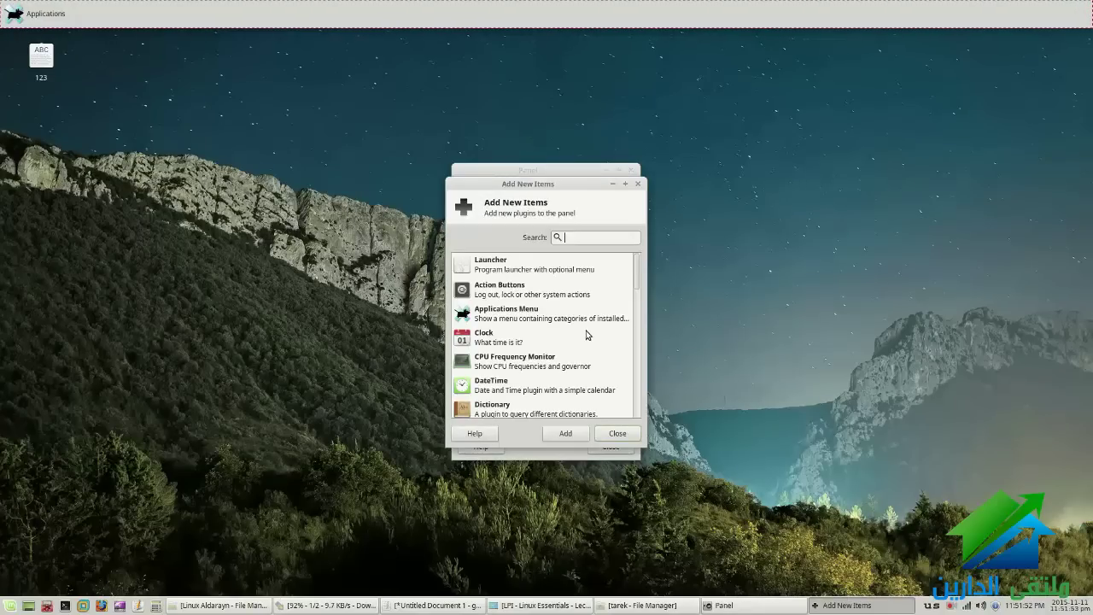
scroll(586, 334, "down", 2)
scroll(586, 335, "down", 8)
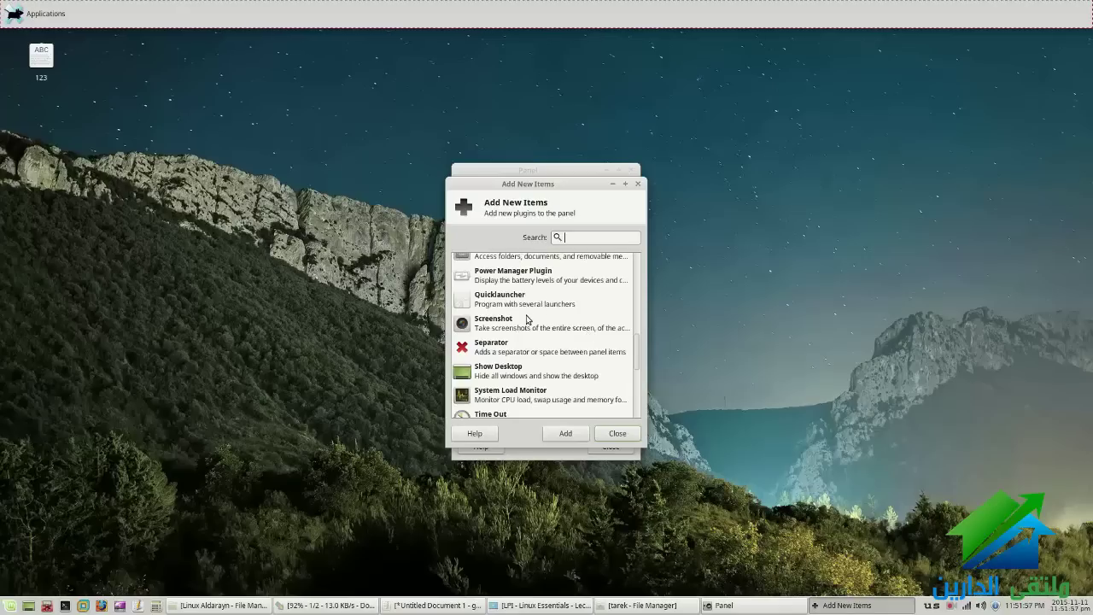
scroll(525, 329, "down", 1)
left_click(517, 346)
double_click(517, 346)
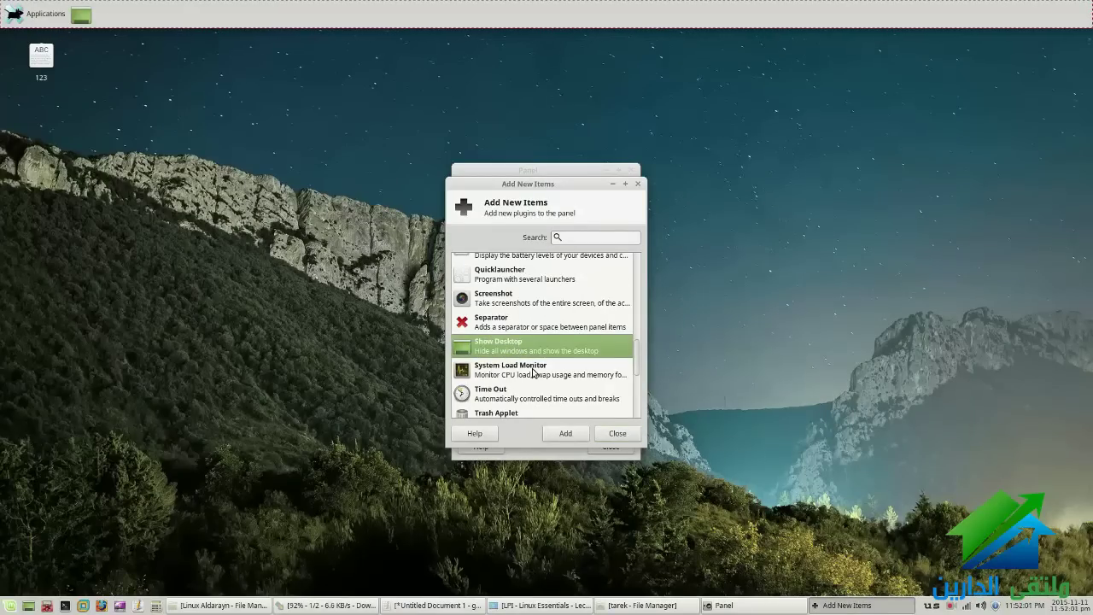
Add the Window Buttons and Clock plugins to the top panel
scroll(533, 373, "down", 5)
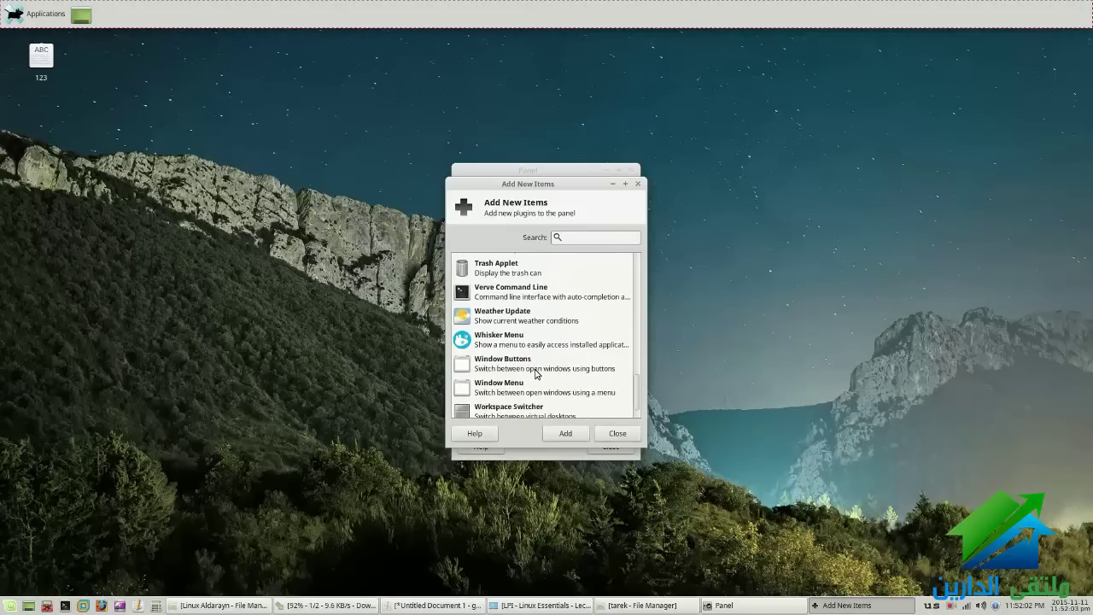
left_click(536, 365)
left_click(574, 441)
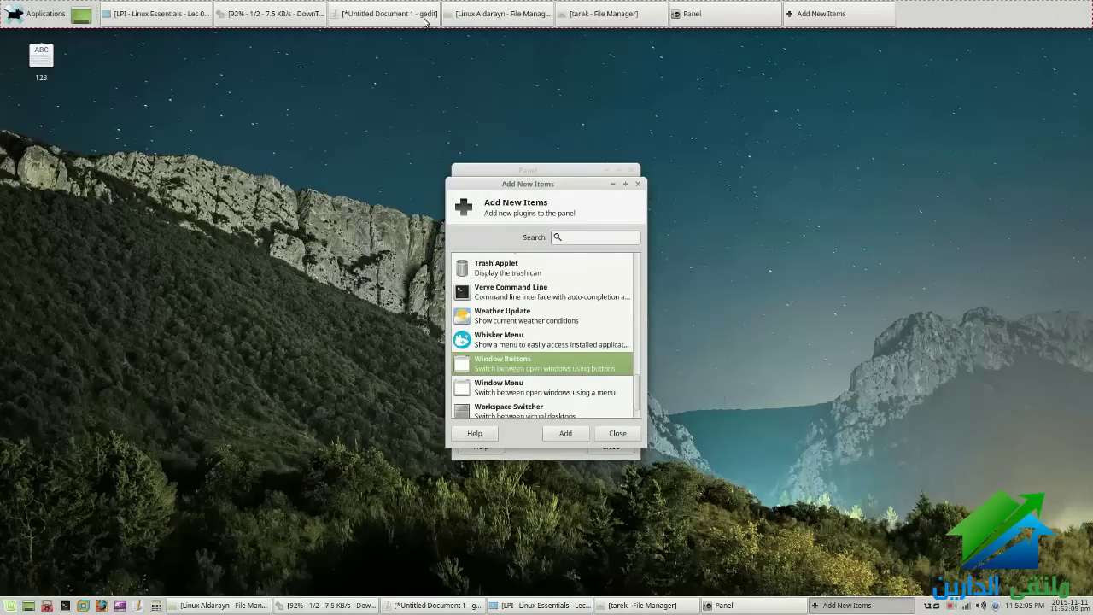
scroll(589, 365, "down", 1)
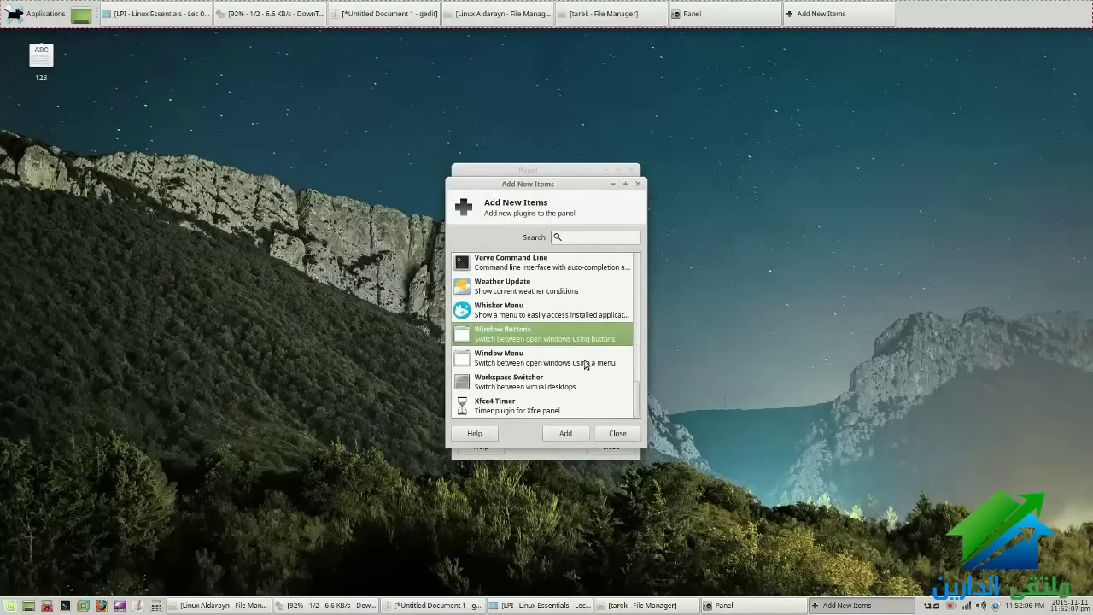
scroll(586, 364, "up", 5)
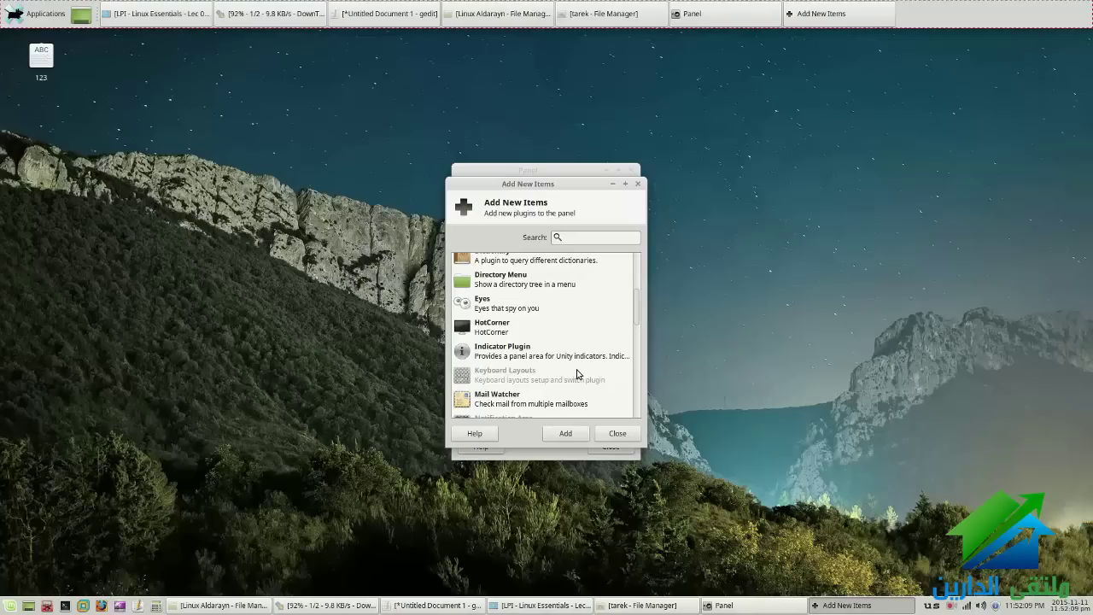
scroll(555, 363, "up", 2)
scroll(529, 346, "up", 1)
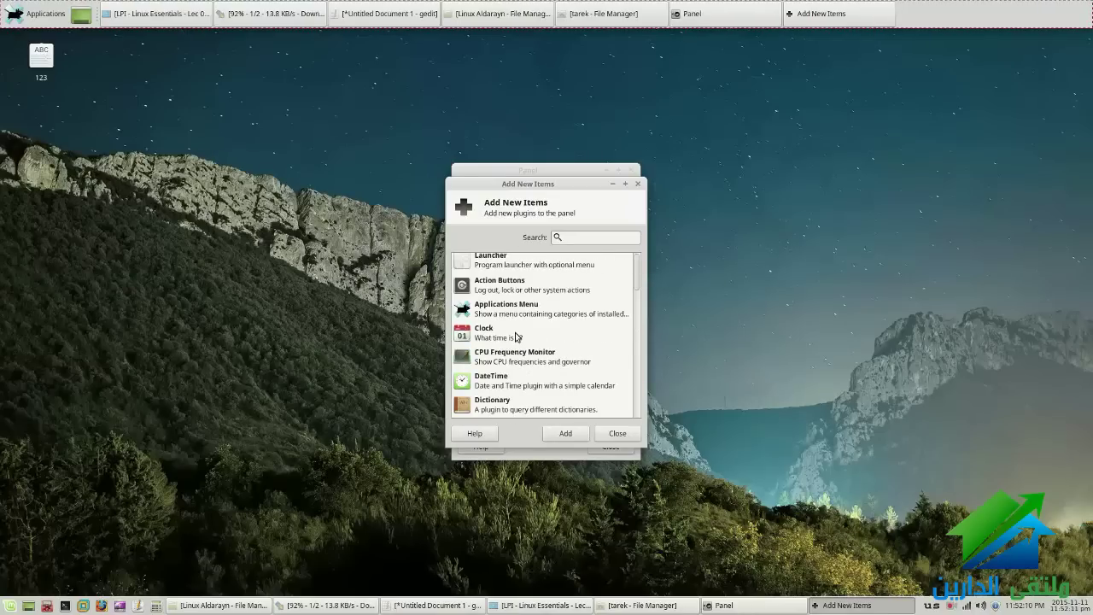
left_click(515, 336)
scroll(594, 341, "up", 1)
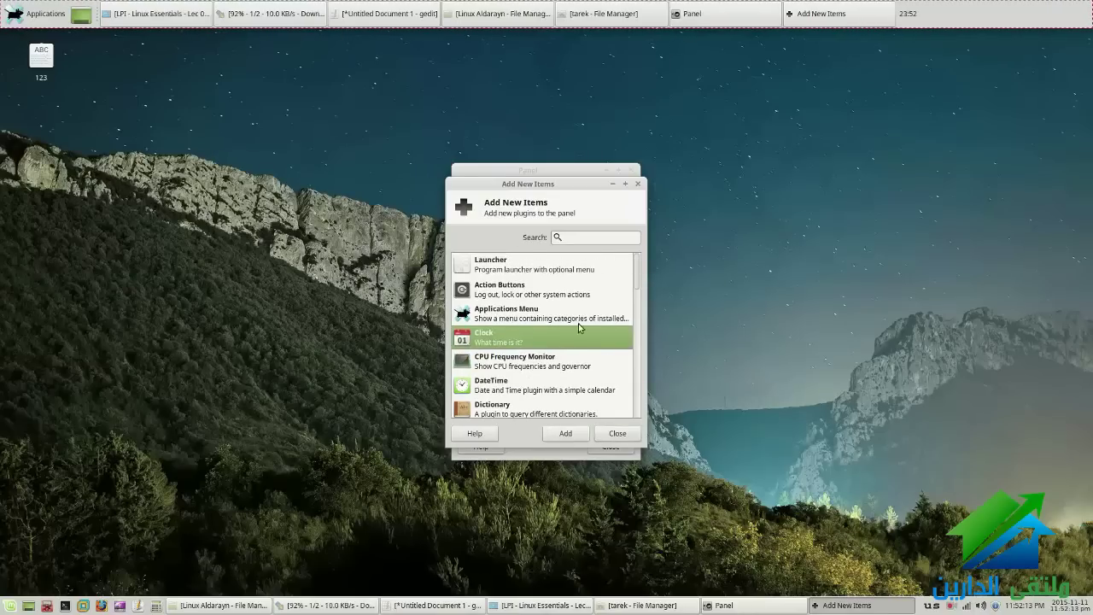
left_click(604, 431)
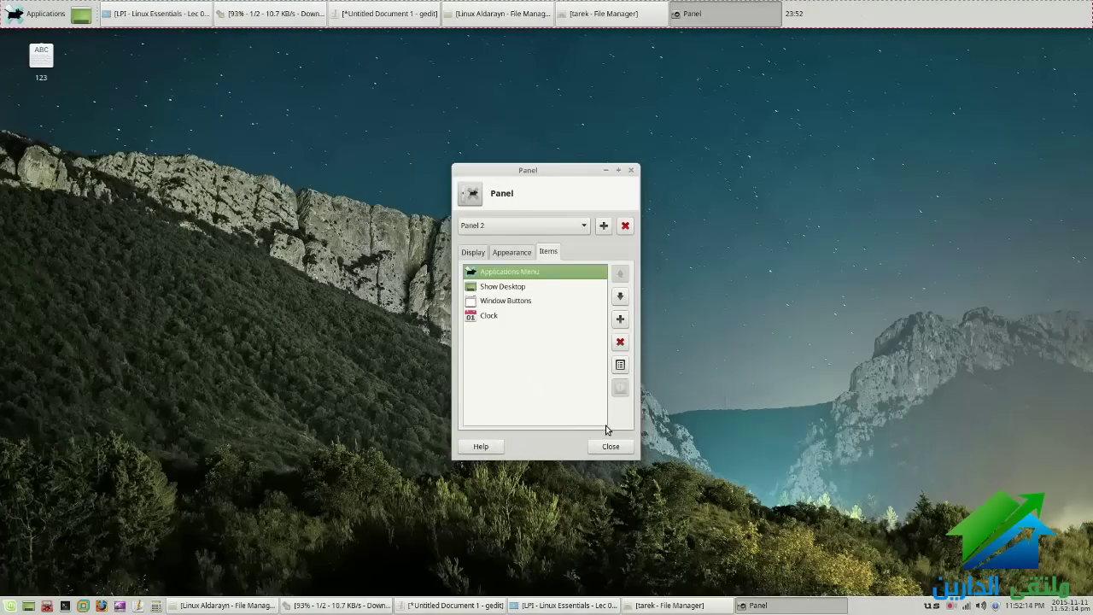
Review Panel 2's Appearance and Display settings, then close Panel Preferences
left_click(510, 252)
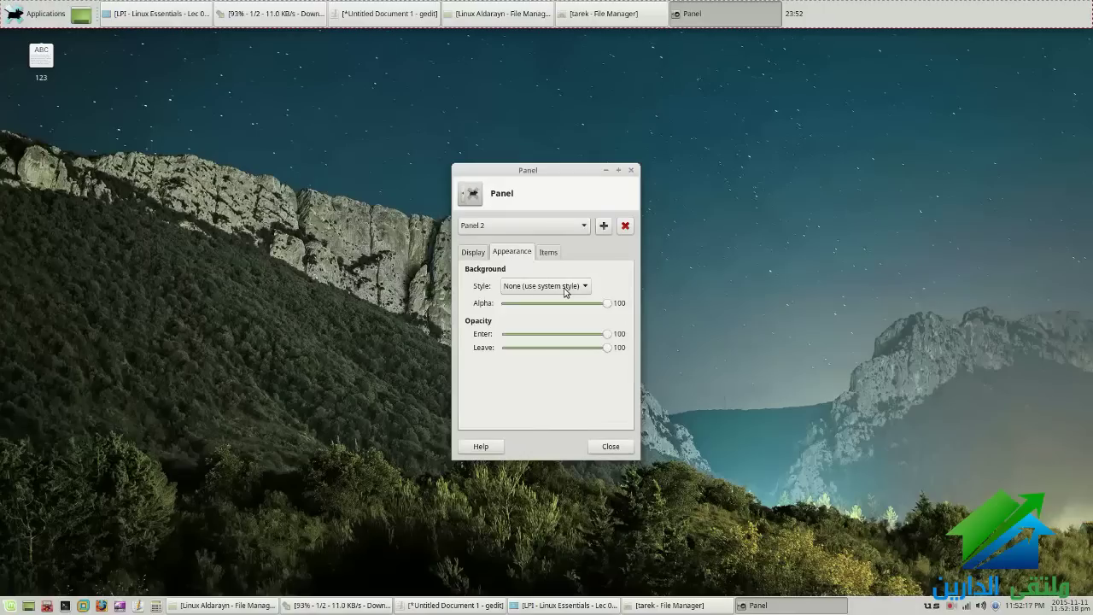
left_click(485, 253)
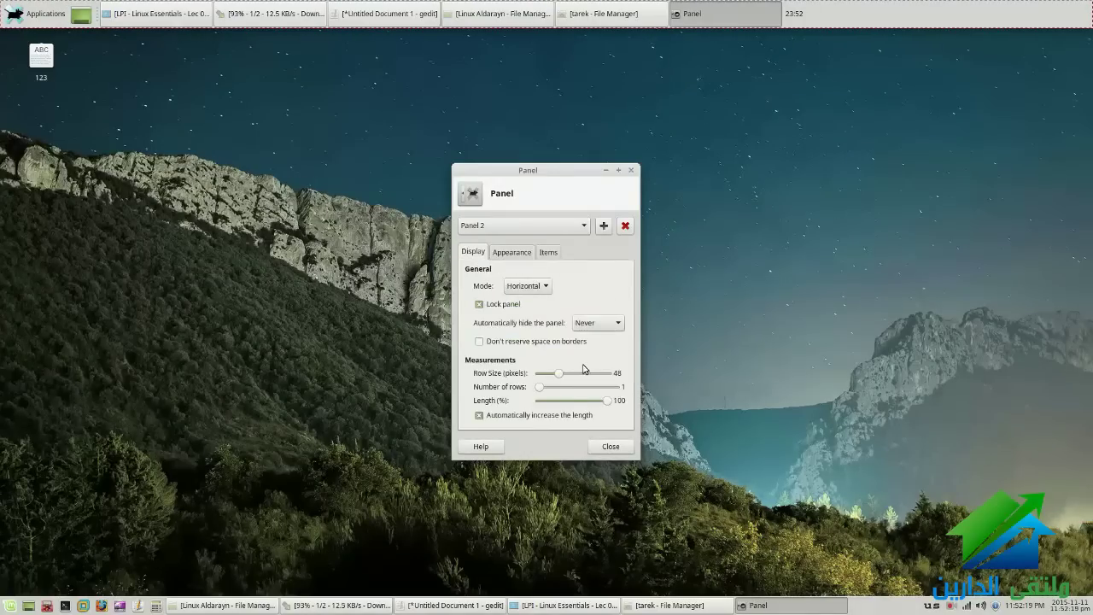
left_click(610, 446)
Drag the top panel away from the screen edge and toggle its lock
left_click_drag(869, 13, 801, 18)
right_click(802, 18)
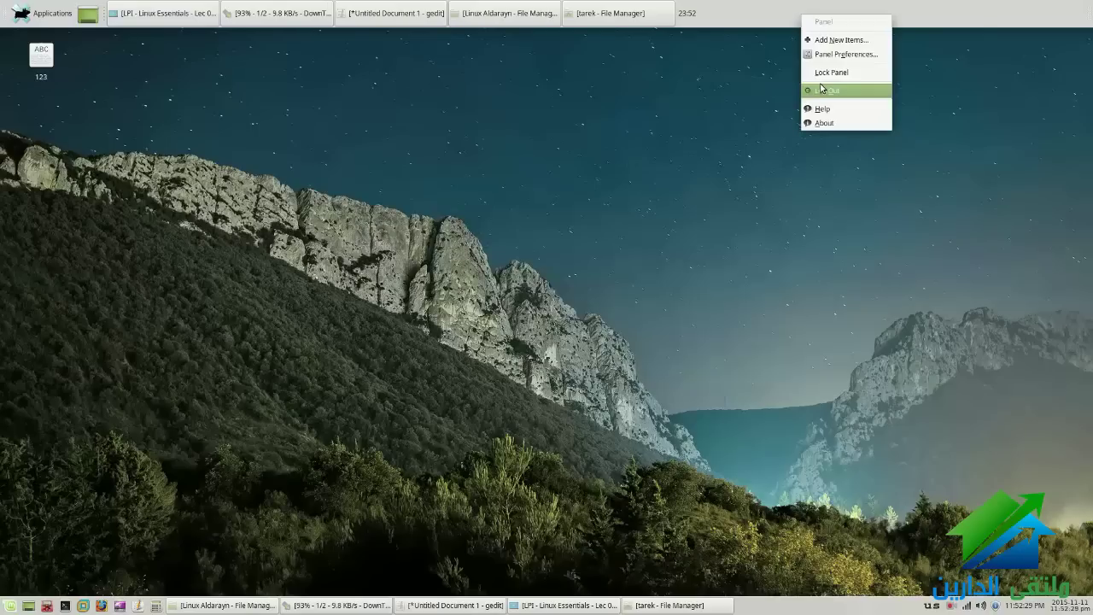
left_click(821, 74)
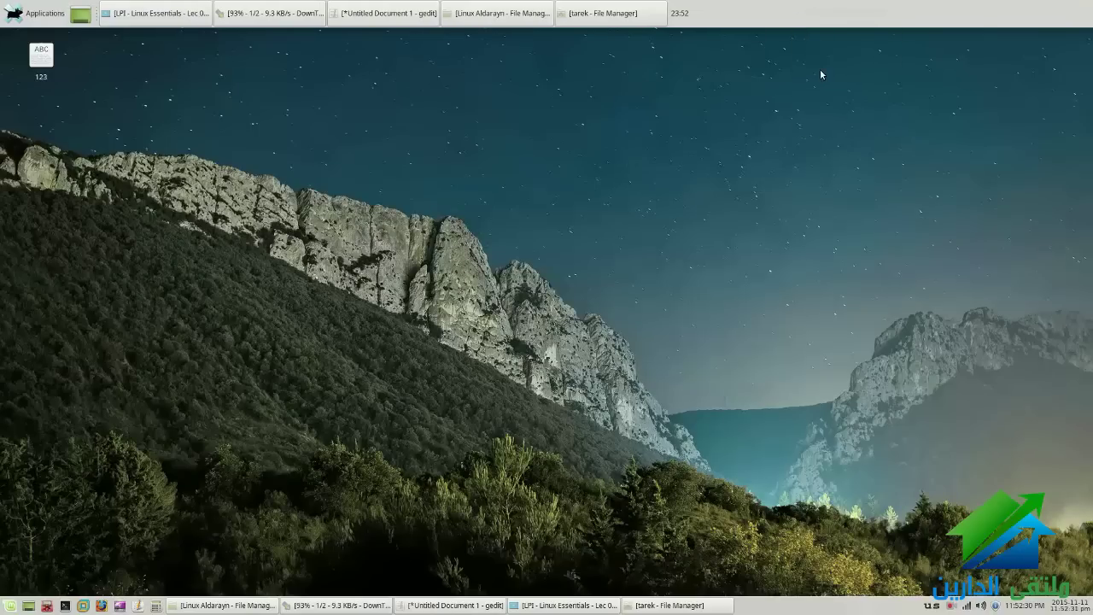
Remove Panel 2 in Panel Preferences and close the window
right_click(789, 32)
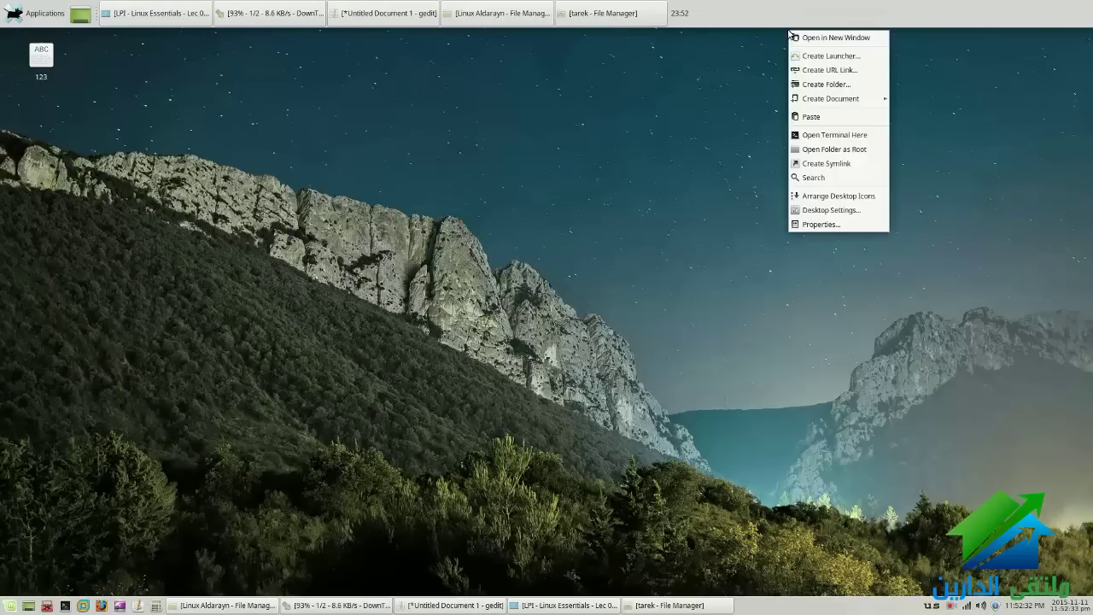
left_click(624, 224)
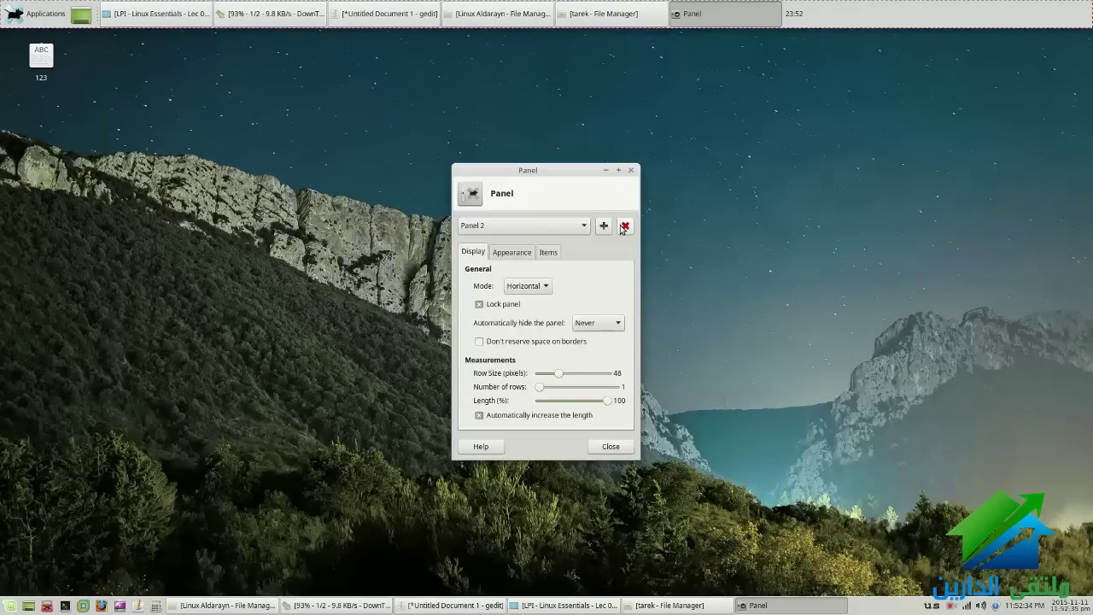
left_click(611, 446)
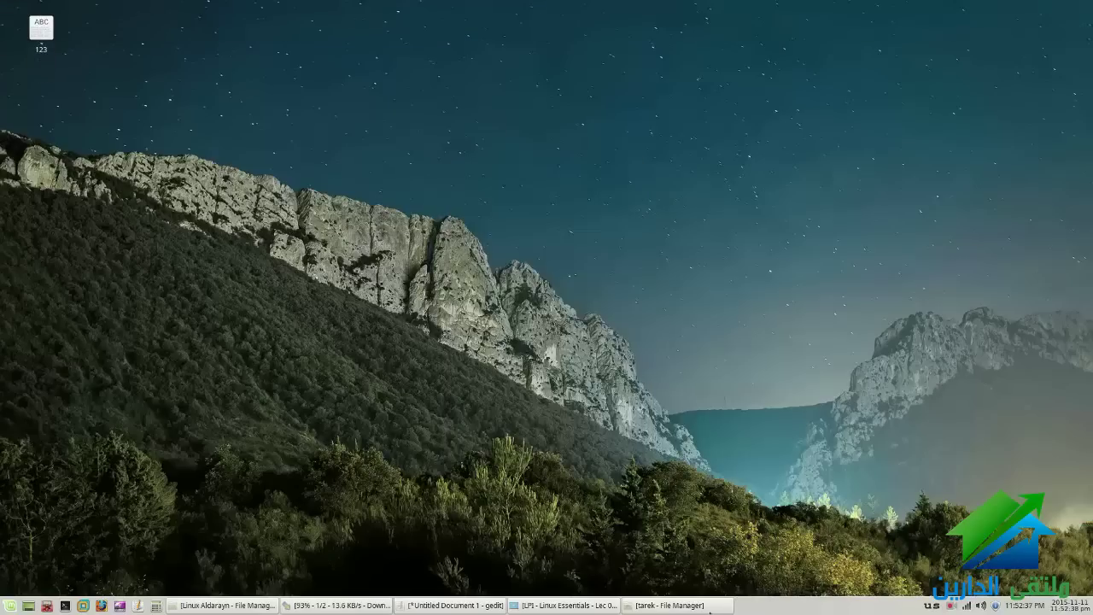